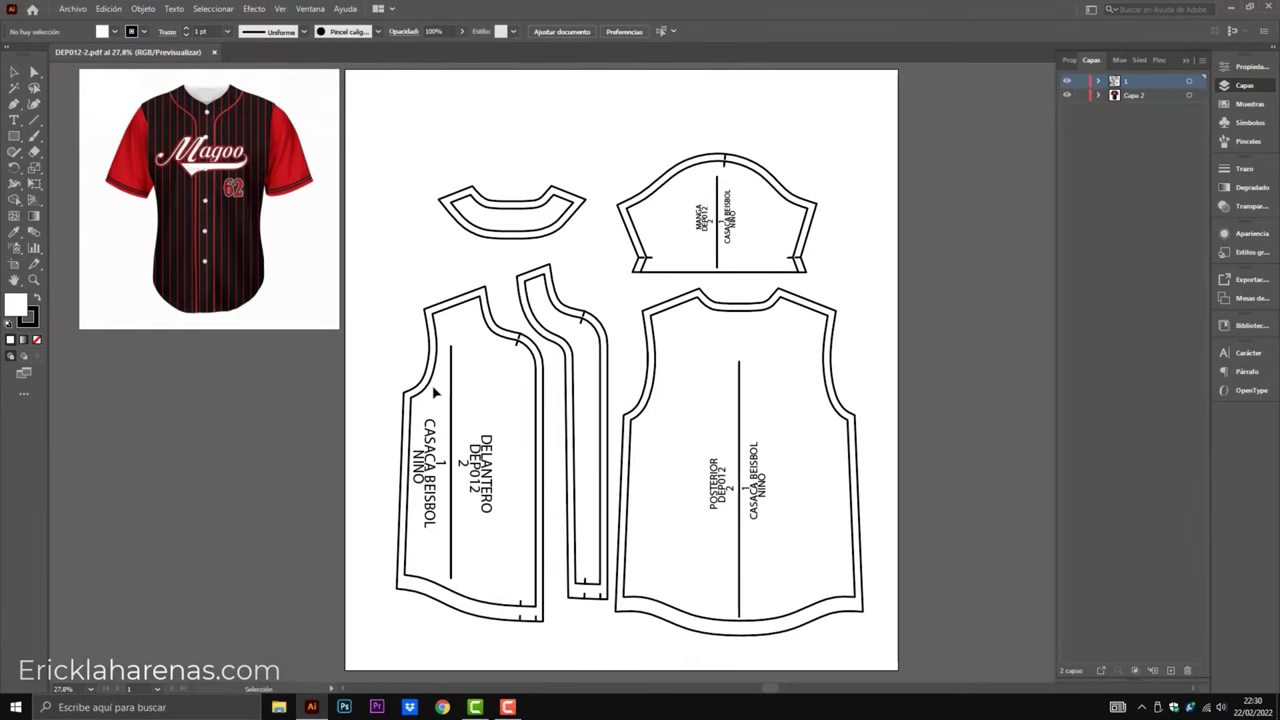
Delete the front piece's inner lines and DELANTERO and NIÑO labels, keeping the placket outline.
drag(428, 432, 429, 433)
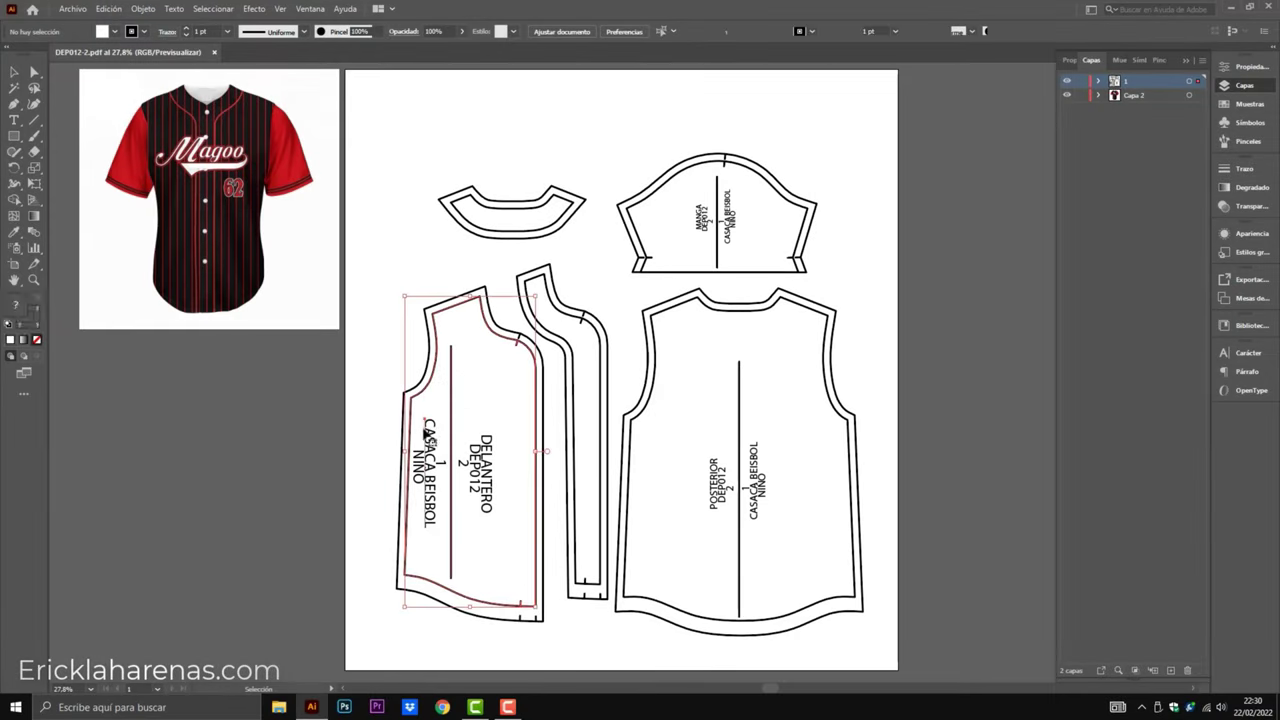
key(Delete)
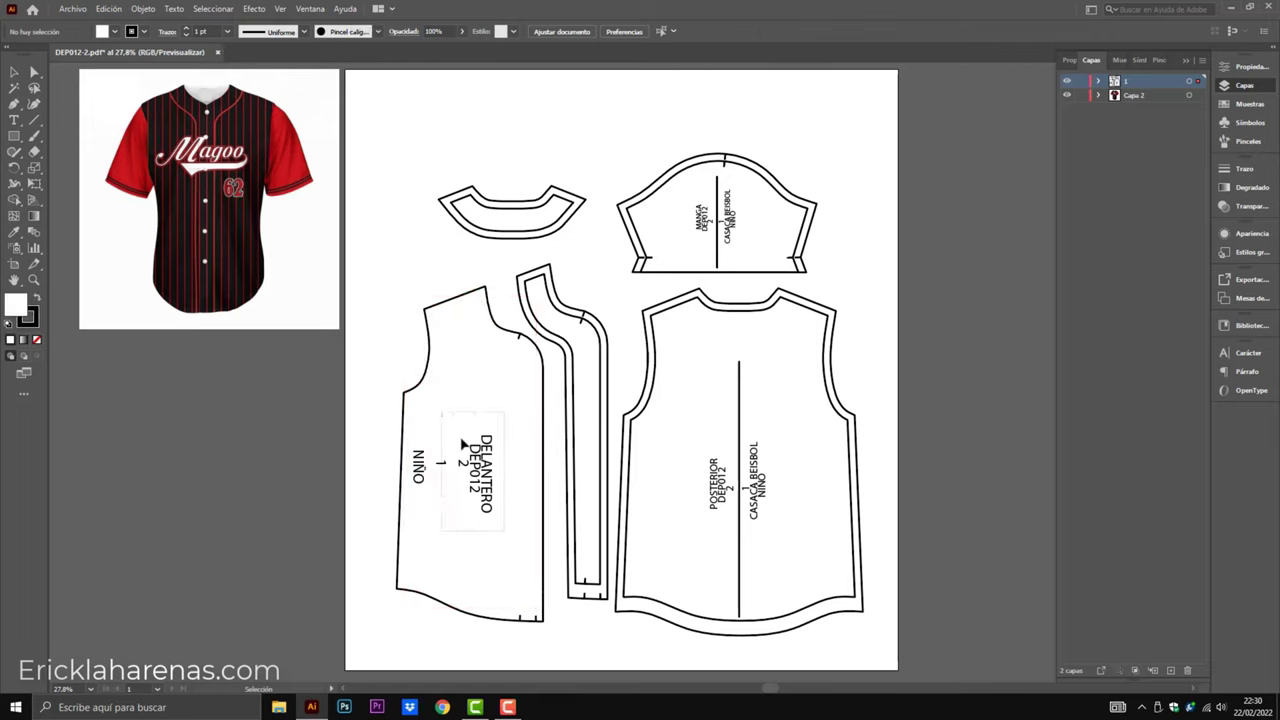
click(463, 443)
key(Delete)
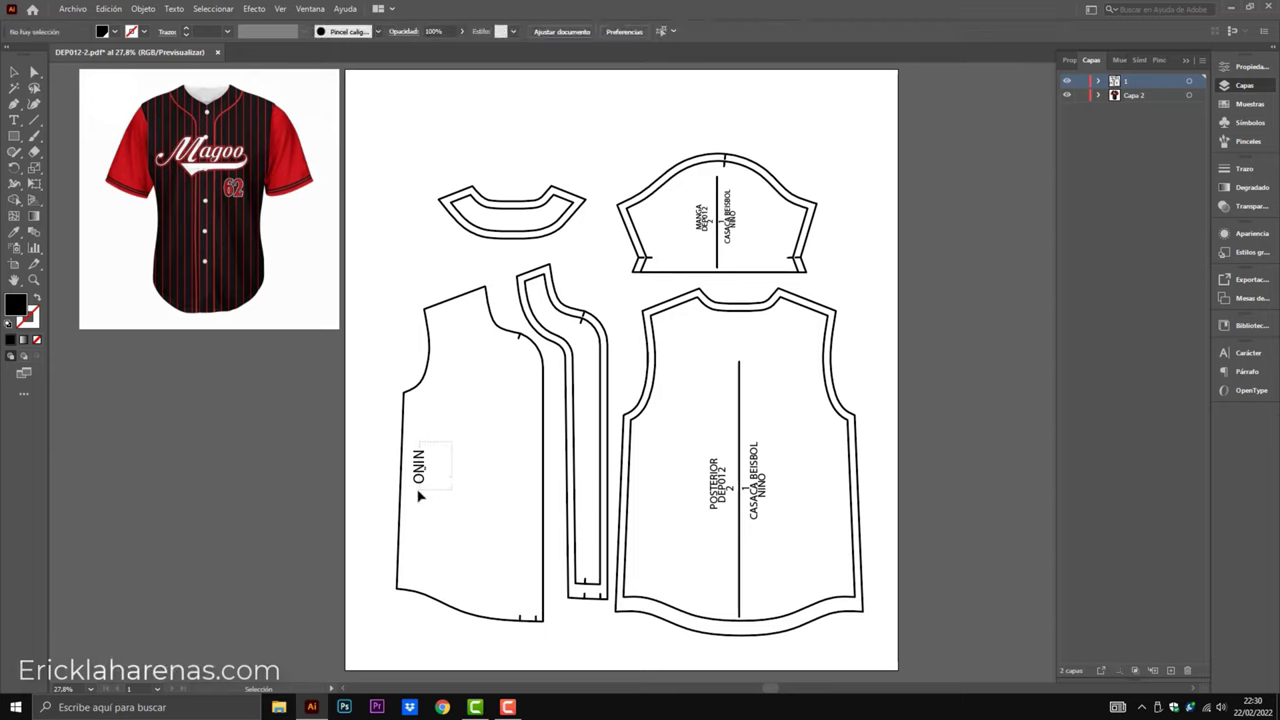
key(Delete)
click(571, 402)
key(Delete)
click(586, 318)
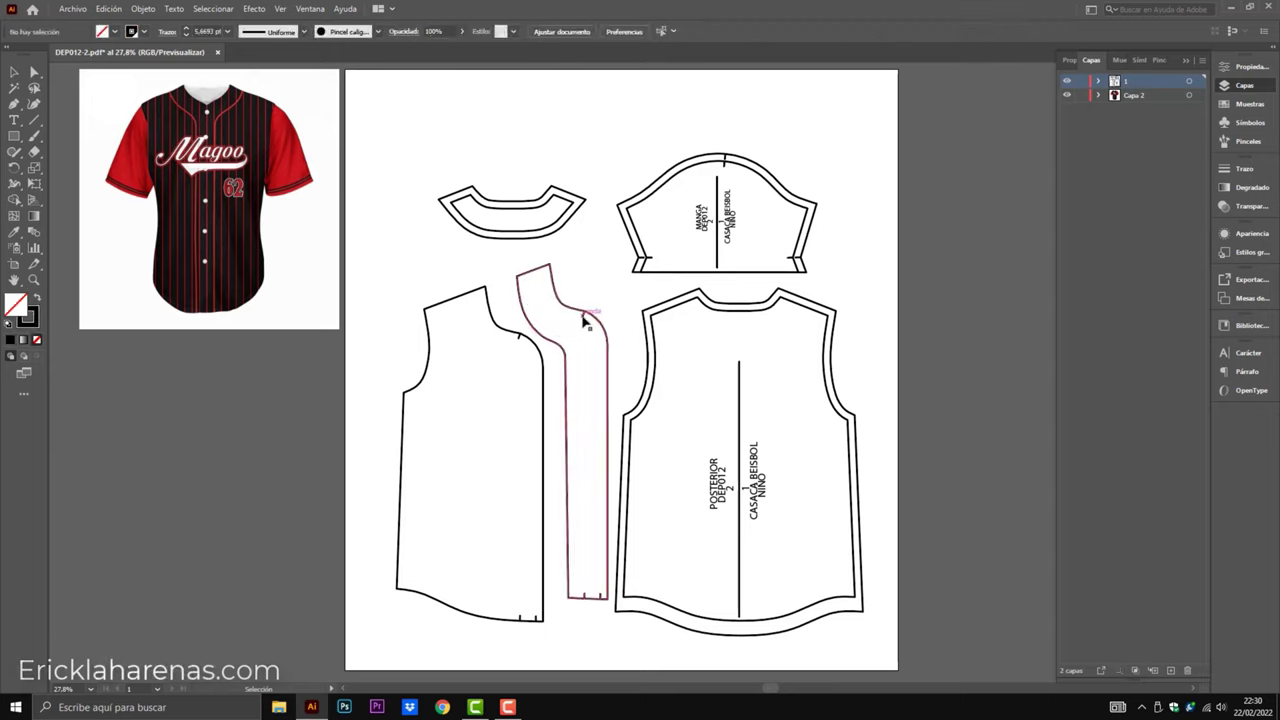
key(Delete)
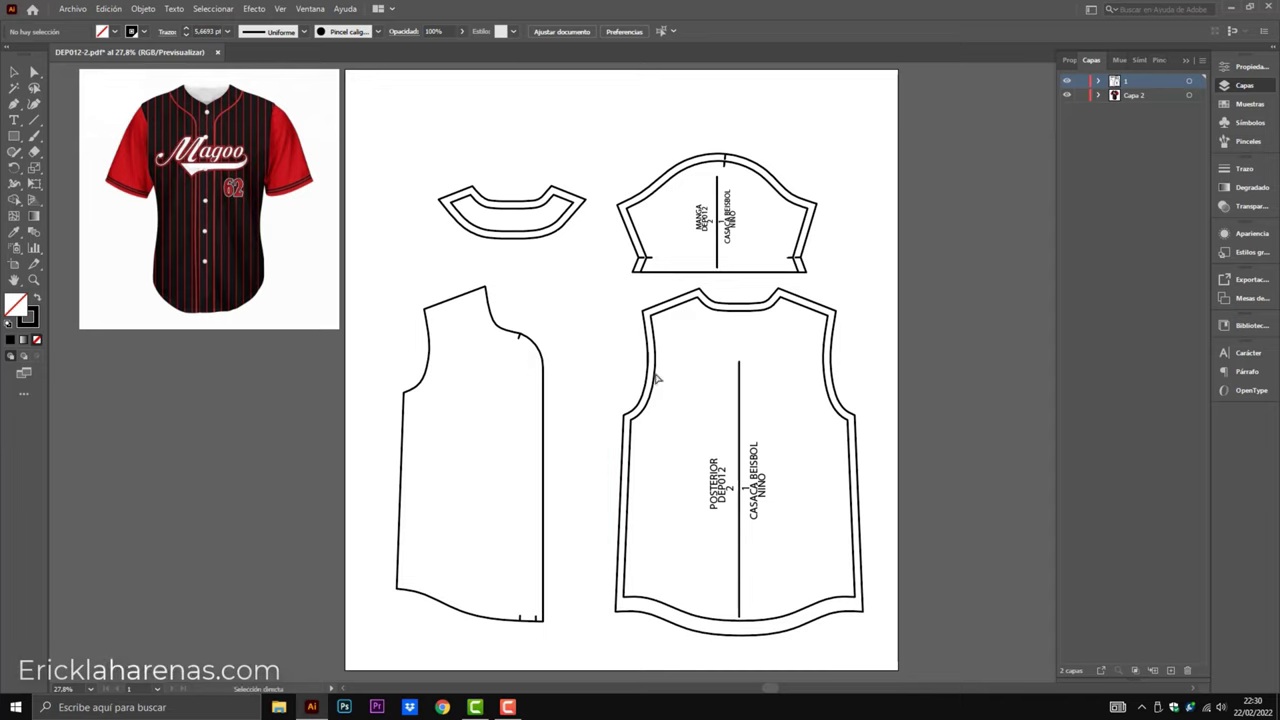
key(ctrl+z)
Remove the back piece's vertical label, centre line, POSTERIOR label and inner outline.
click(766, 547)
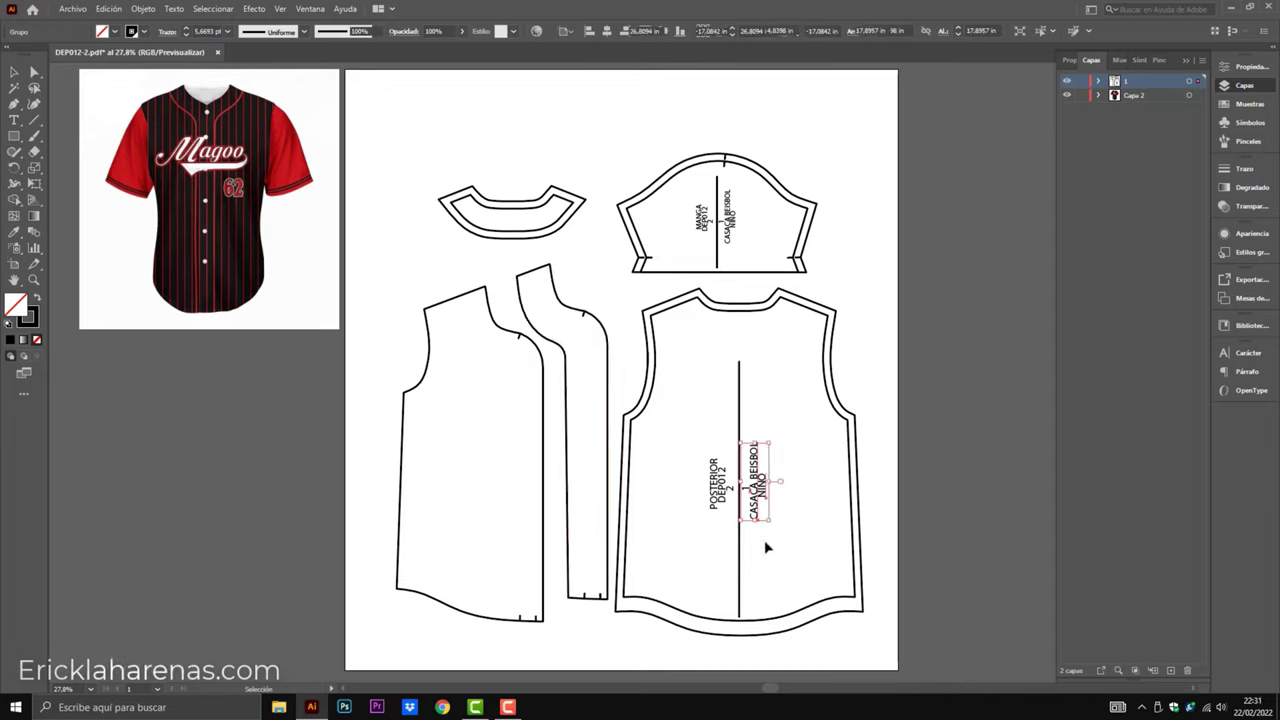
key(Delete)
click(740, 505)
key(Delete)
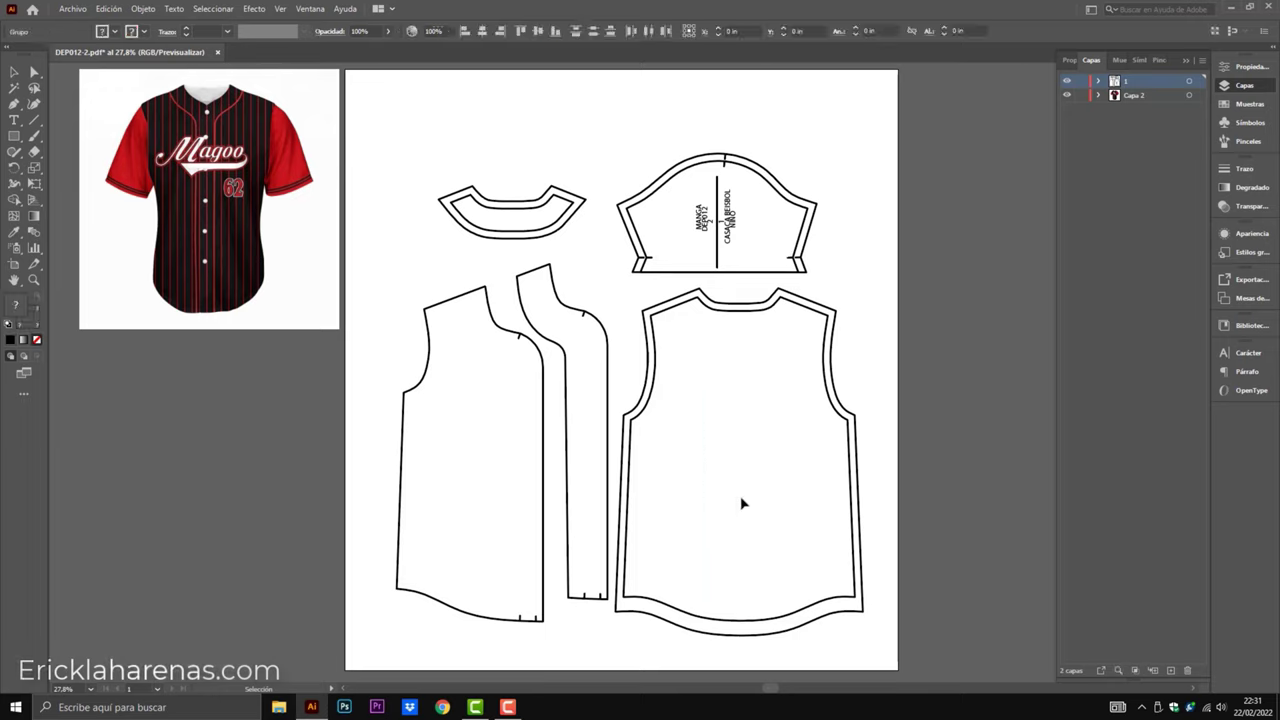
click(655, 386)
key(Delete)
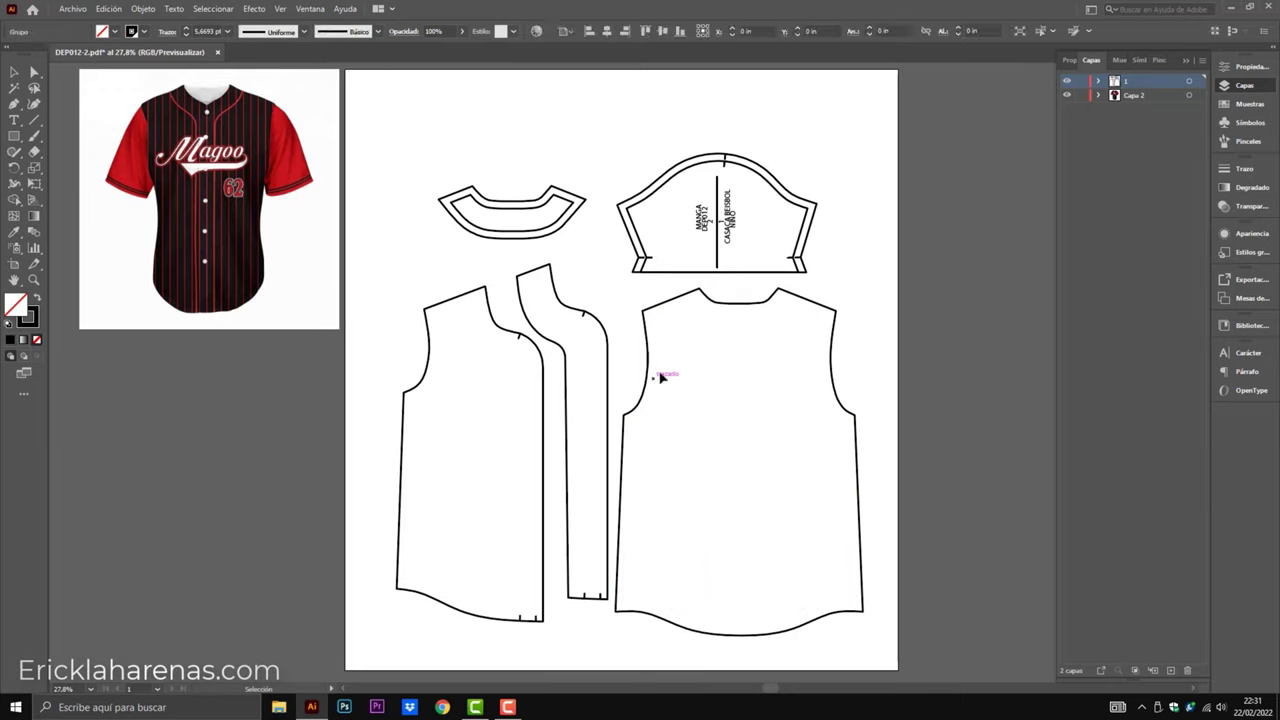
Remove the sleeve's label, centre line and inner outline, plus the collar's inner outline.
click(758, 257)
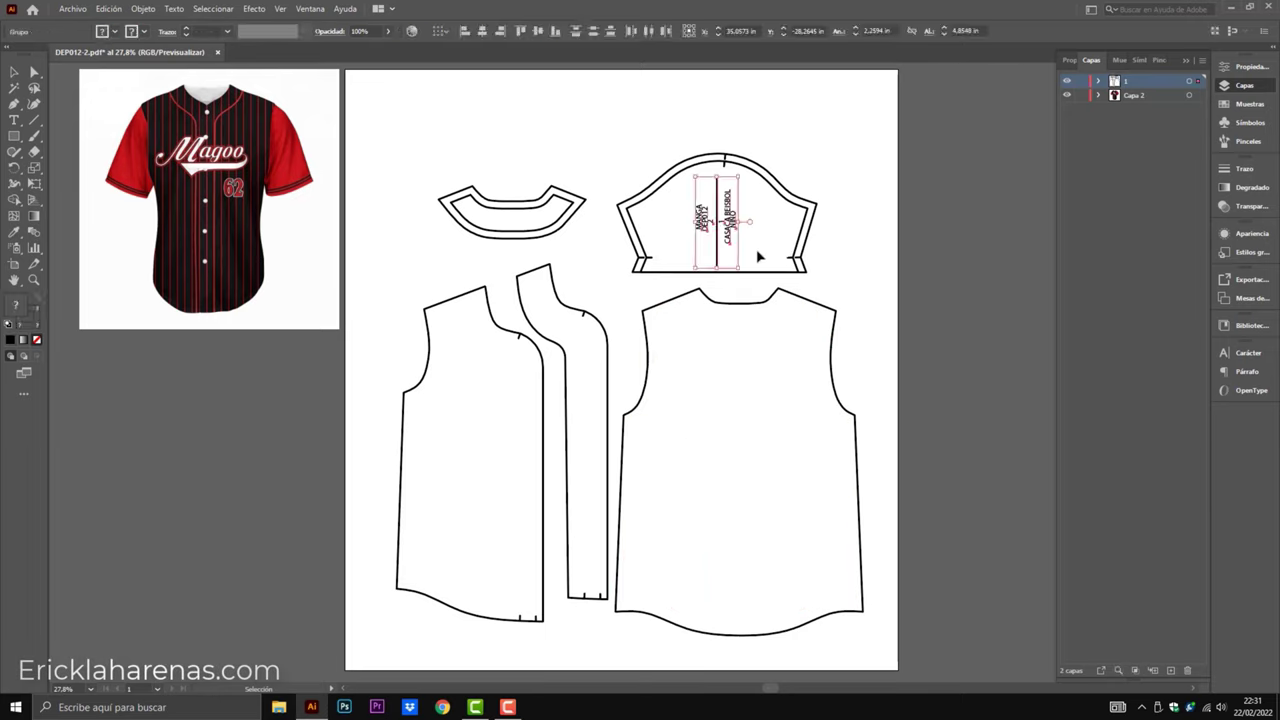
key(Delete)
click(772, 180)
key(Delete)
click(549, 204)
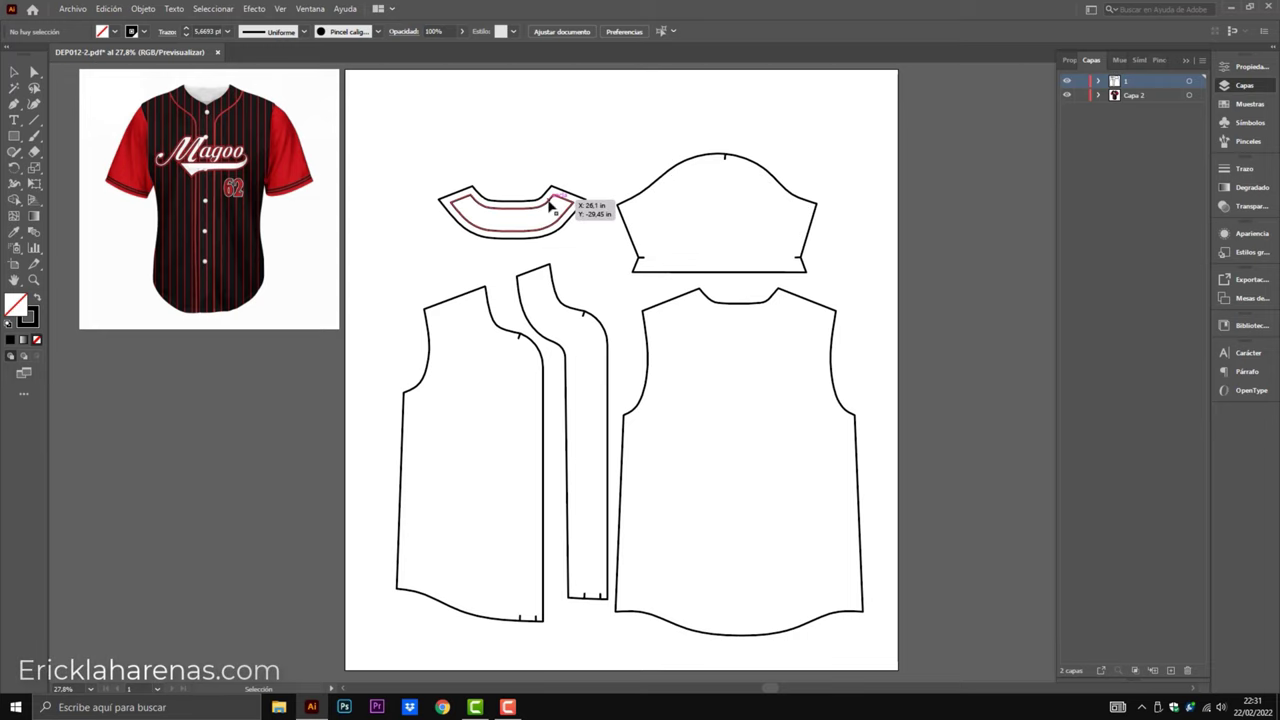
key(Delete)
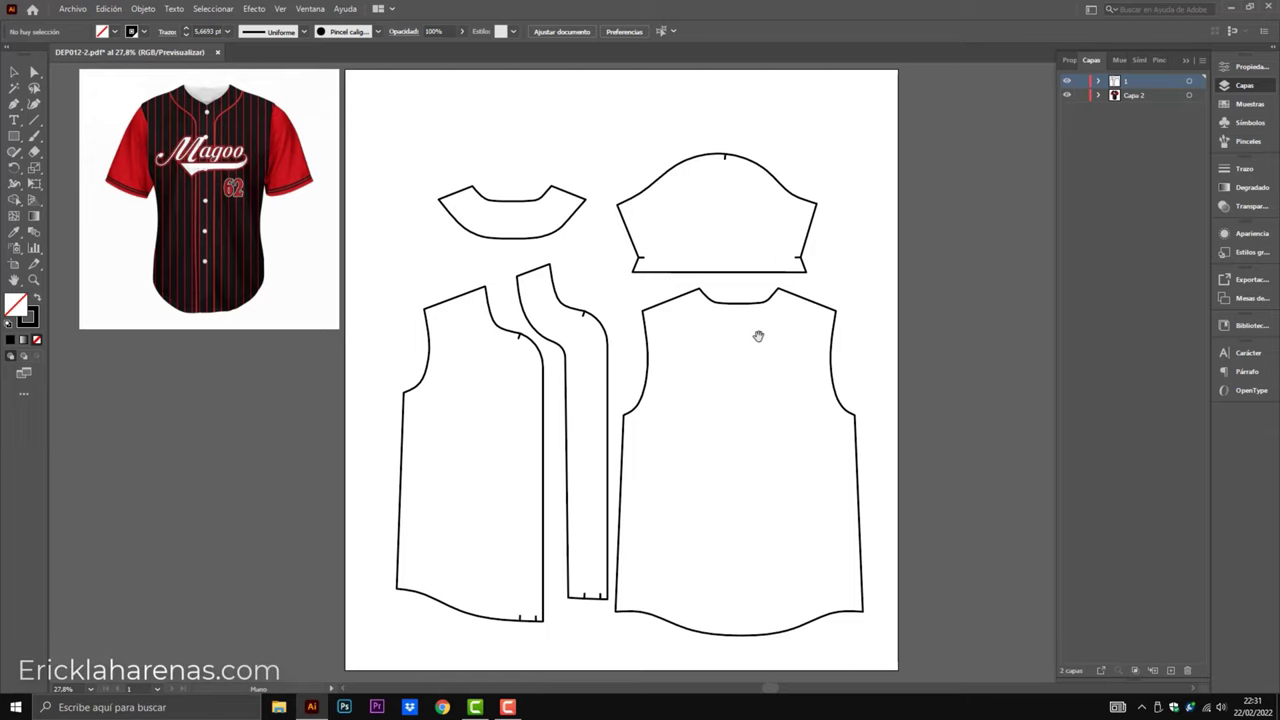
Mirror a copy of the front piece vertically beside the original, and duplicate the sleeve.
mouse_move(758, 336)
mouse_down()
mouse_move(649, 308)
mouse_move(675, 298)
mouse_move(660, 278)
mouse_up()
mouse_move(400, 298)
mouse_down()
mouse_move(524, 353)
mouse_move(607, 313)
mouse_up()
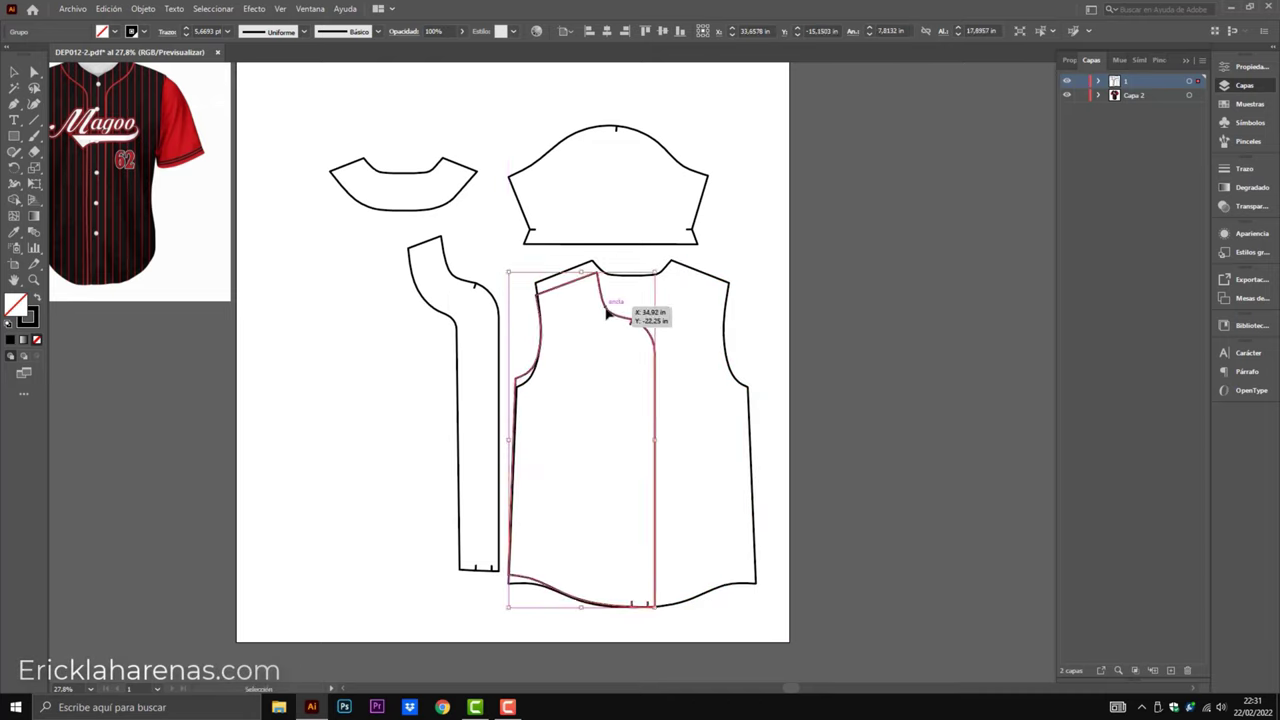
key(a)
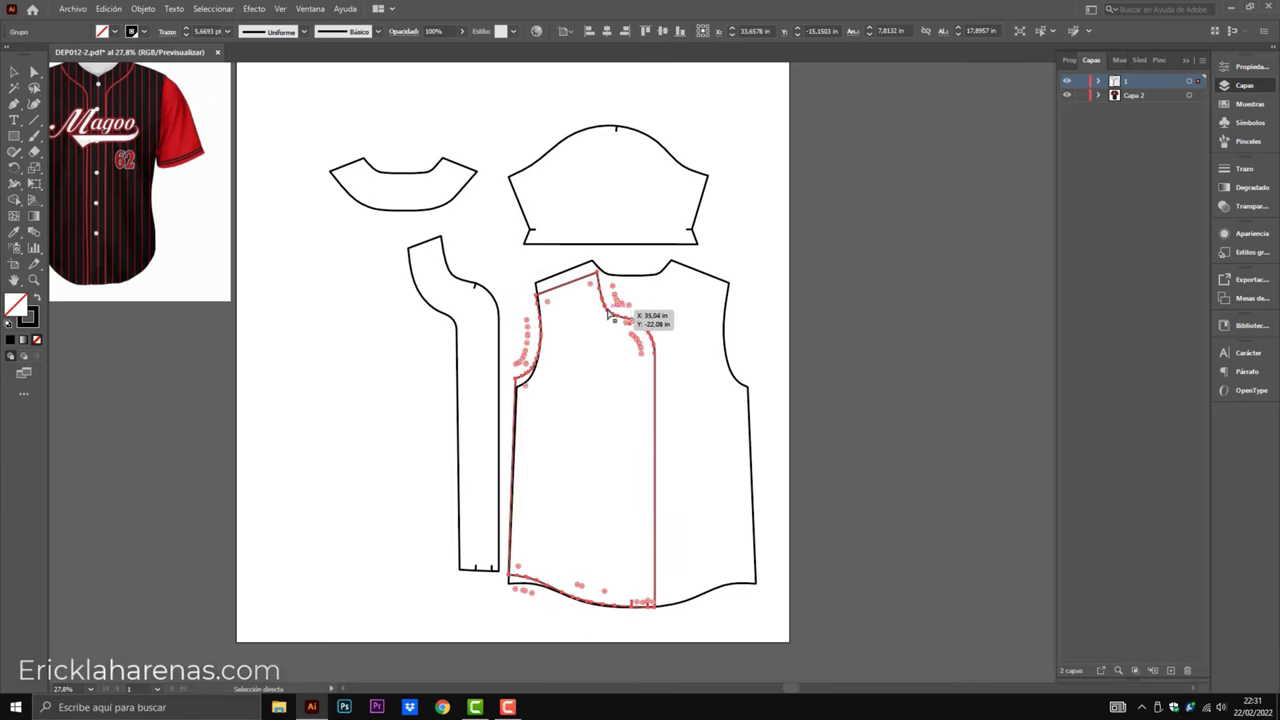
key(v)
drag(628, 370, 668, 305)
right_click(668, 256)
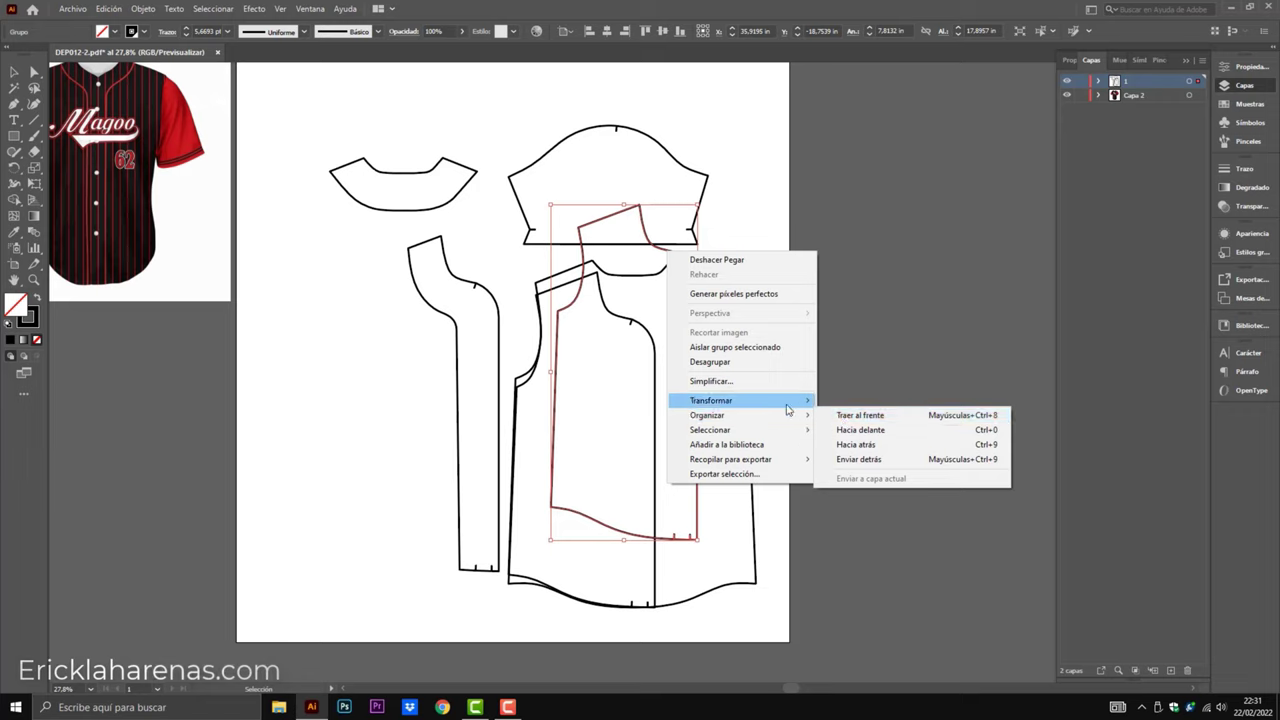
mouse_move(711, 400)
click(849, 449)
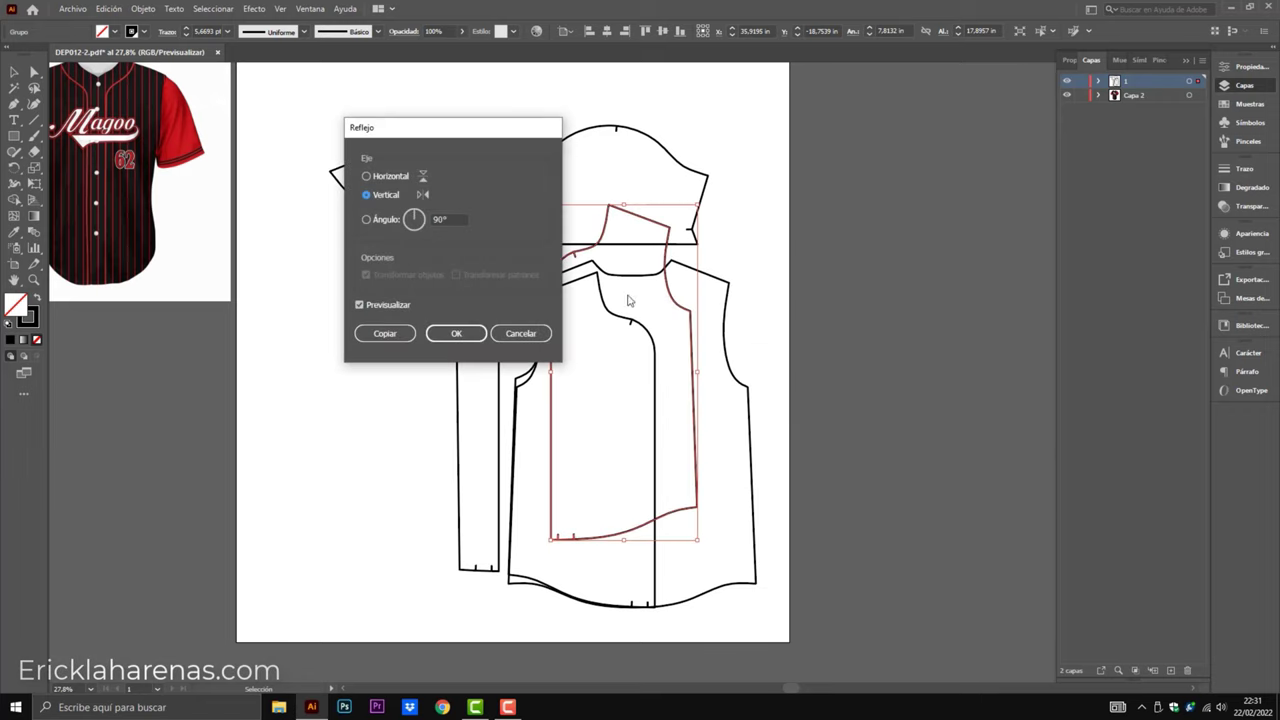
click(471, 334)
mouse_move(673, 295)
mouse_down()
mouse_move(730, 371)
mouse_move(921, 390)
mouse_up()
shift+click(657, 388)
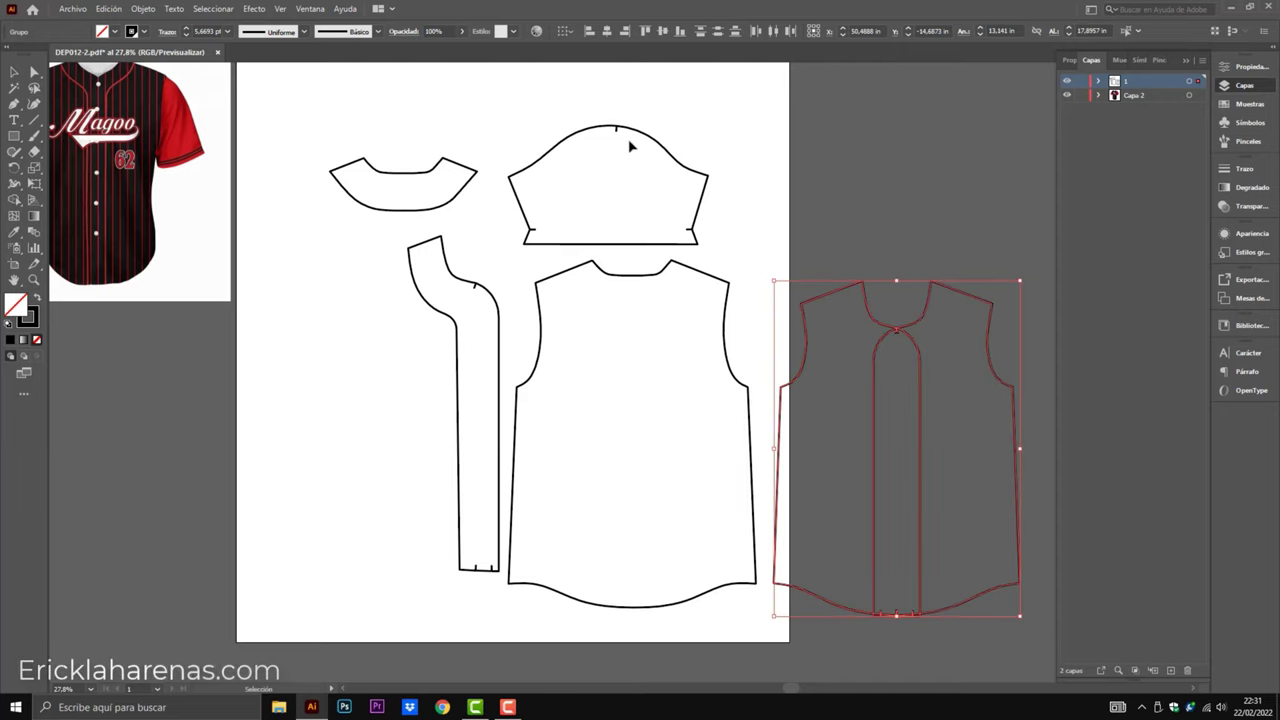
click(632, 175)
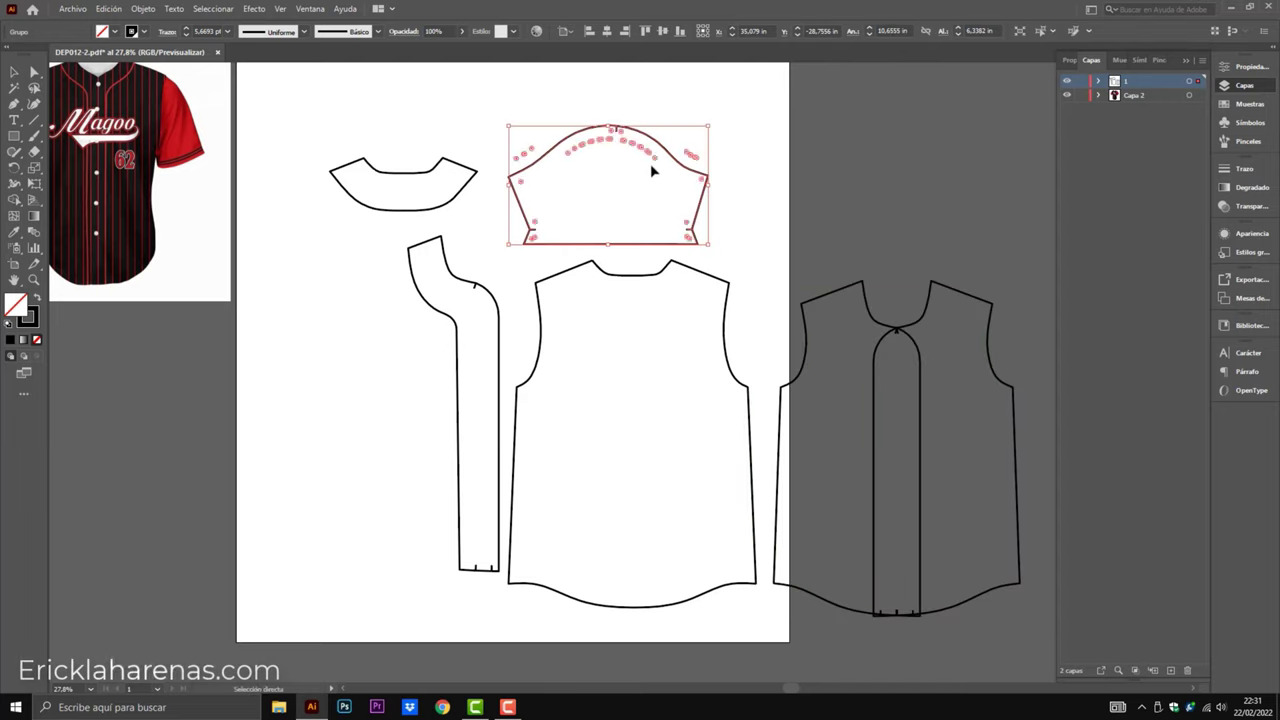
mouse_move(650, 163)
mouse_down()
mouse_move(666, 310)
mouse_move(889, 144)
mouse_up()
Move the placket onto the bodice and place a vertically mirrored copy beside it.
drag(482, 287, 634, 313)
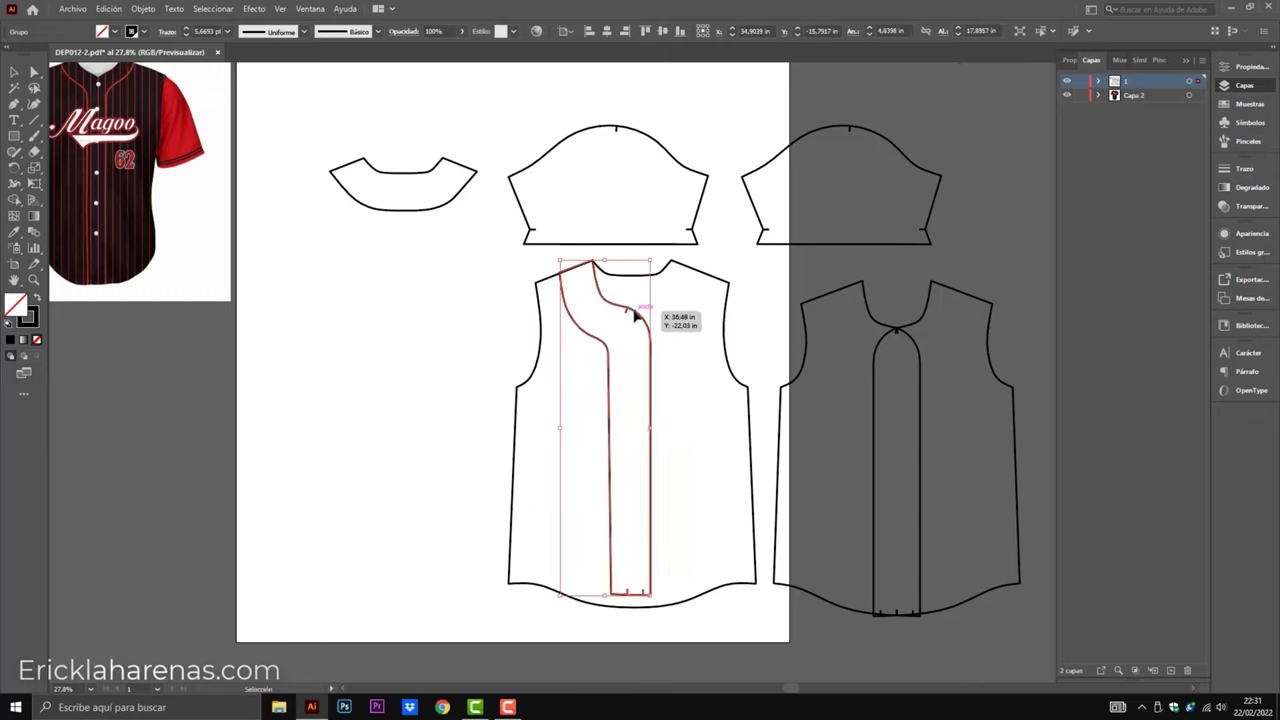
key(a)
key(v)
drag(652, 395, 672, 338)
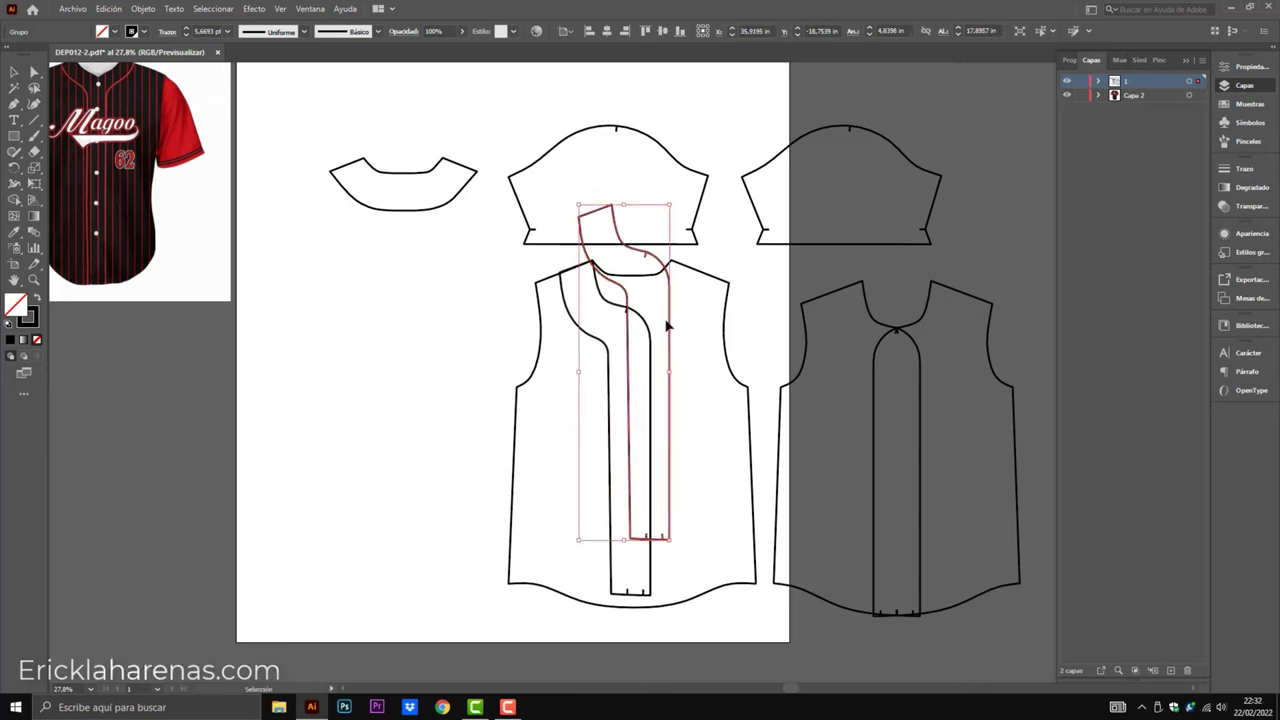
right_click(667, 325)
mouse_move(740, 484)
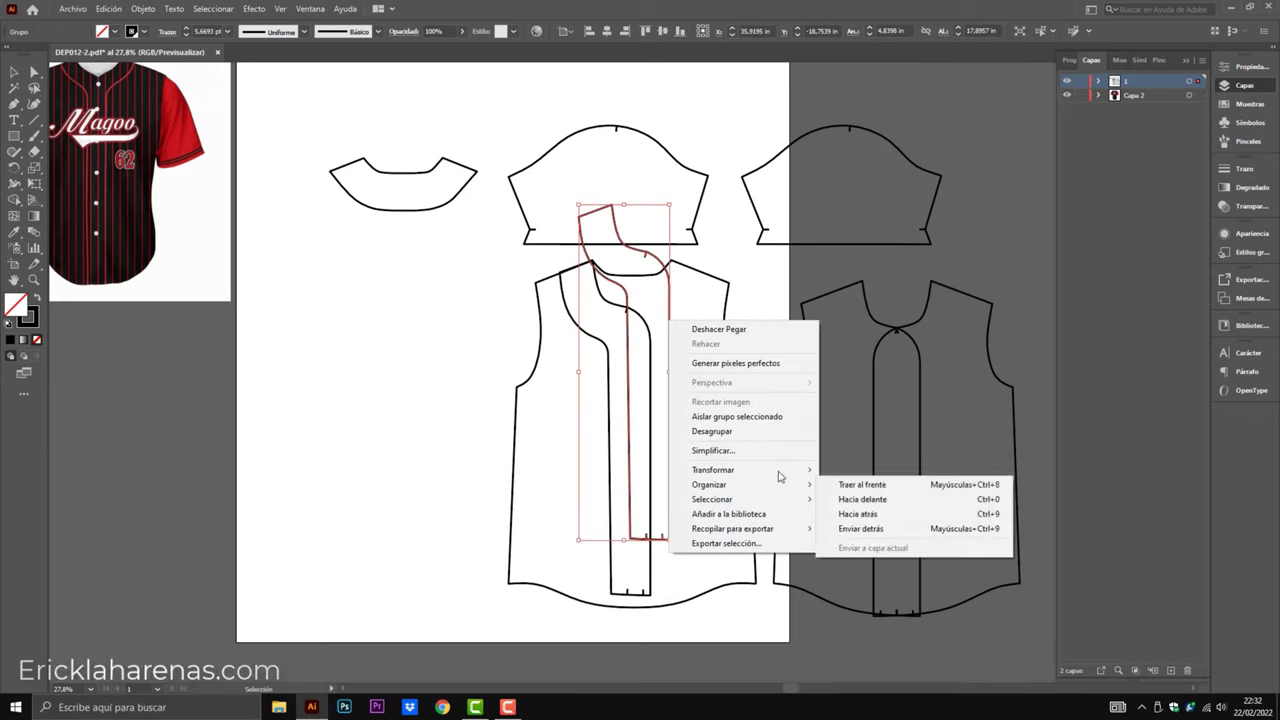
click(848, 514)
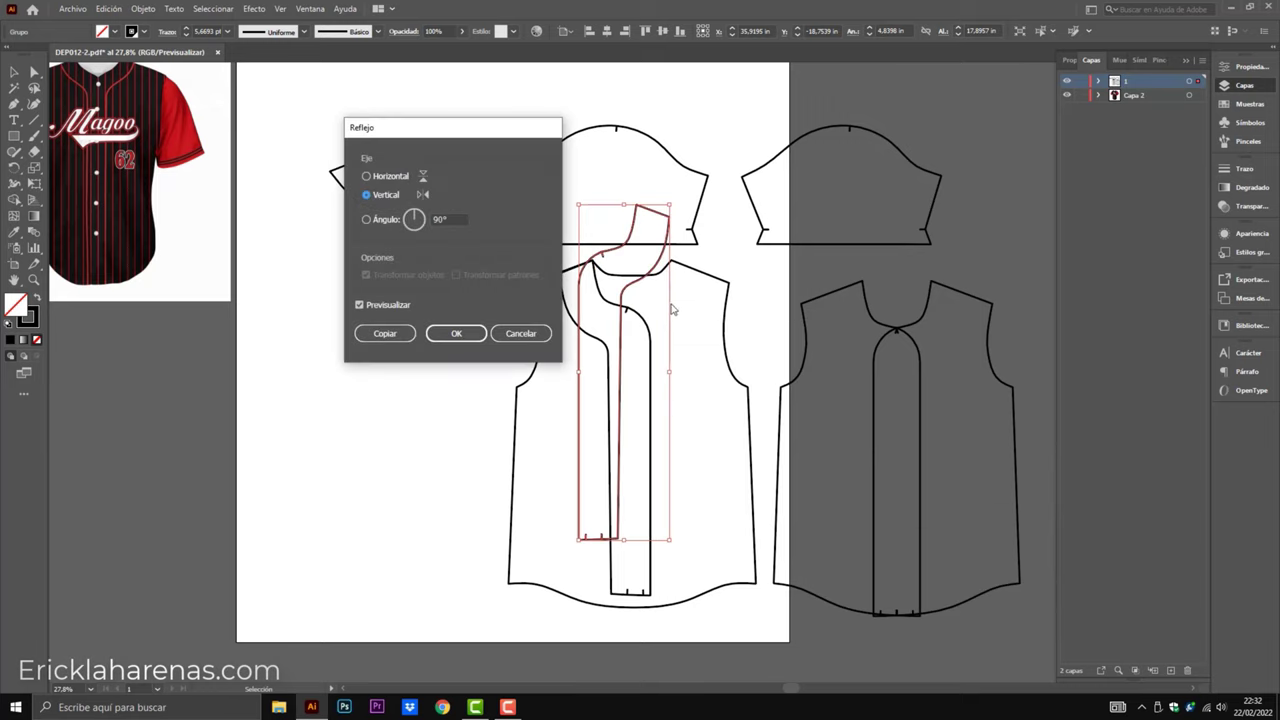
click(486, 333)
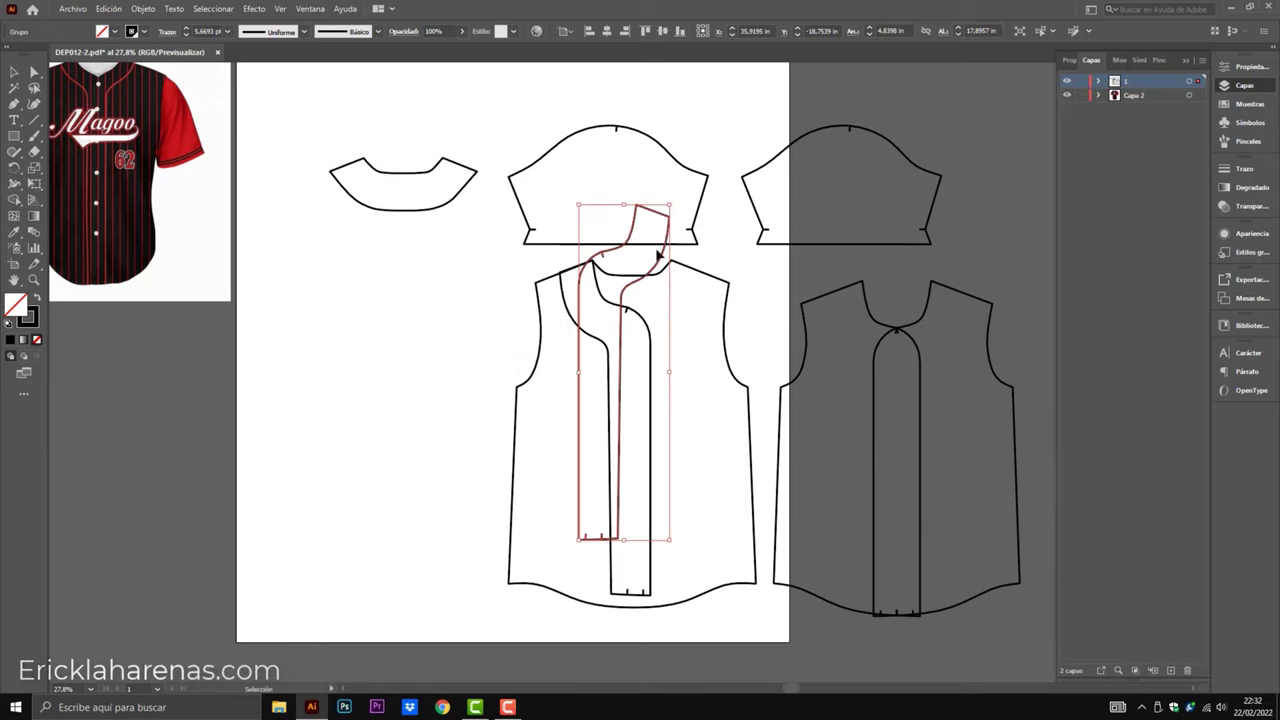
drag(663, 256, 700, 312)
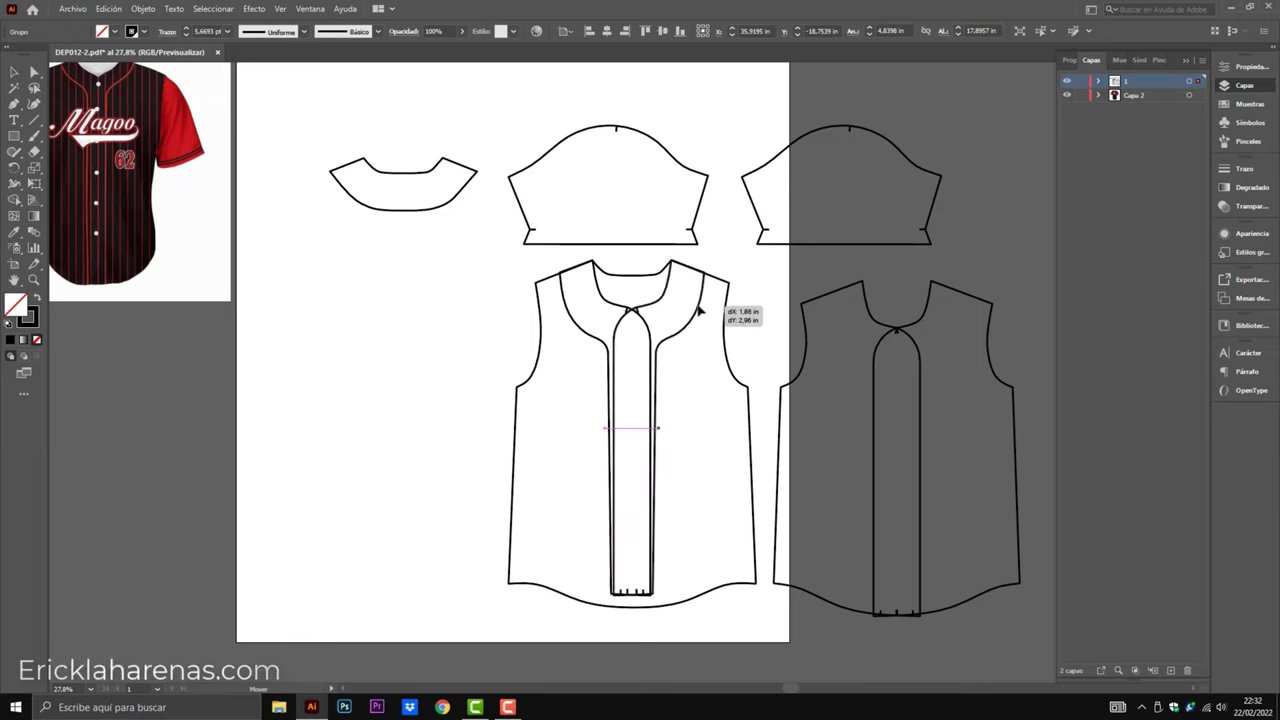
drag(699, 312, 694, 278)
Move the placket pair onto the front panel and shift sleeves and bodices onto the artboard.
click(689, 386)
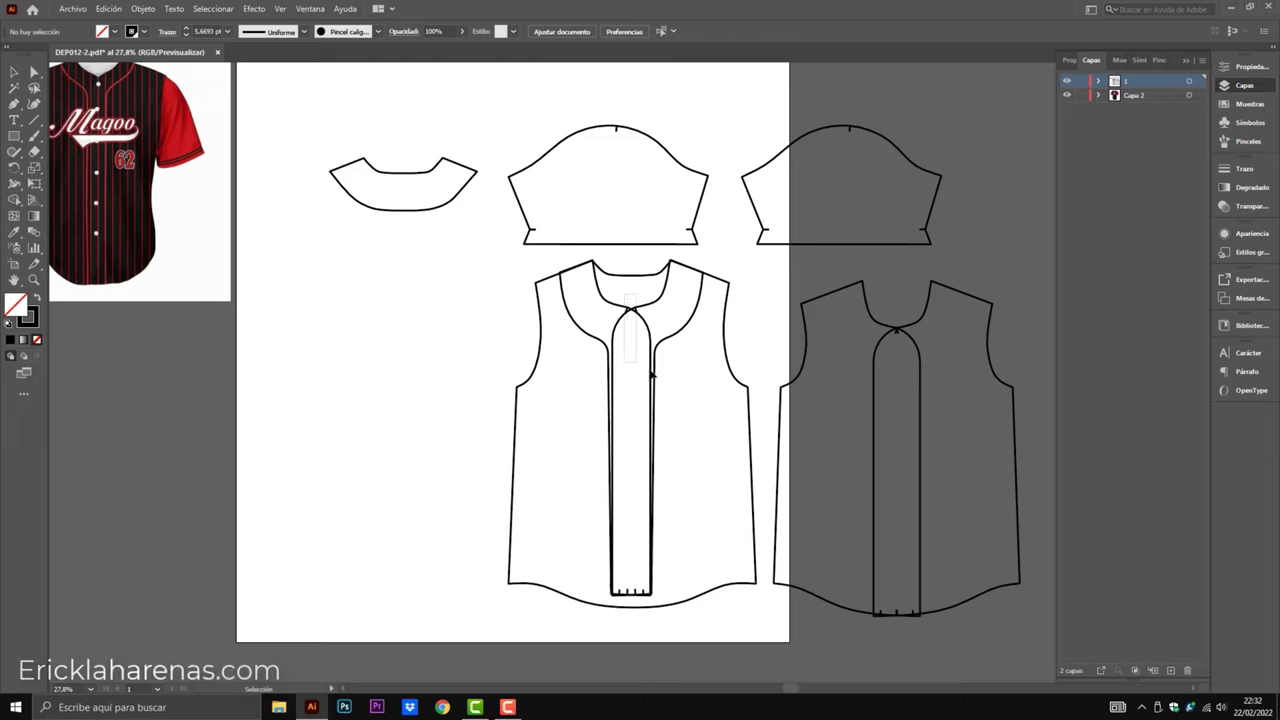
mouse_move(651, 374)
mouse_down()
mouse_move(904, 354)
mouse_move(896, 339)
mouse_up()
click(714, 349)
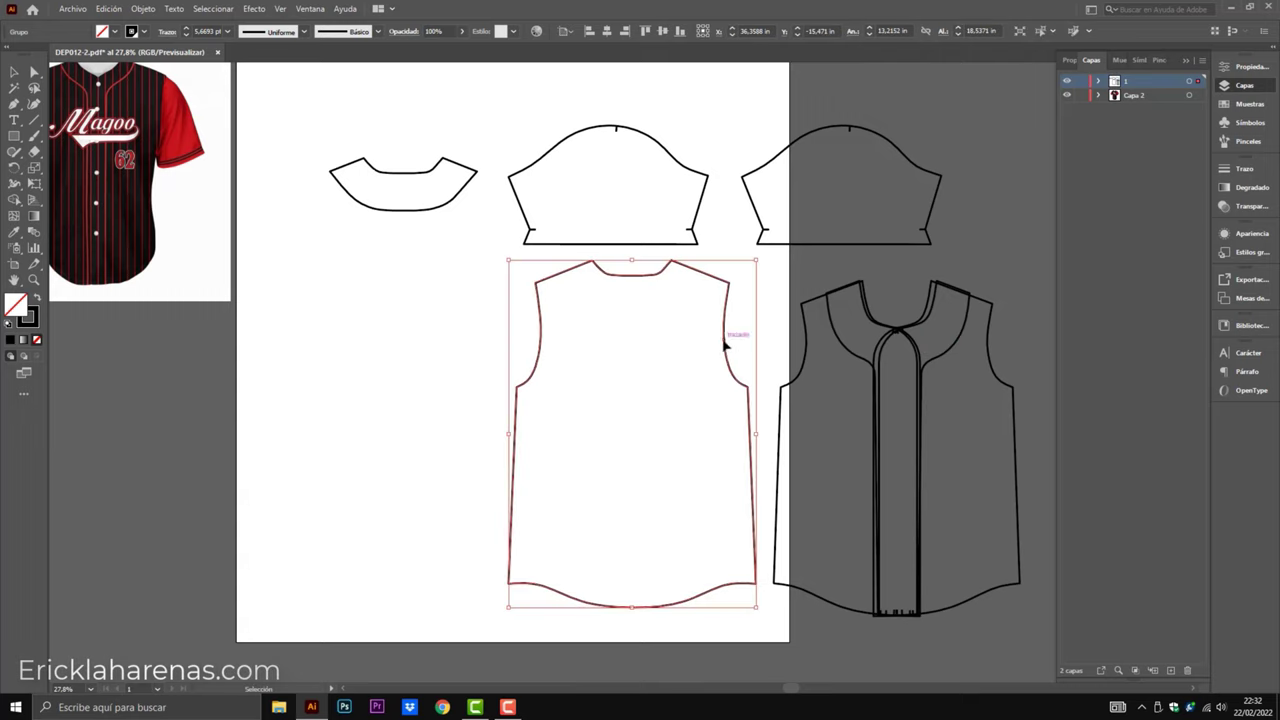
drag(728, 337, 736, 345)
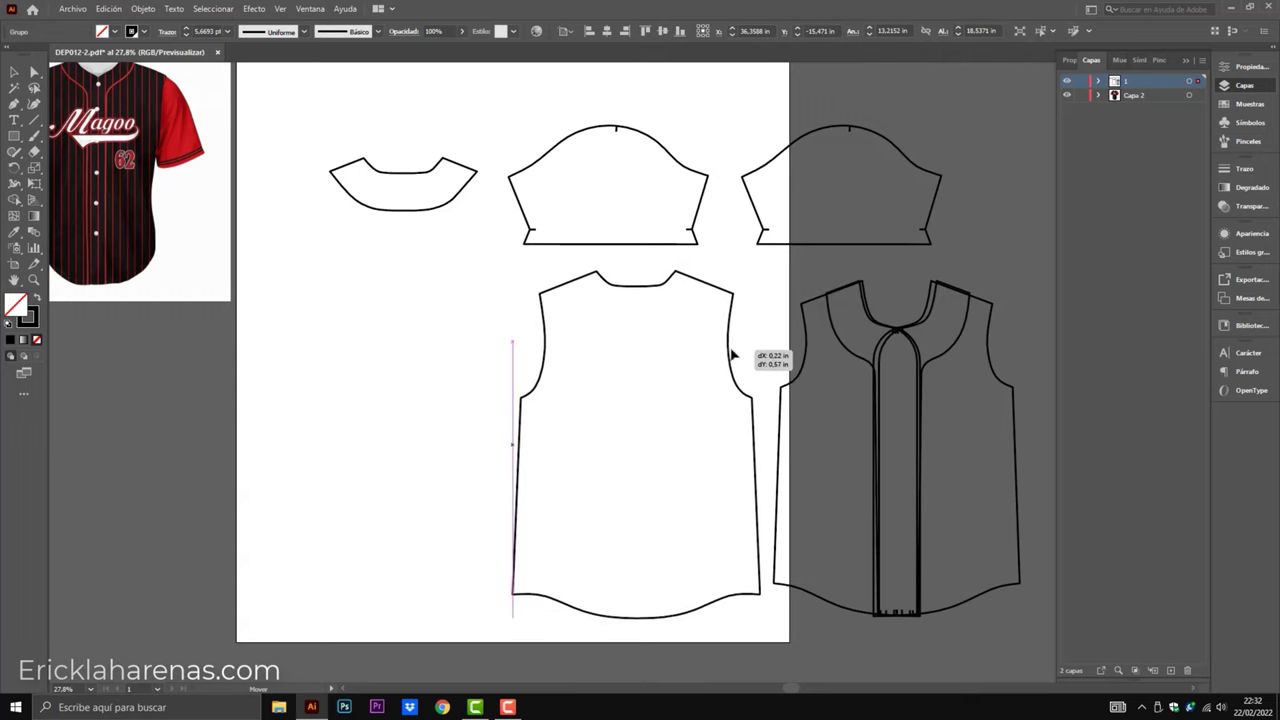
click(780, 220)
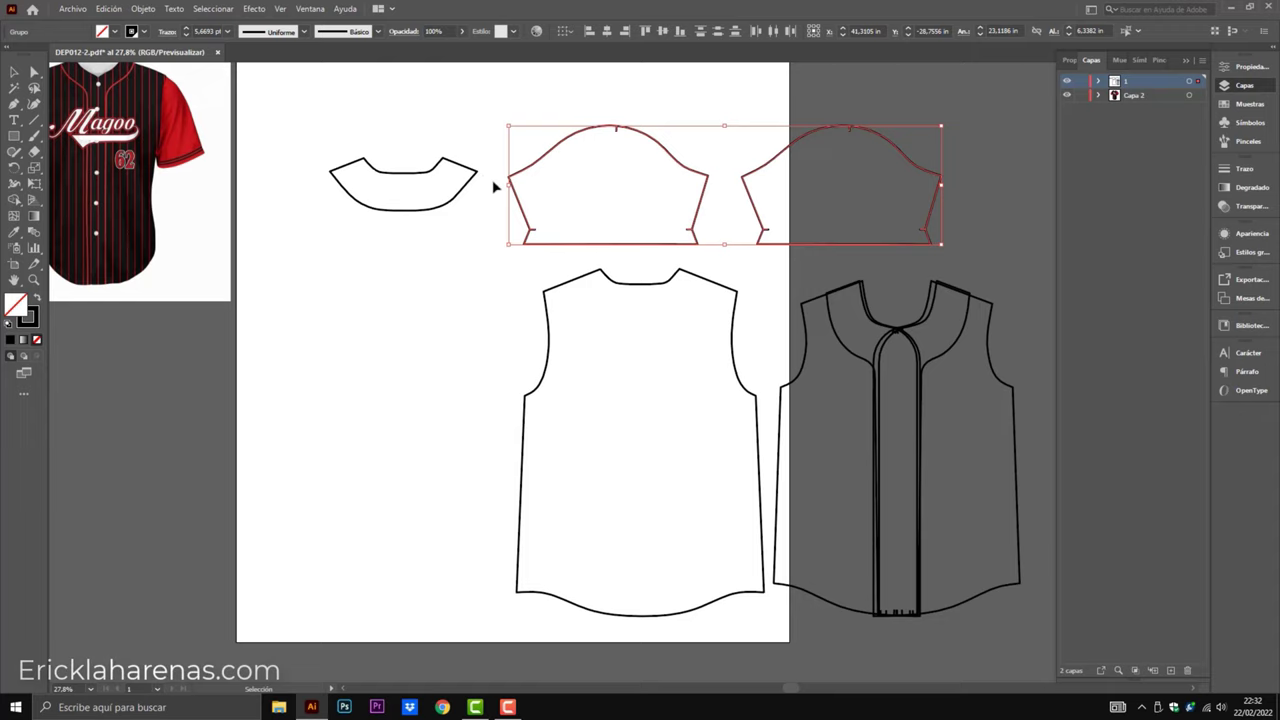
shift+click(818, 309)
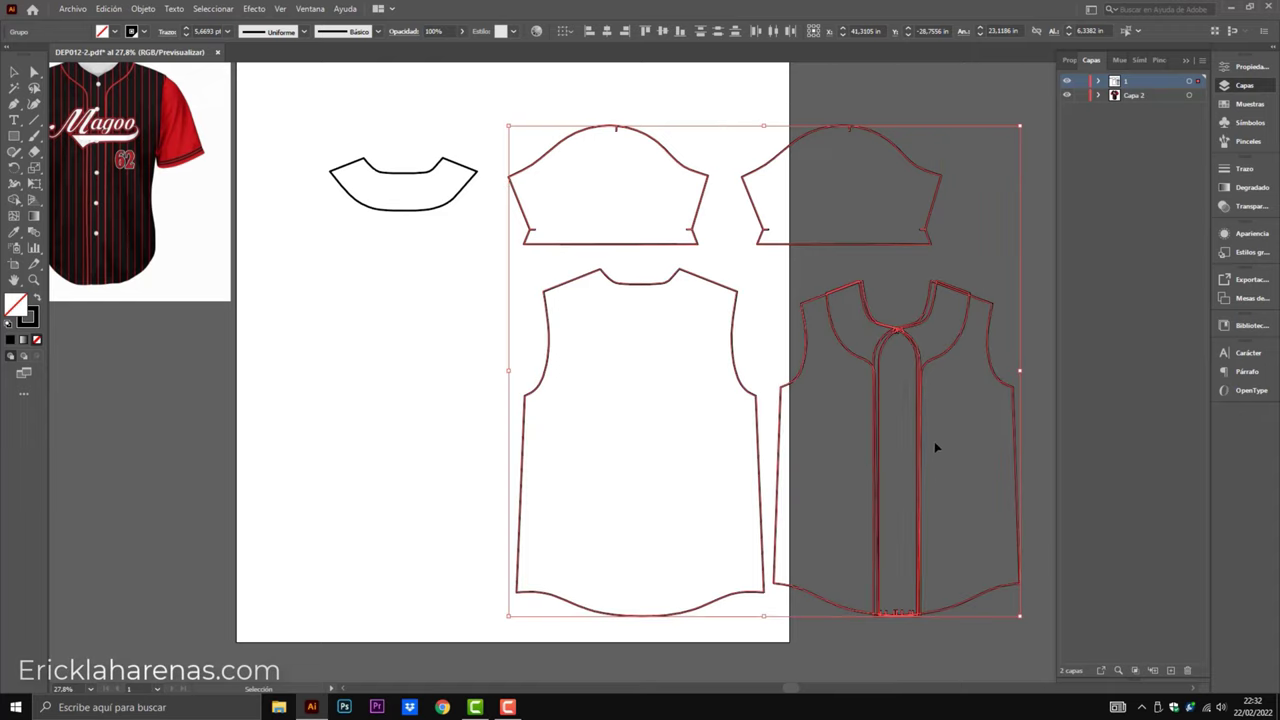
drag(920, 388, 697, 358)
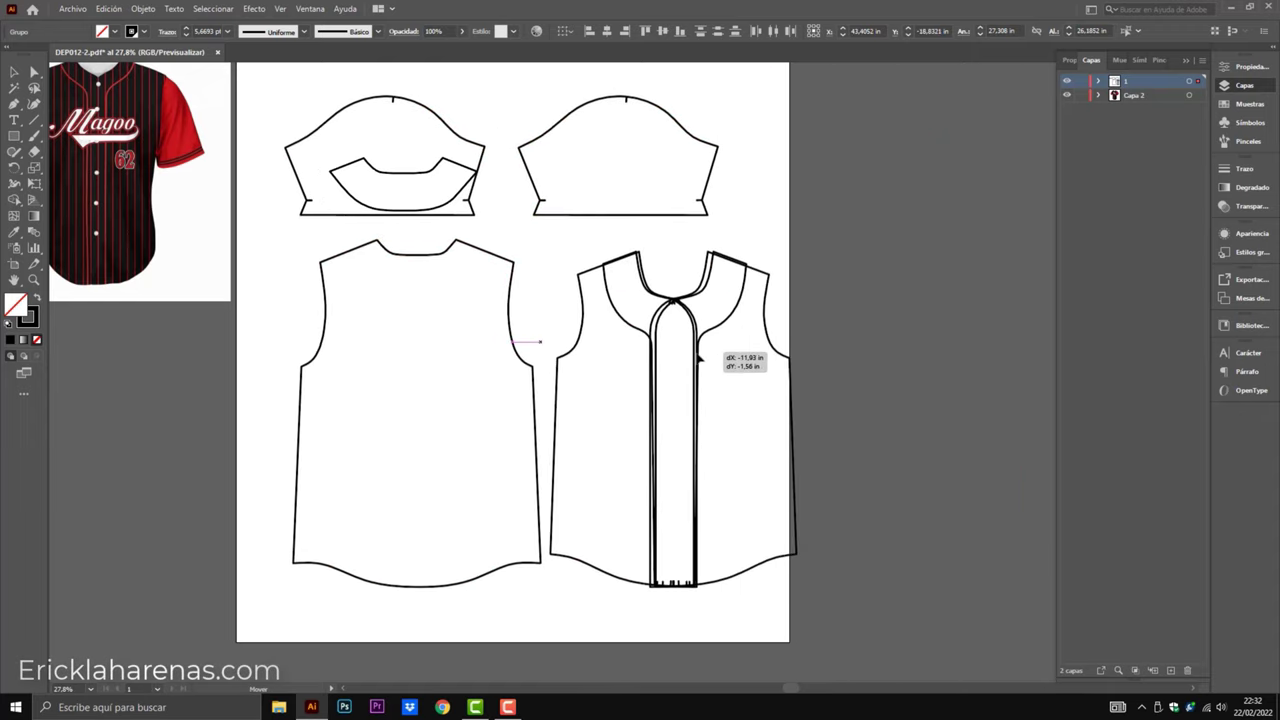
click(400, 157)
Move the collar piece out to the right of the artboard.
click(429, 200)
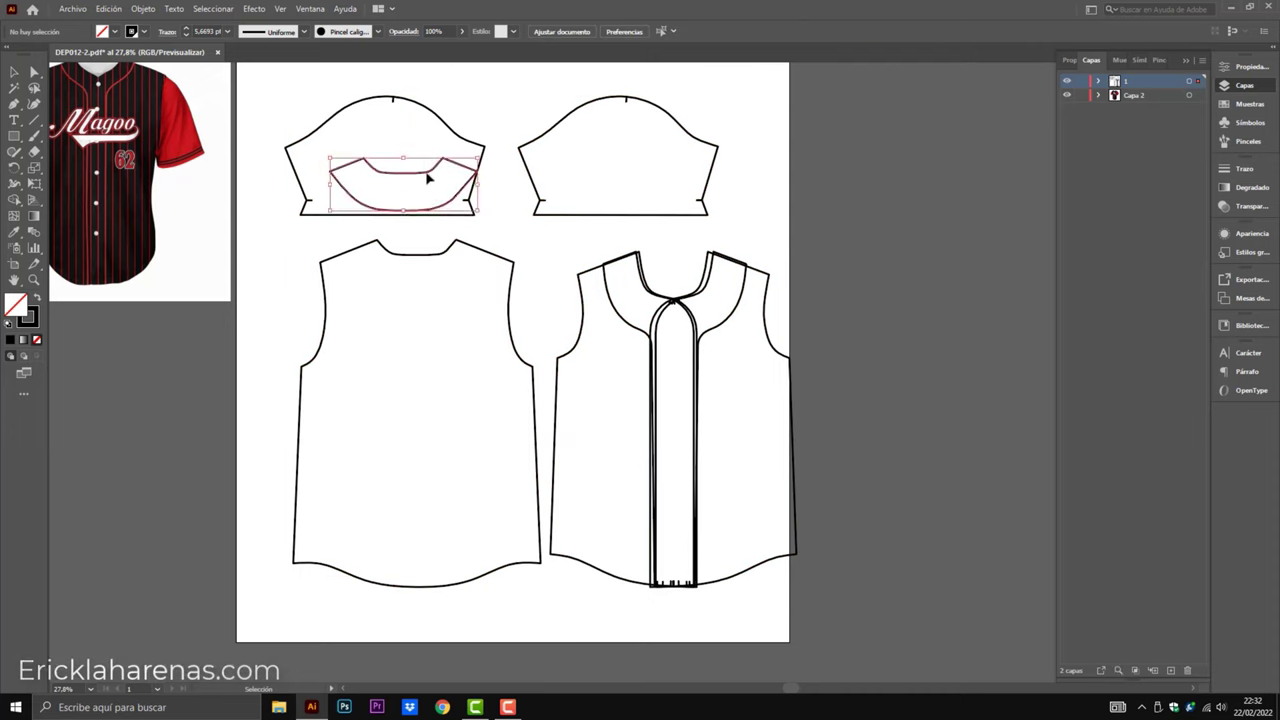
drag(428, 178, 753, 333)
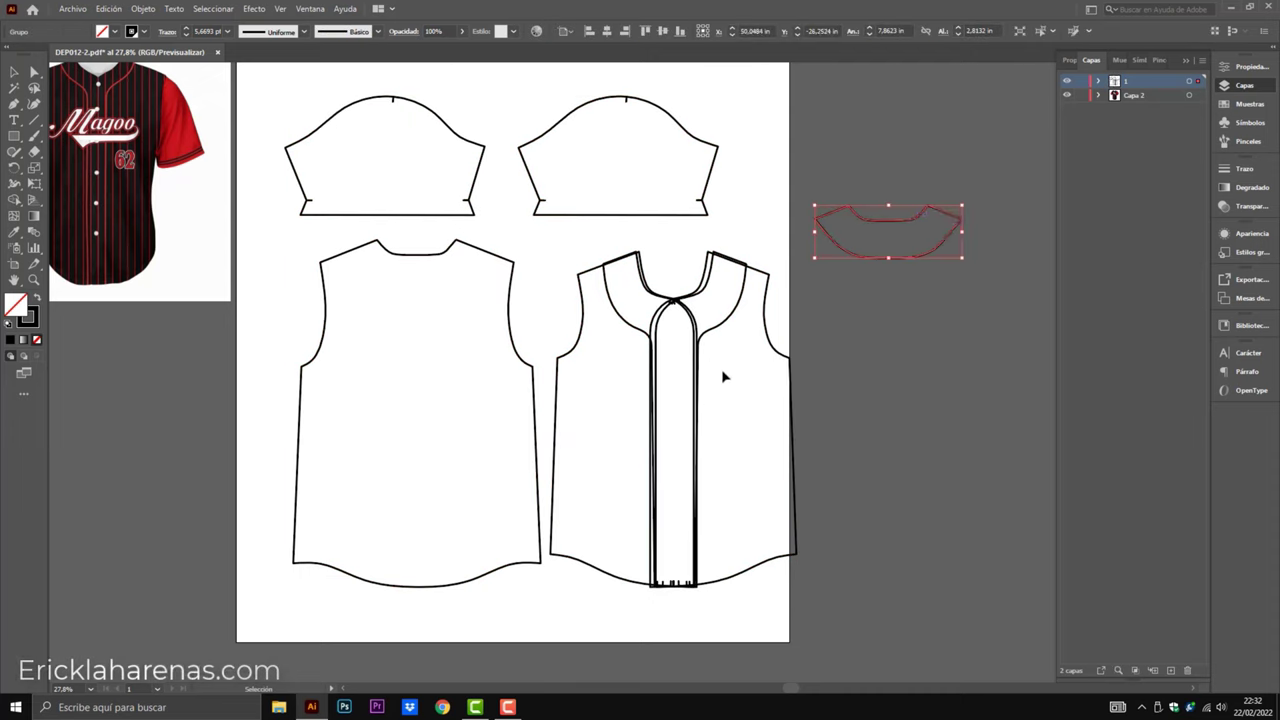
click(695, 385)
key(ctrl+z)
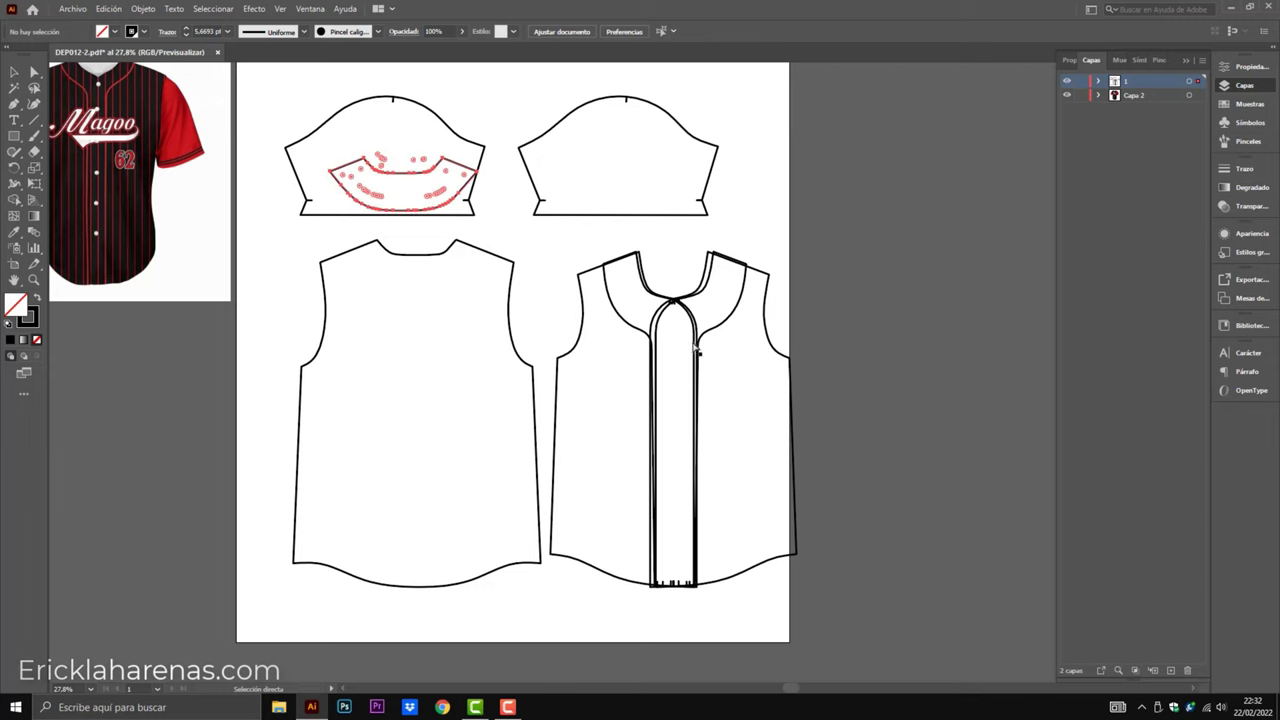
mouse_move(406, 178)
mouse_down()
mouse_move(672, 187)
mouse_move(800, 172)
mouse_up()
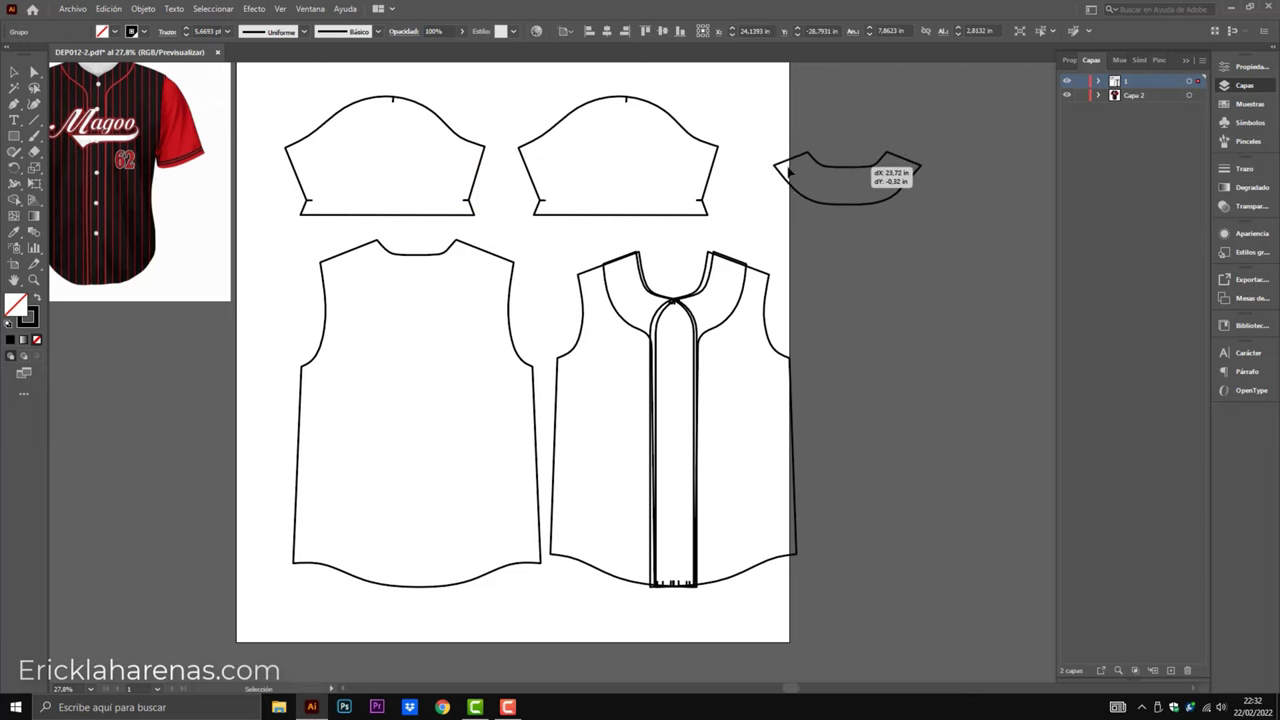
drag(600, 300, 672, 312)
Move the front group aside and pull the two placket strips out left of the artboard.
click(178, 148)
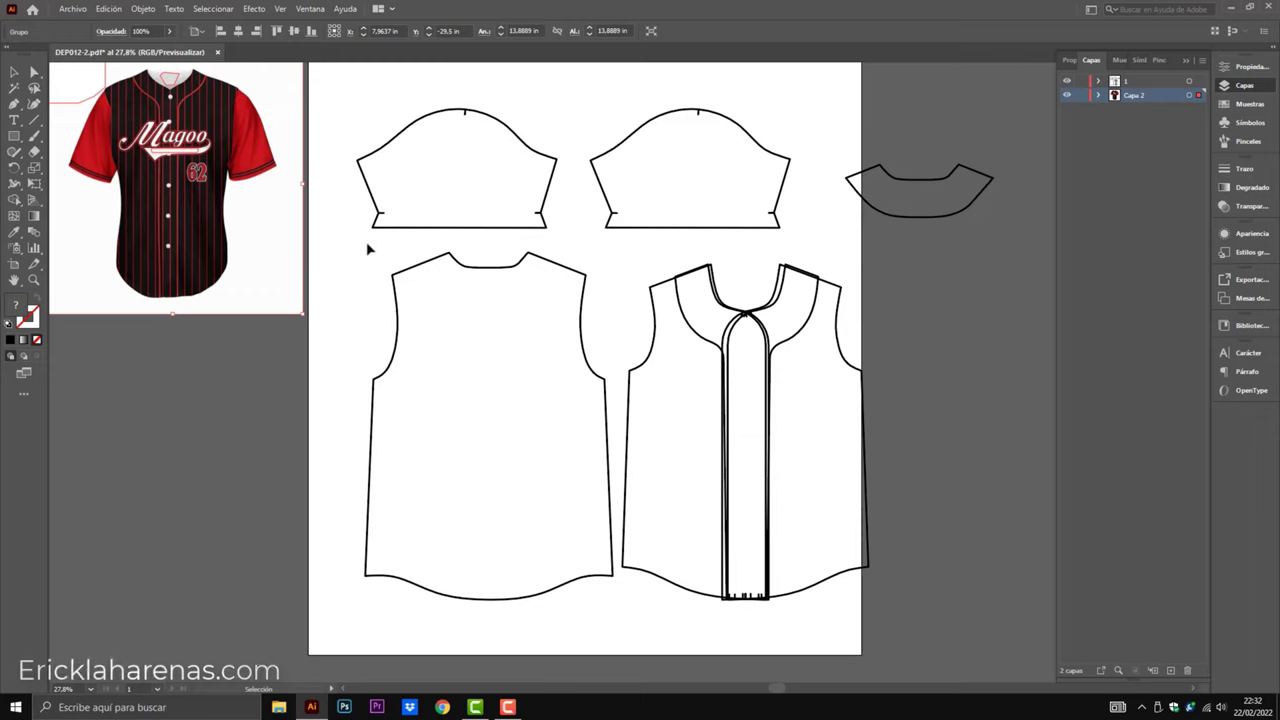
click(618, 320)
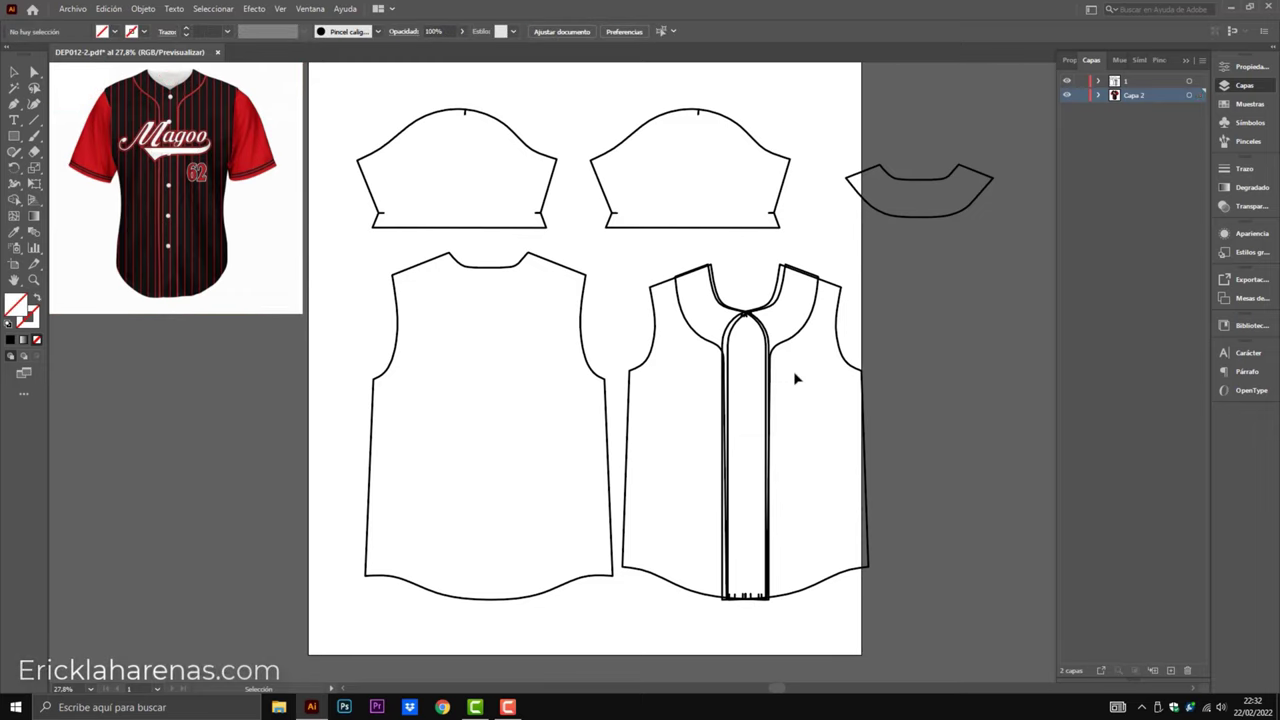
click(737, 414)
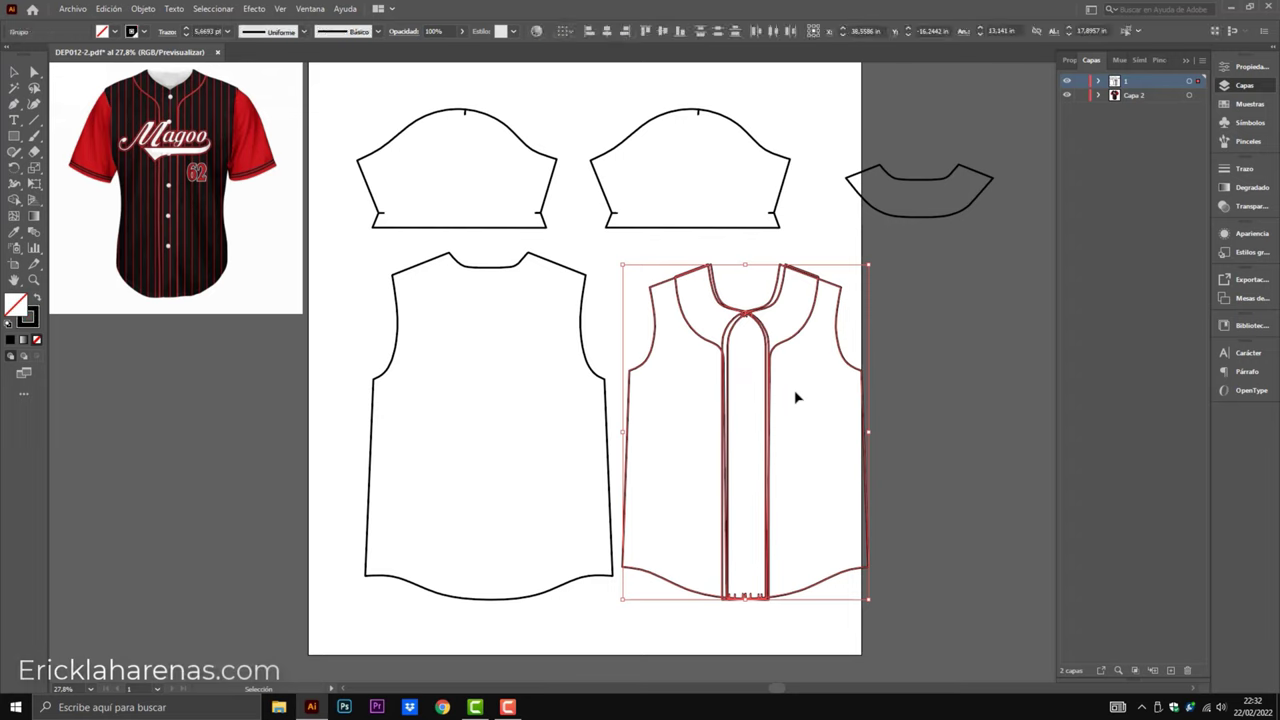
click(703, 398)
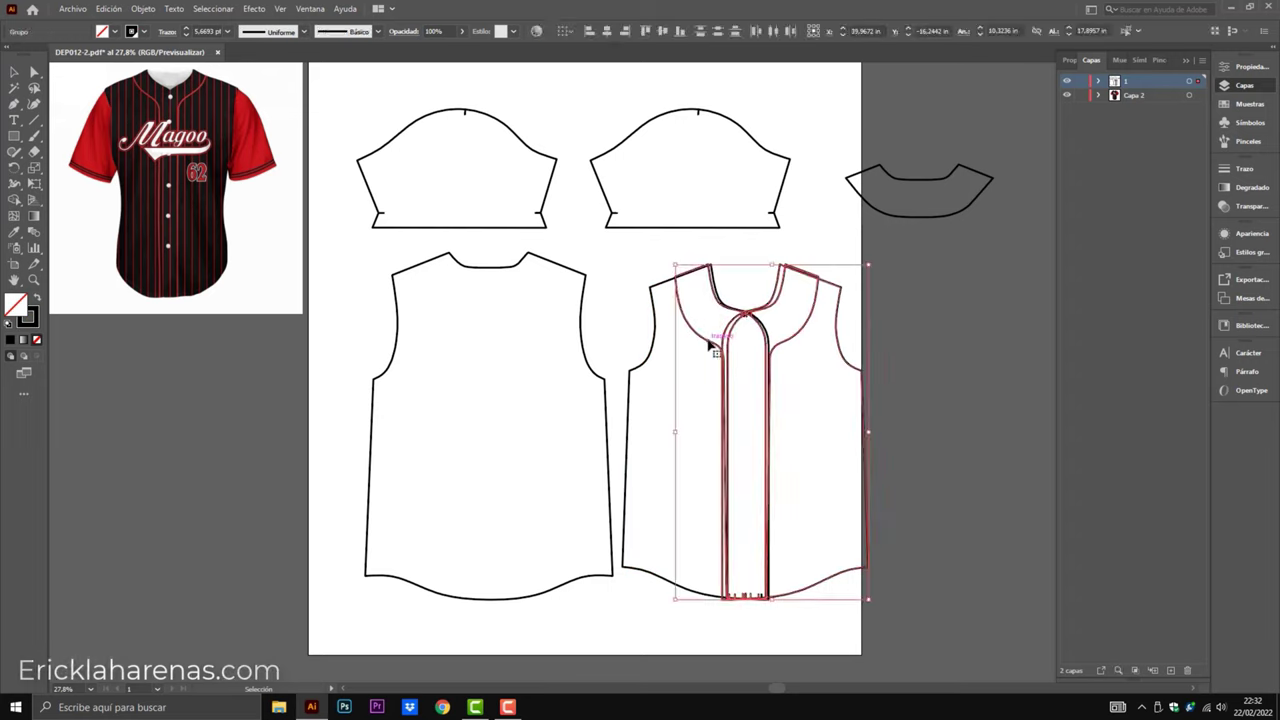
drag(709, 357, 920, 350)
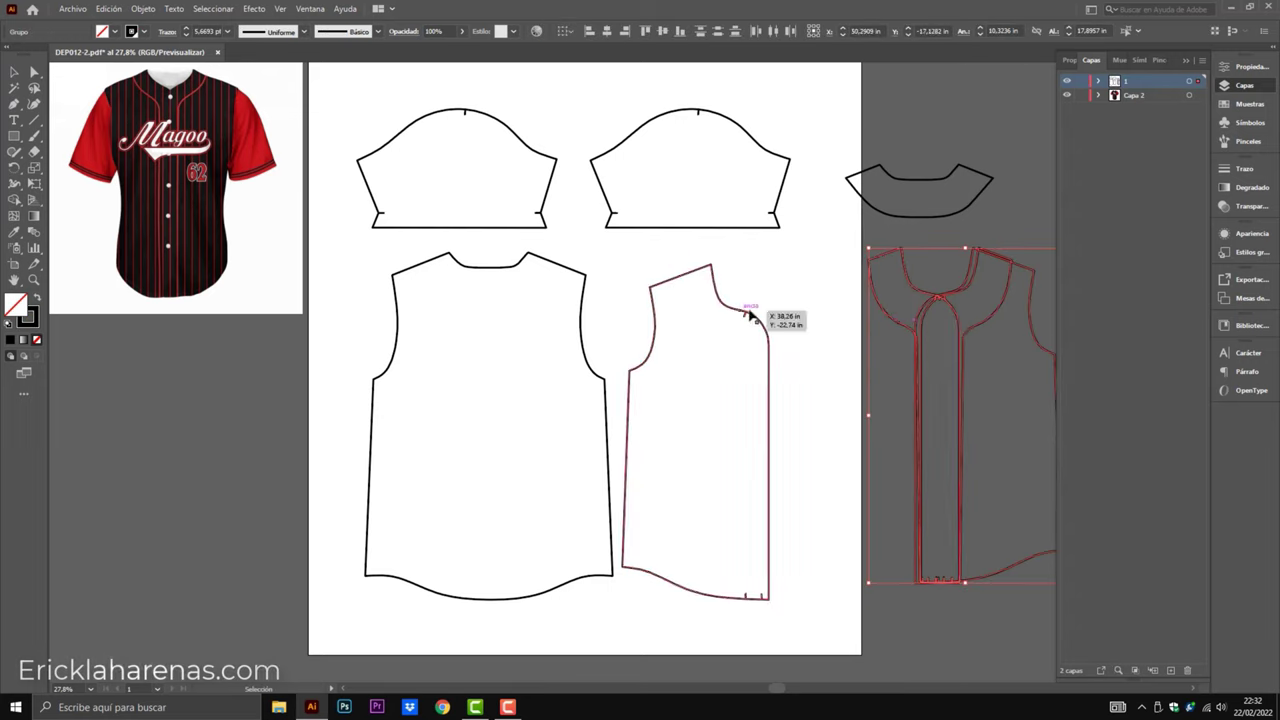
click(914, 366)
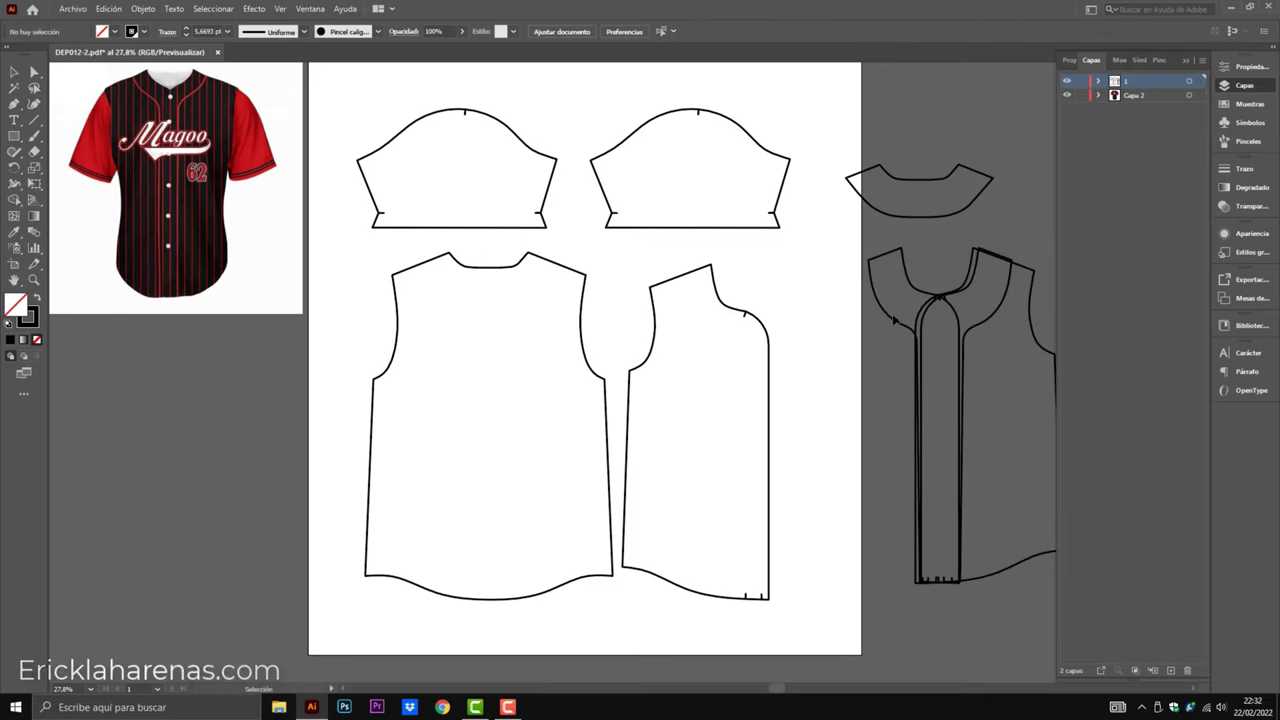
drag(893, 320, 840, 362)
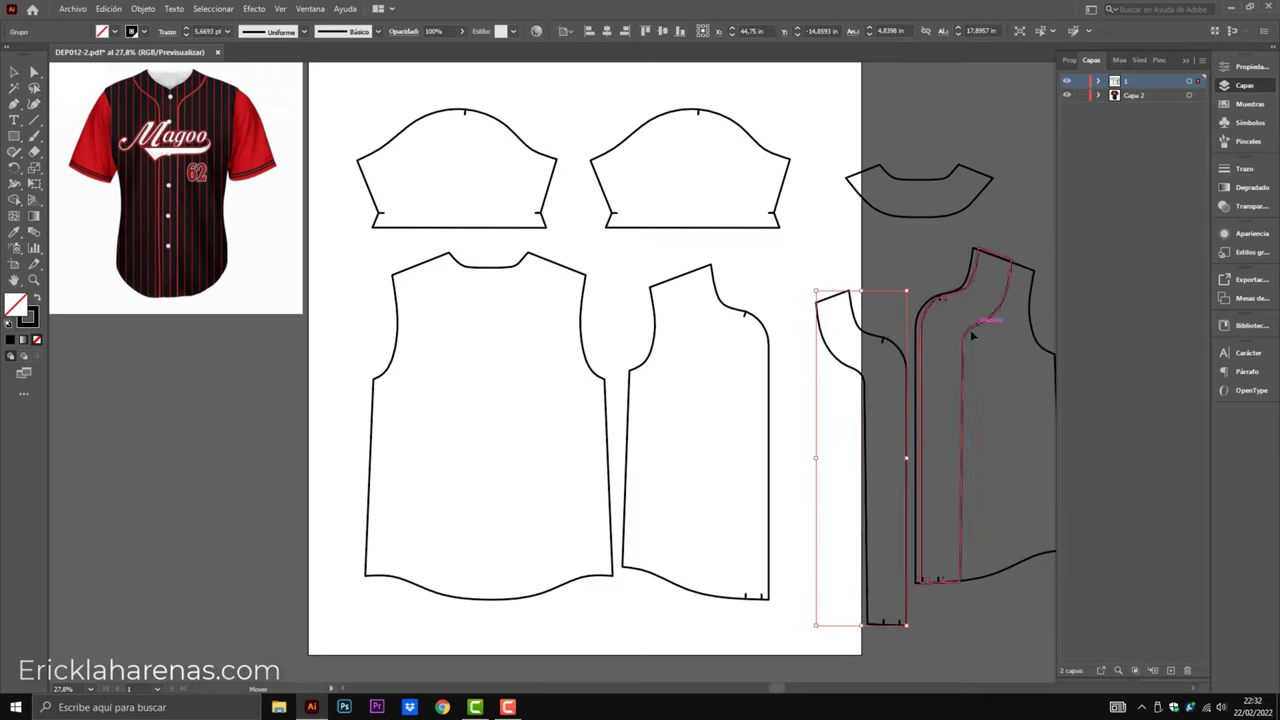
mouse_move(972, 336)
mouse_down()
mouse_move(902, 366)
mouse_move(216, 371)
mouse_move(337, 383)
mouse_up()
shift+click(875, 373)
Space the two placket strips apart to the left of the artboard.
click(273, 382)
click(213, 172)
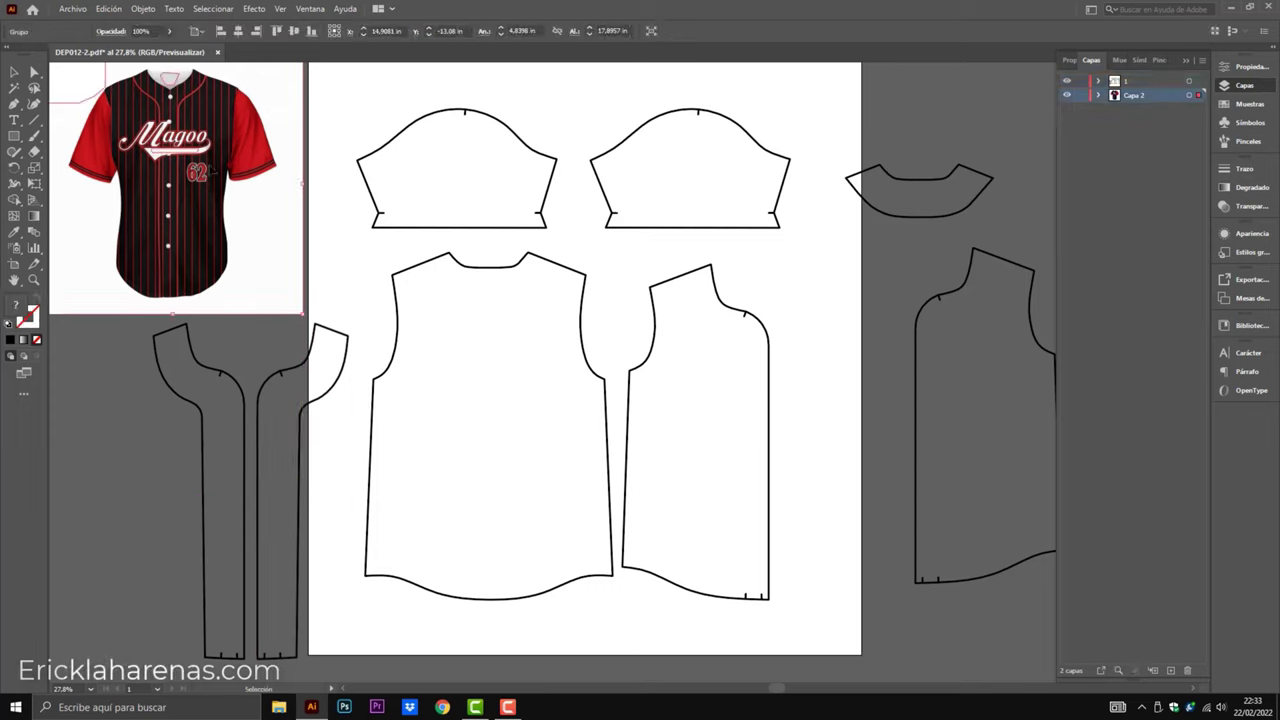
click(256, 360)
click(272, 436)
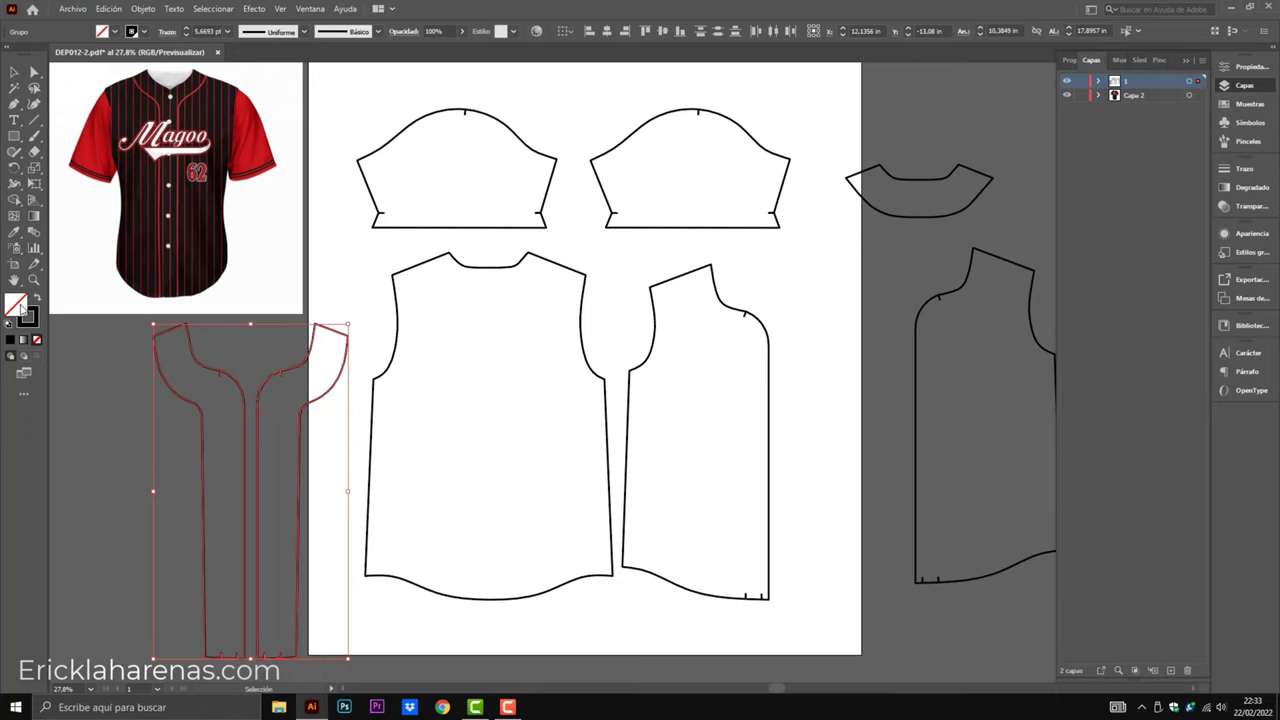
Fill the strips dark red A30000 and set the other front half beside its partner.
double_click(28, 316)
text(A30000)
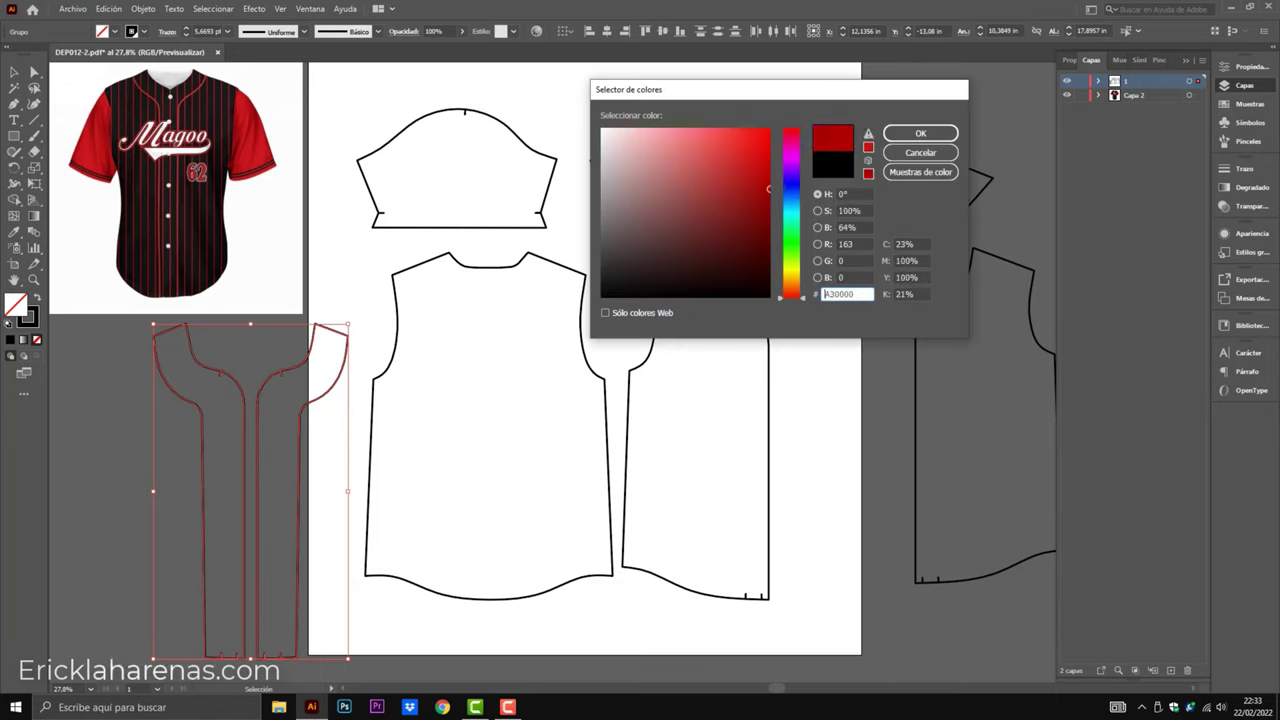
click(897, 137)
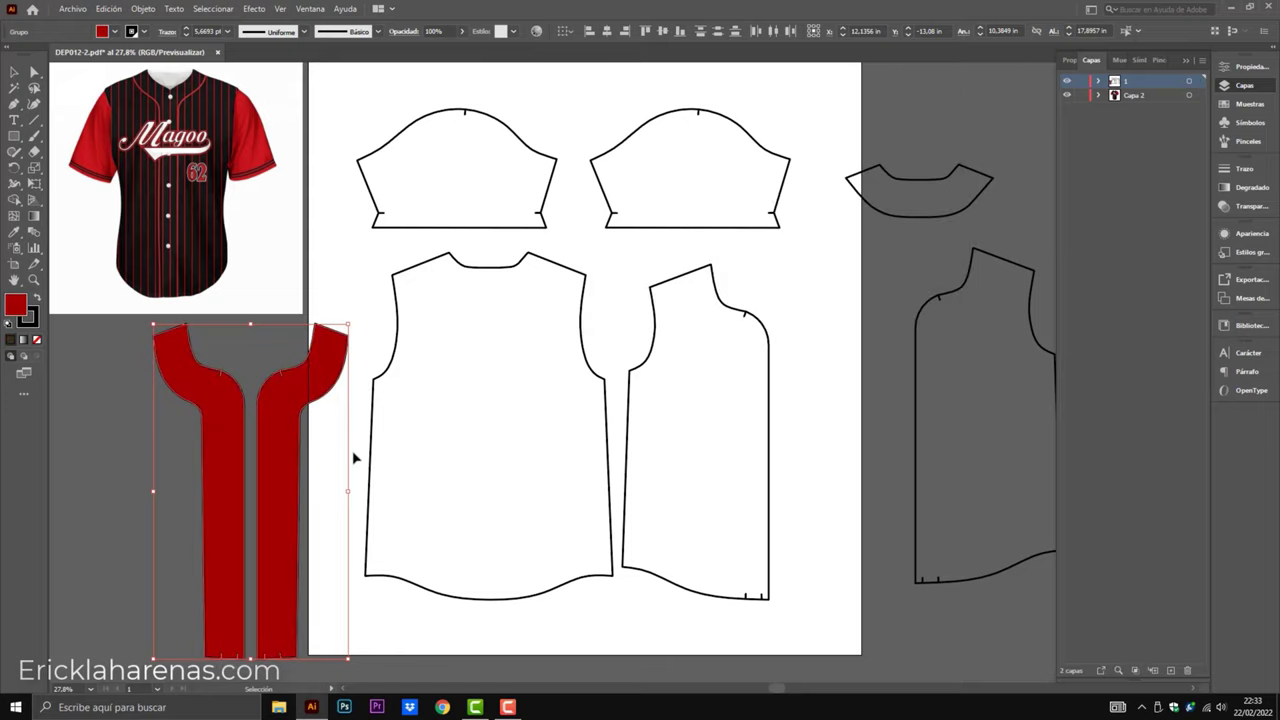
click(331, 465)
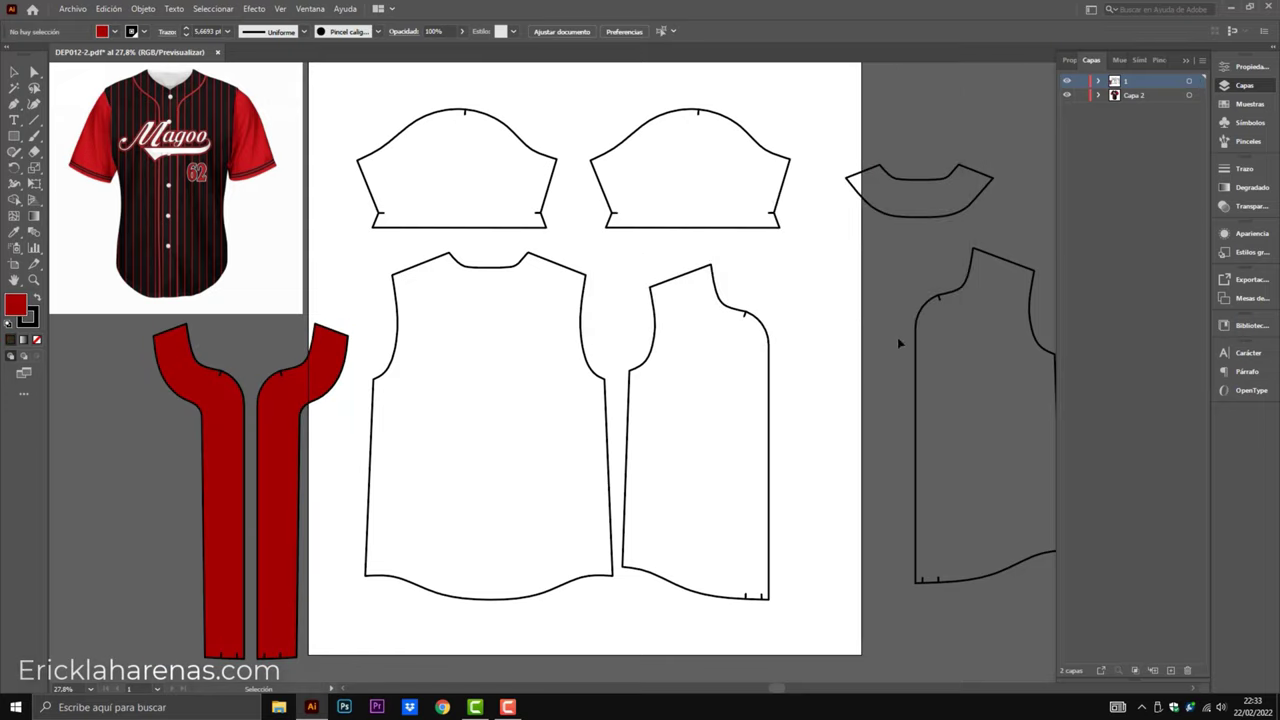
drag(917, 354, 771, 372)
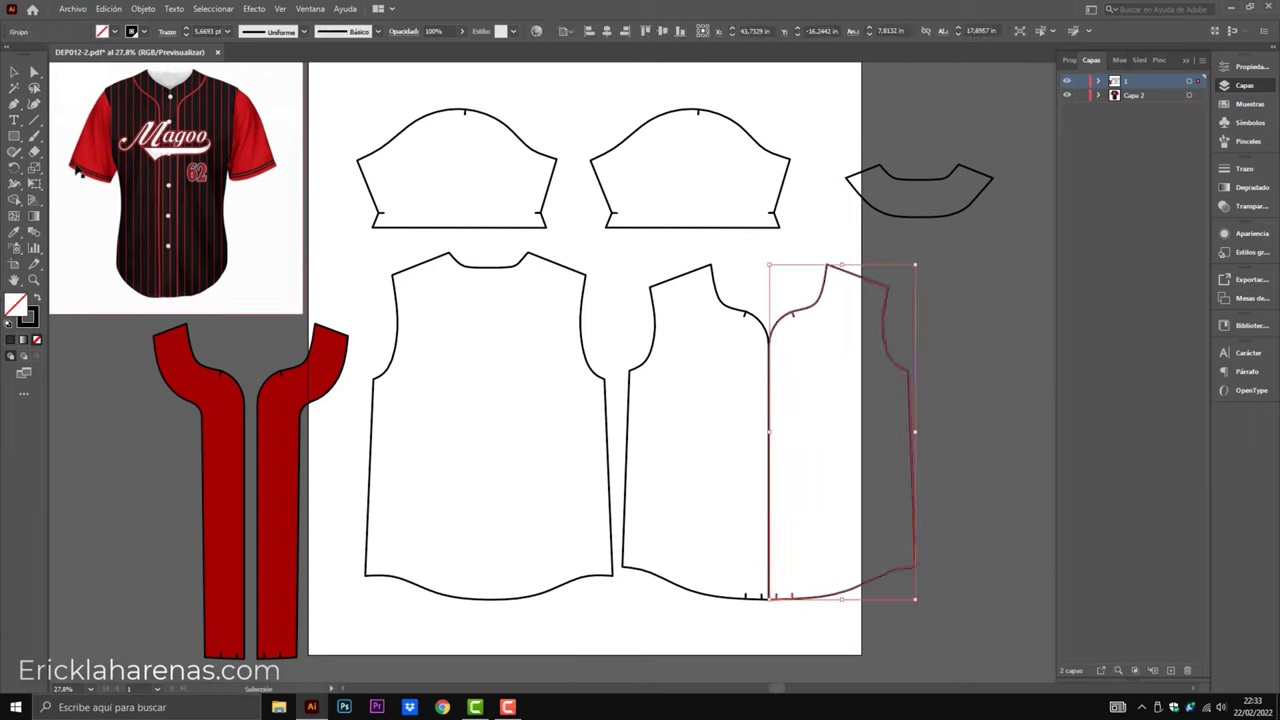
Draw a rectangle over the joined front panel and give it a 3F1616 maroon fill.
click(14, 136)
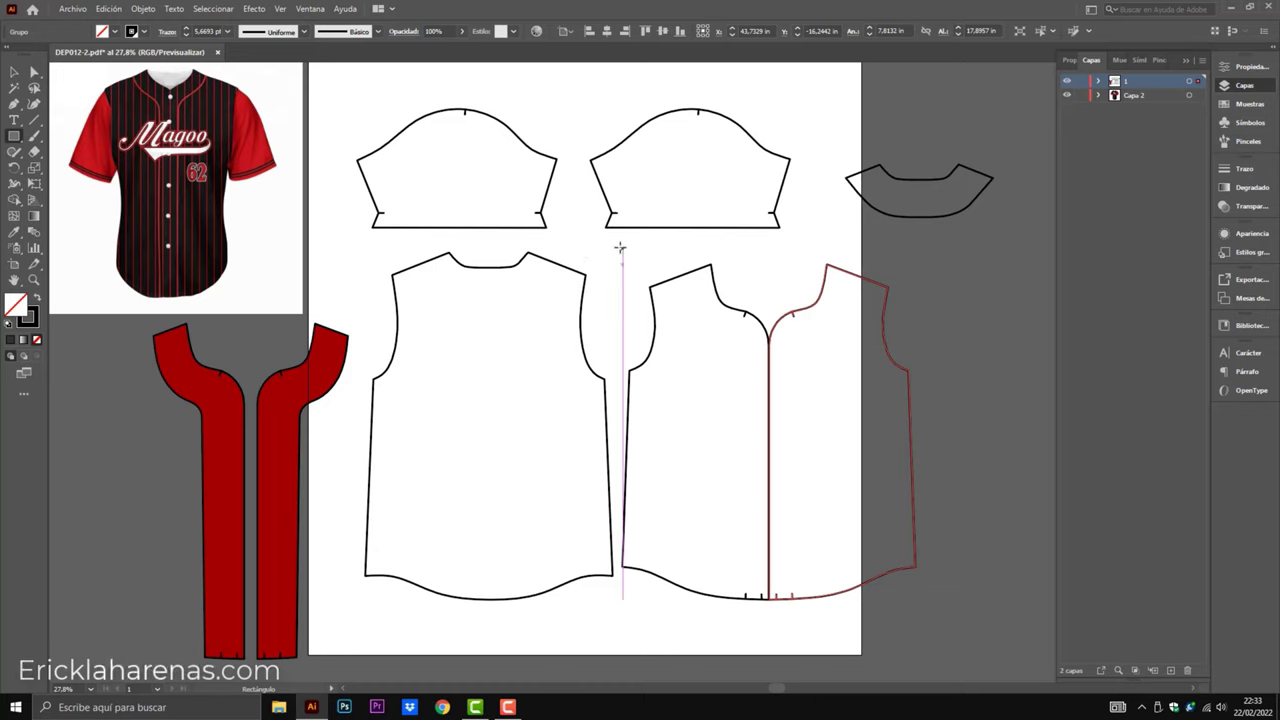
drag(925, 519, 923, 629)
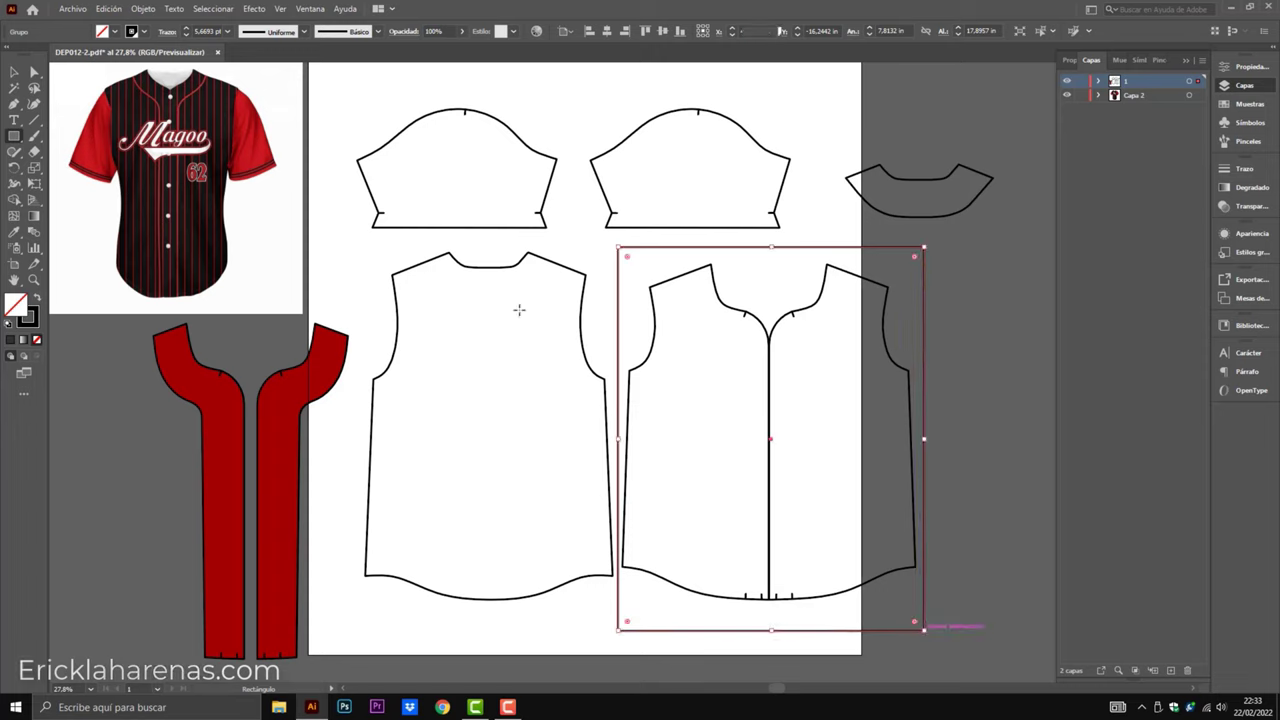
click(14, 231)
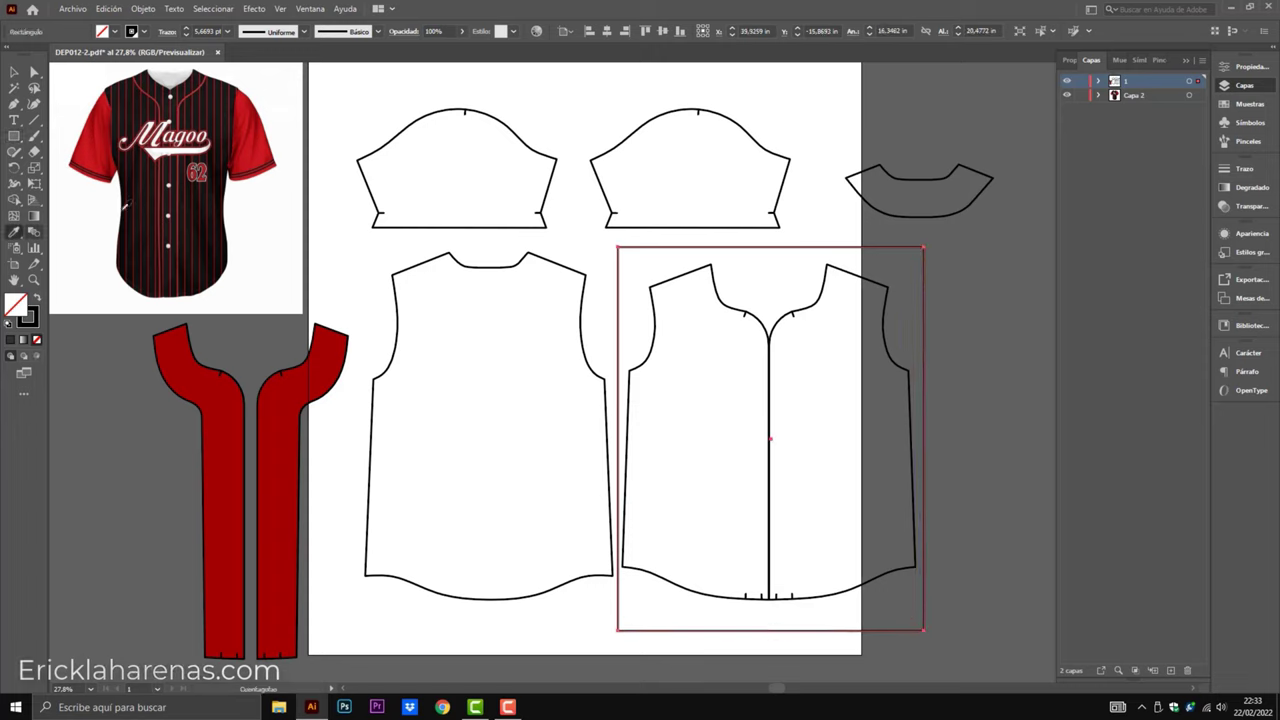
click(208, 113)
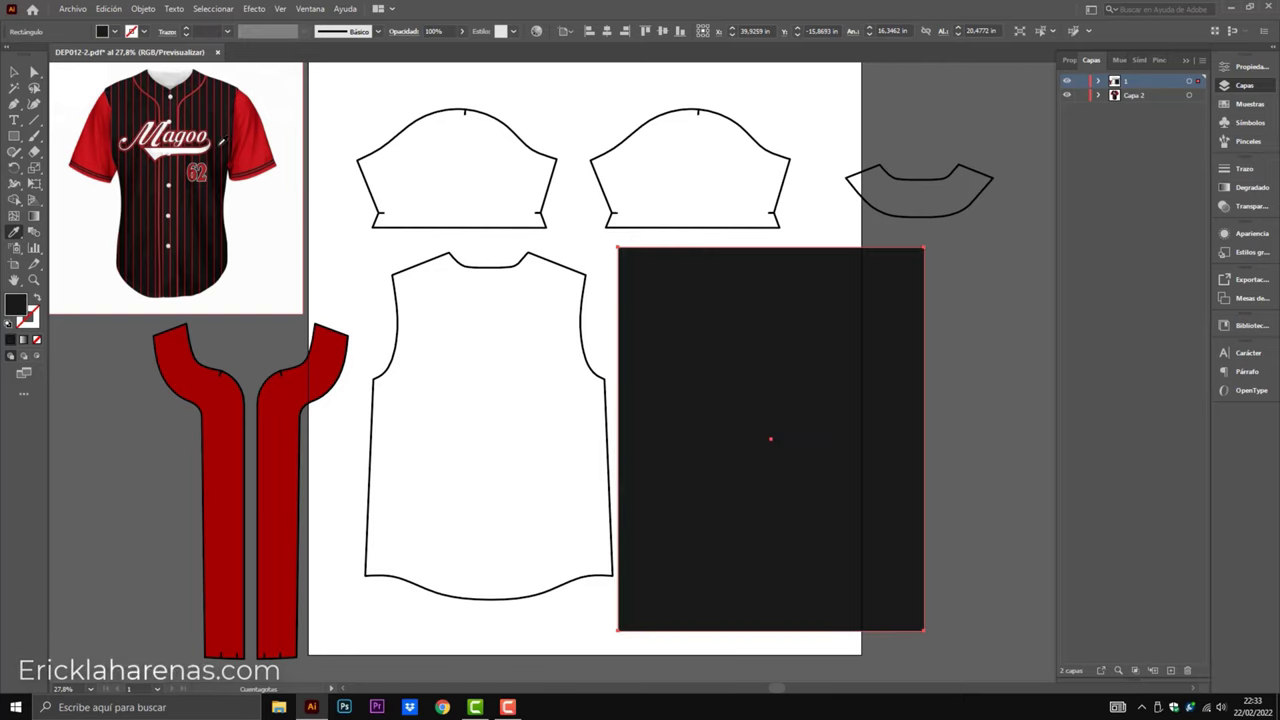
click(222, 142)
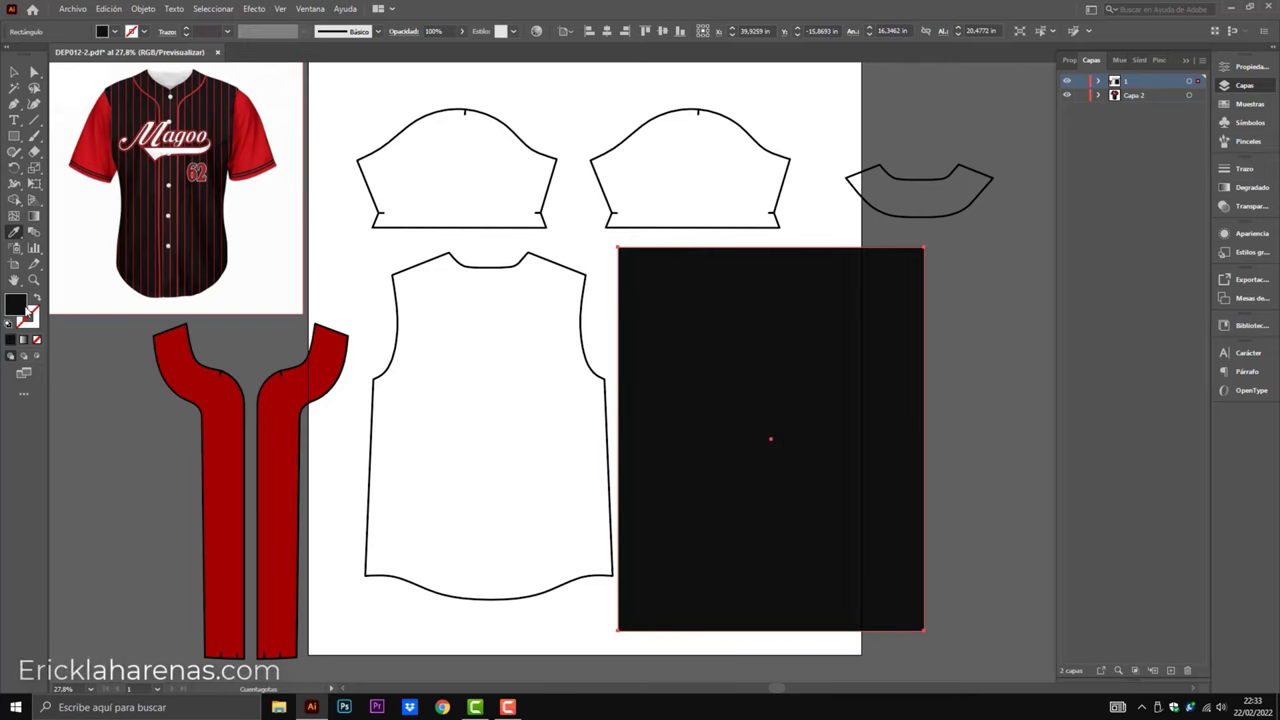
double_click(22, 308)
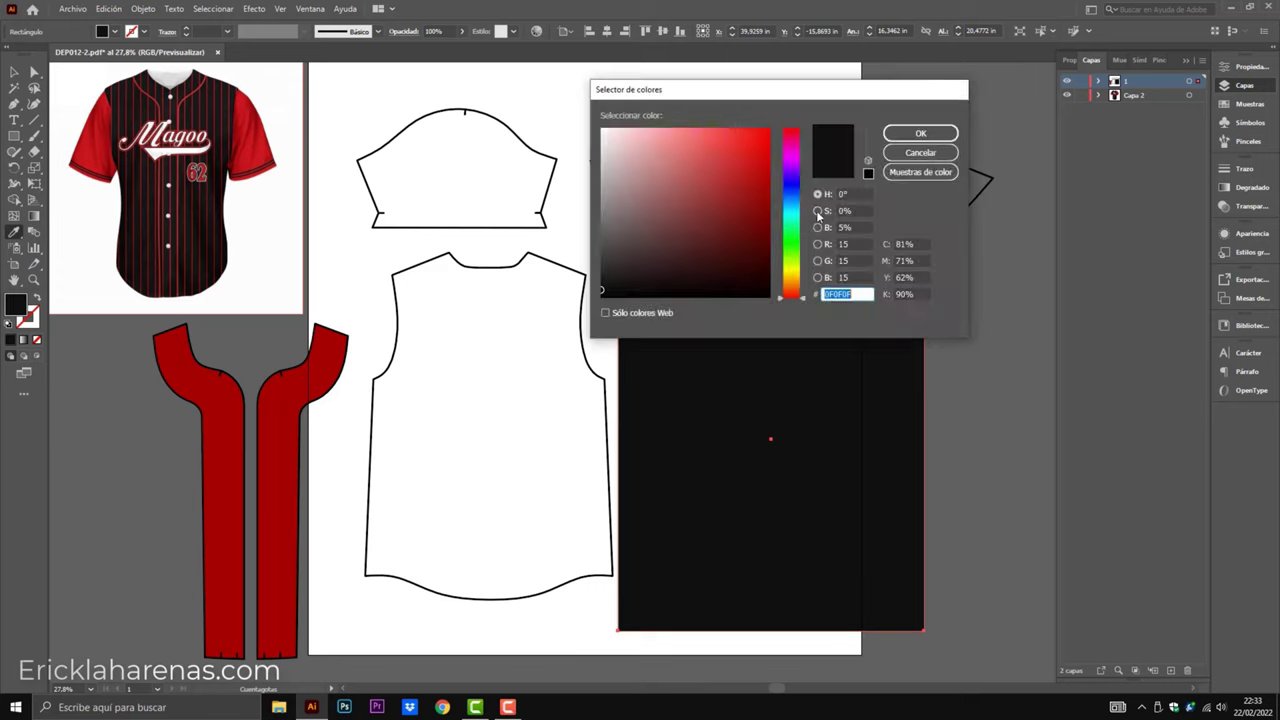
click(710, 255)
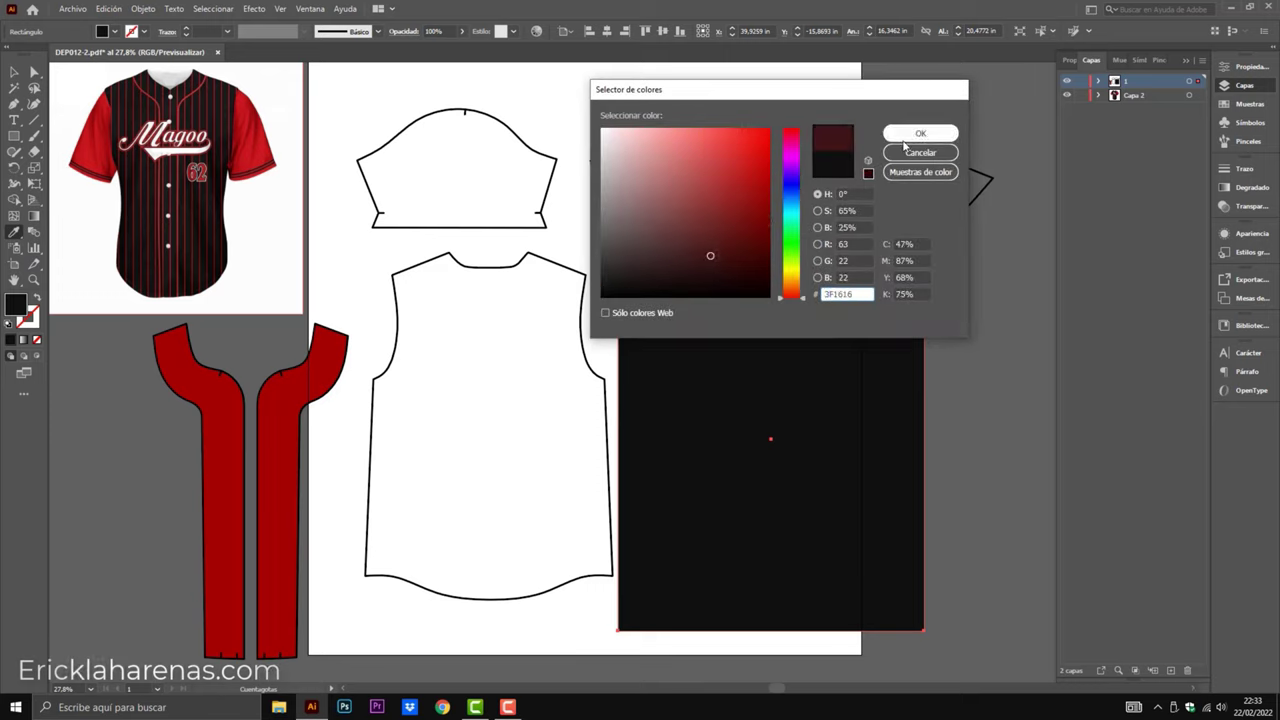
click(912, 133)
click(15, 76)
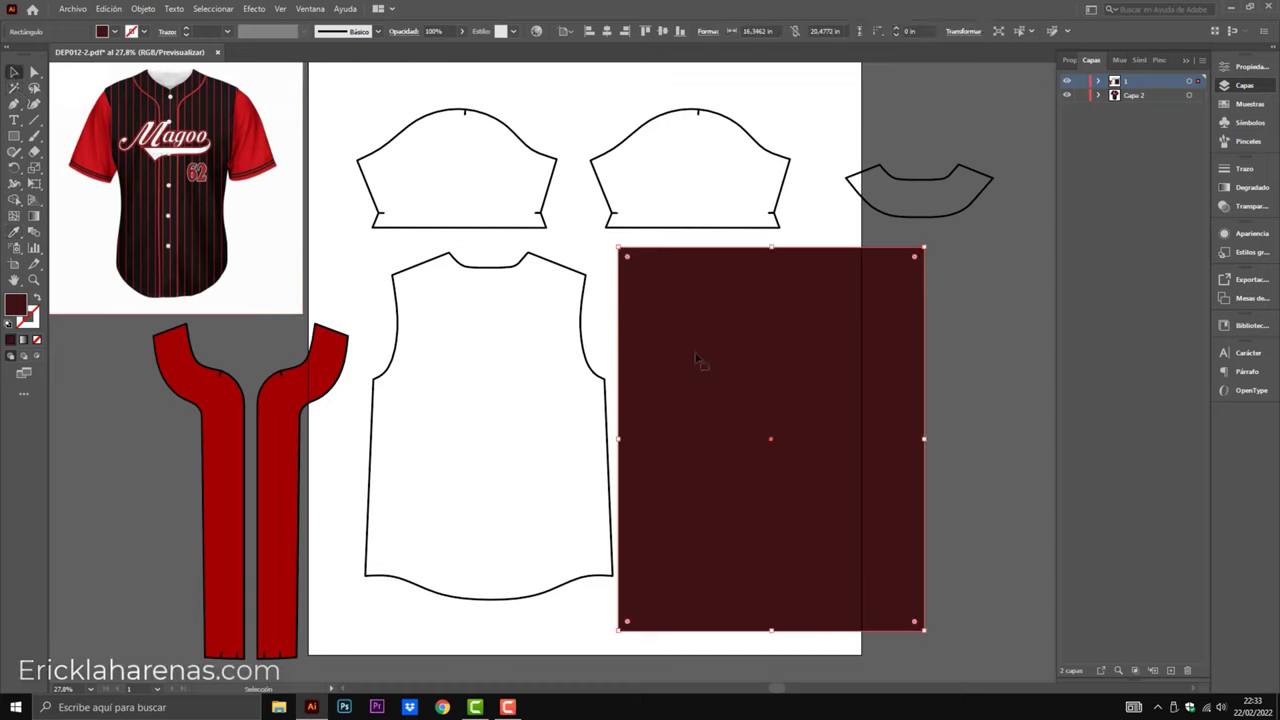
click(938, 326)
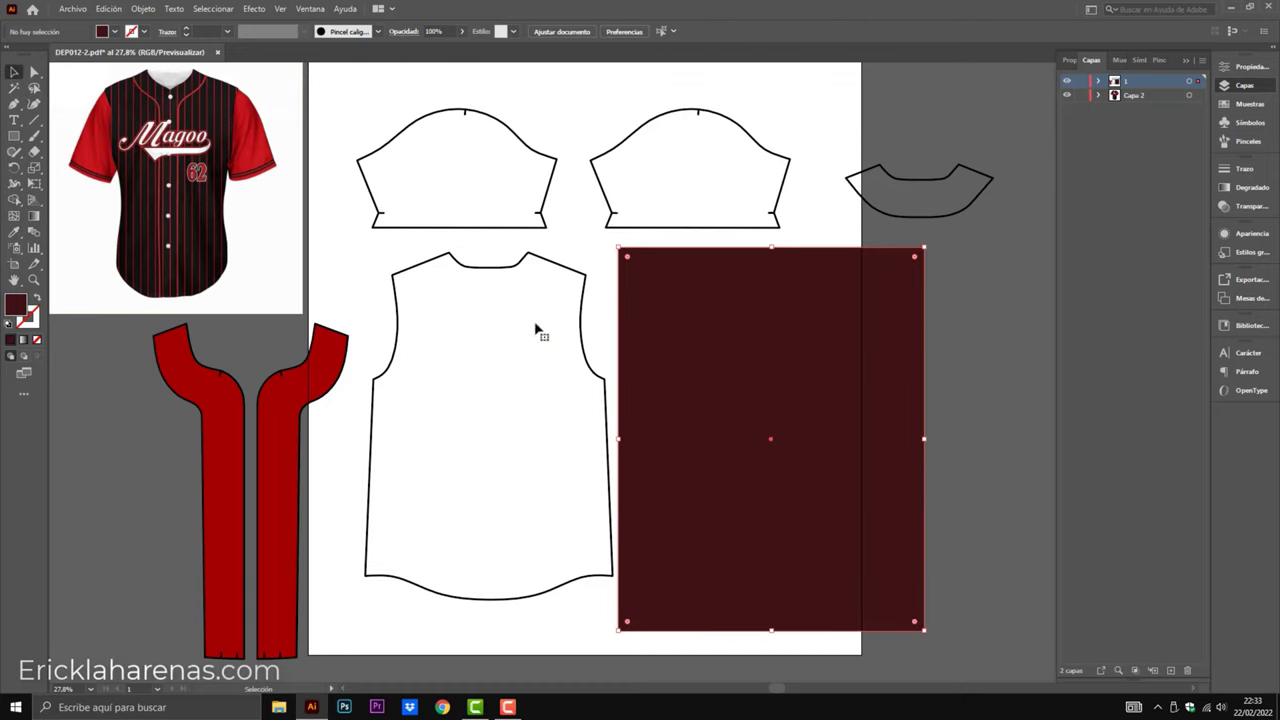
Draw a thin full-height stripe at the rectangle's left, placket red with no outline.
key(m)
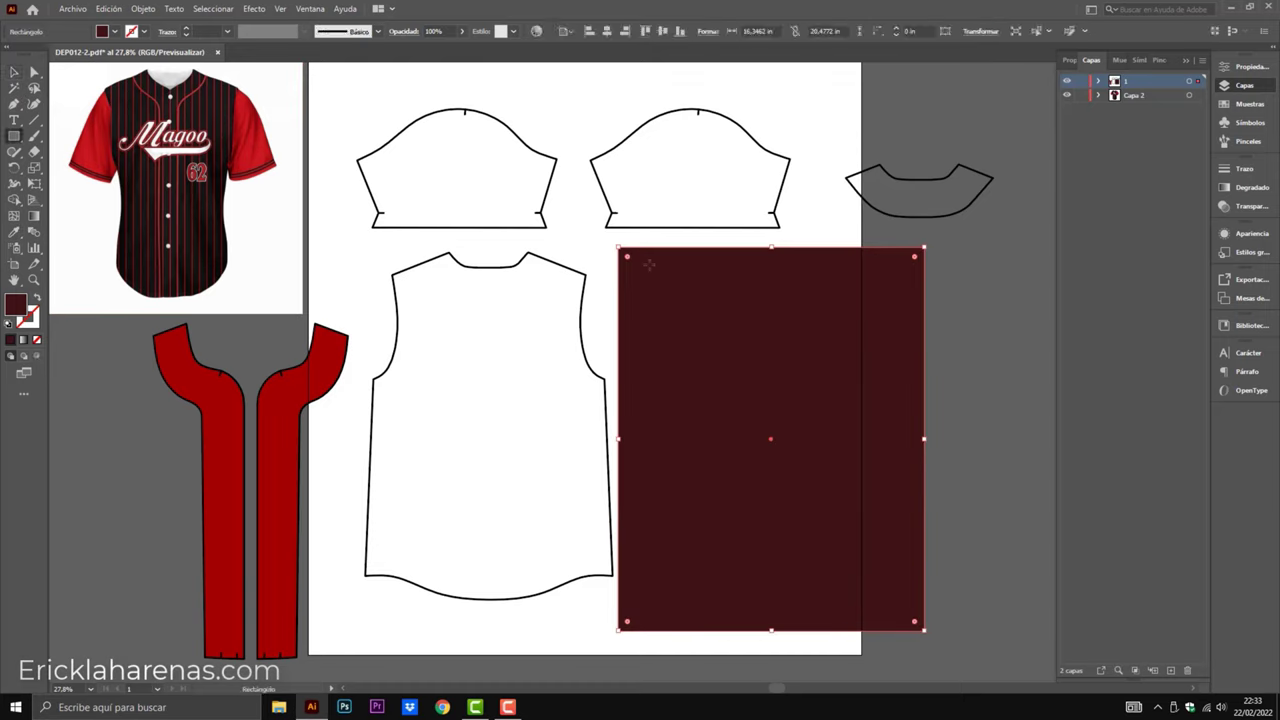
drag(642, 248, 655, 631)
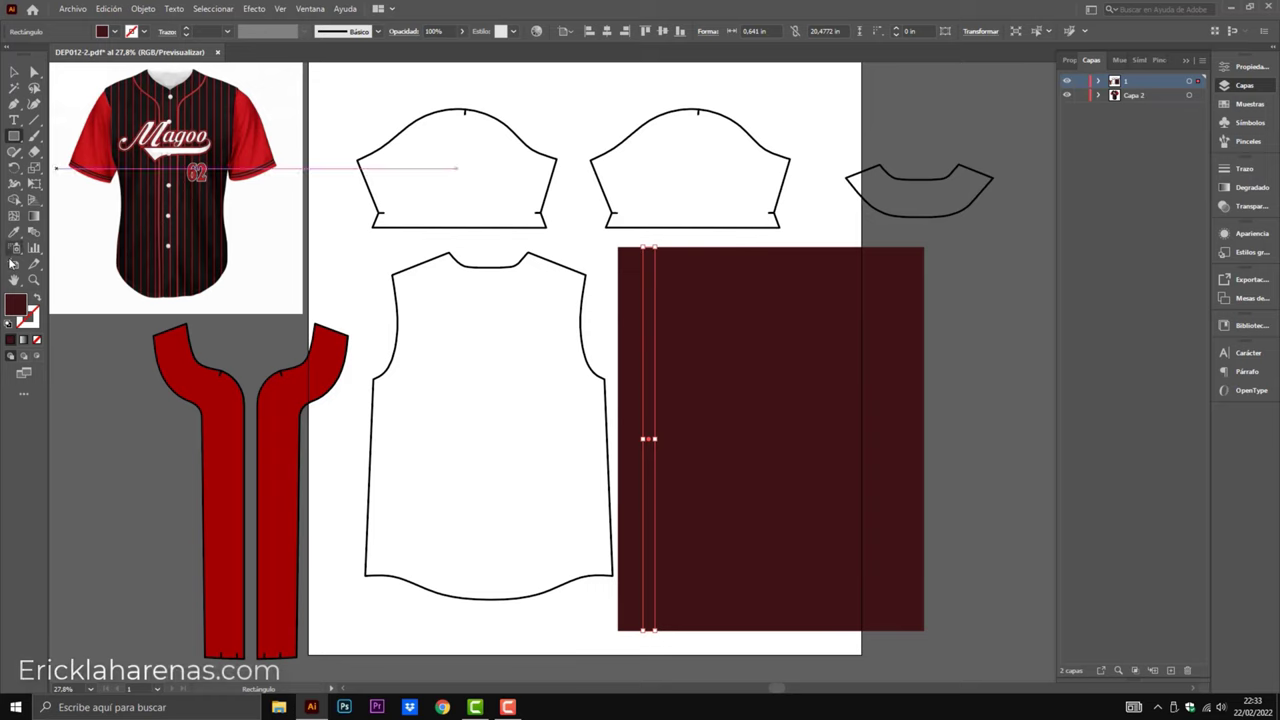
click(14, 231)
click(238, 411)
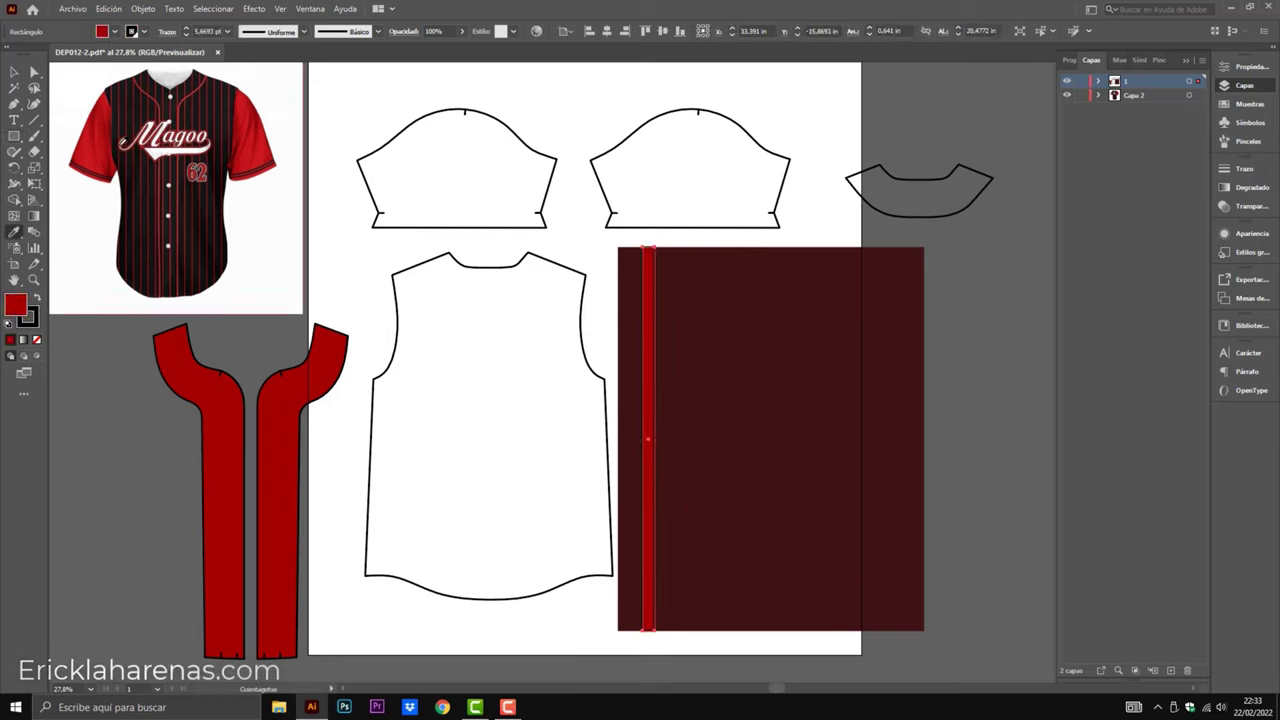
click(27, 316)
click(37, 340)
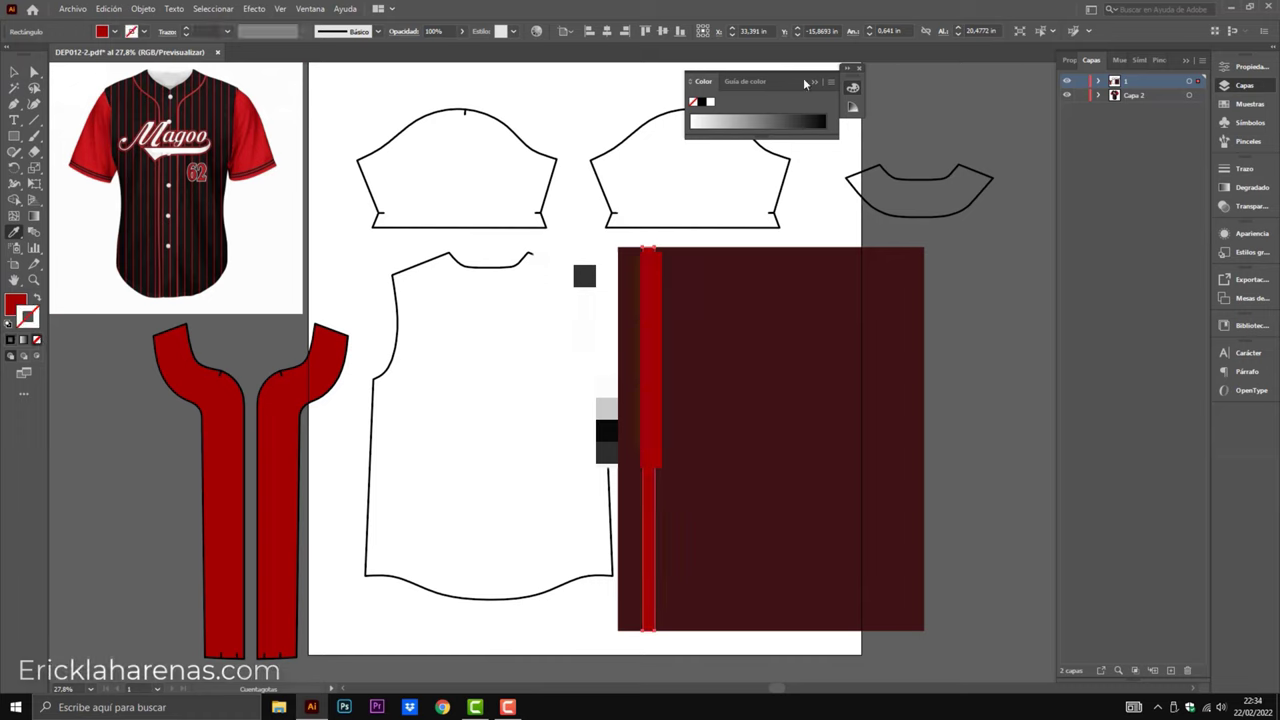
click(814, 79)
key(v)
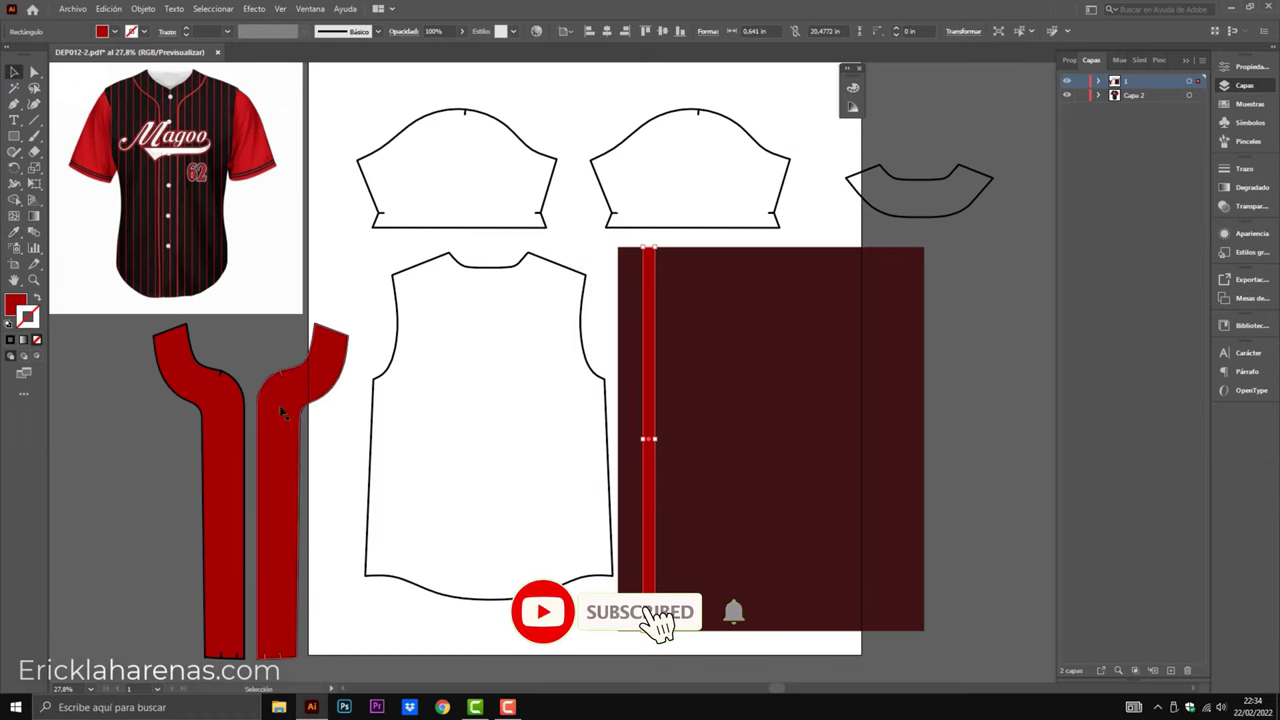
click(949, 357)
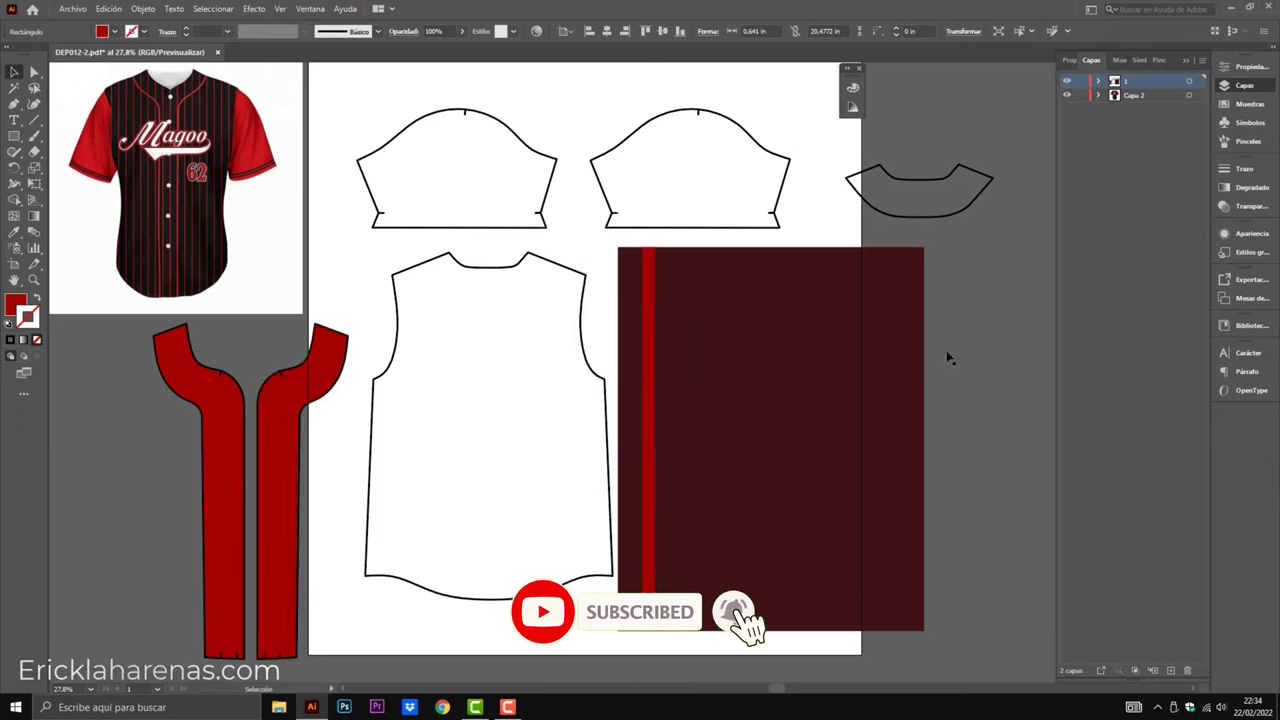
Duplicate the red stripe at even spacing across the maroon rectangle.
click(647, 370)
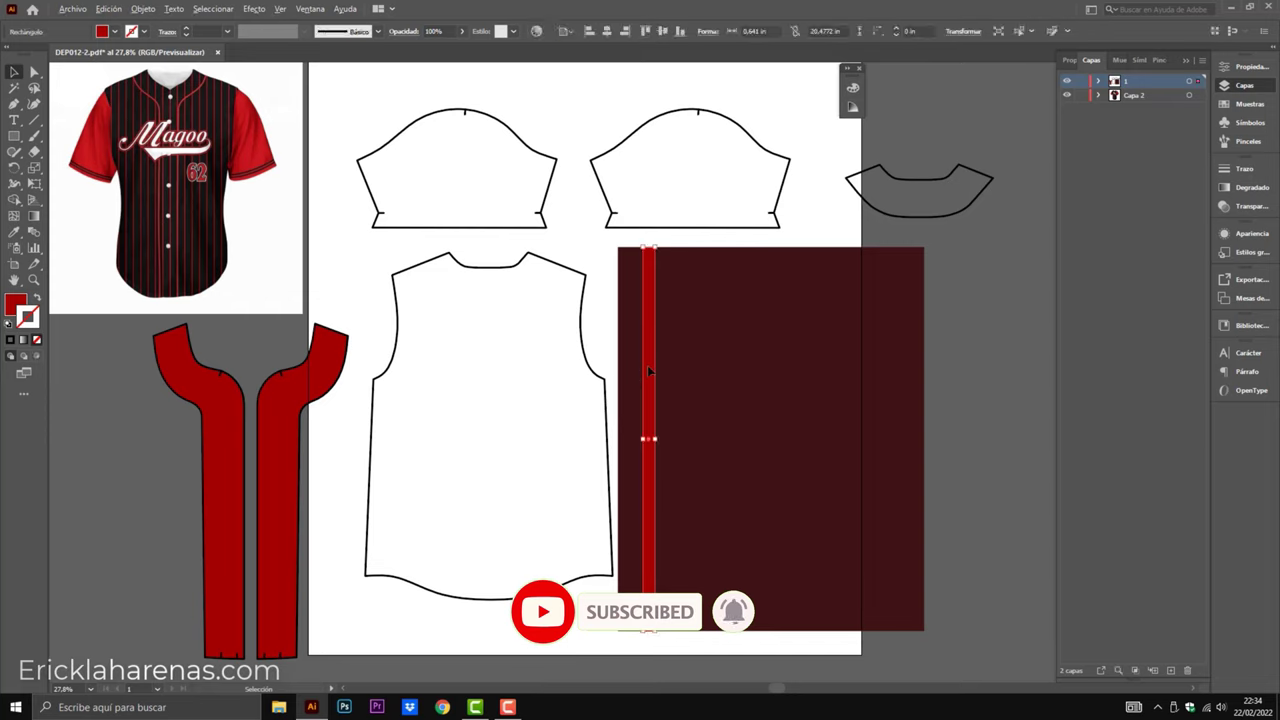
drag(649, 370, 675, 371)
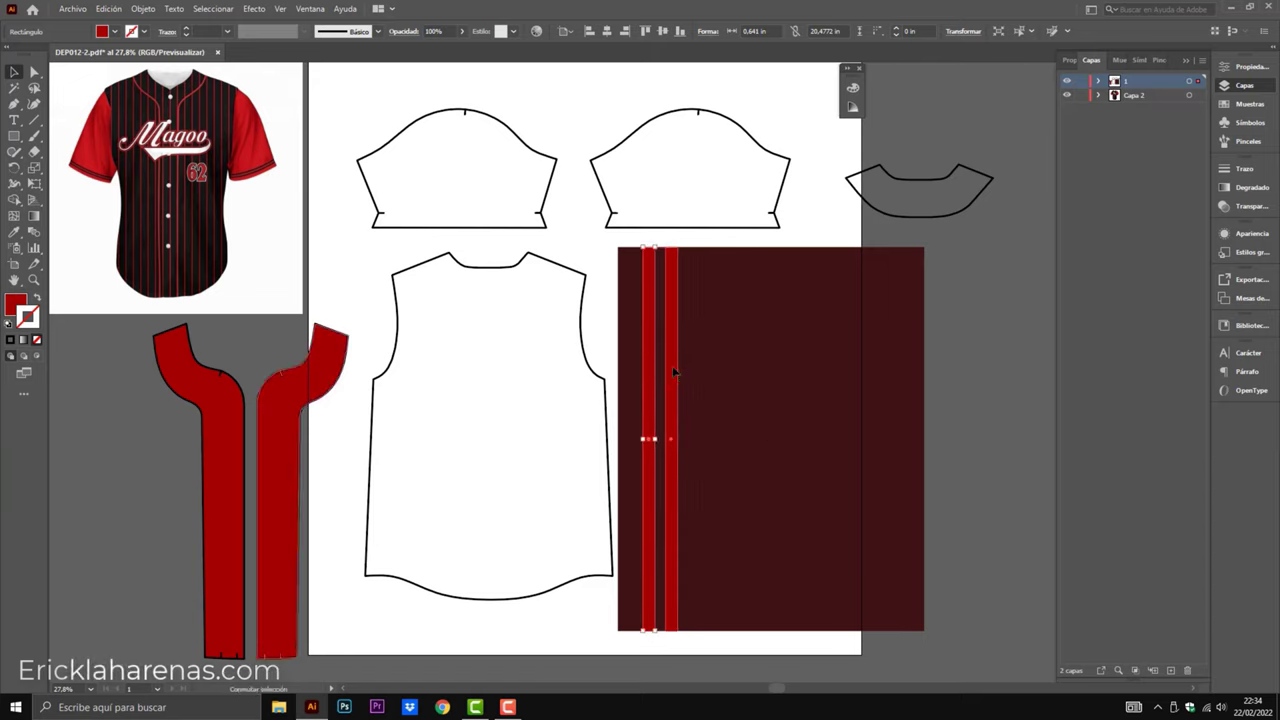
drag(674, 371, 902, 377)
Group the red stripes with the maroon rectangle and move the group beside the front panel.
click(995, 370)
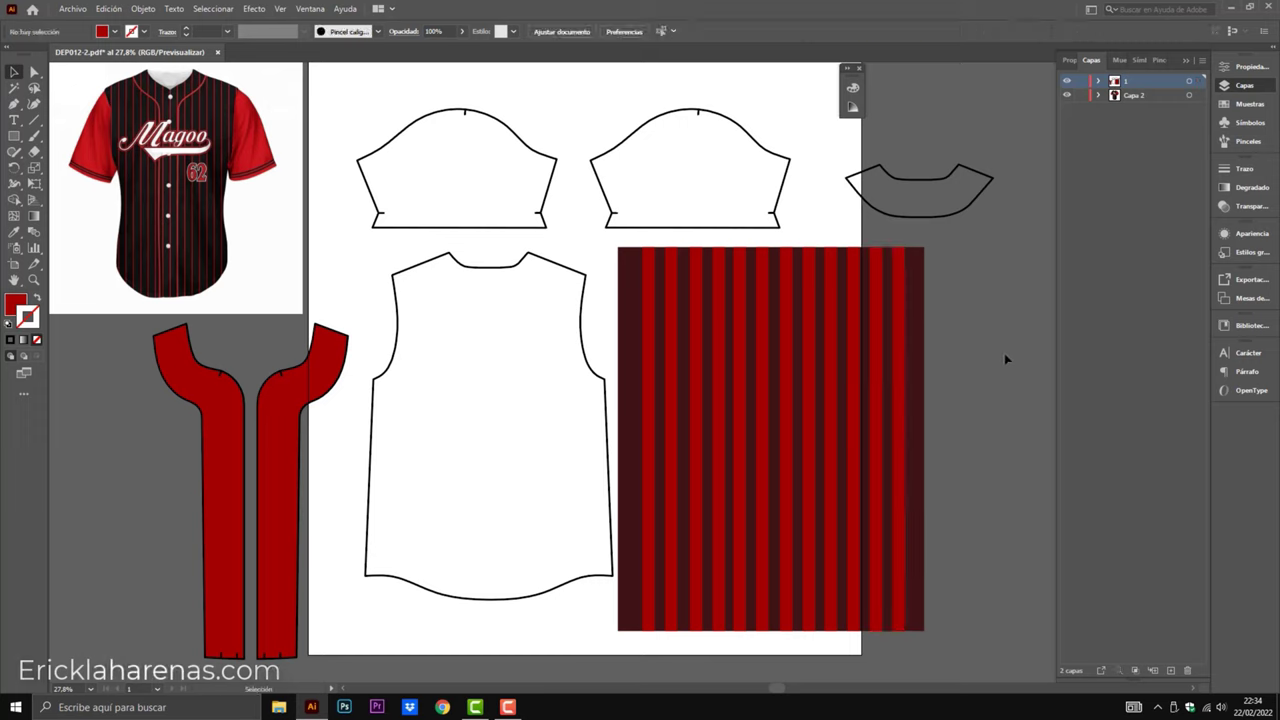
drag(637, 442, 638, 443)
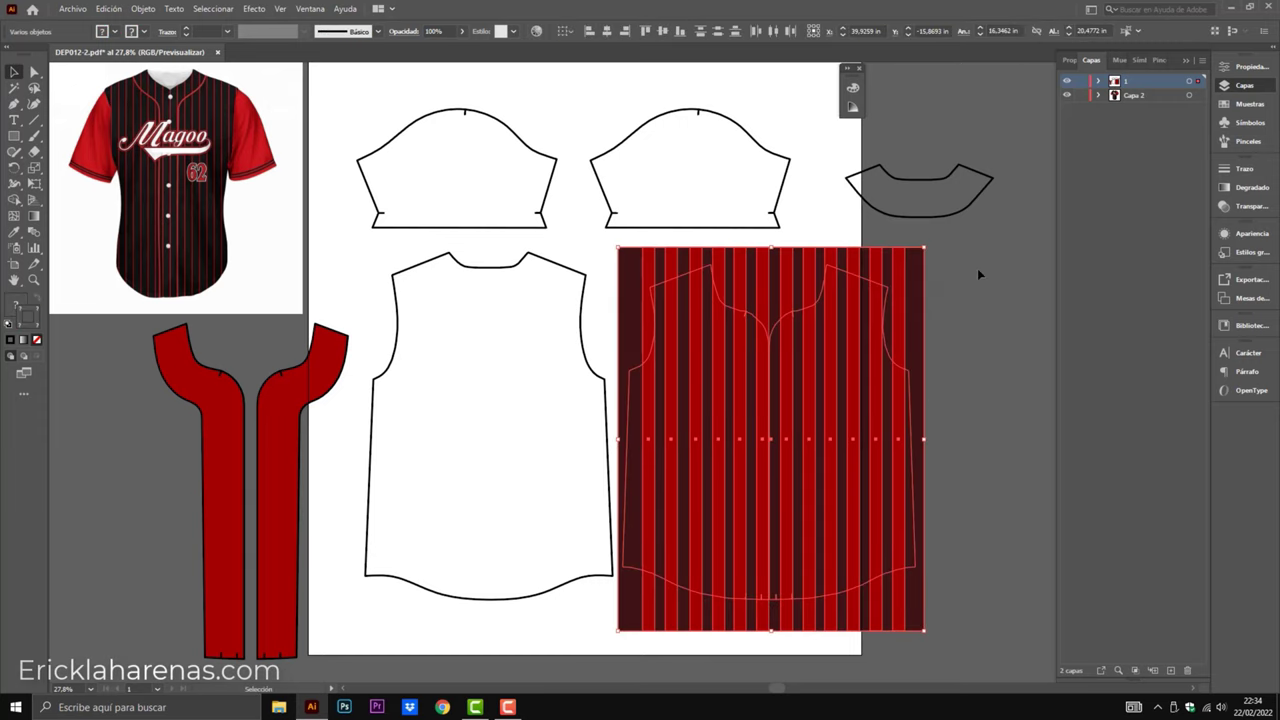
right_click(674, 252)
click(766, 332)
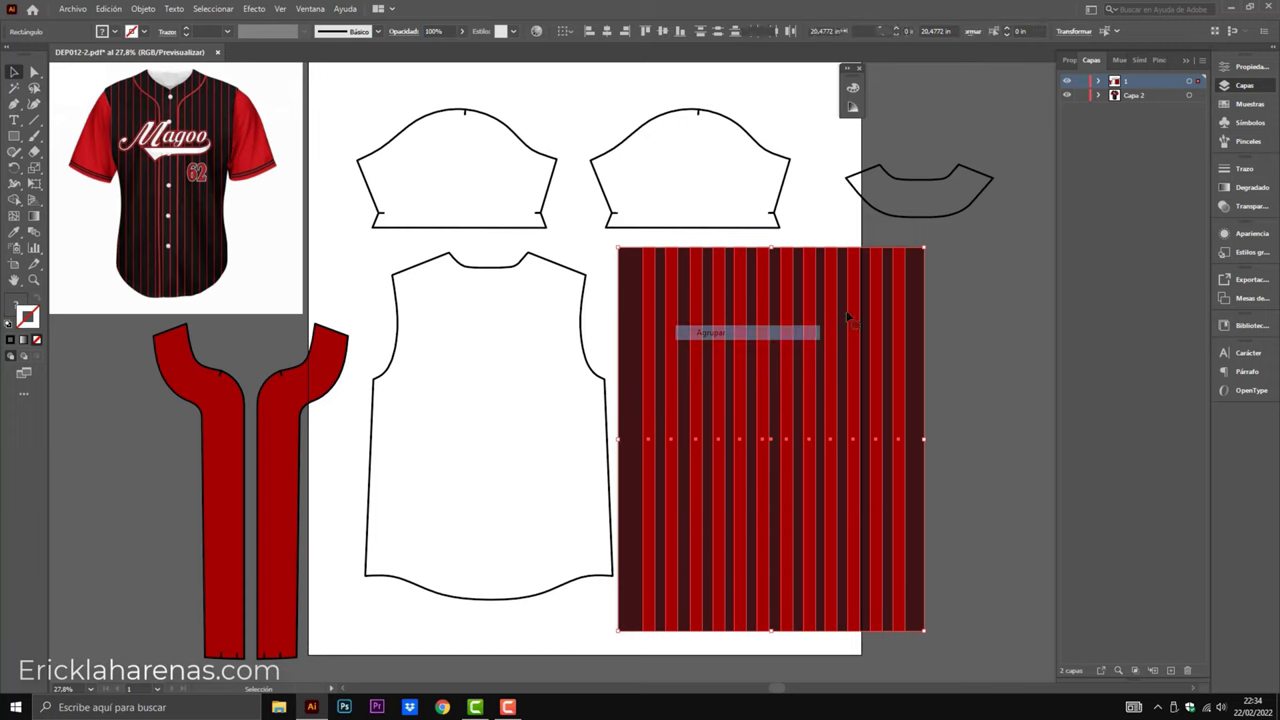
mouse_move(708, 340)
mouse_down()
mouse_move(628, 242)
mouse_move(818, 298)
mouse_up()
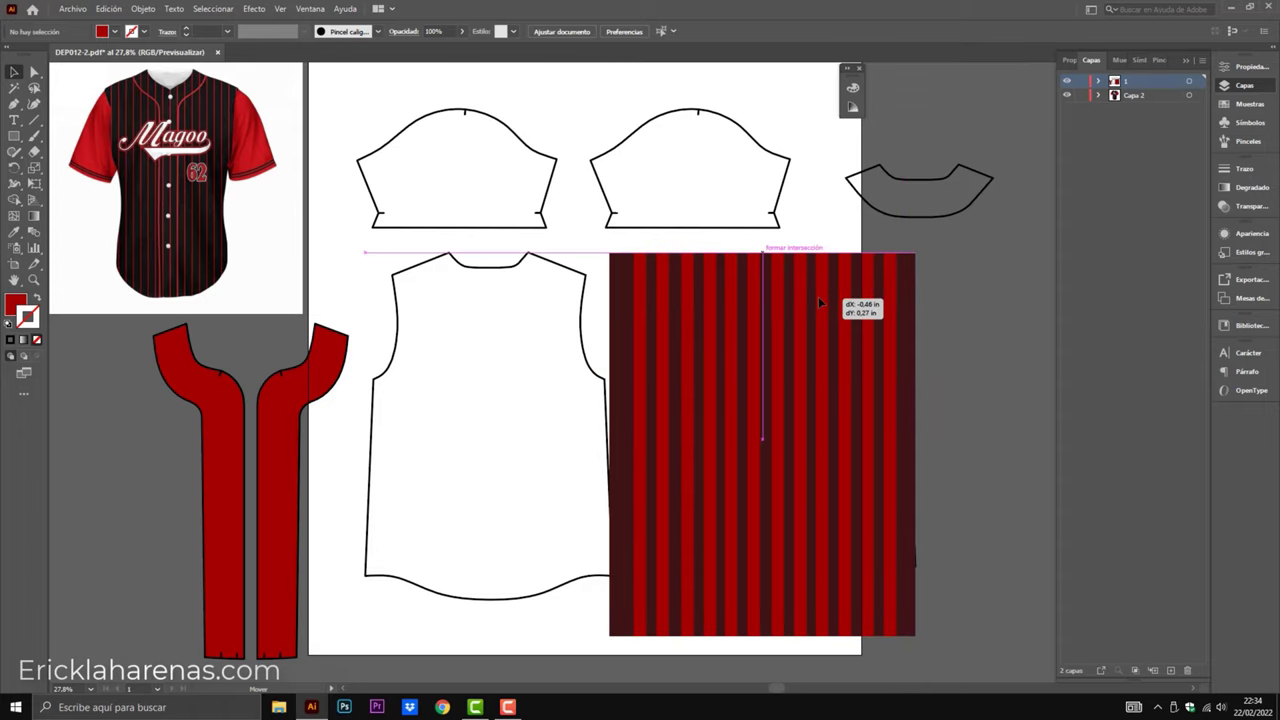
drag(818, 296, 787, 277)
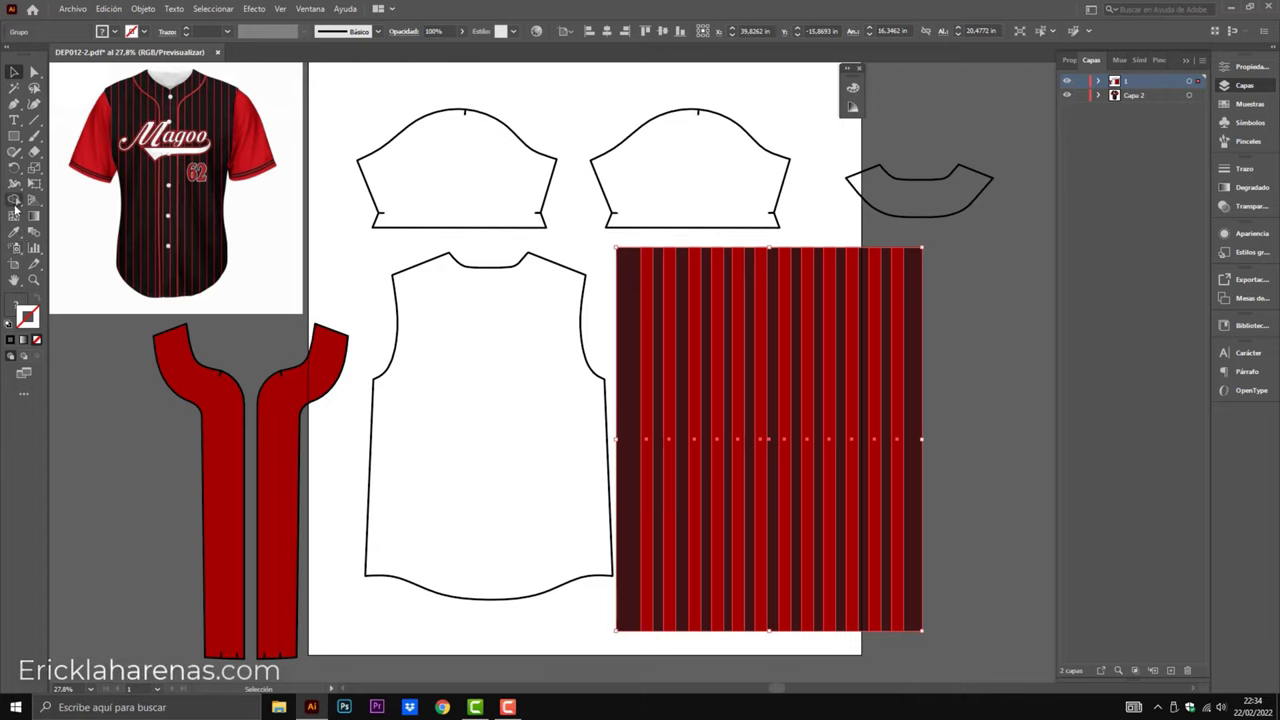
Place a placeholder text object at the artboard top and enlarge it above the sleeves.
click(12, 122)
click(535, 90)
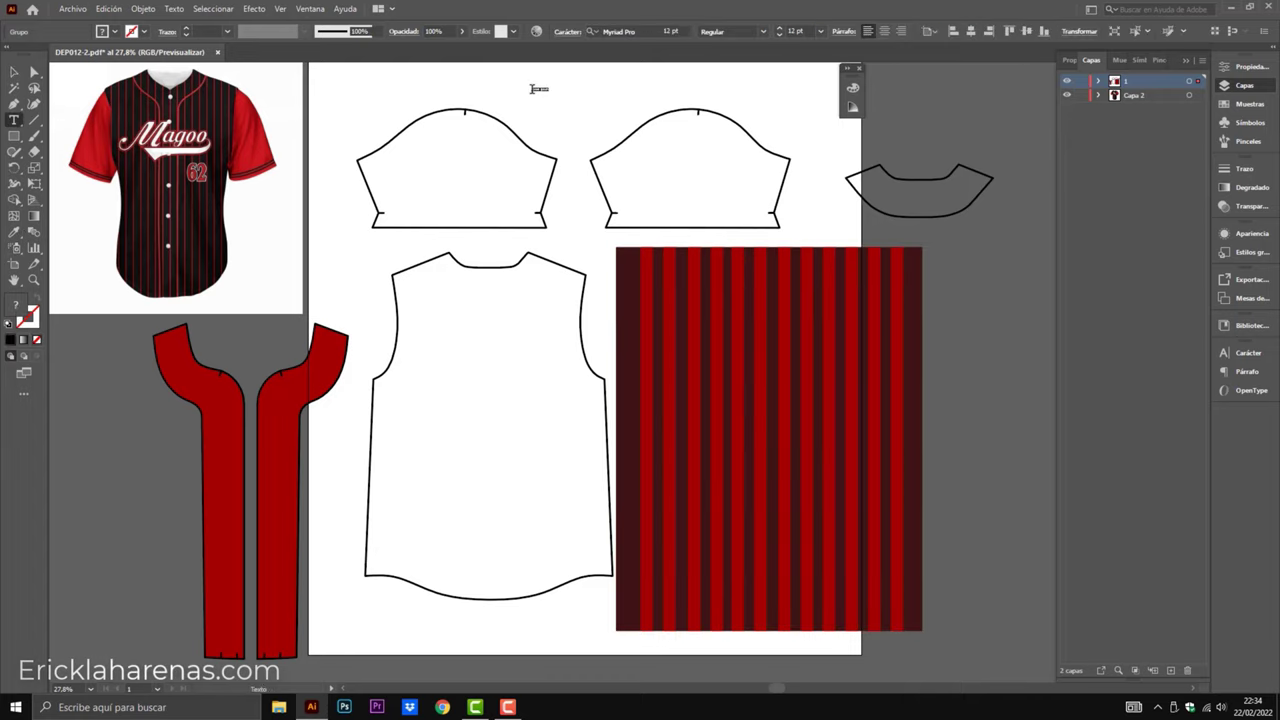
click(12, 72)
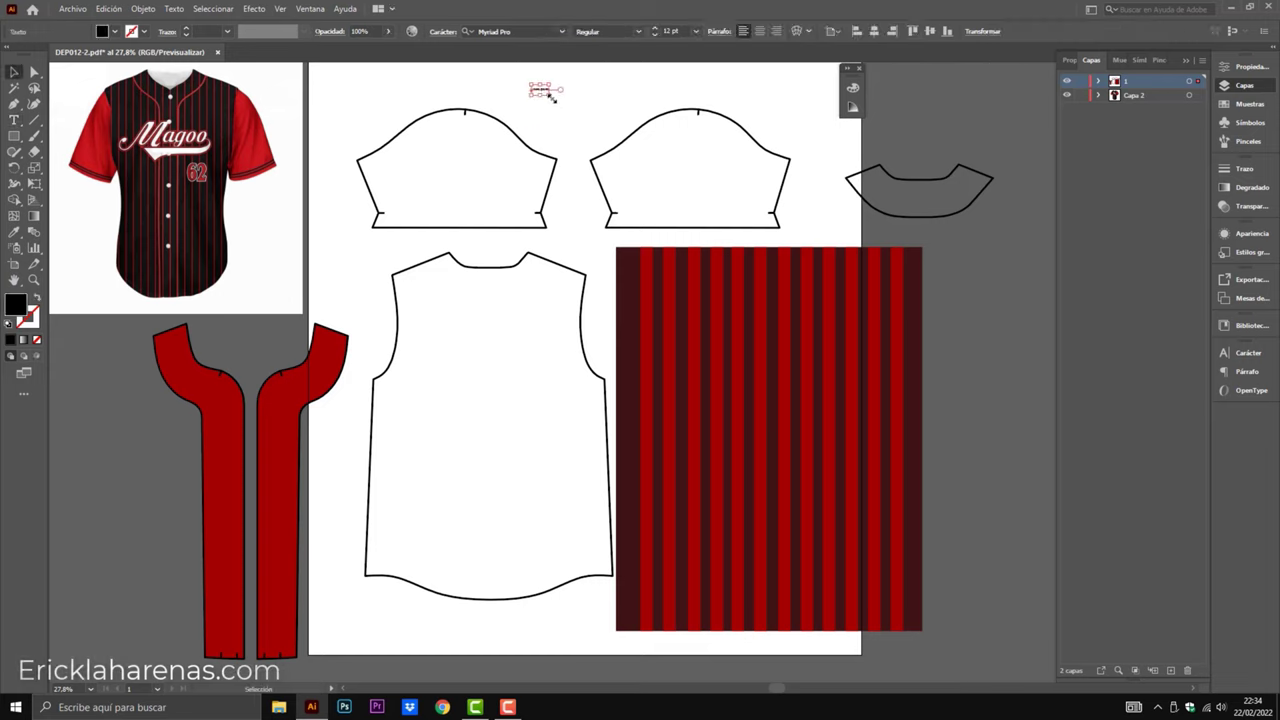
drag(551, 97, 677, 165)
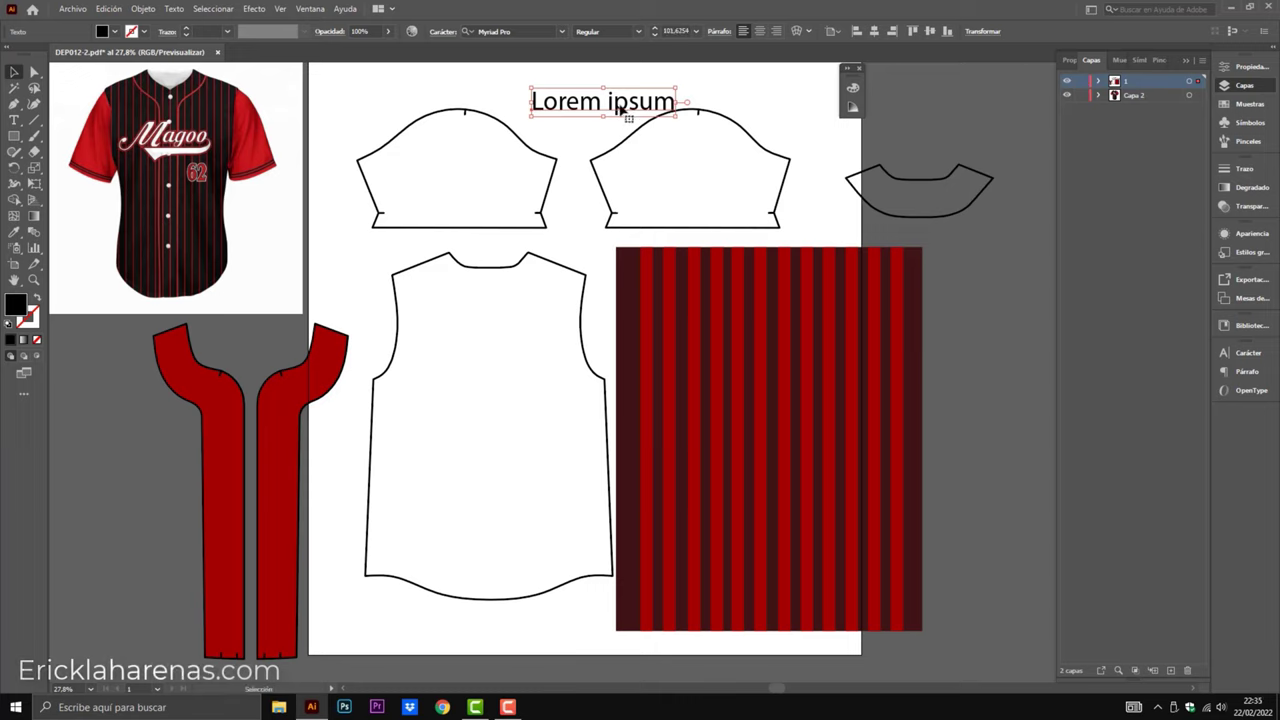
drag(614, 113, 565, 112)
Replace the placeholder text with 'YOUTUBE' and enlarge the heading.
key(t)
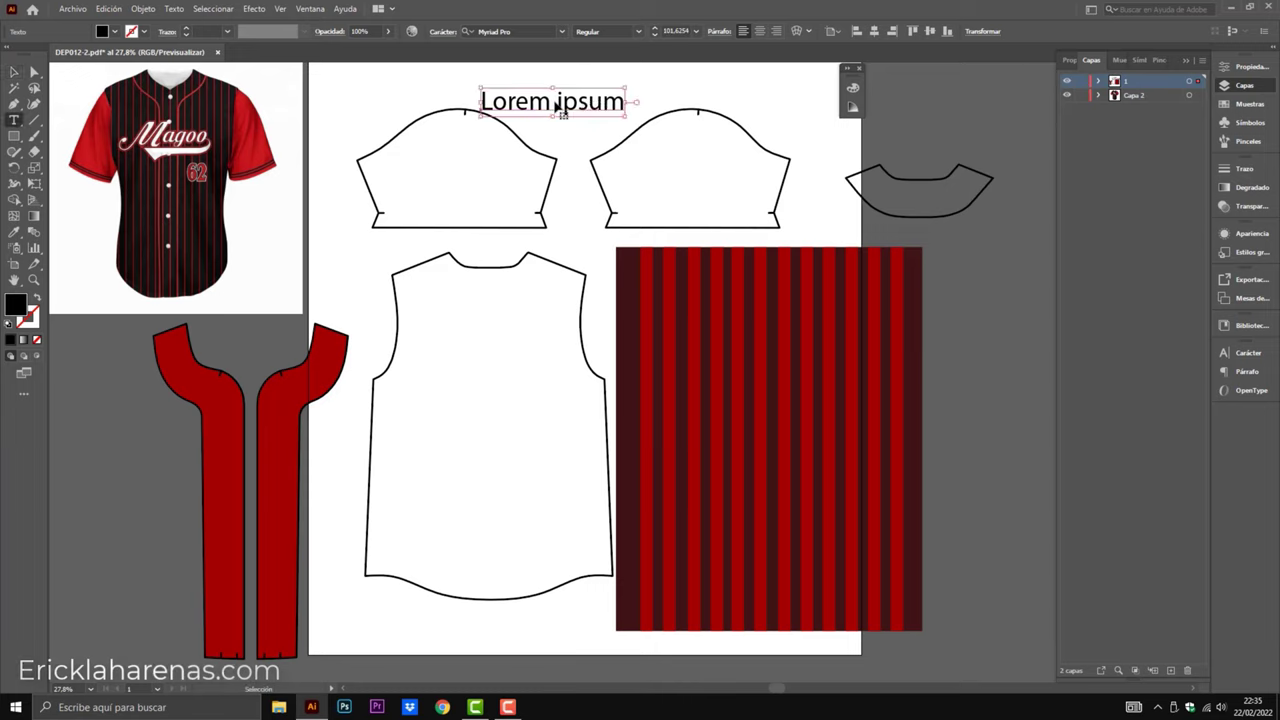
double_click(555, 101)
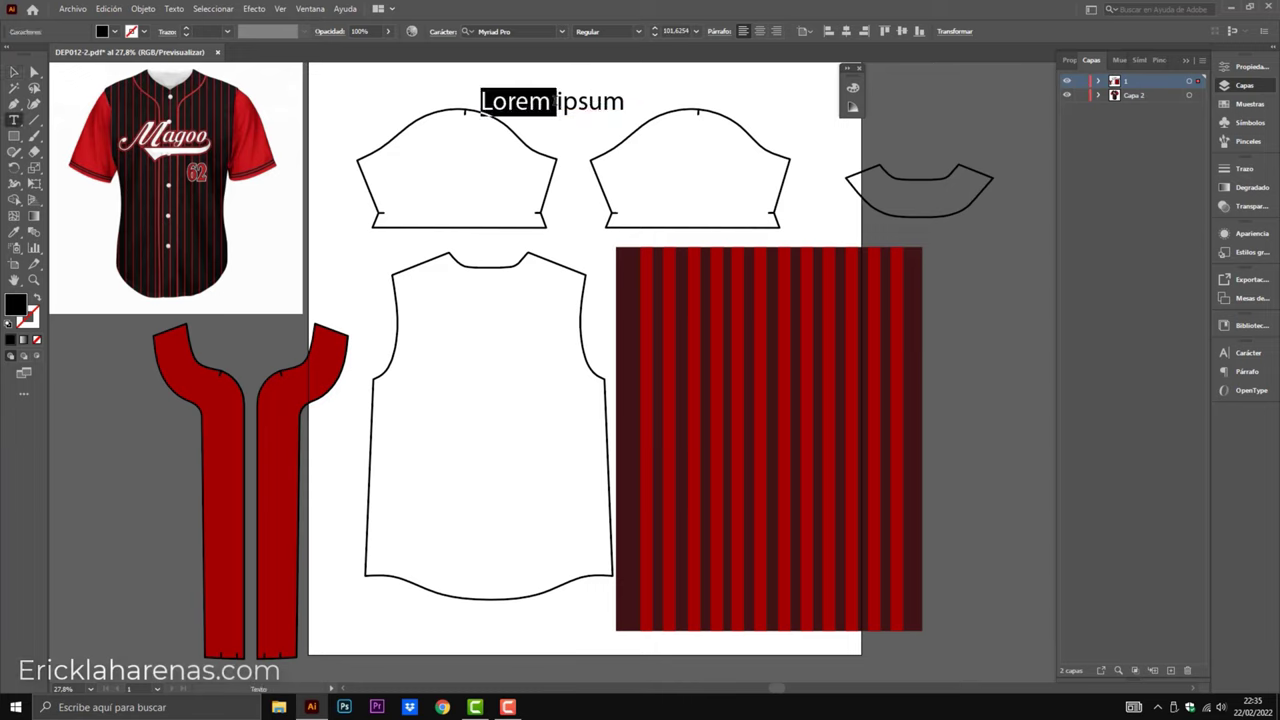
triple_click(555, 101)
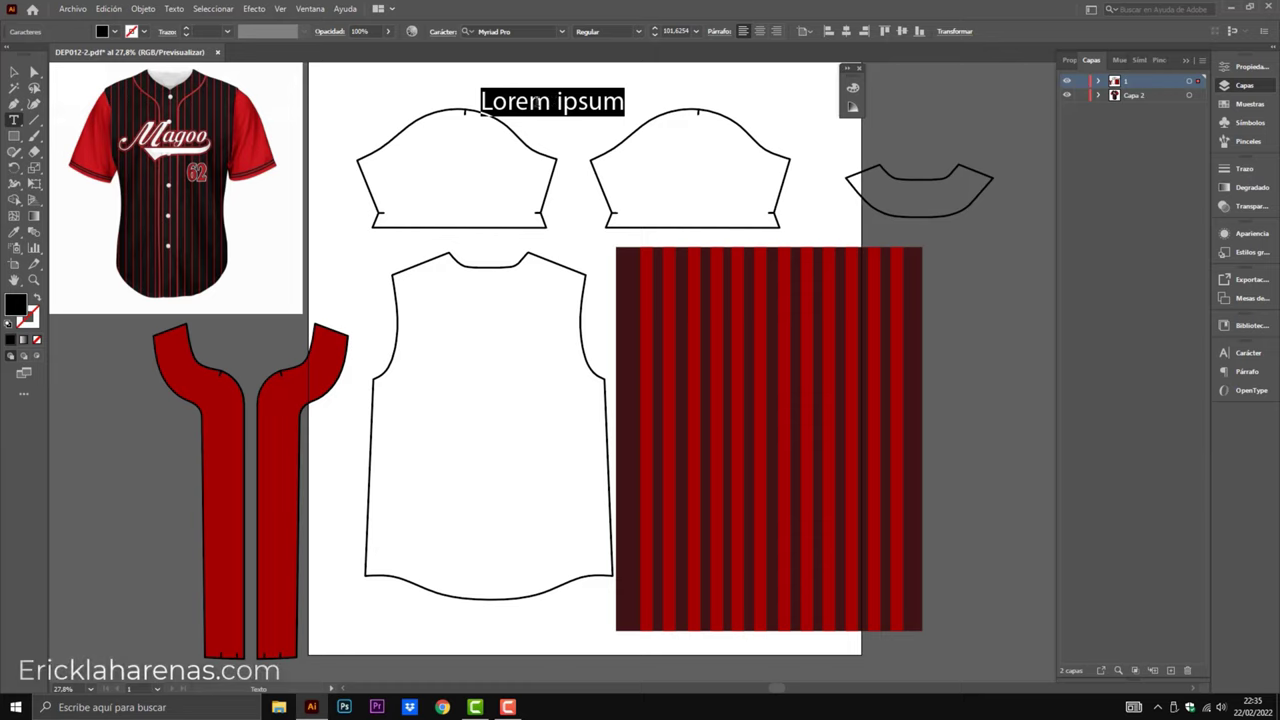
text(YO)
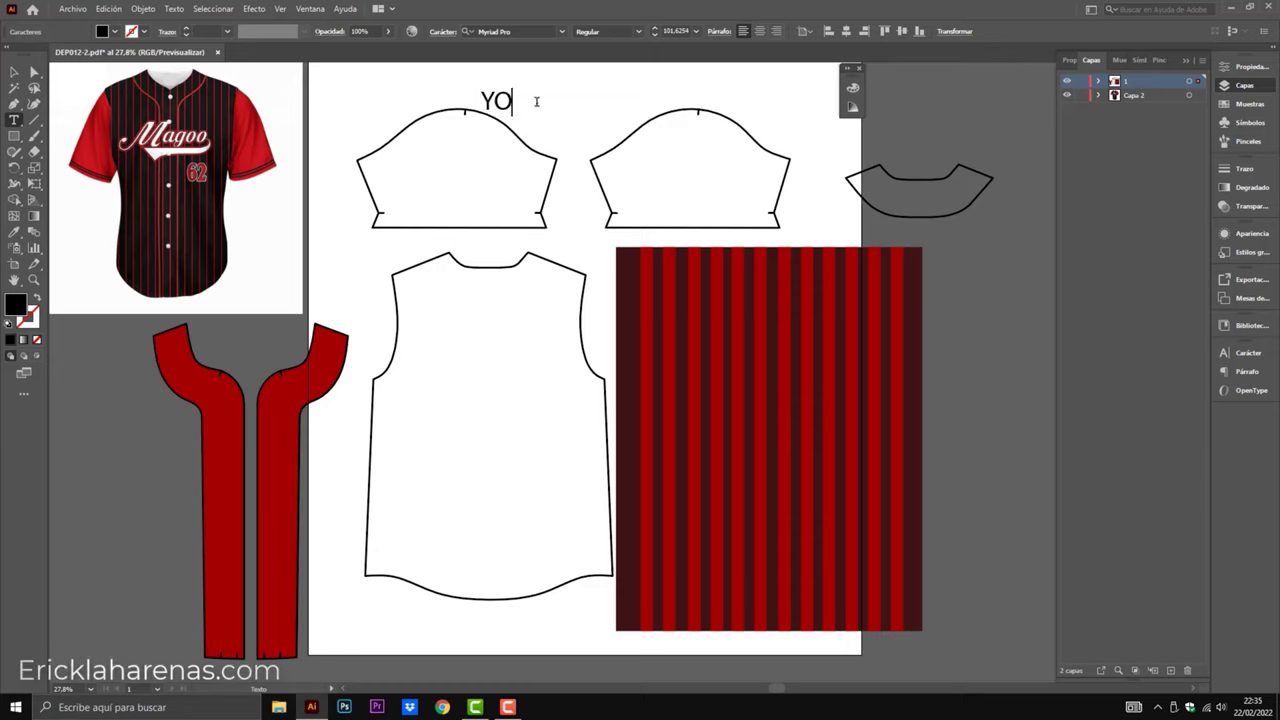
text(UTUBE)
click(14, 72)
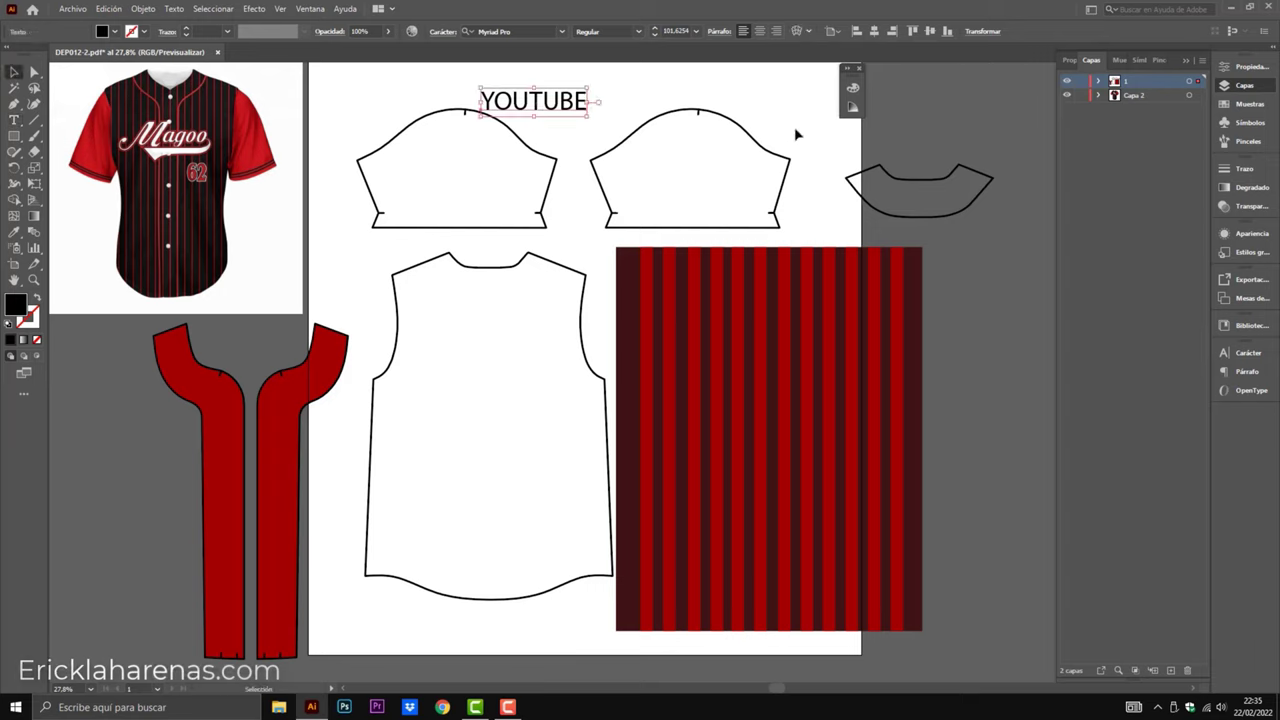
mouse_move(586, 115)
mouse_down()
mouse_move(630, 128)
mouse_move(609, 108)
mouse_up()
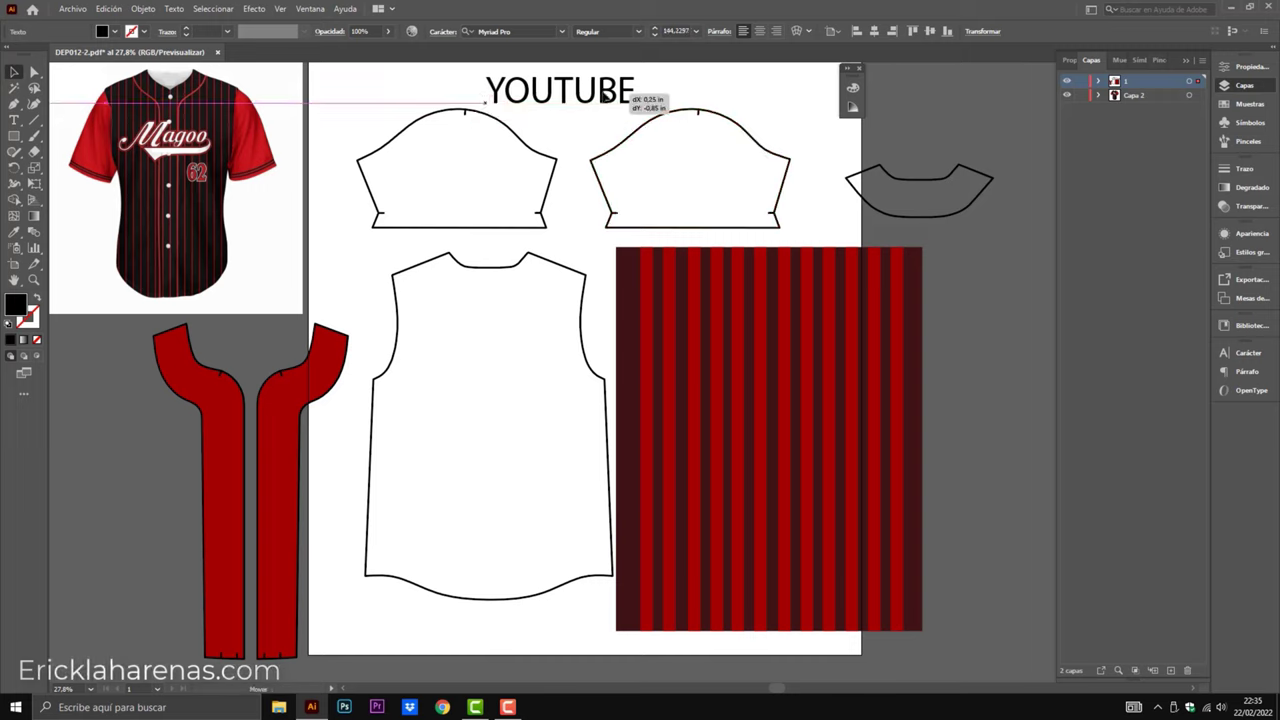
Apply the Brannboll Ny font to the heading via 'bran' in the font field.
click(529, 30)
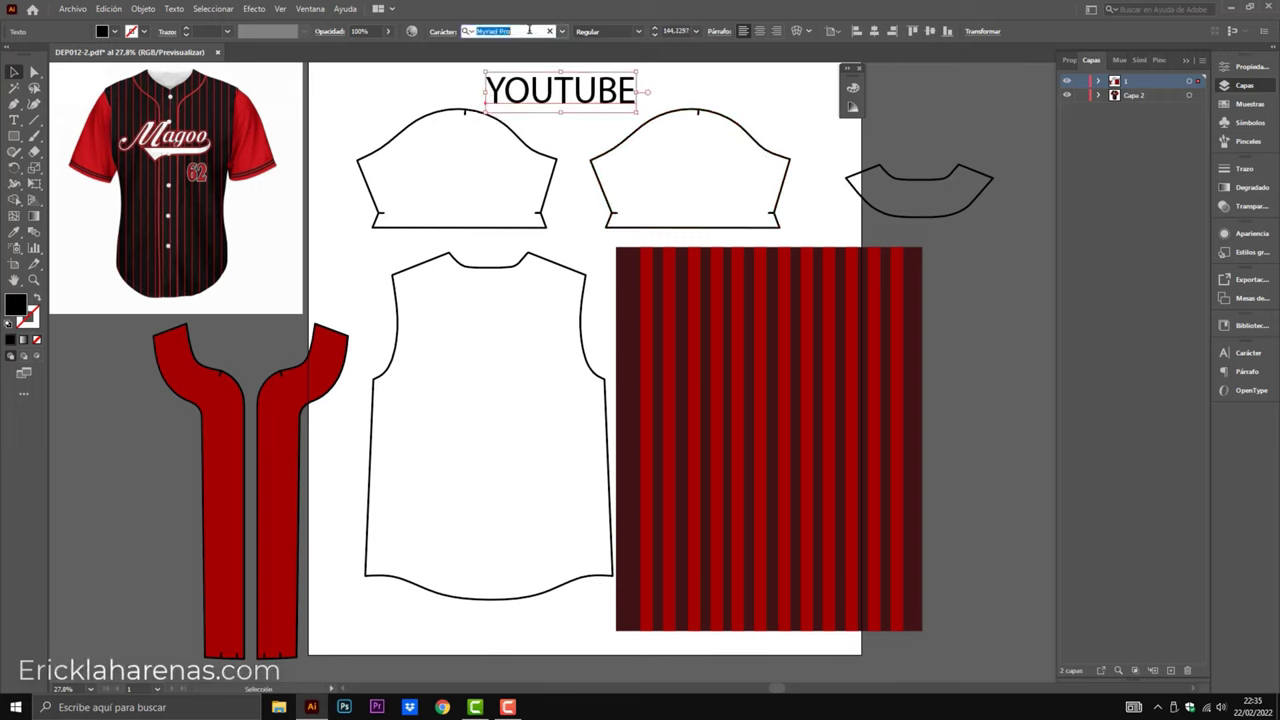
text(b)
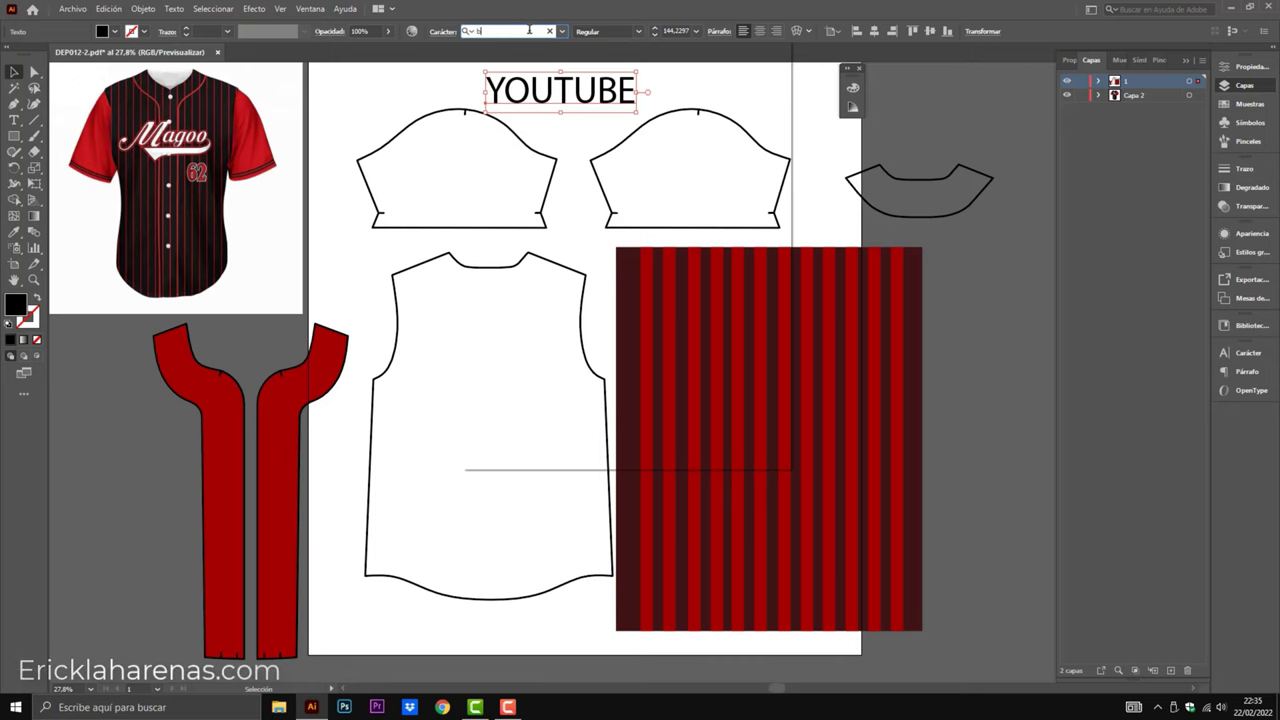
text(rannboll Ny Personal U...)
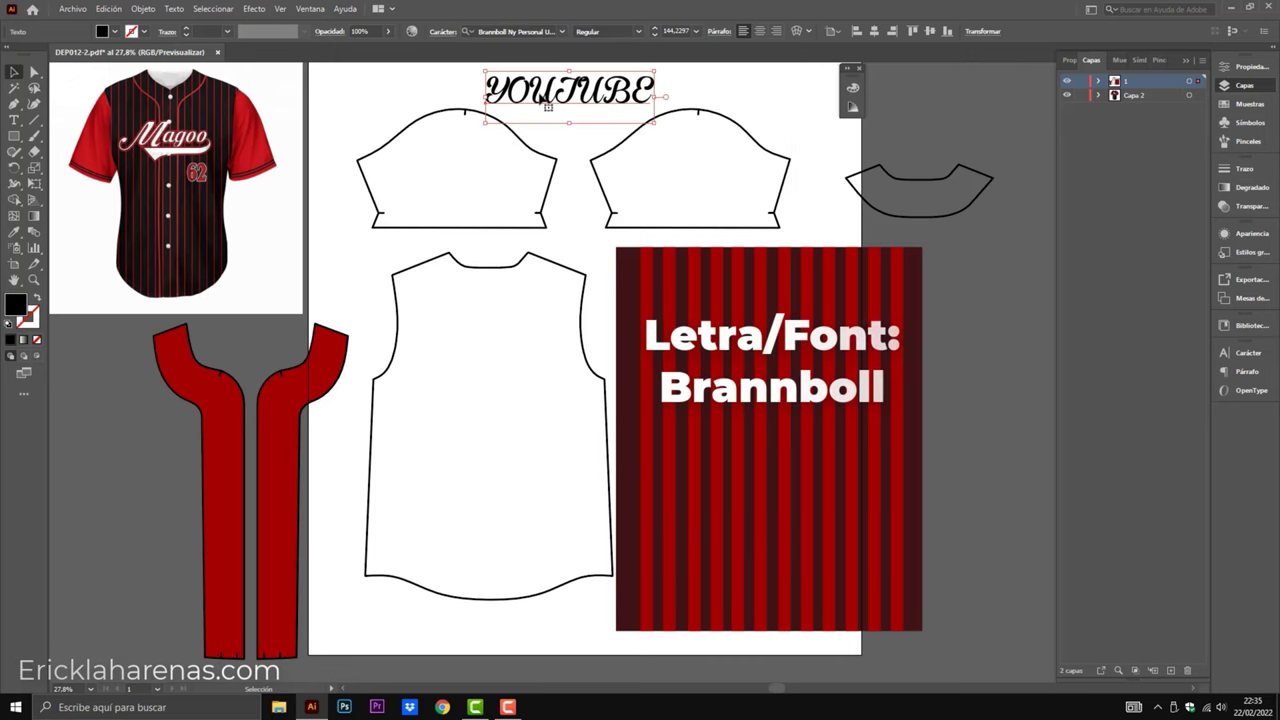
key(Return)
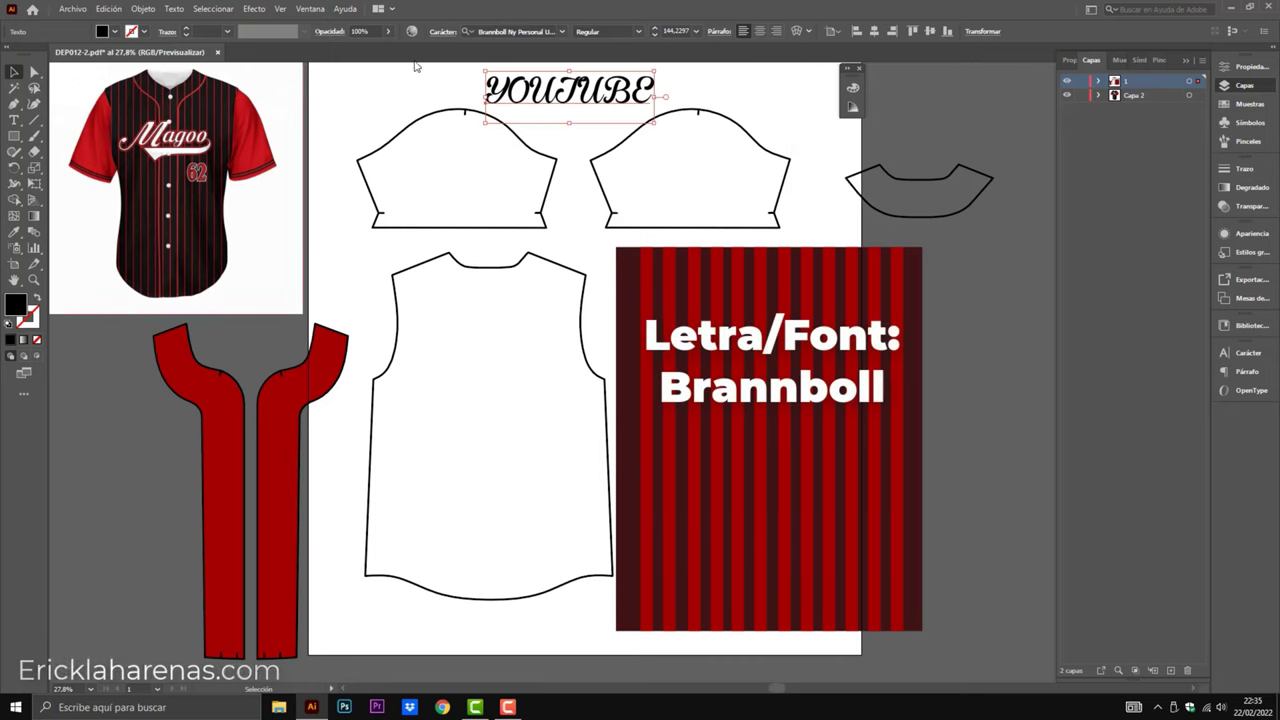
triple_click(503, 82)
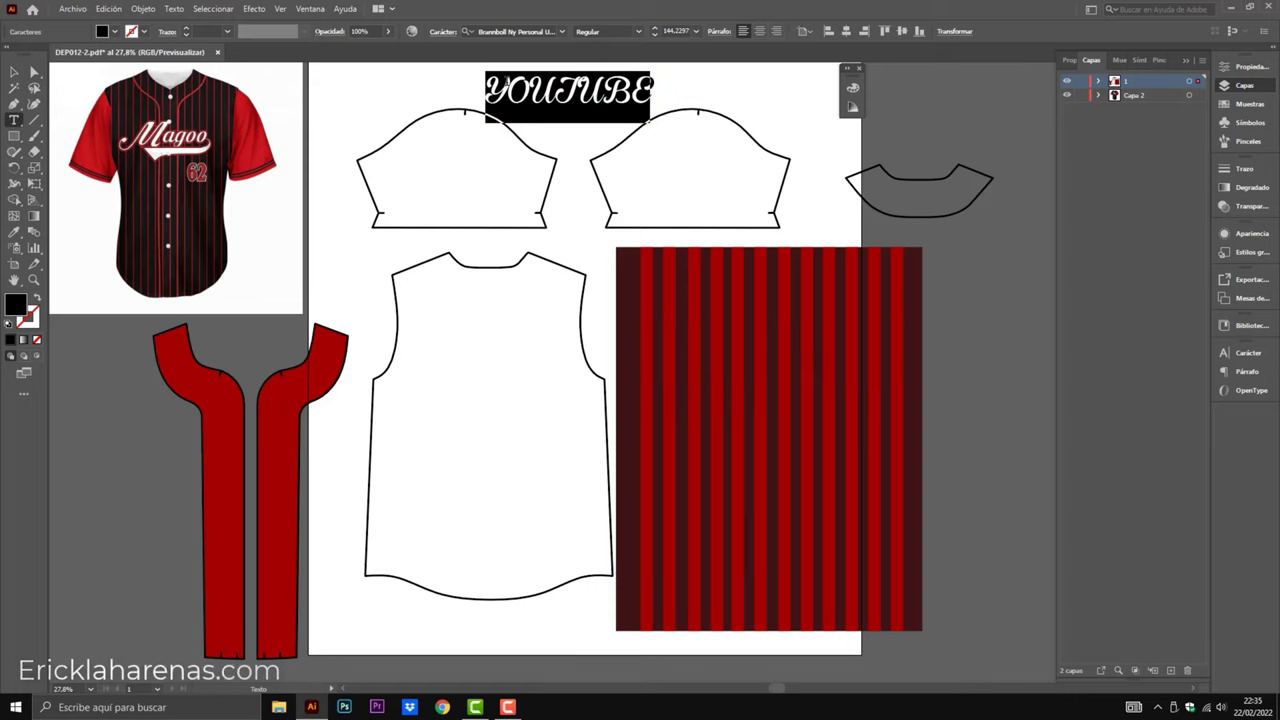
Retype the heading as 'youtube' and scale it to about 246 pt over the sleeves.
key(BackSpace)
text(y)
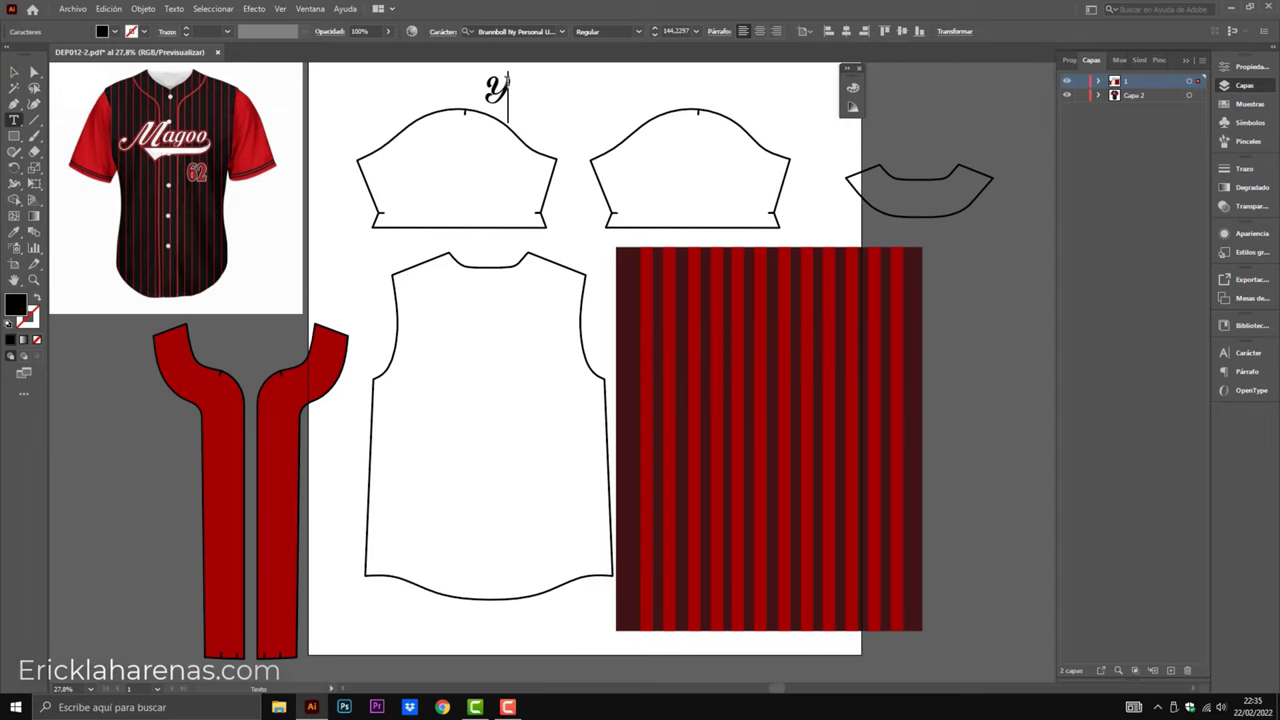
text(outube)
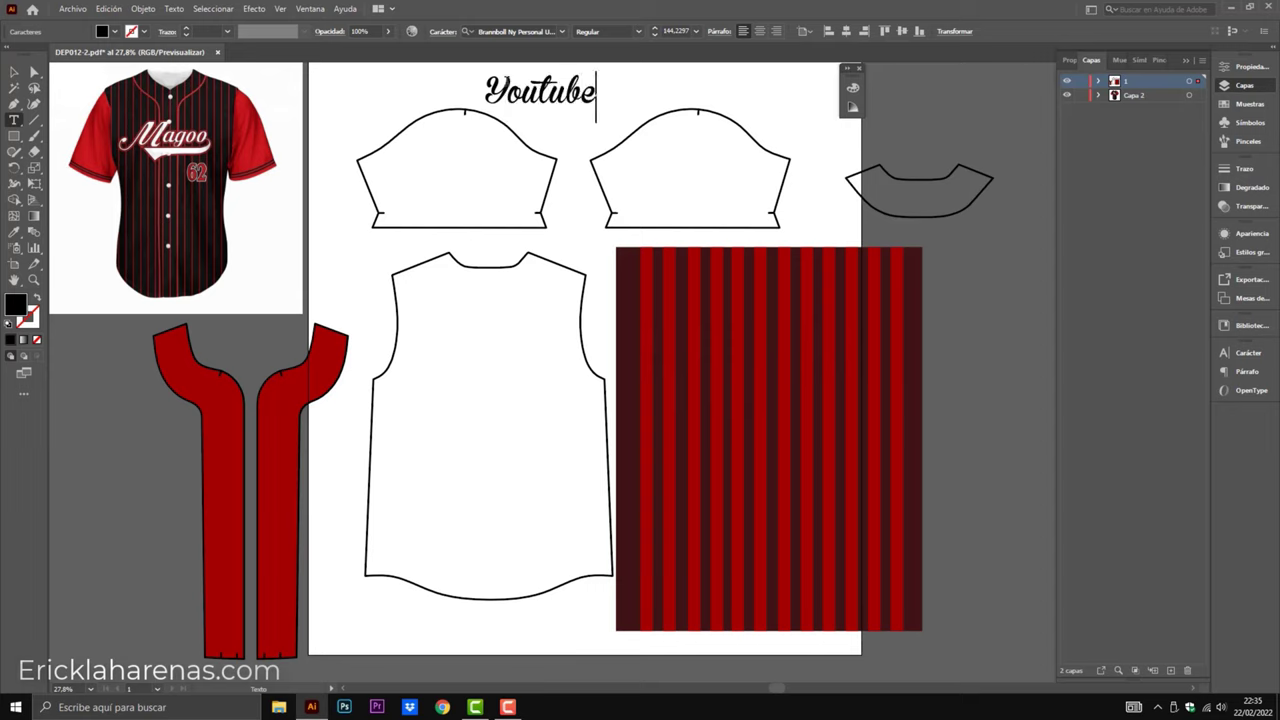
click(14, 72)
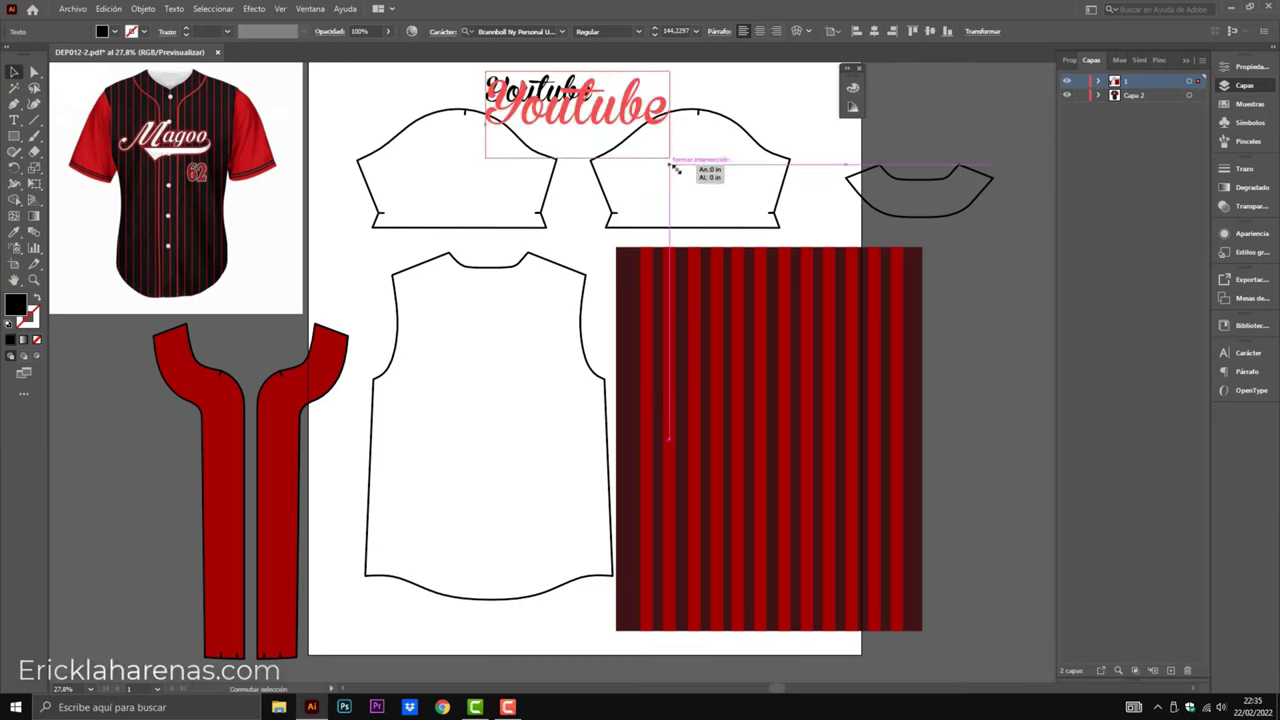
drag(595, 121, 675, 159)
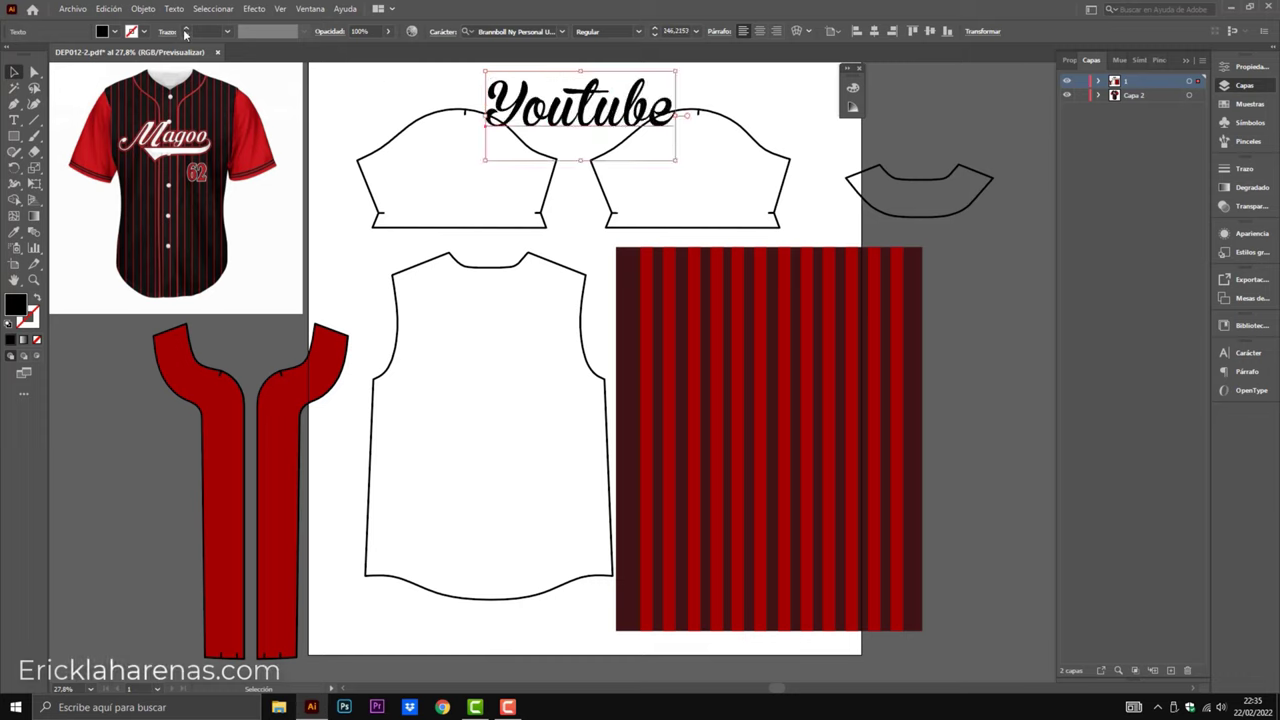
click(116, 36)
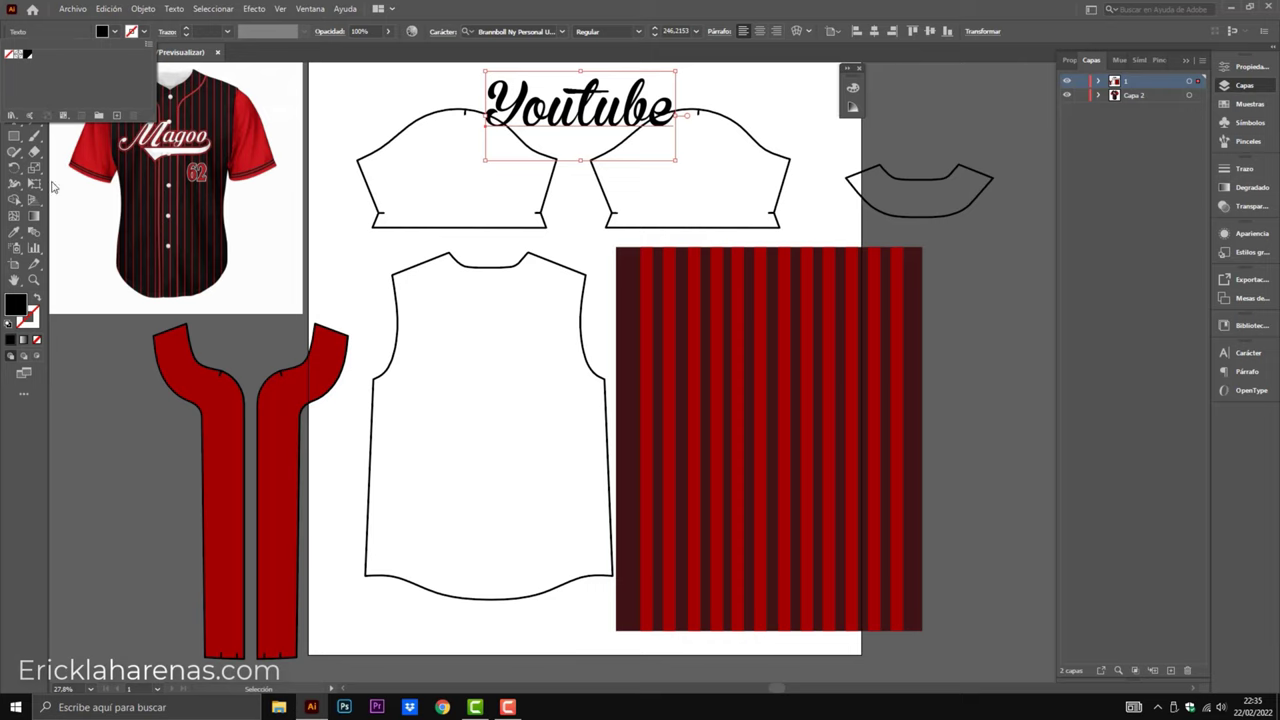
Set the Youtube script's fill colour to white.
click(10, 308)
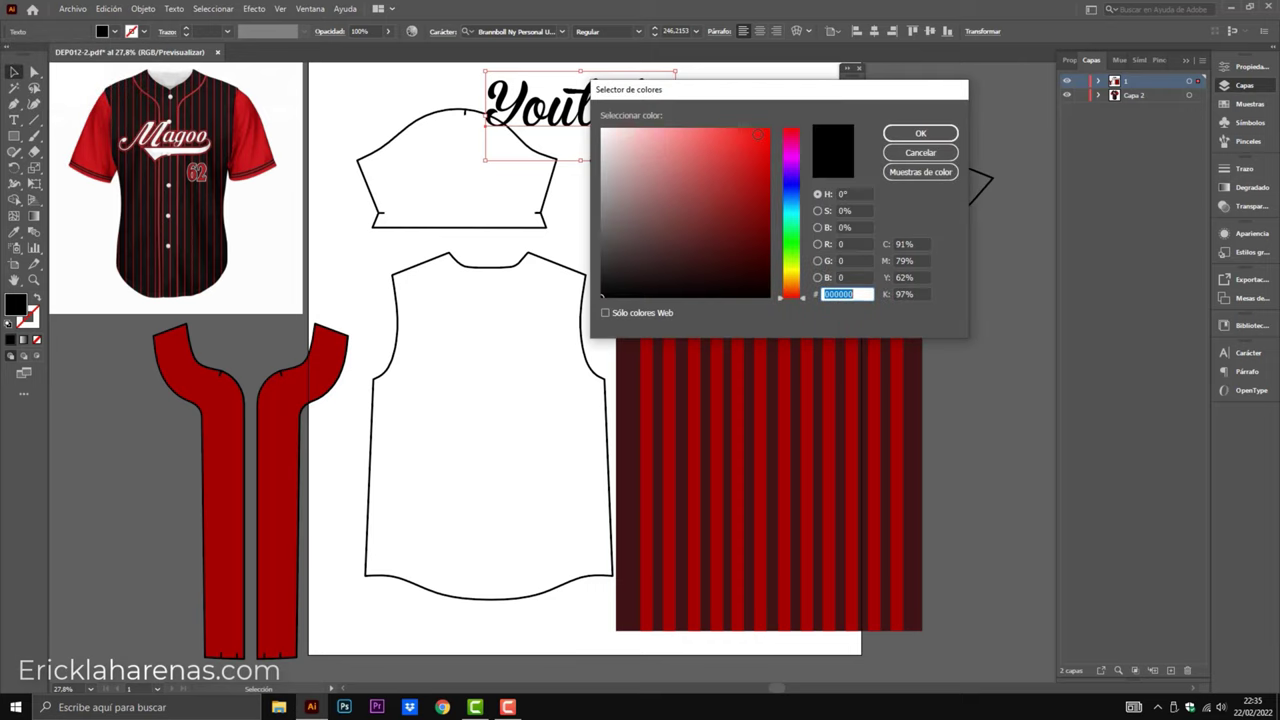
drag(650, 145, 601, 128)
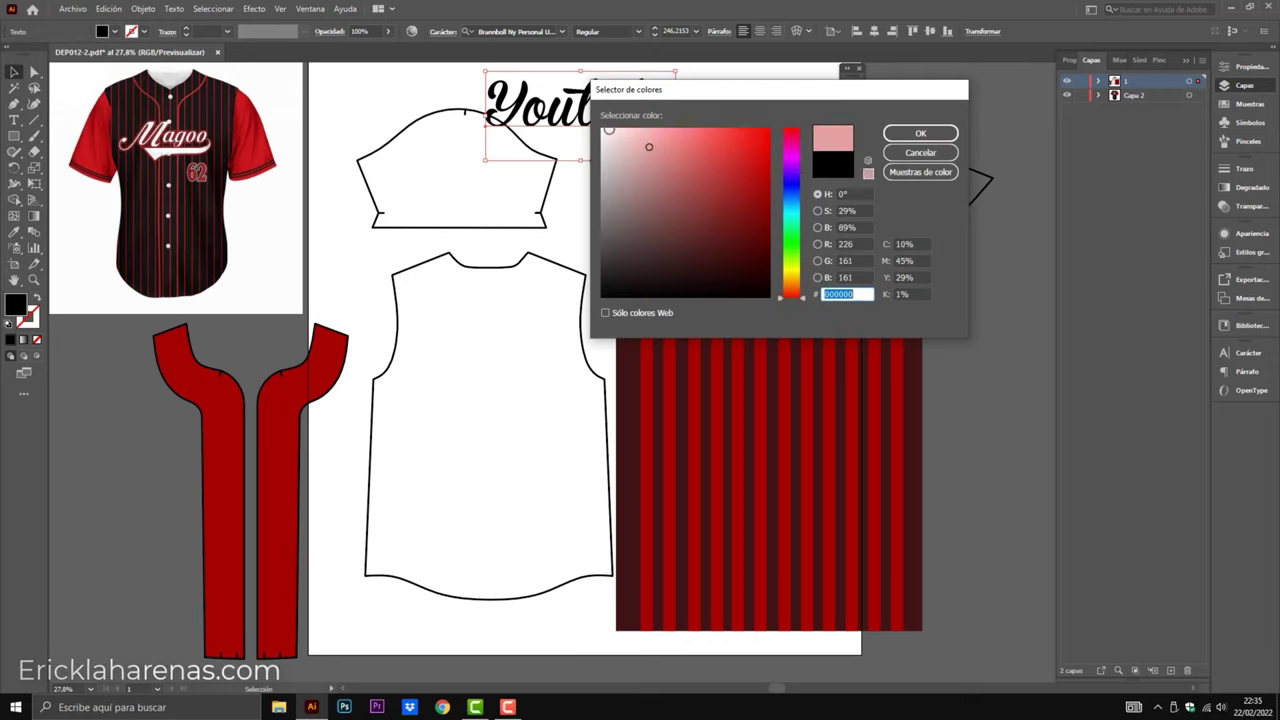
click(884, 133)
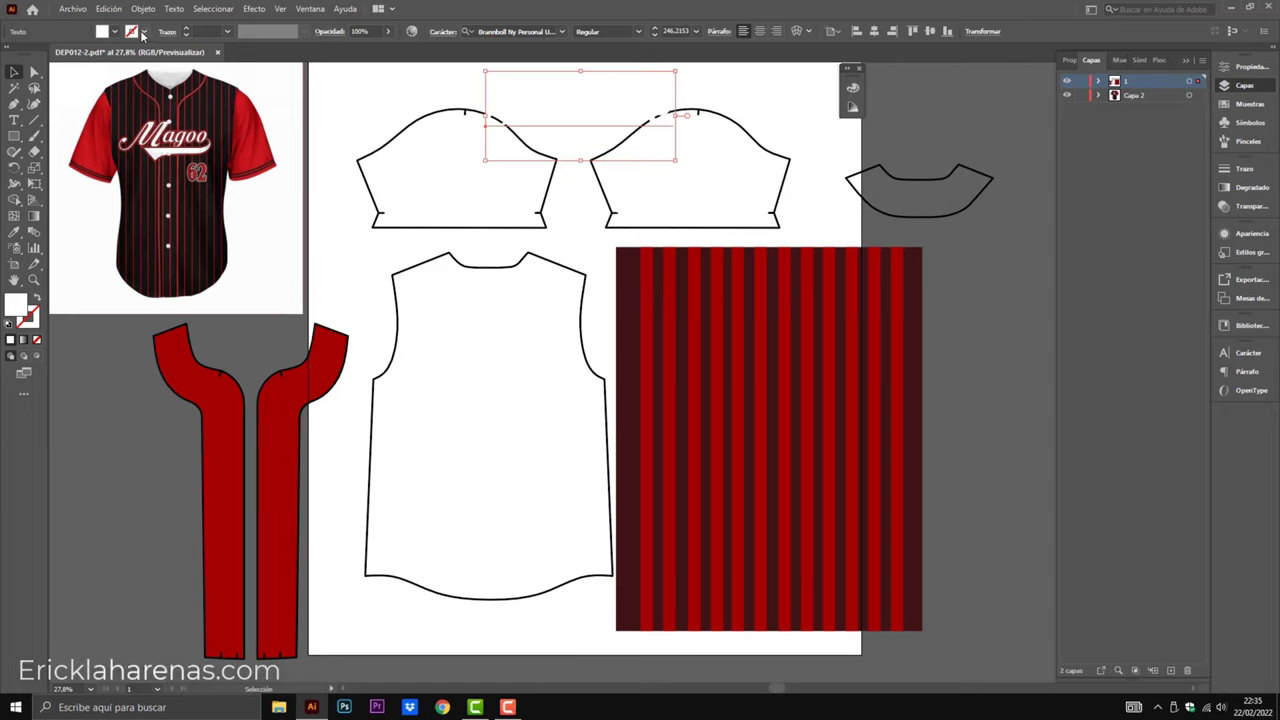
Give the script a dark red AA0505 stroke and raise its weight three steps.
click(107, 36)
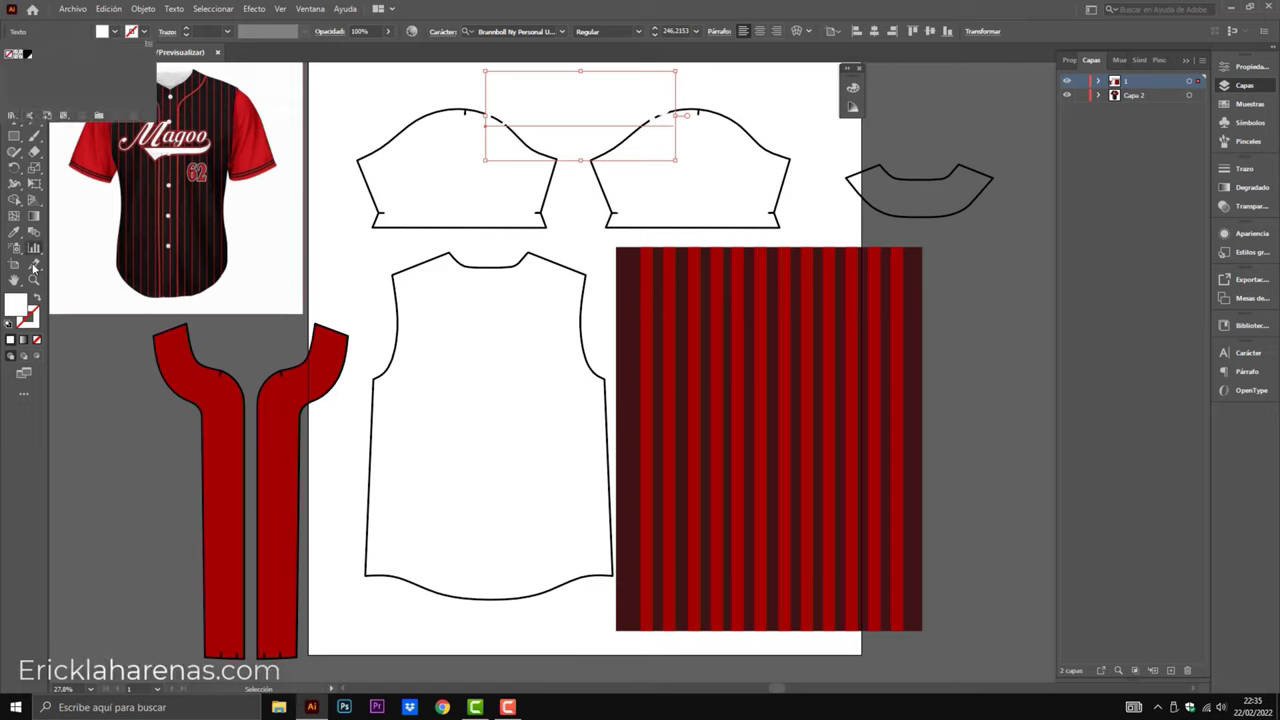
click(22, 328)
double_click(695, 101)
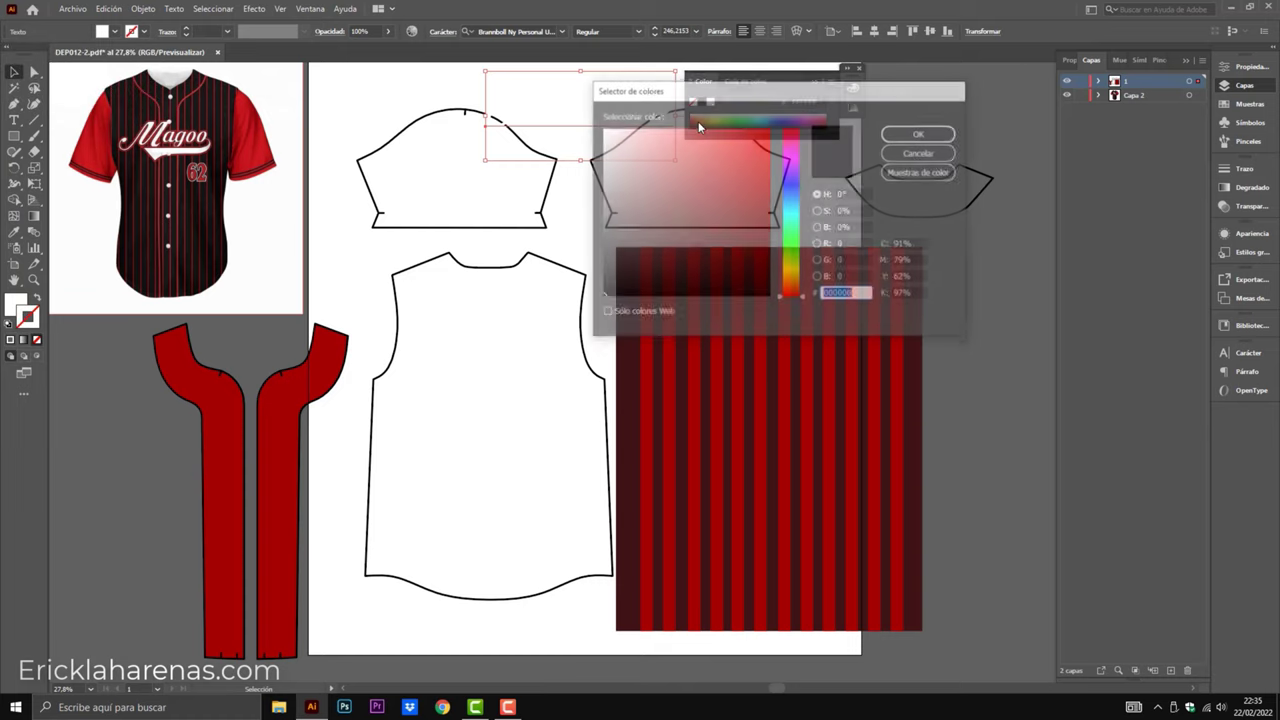
text(AA0505)
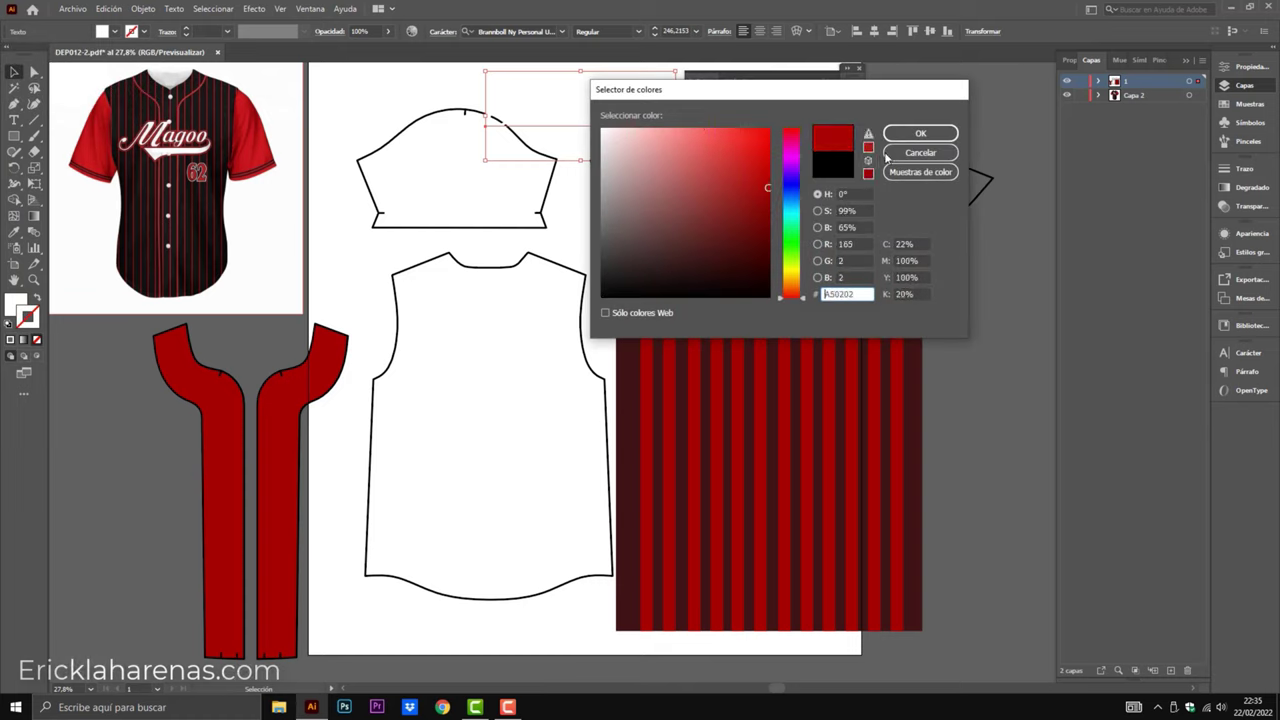
click(920, 133)
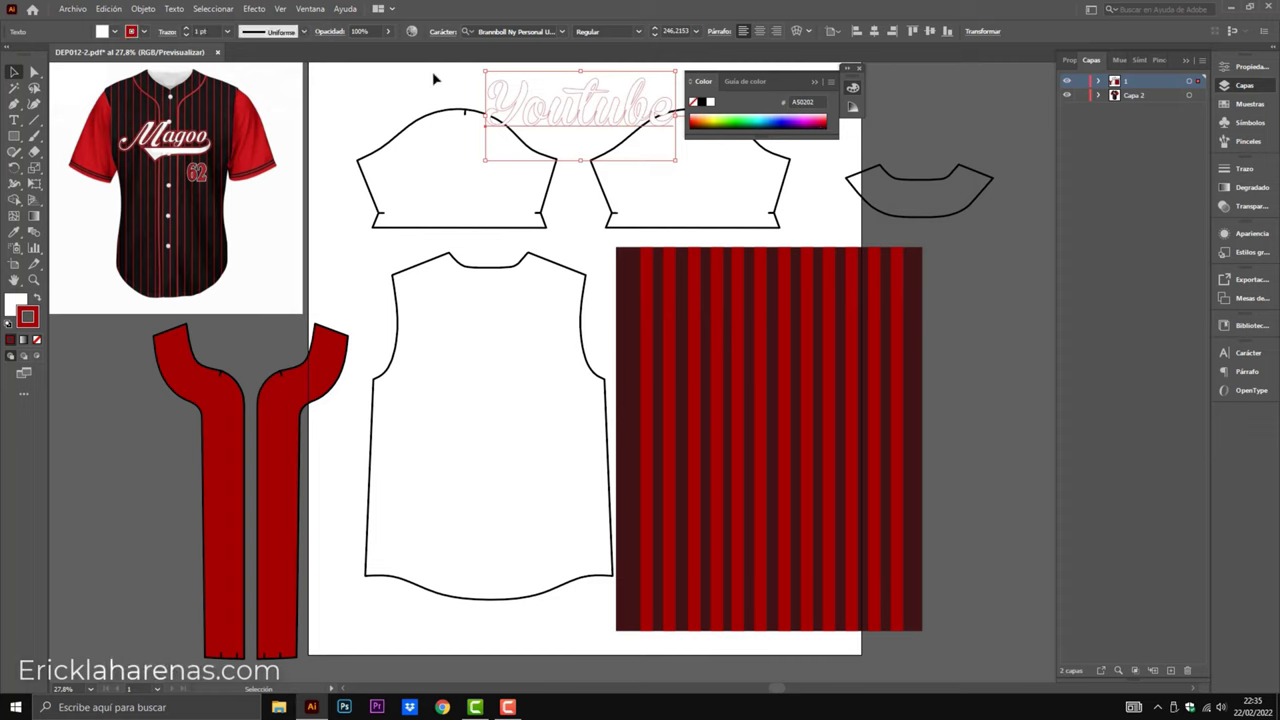
click(185, 27)
click(185, 27)
click(185, 27)
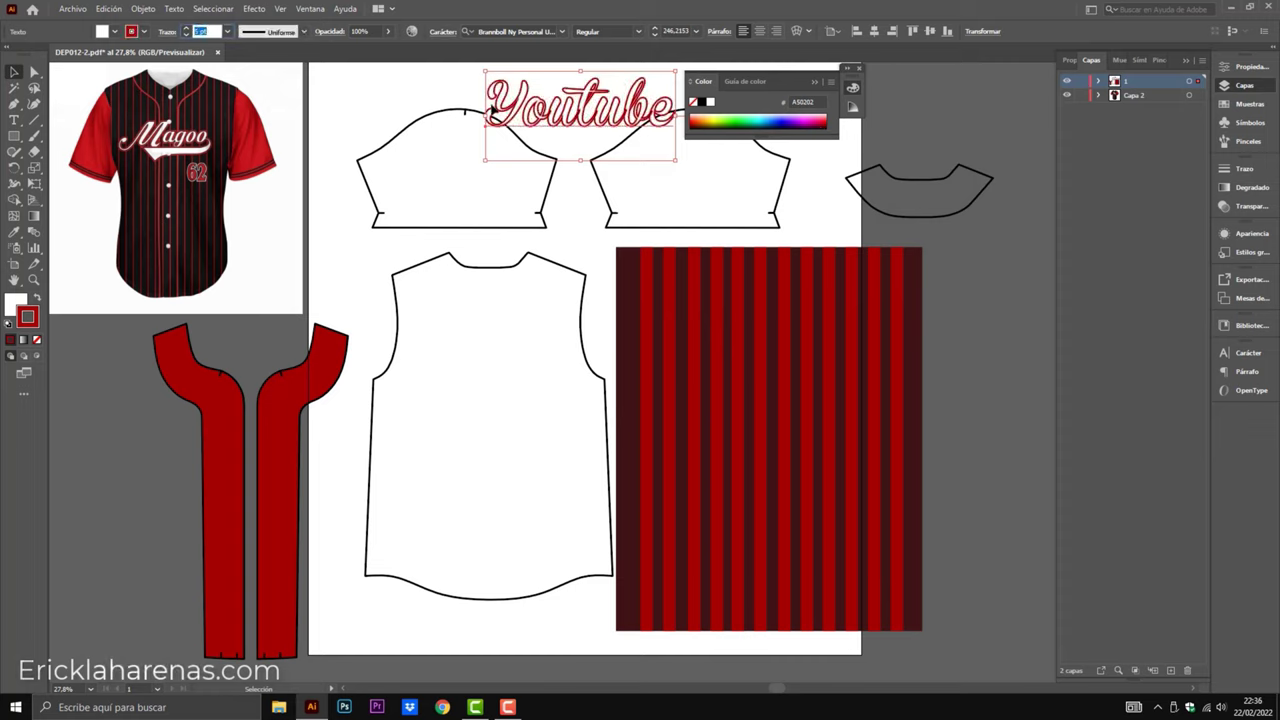
Move the Youtube script onto the red-striped panel and zoom in on it.
mouse_move(587, 130)
mouse_down()
mouse_move(762, 347)
mouse_move(779, 409)
mouse_up()
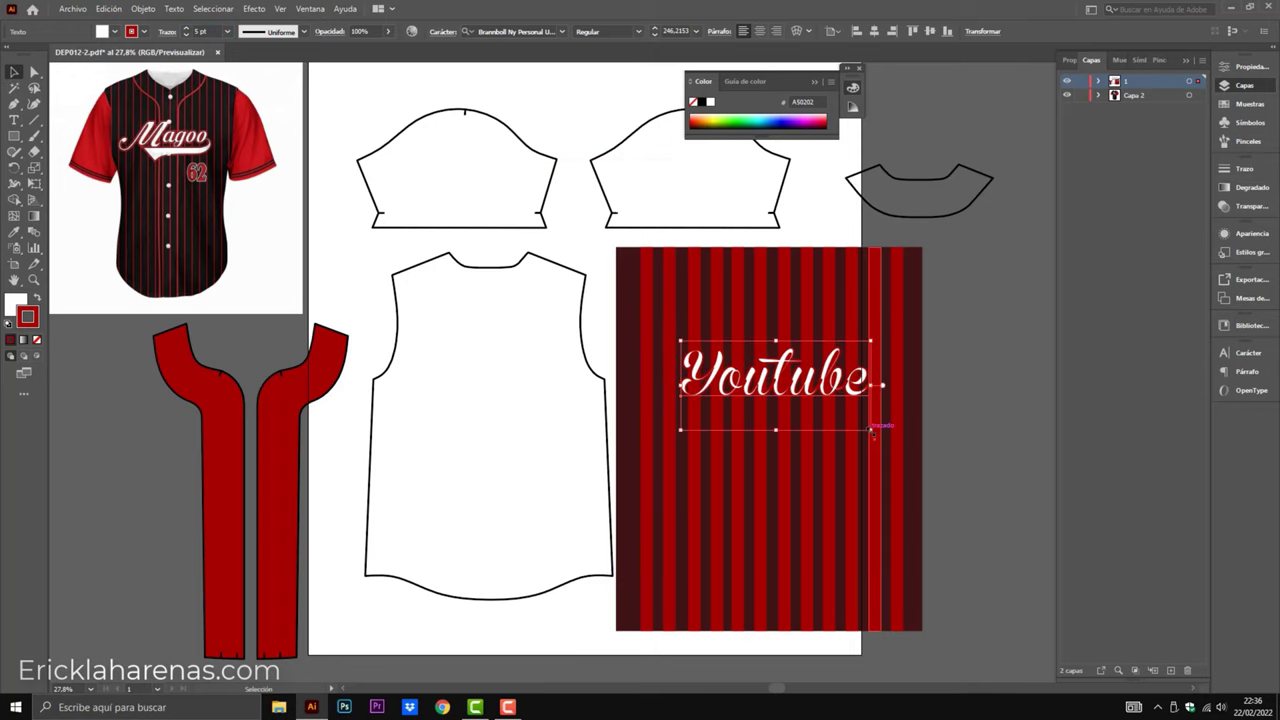
key(ctrl+plus)
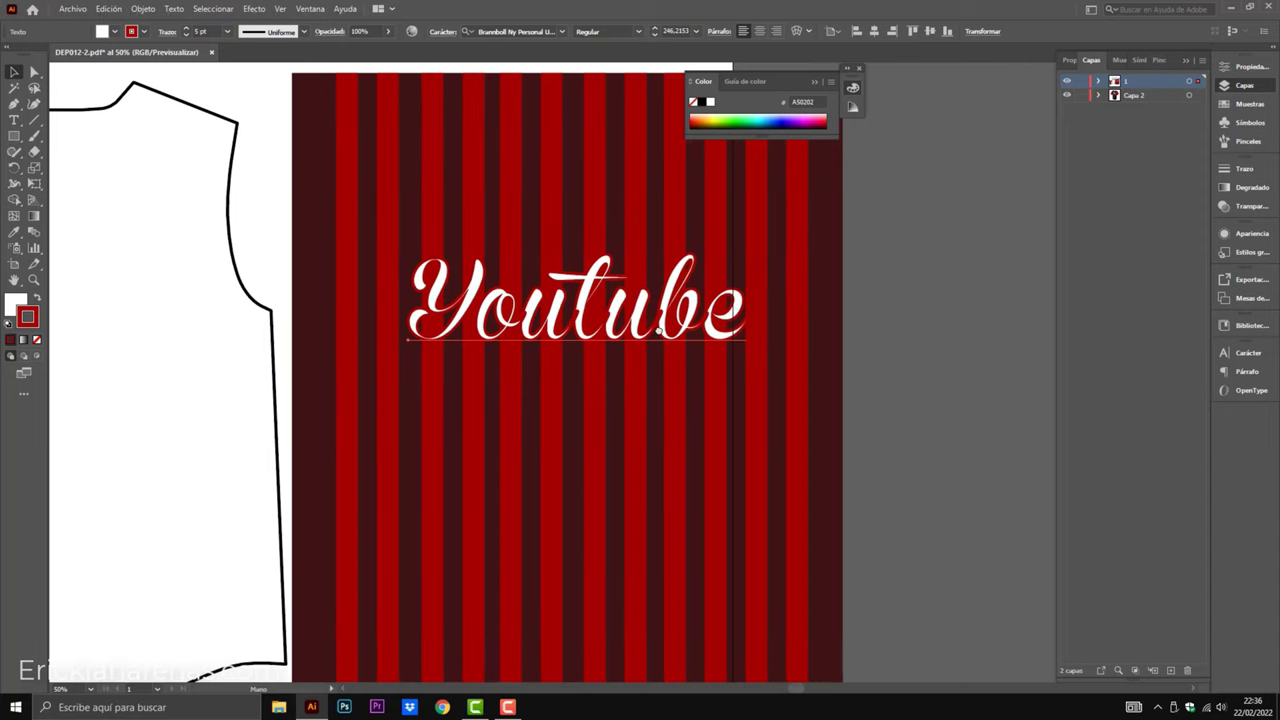
key(ctrl+plus)
Type an underscore after Youtube to add a swash tail, comparing with and without it.
key(t)
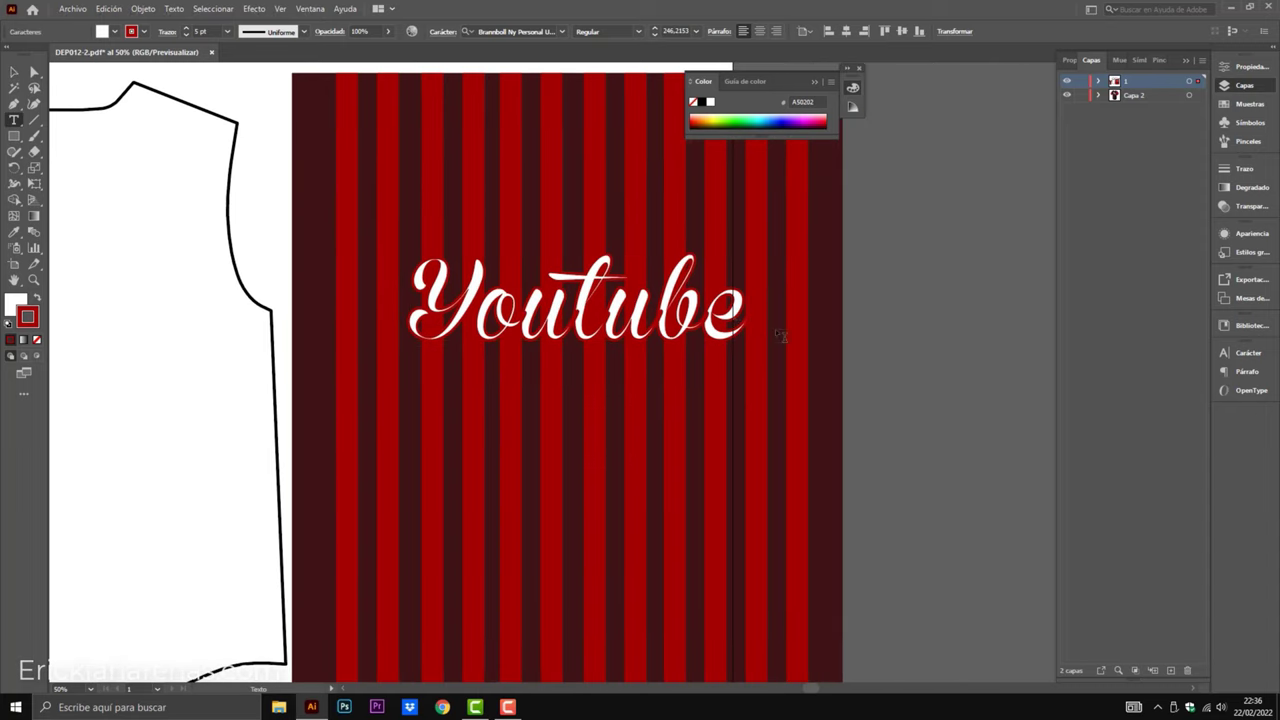
text(_)
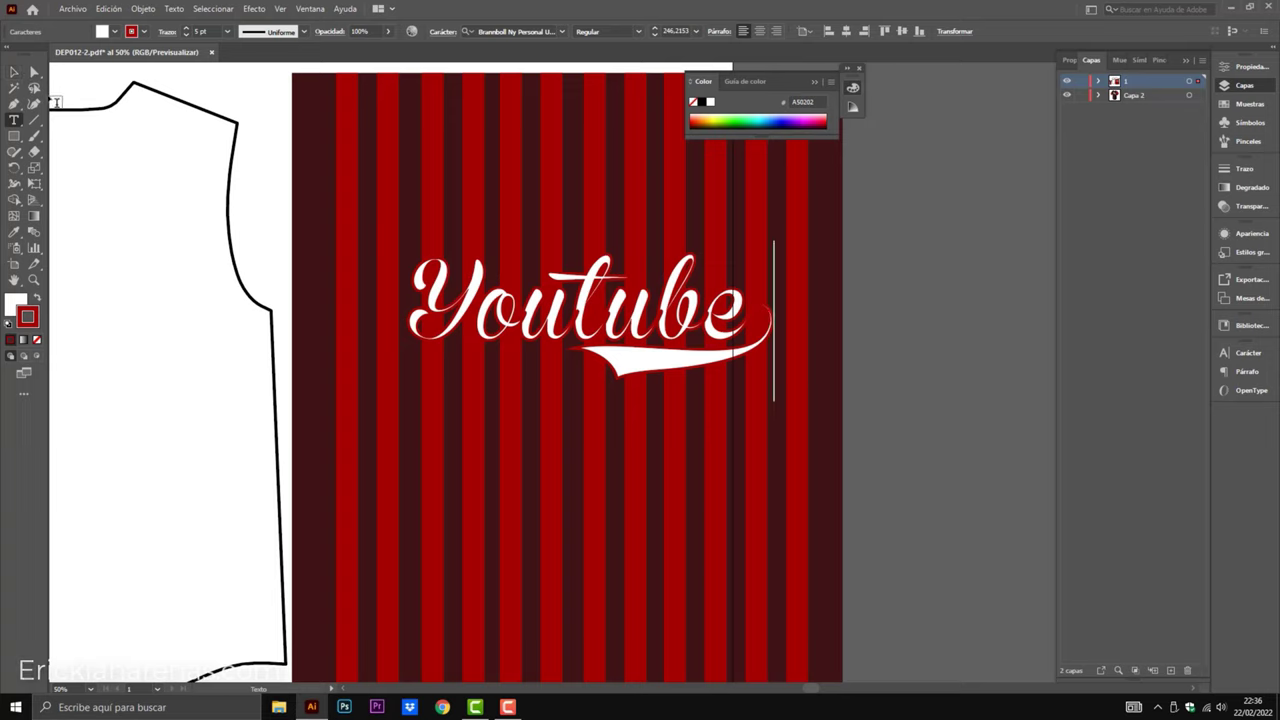
key(BackSpace)
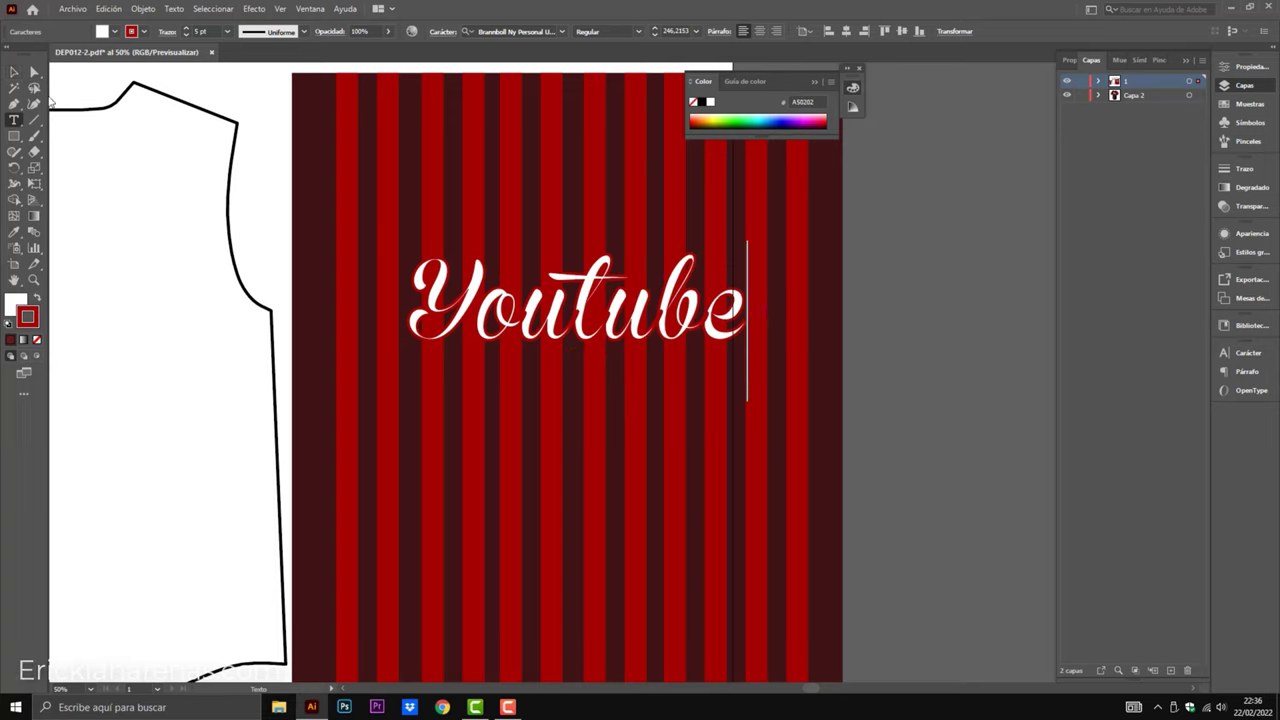
key(ctrl+z)
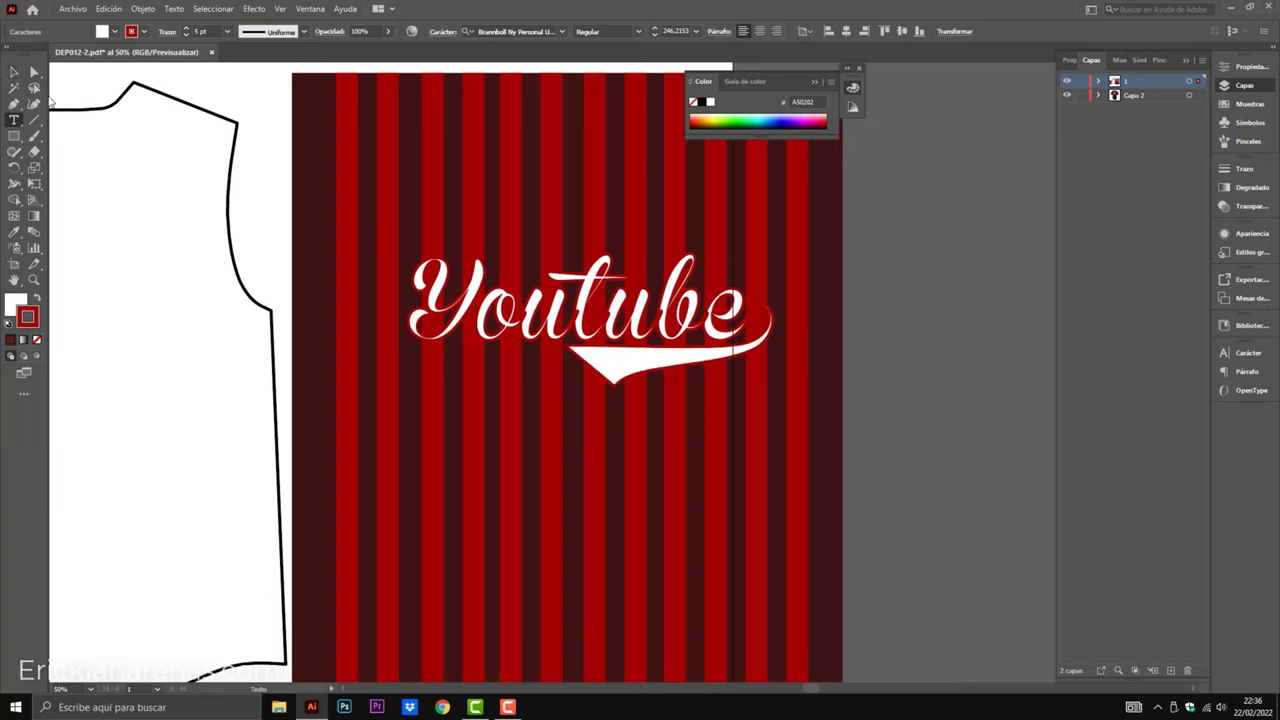
key(BackSpace)
key(ctrl+z)
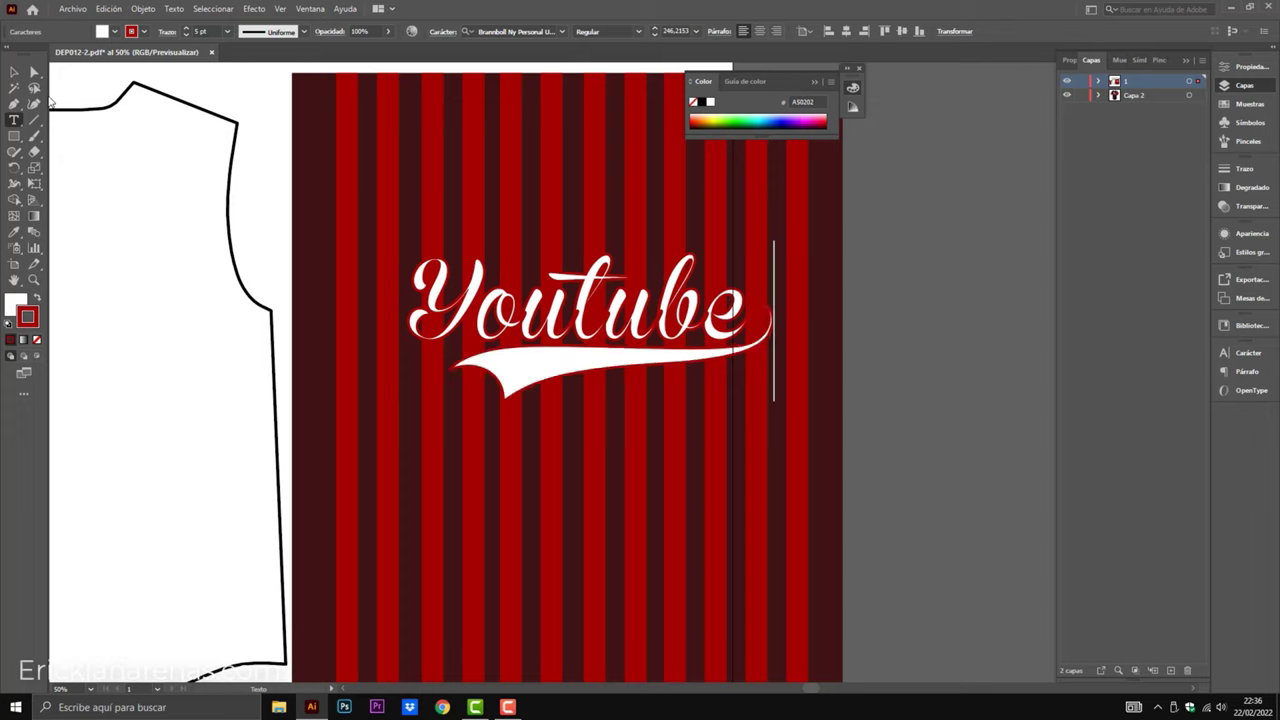
Retry the underscore swash variants and keep the long white tail.
key(BackSpace)
text(_)
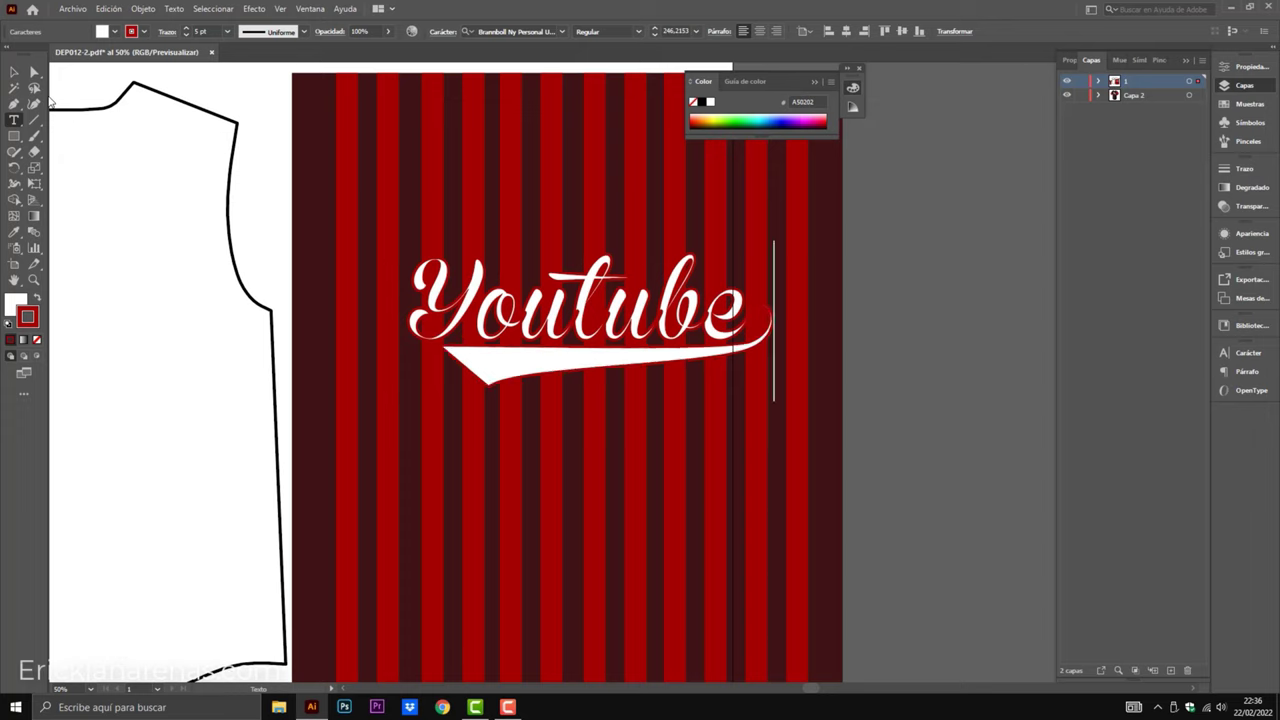
key(BackSpace)
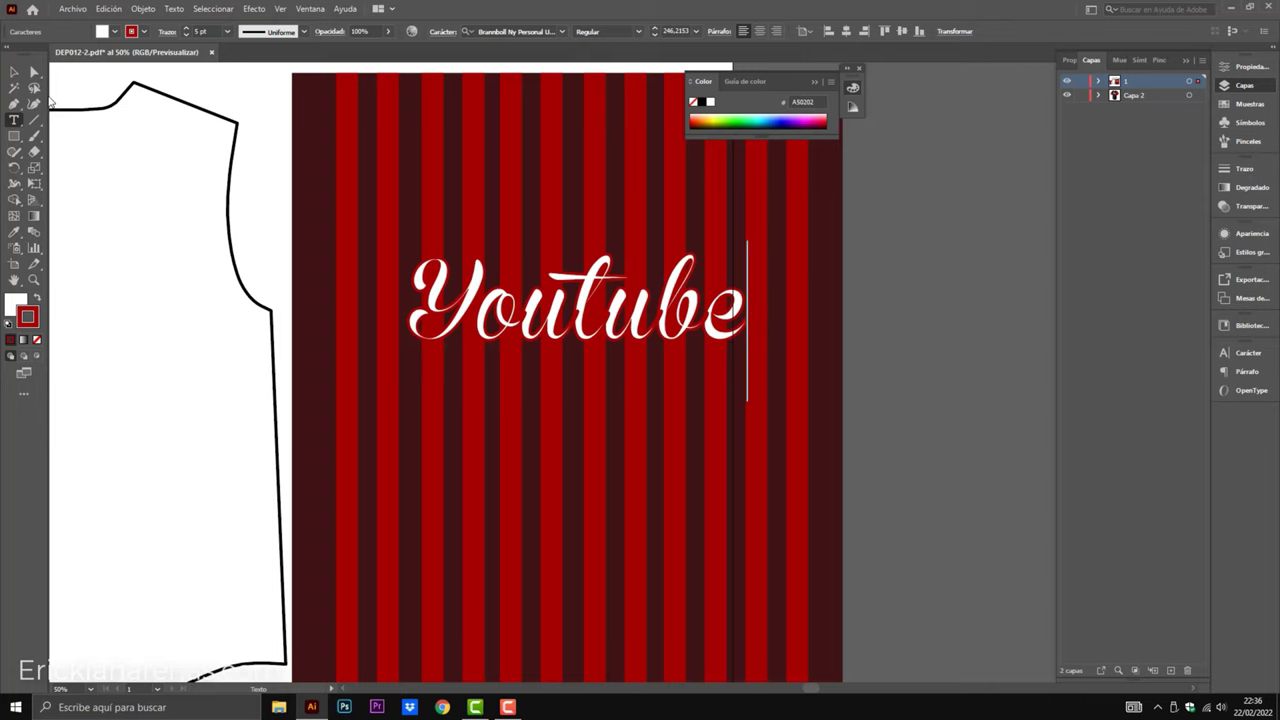
text(_)
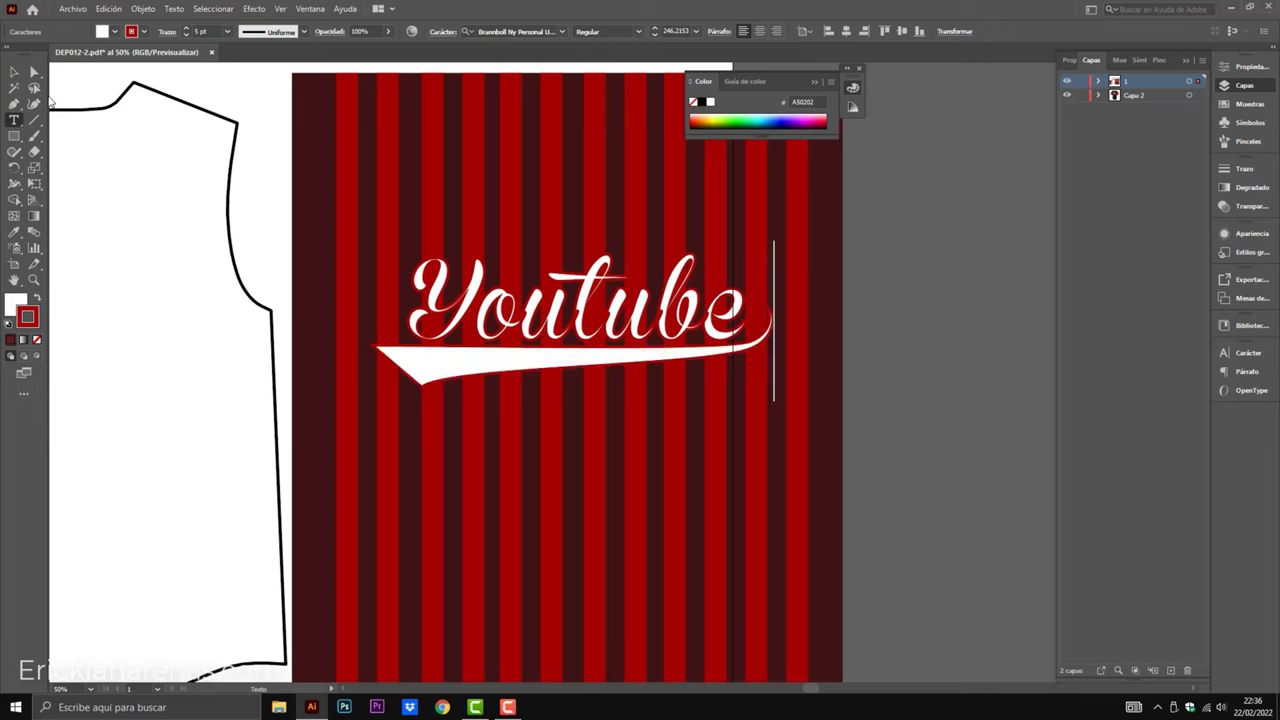
click(15, 71)
Select the Youtube script alone and centre it across the upper stripes.
click(805, 305)
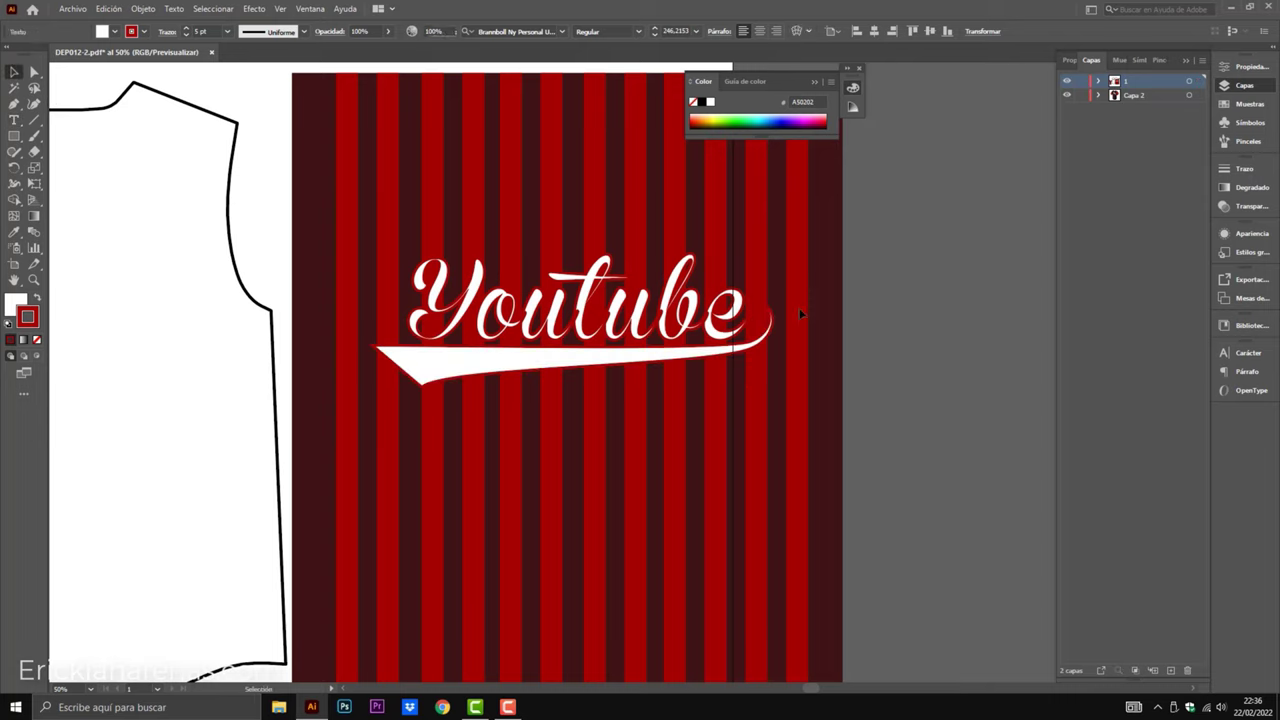
scroll(622, 320, down, 2)
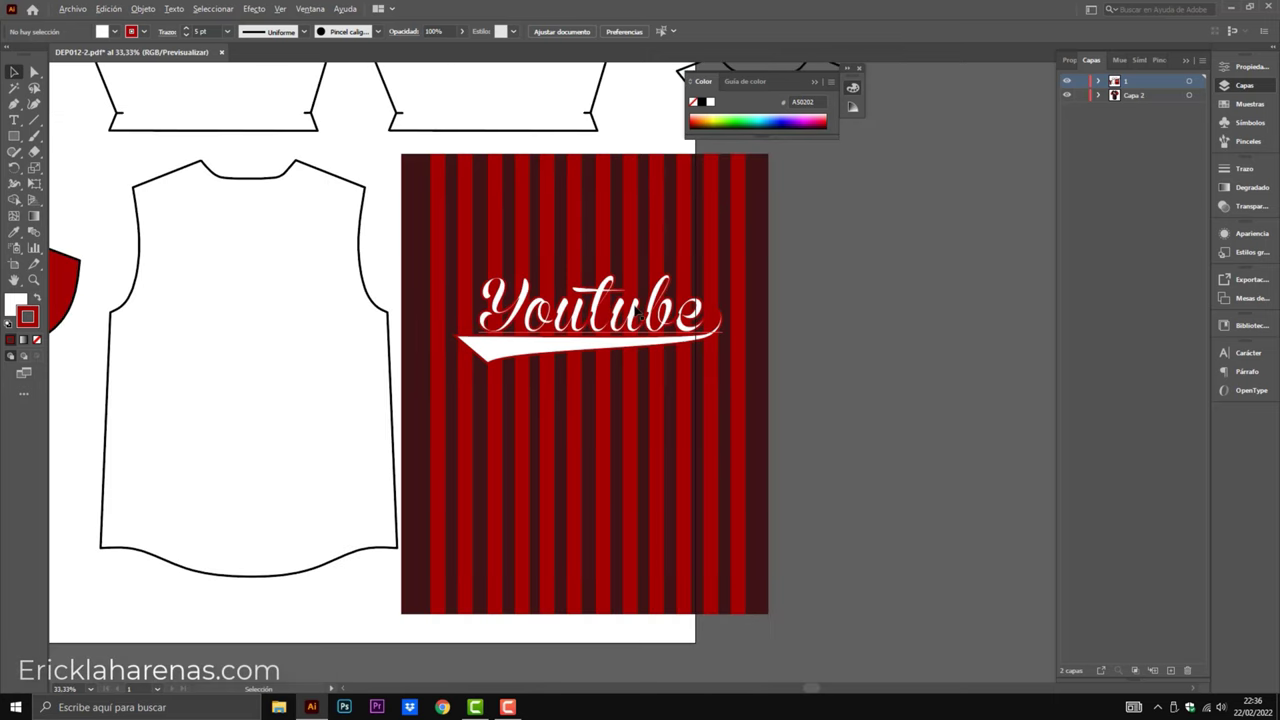
drag(583, 286, 668, 316)
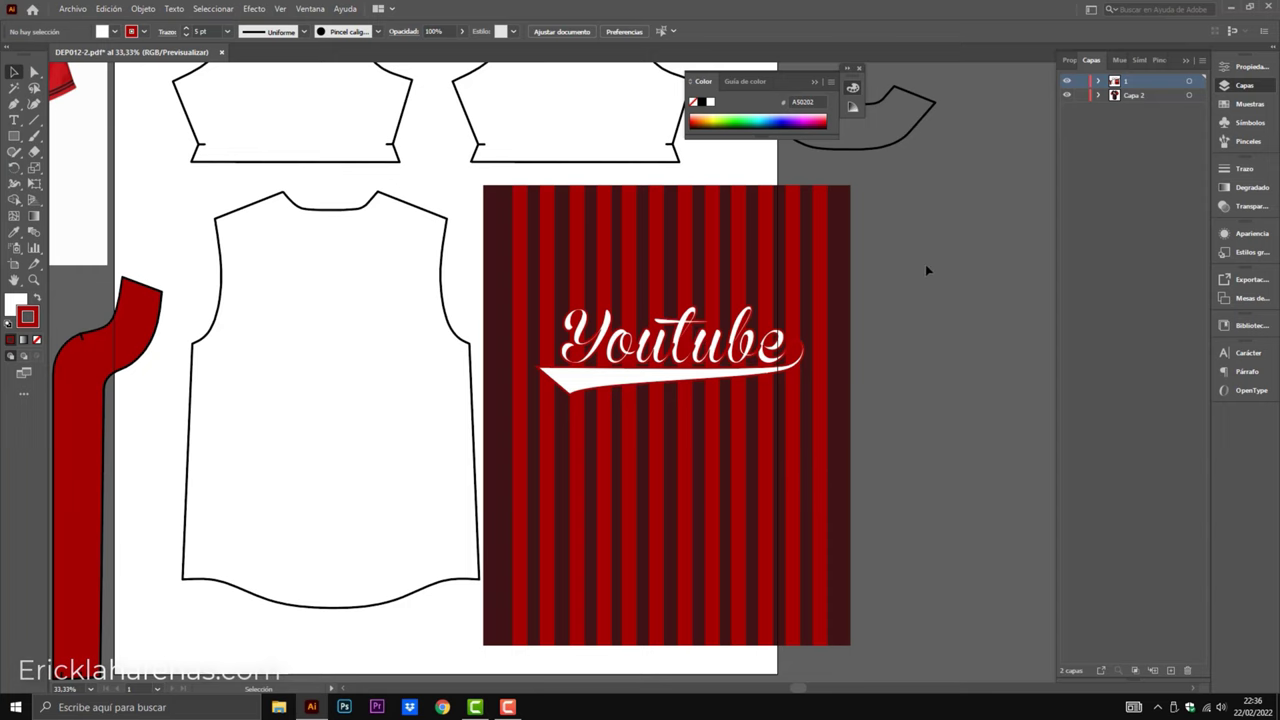
click(621, 392)
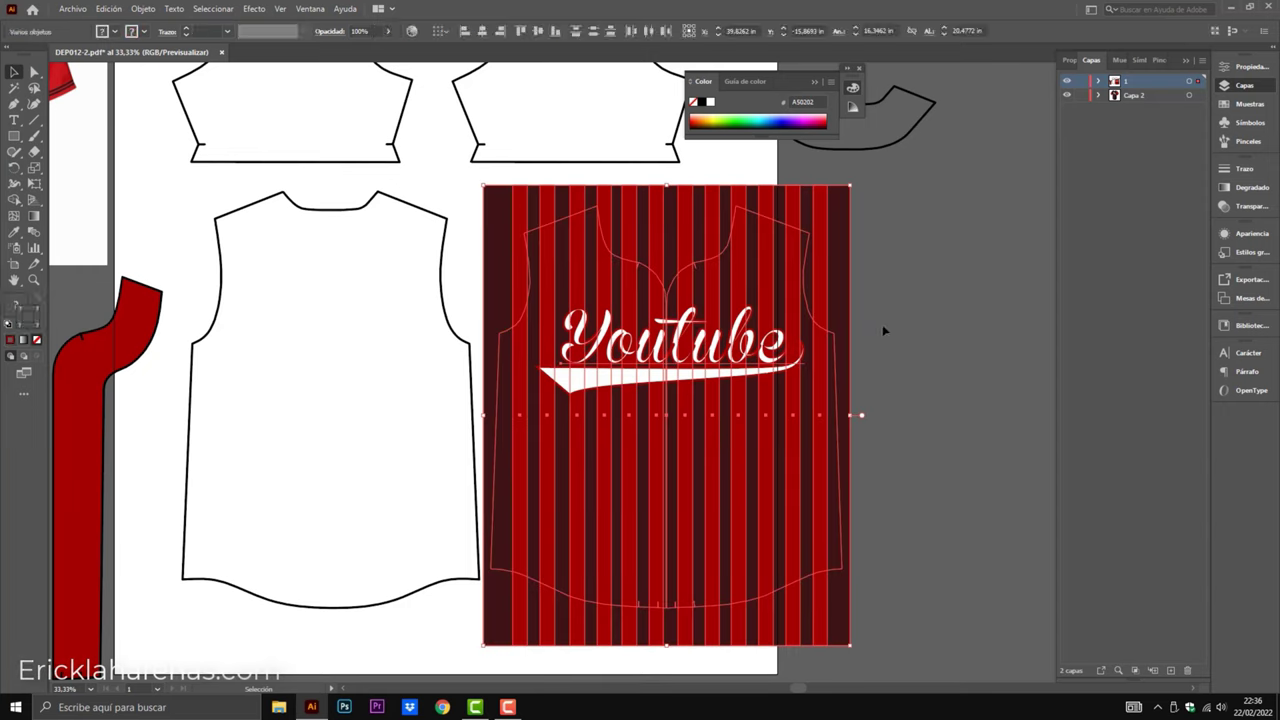
key(ctrl+shift+a)
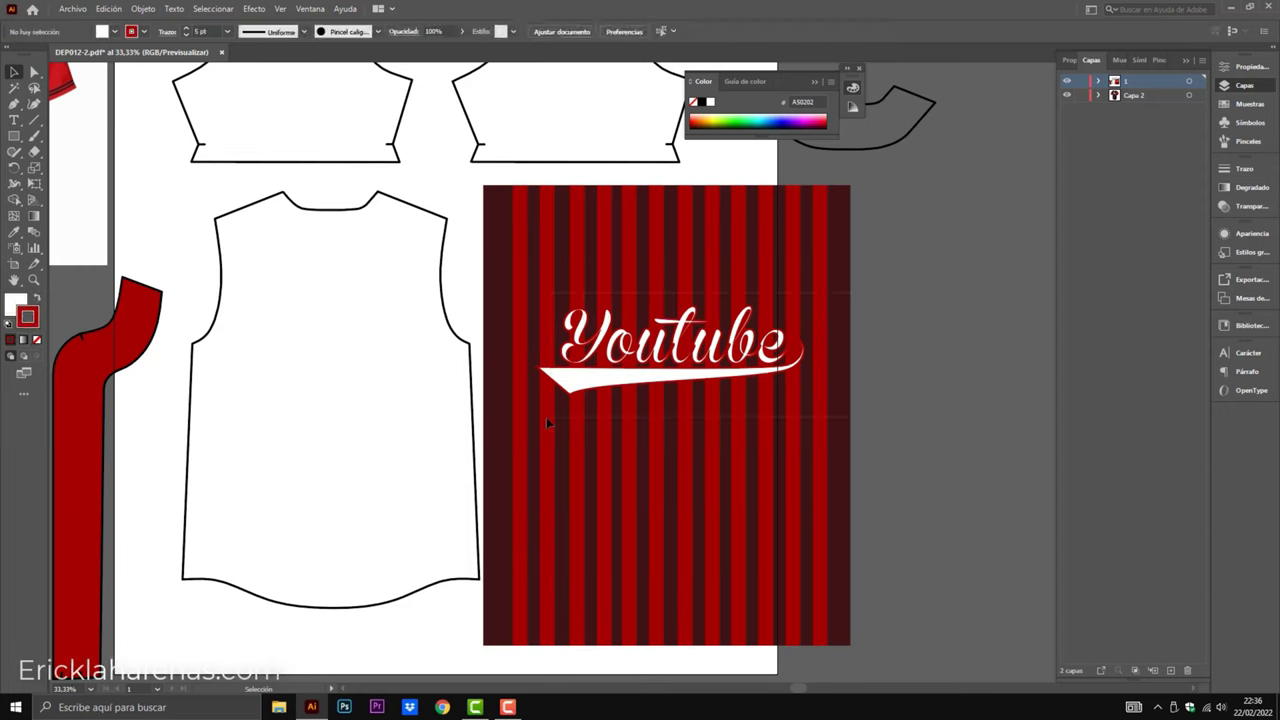
click(547, 423)
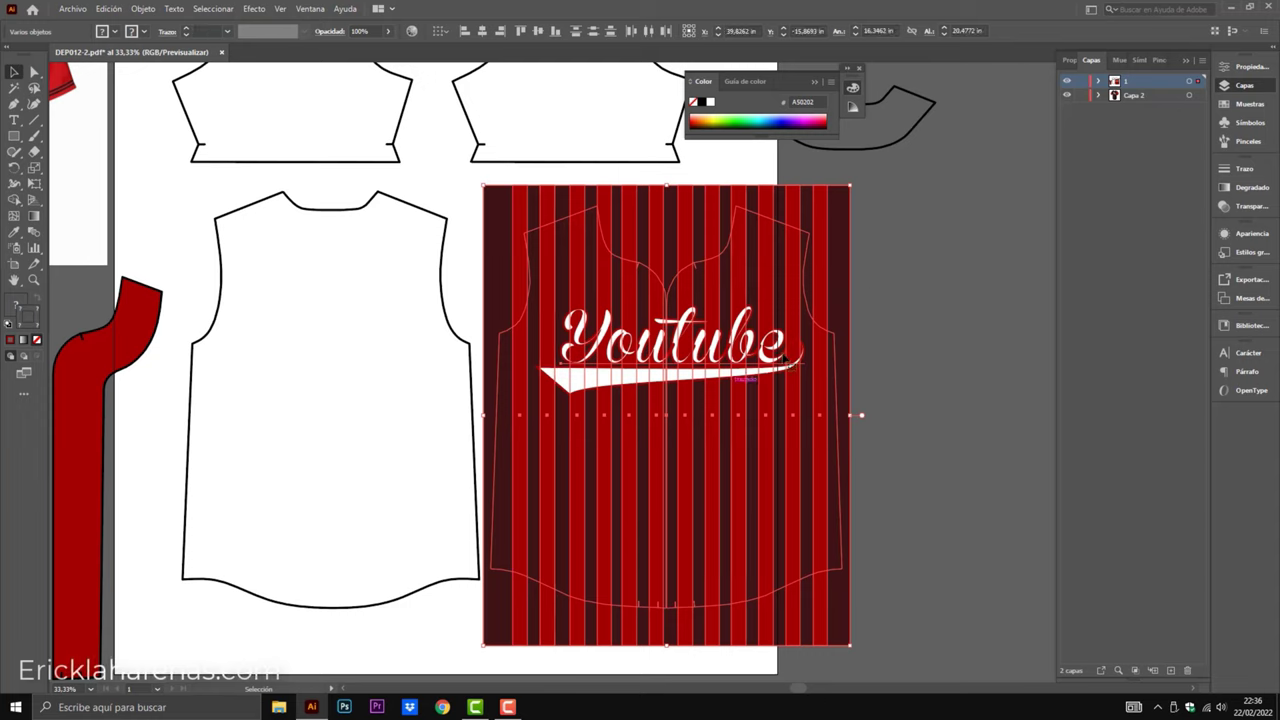
click(922, 276)
click(701, 354)
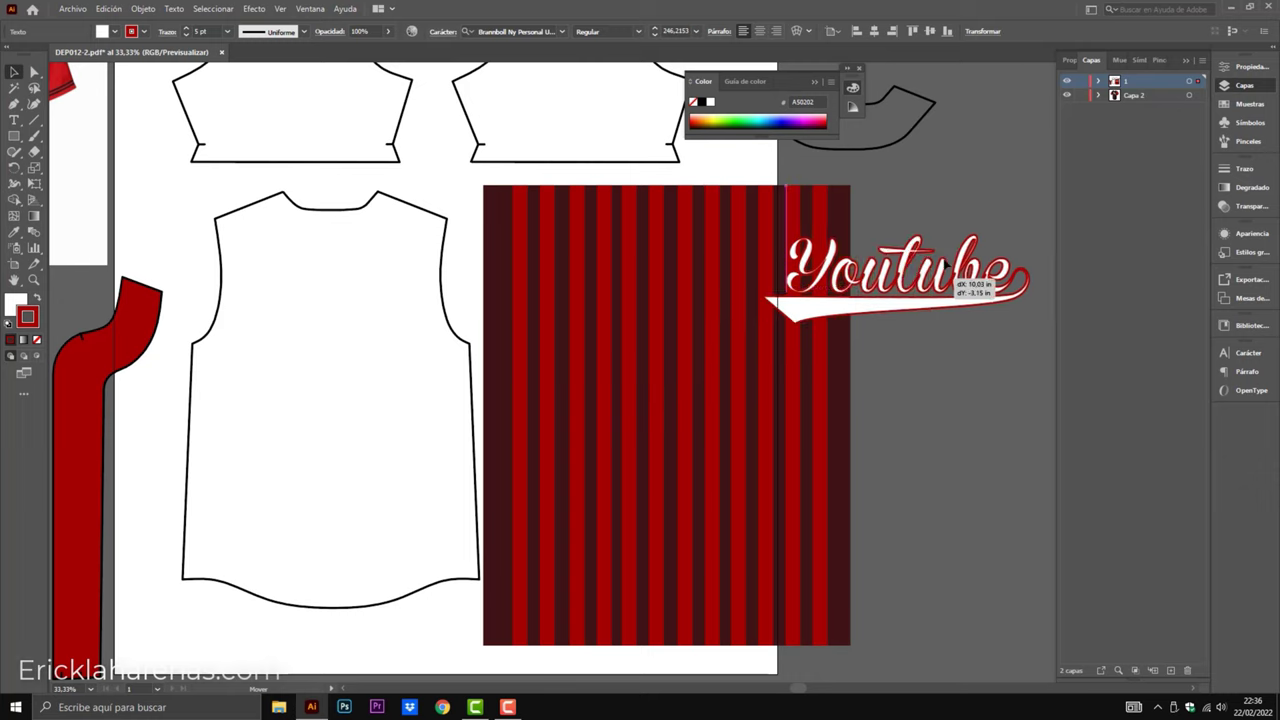
mouse_move(820, 383)
mouse_down()
mouse_move(965, 256)
mouse_move(742, 243)
mouse_move(515, 341)
mouse_up()
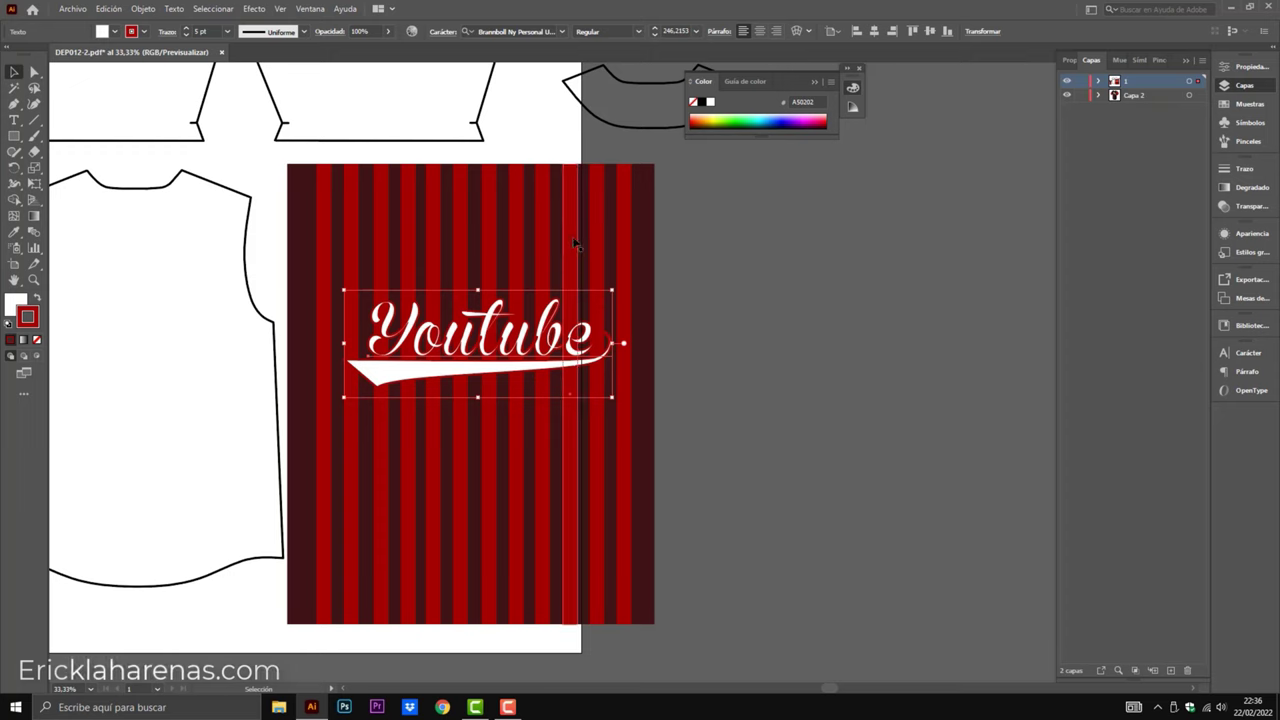
Select all stripes and the script and group them with Agrupar.
key(ctrl+a)
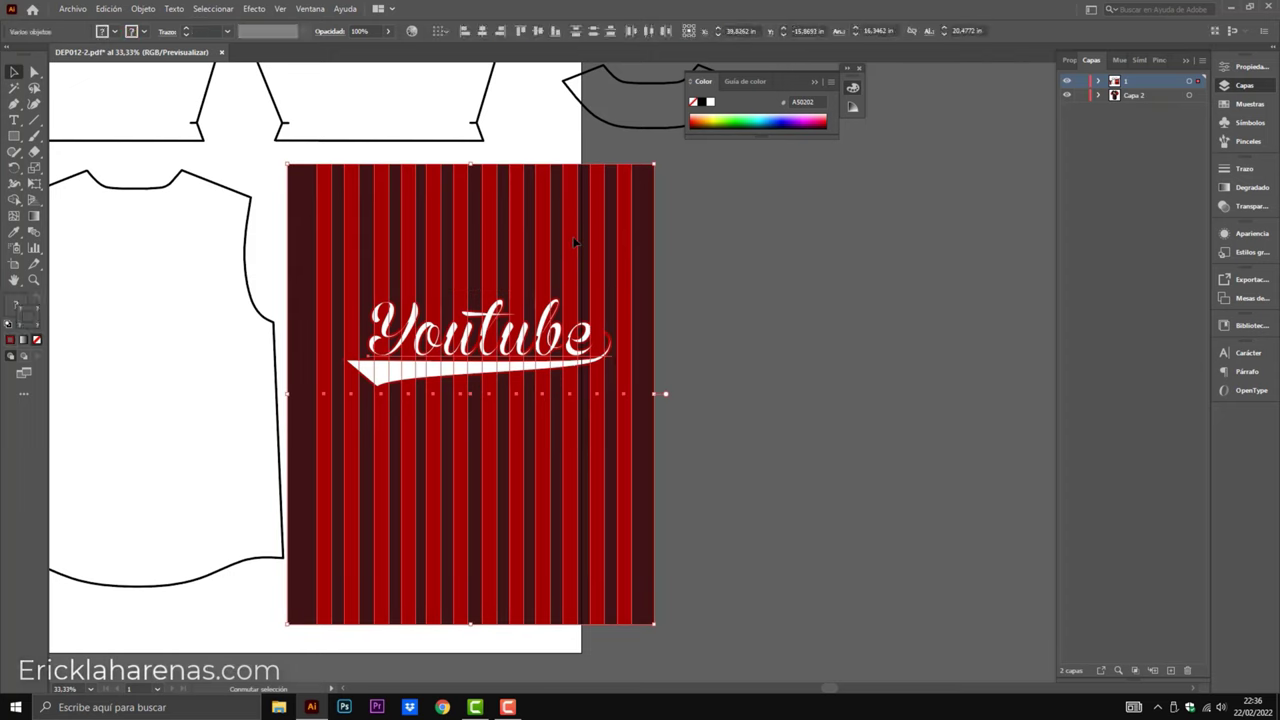
right_click(575, 243)
click(612, 338)
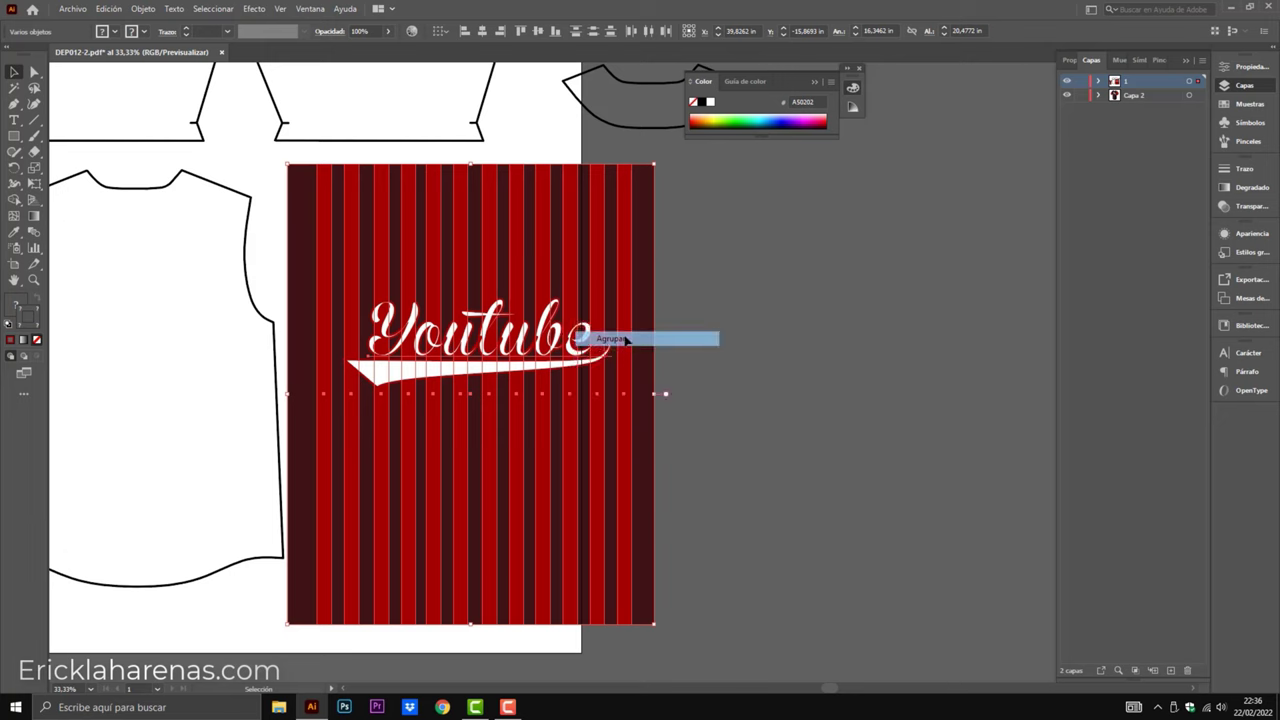
Move the striped group right and delete the mirrored right vest piece.
drag(516, 335, 920, 334)
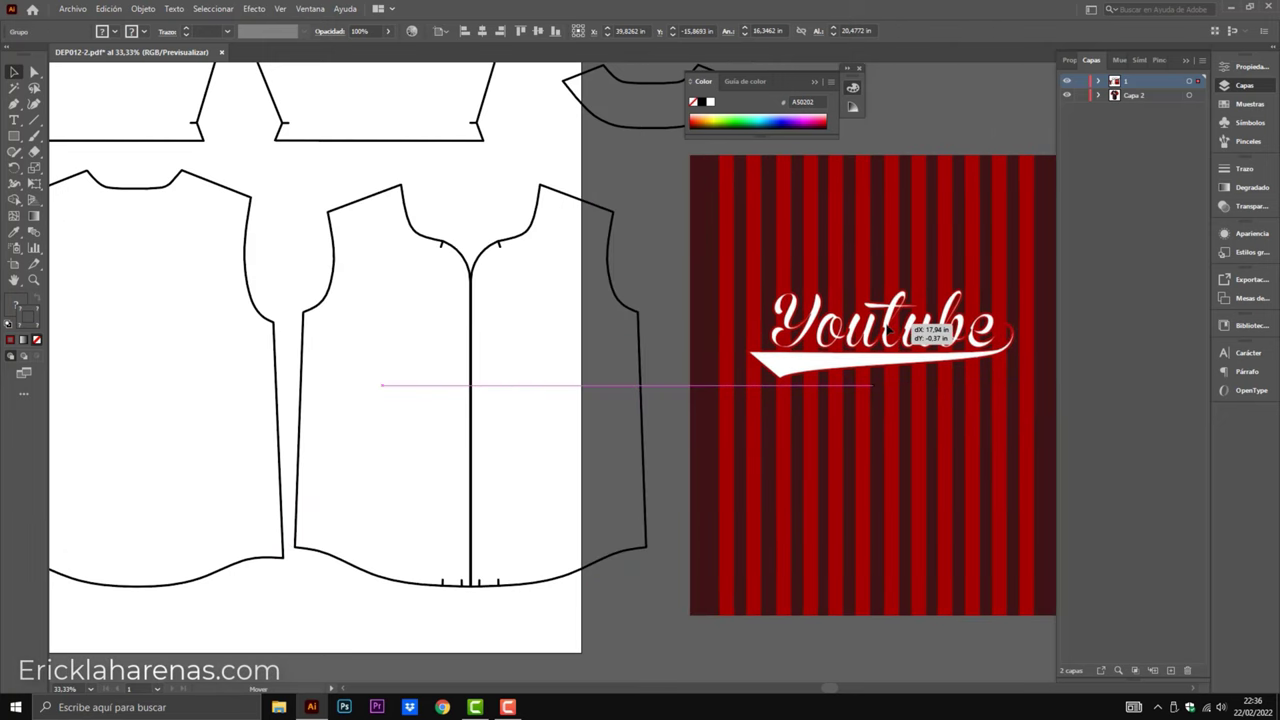
click(641, 289)
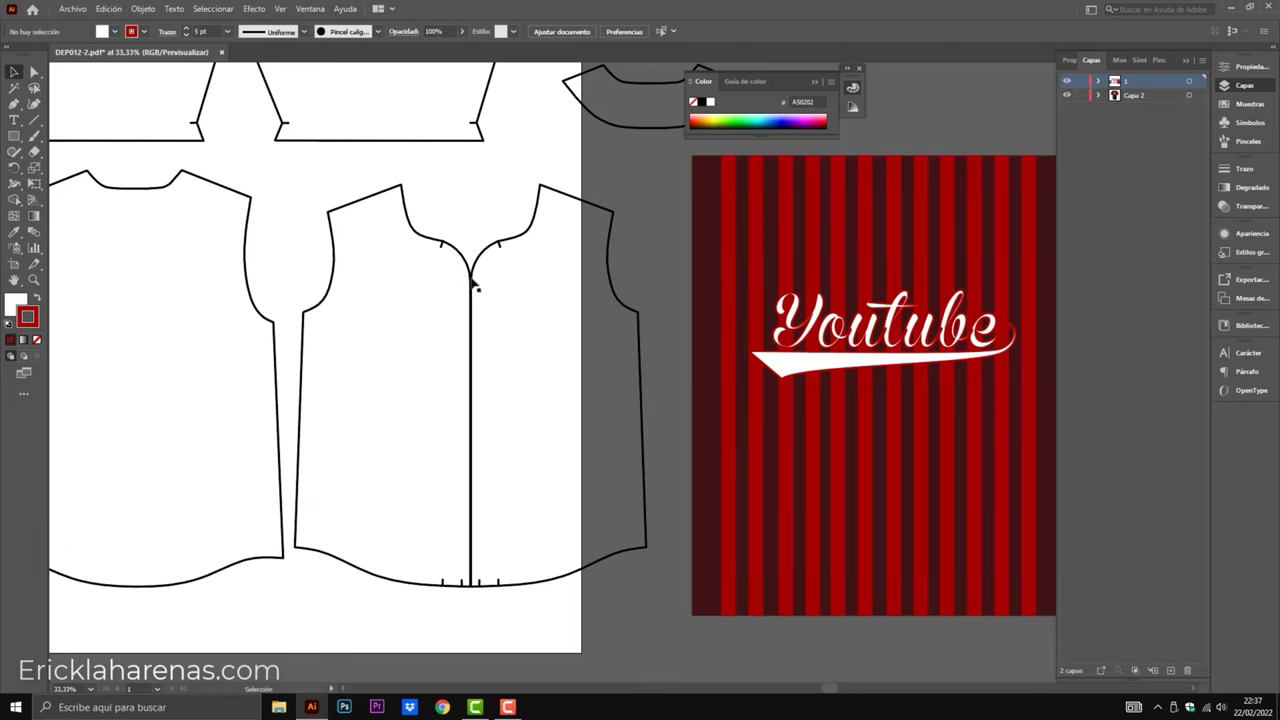
drag(445, 248, 428, 248)
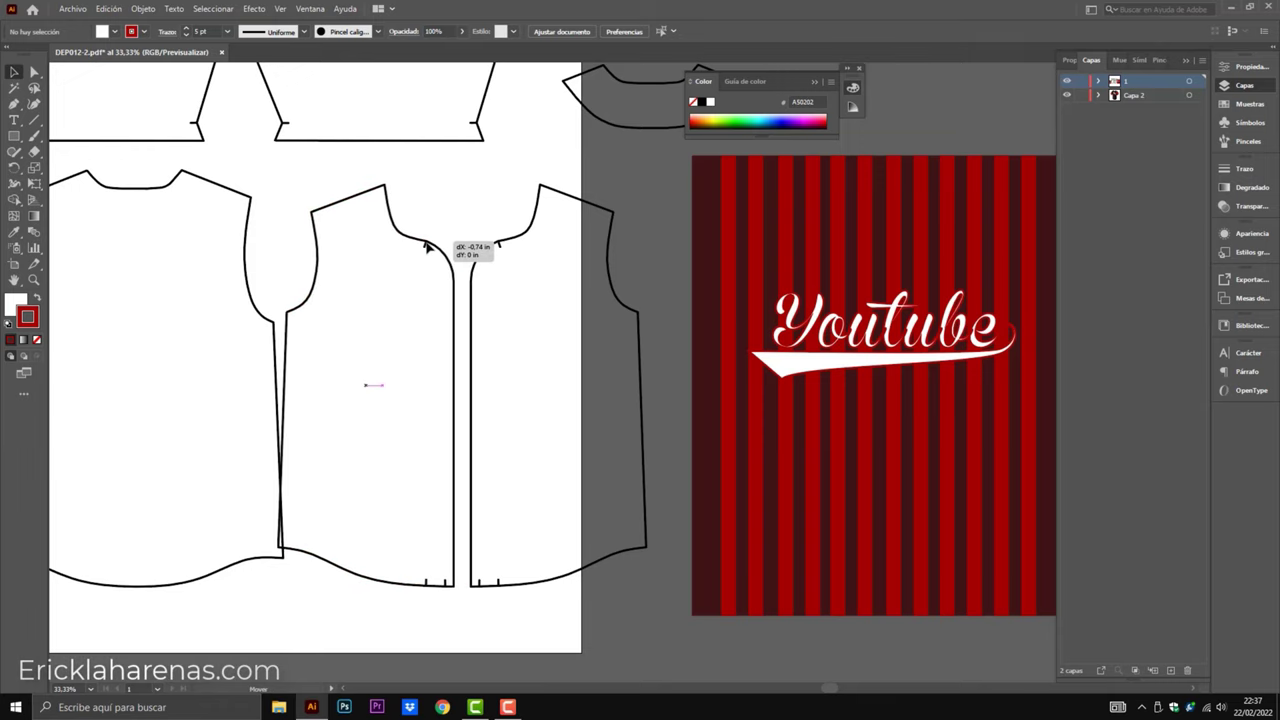
click(517, 243)
key(Delete)
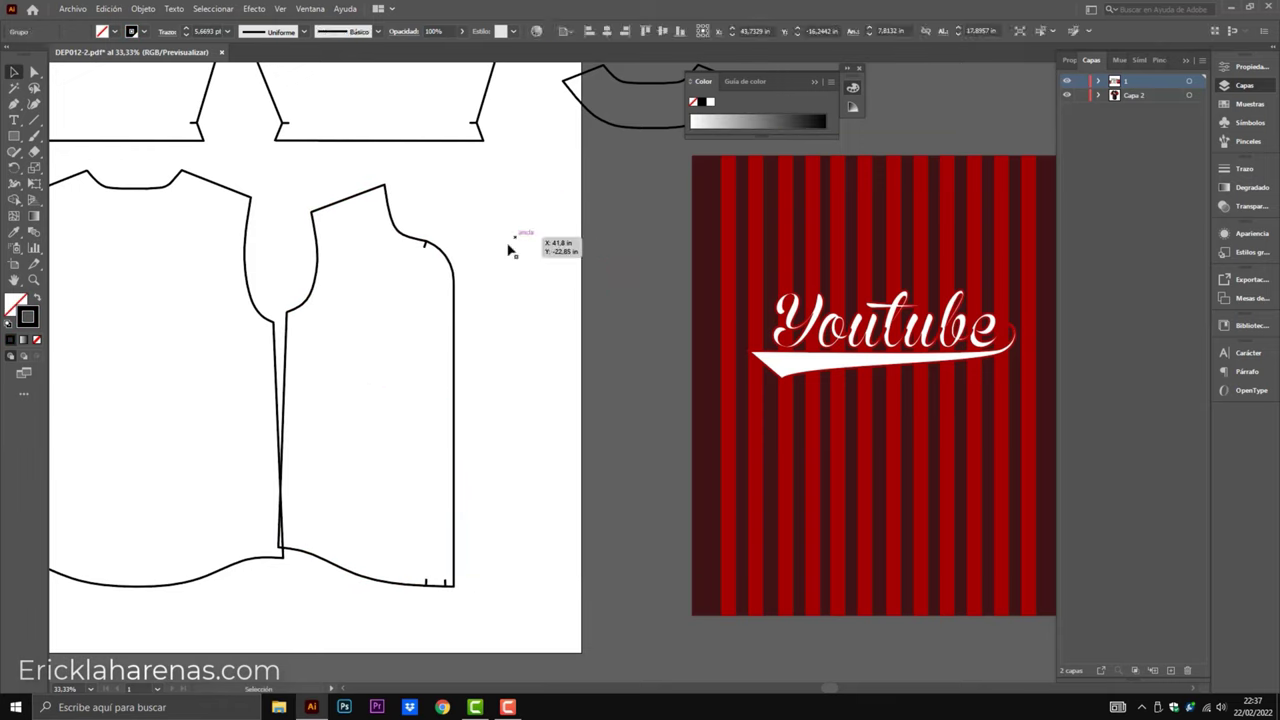
drag(459, 262, 519, 258)
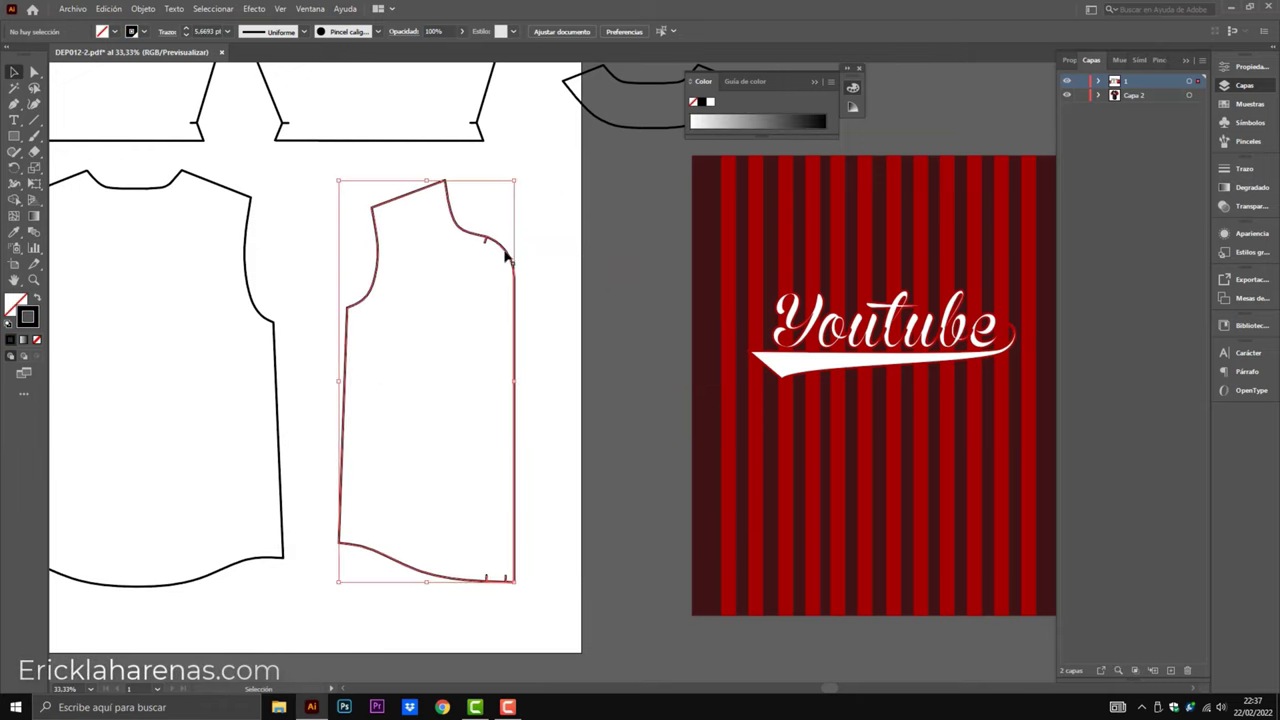
right_click(519, 257)
click(520, 218)
click(520, 218)
Inspect the vest and front piece outlines' anchor points with Direct Selection.
key(a)
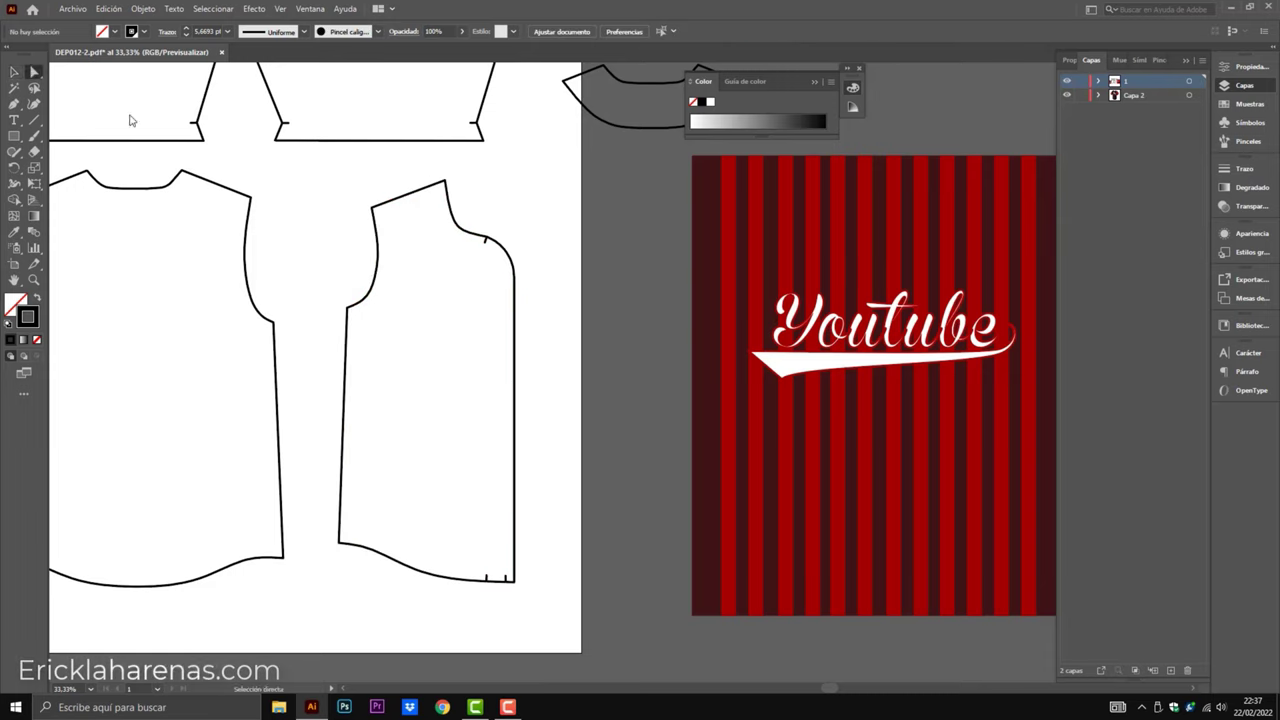
click(485, 244)
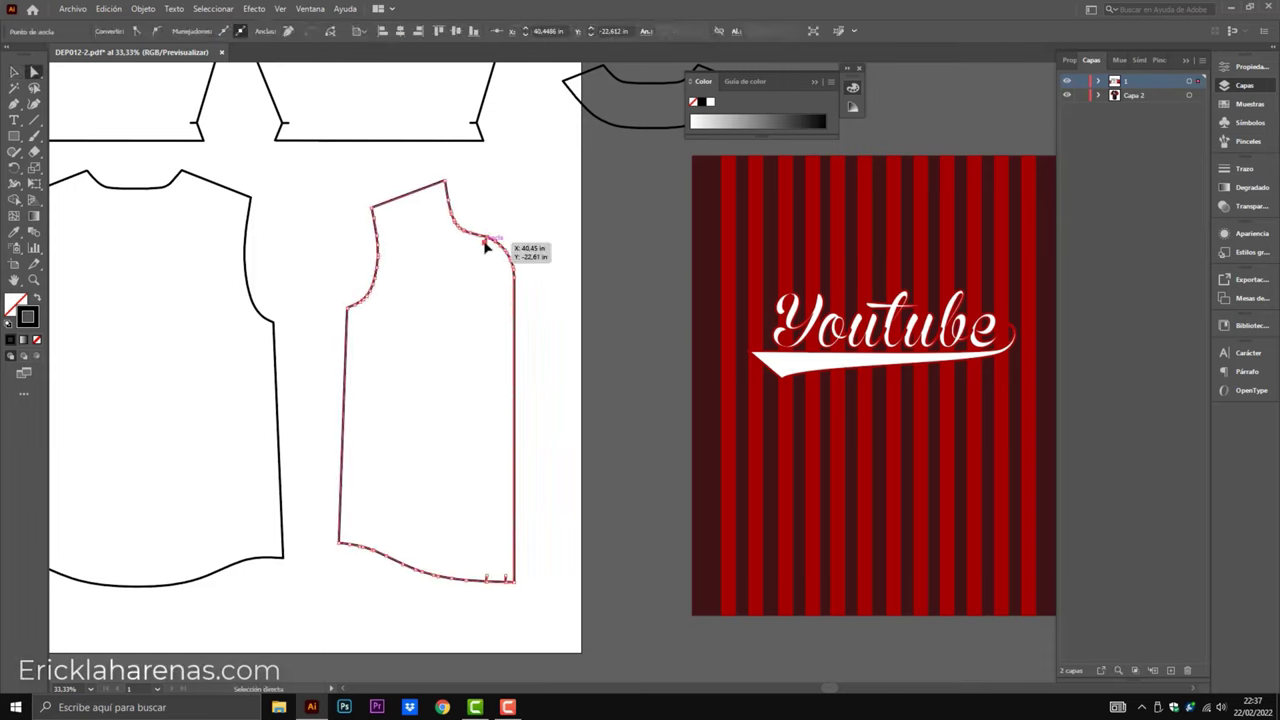
click(480, 500)
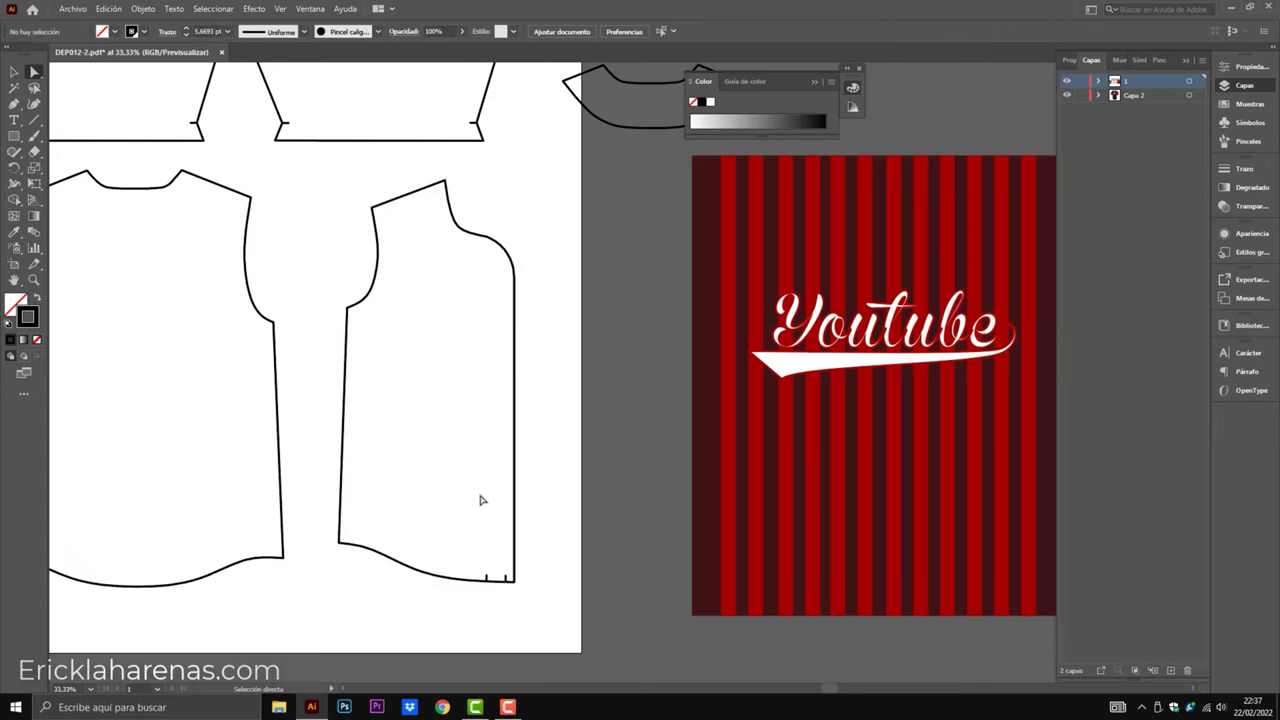
click(490, 575)
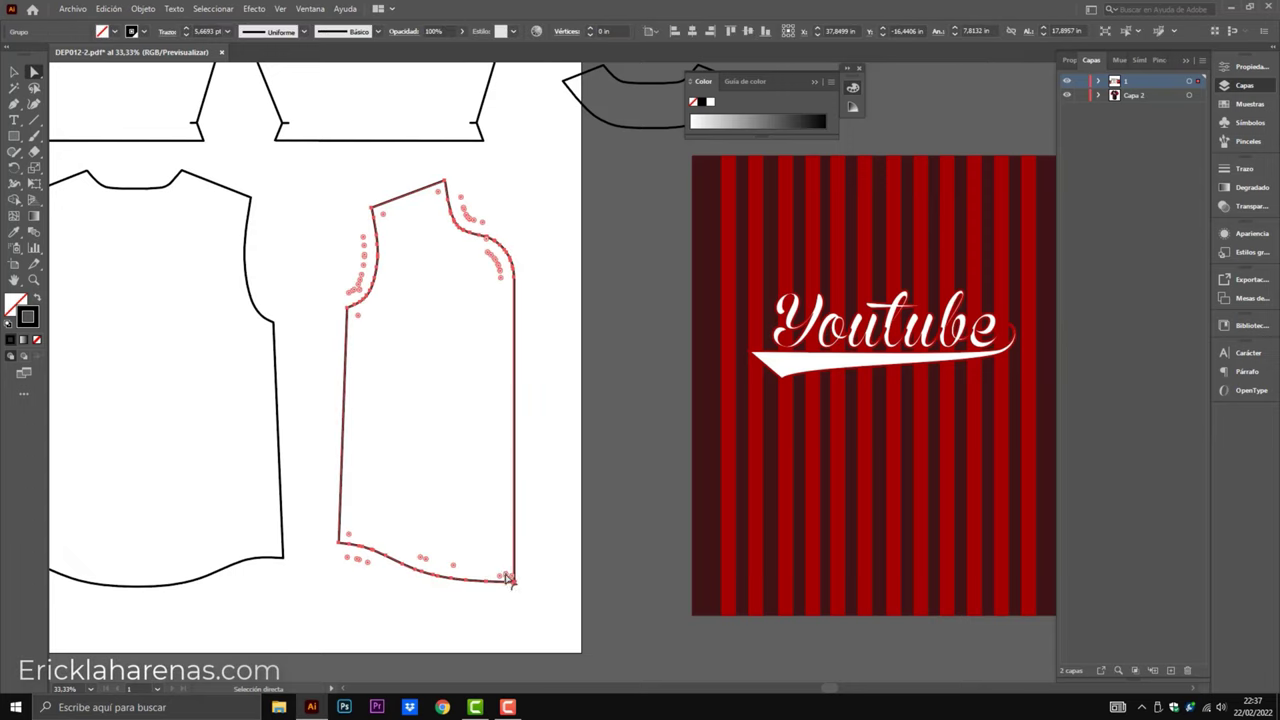
click(622, 539)
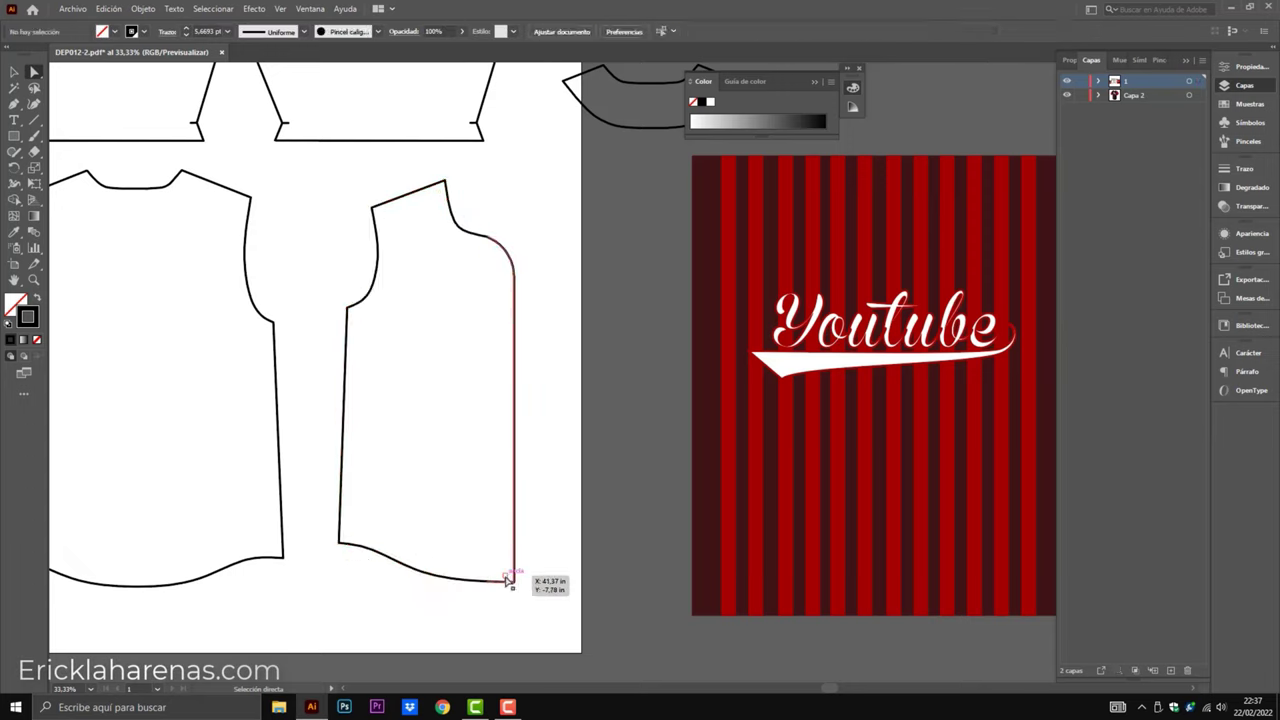
click(507, 580)
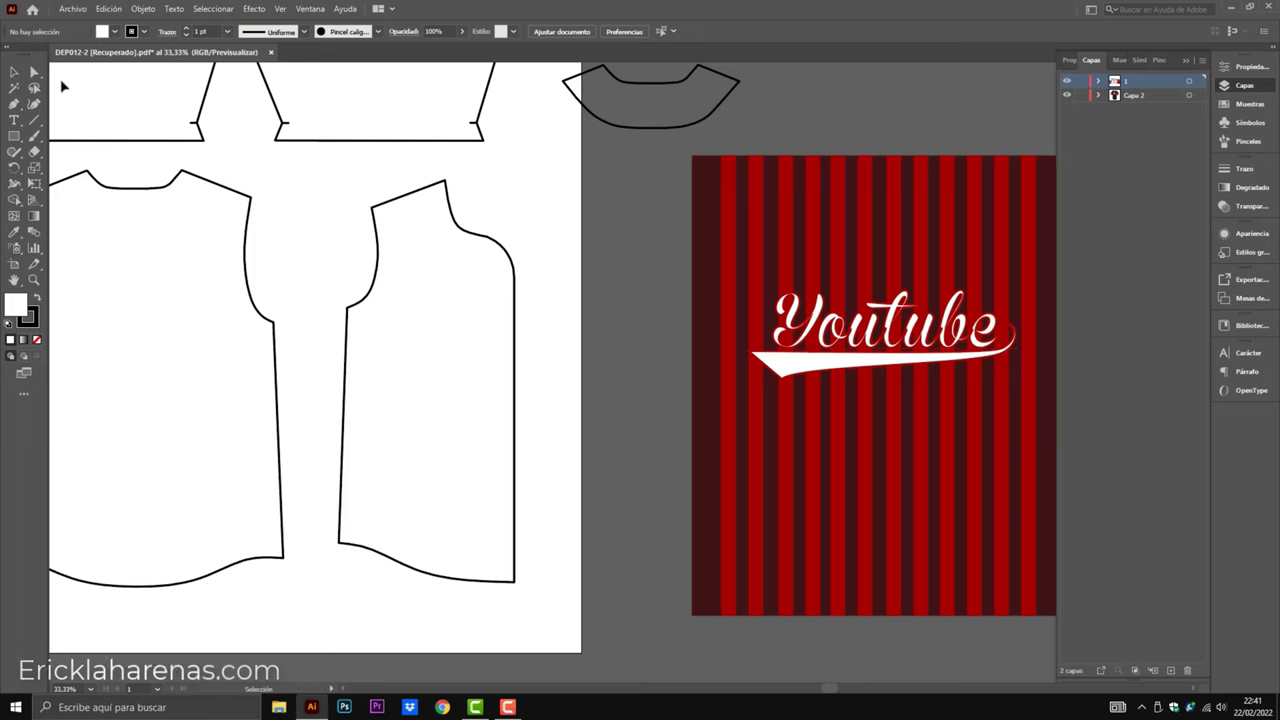
Select the striped Youtube artwork with the Selection tool.
click(14, 72)
click(866, 240)
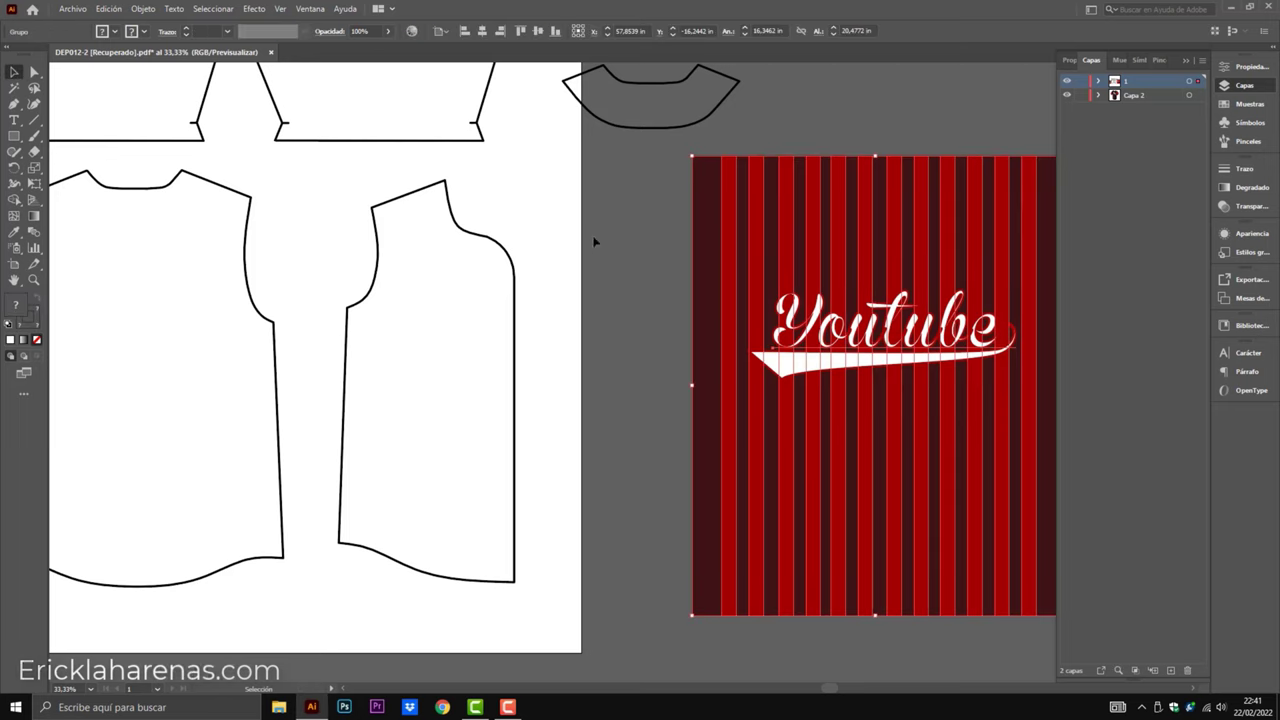
click(508, 254)
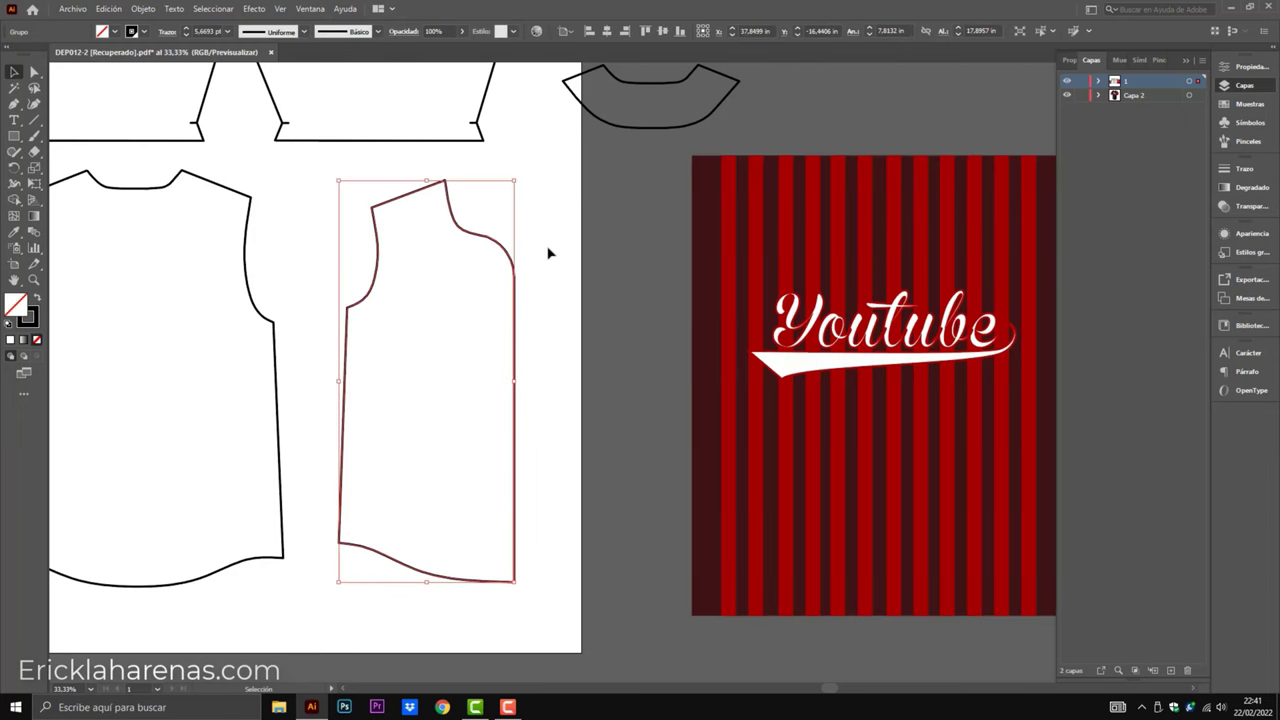
click(925, 404)
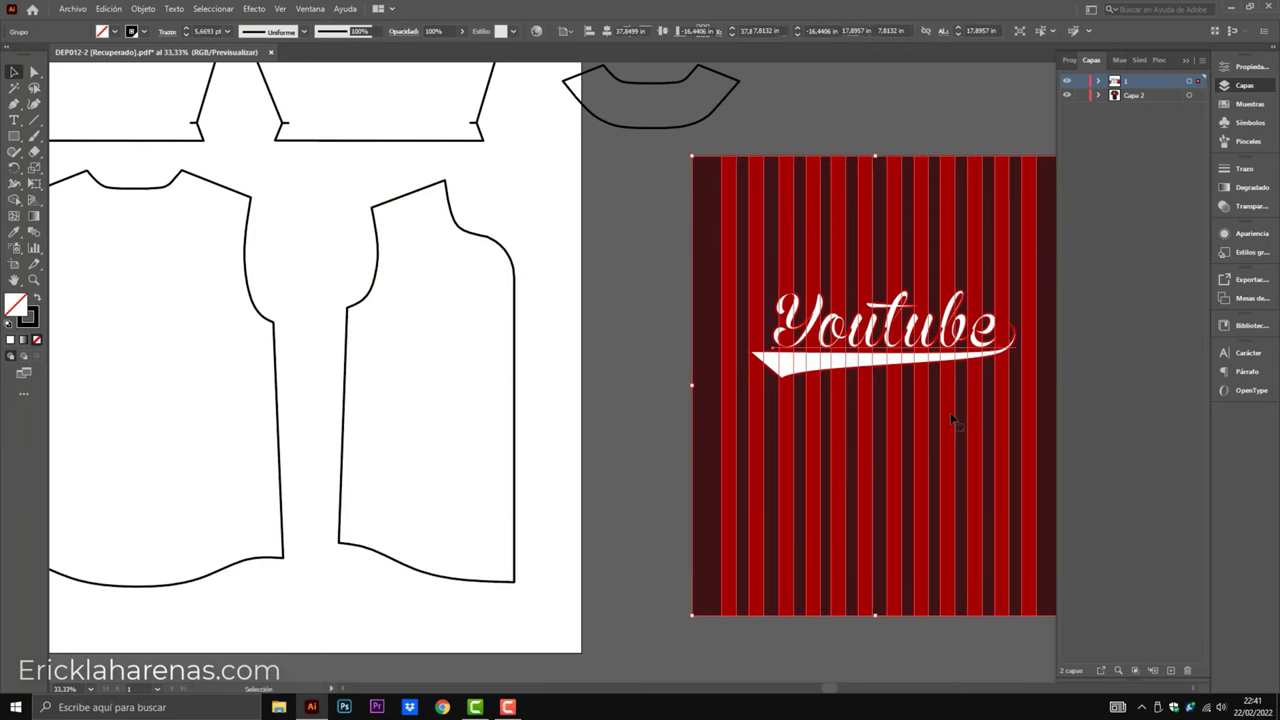
Move the stripes over the front piece and put its outline path at the top of Layers.
mouse_move(905, 345)
mouse_down()
mouse_move(554, 343)
mouse_move(532, 318)
mouse_up()
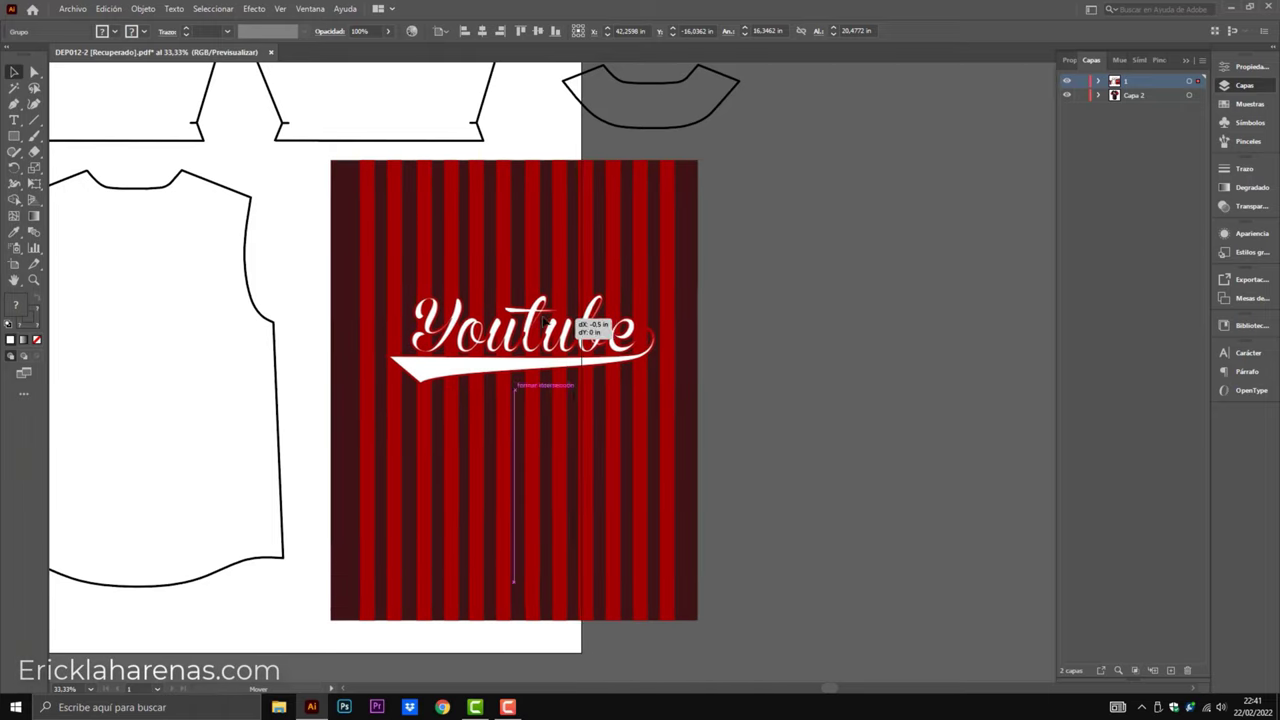
drag(288, 249, 605, 436)
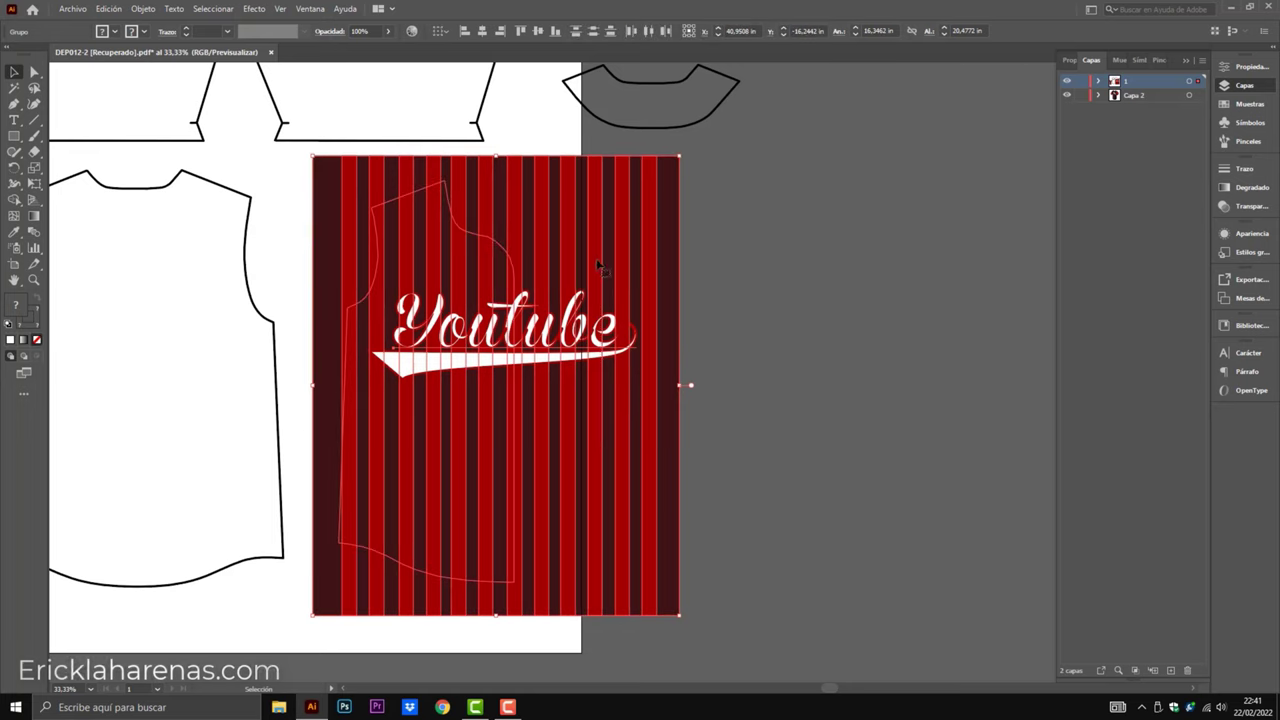
click(1098, 82)
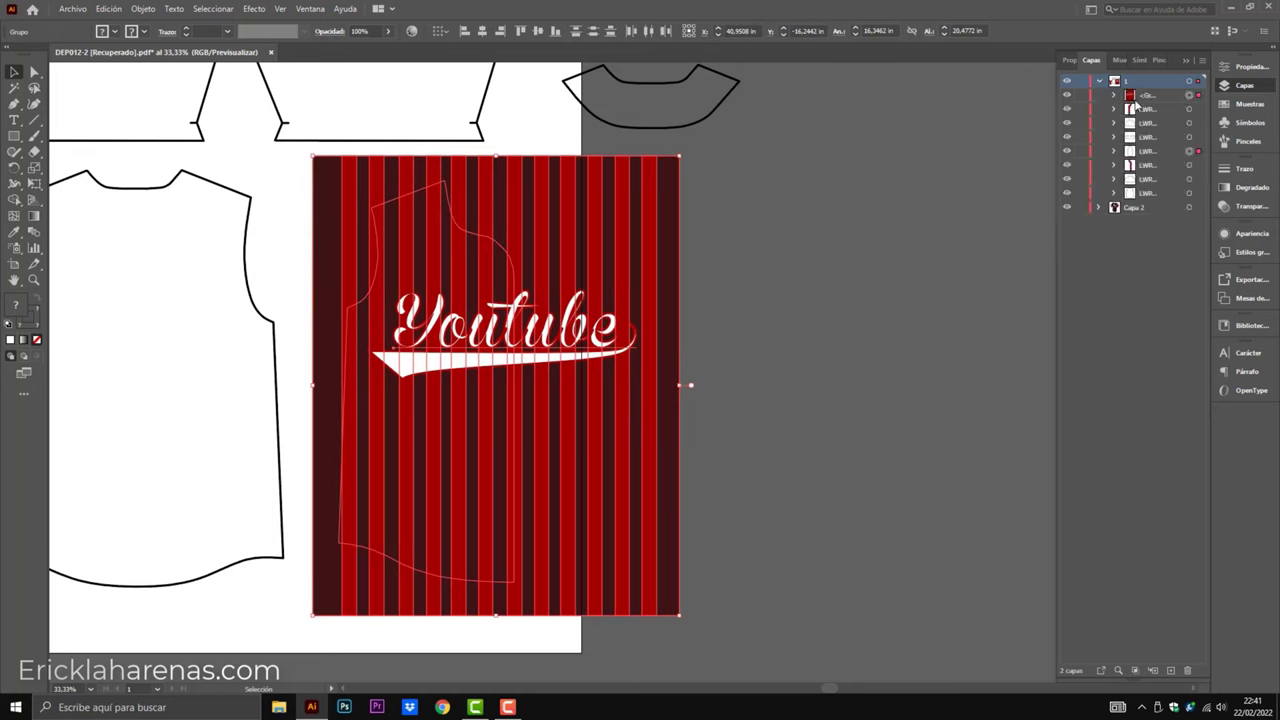
click(1115, 151)
click(1190, 172)
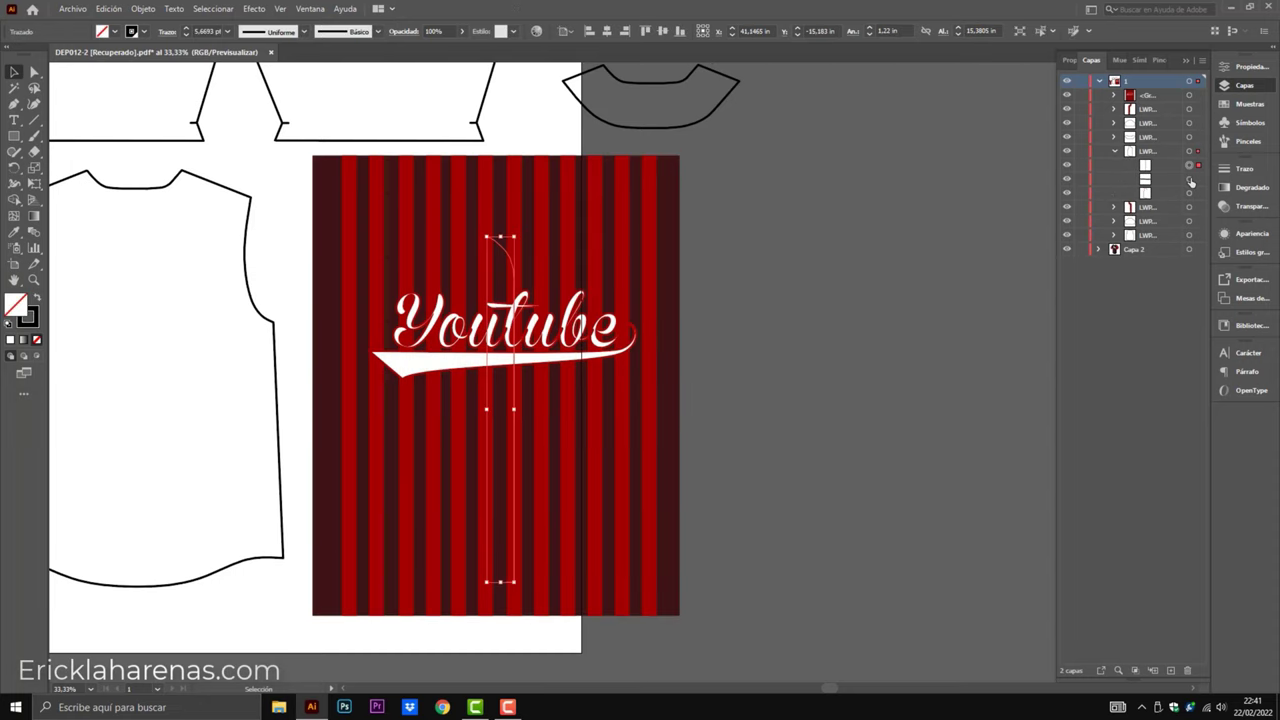
click(1190, 193)
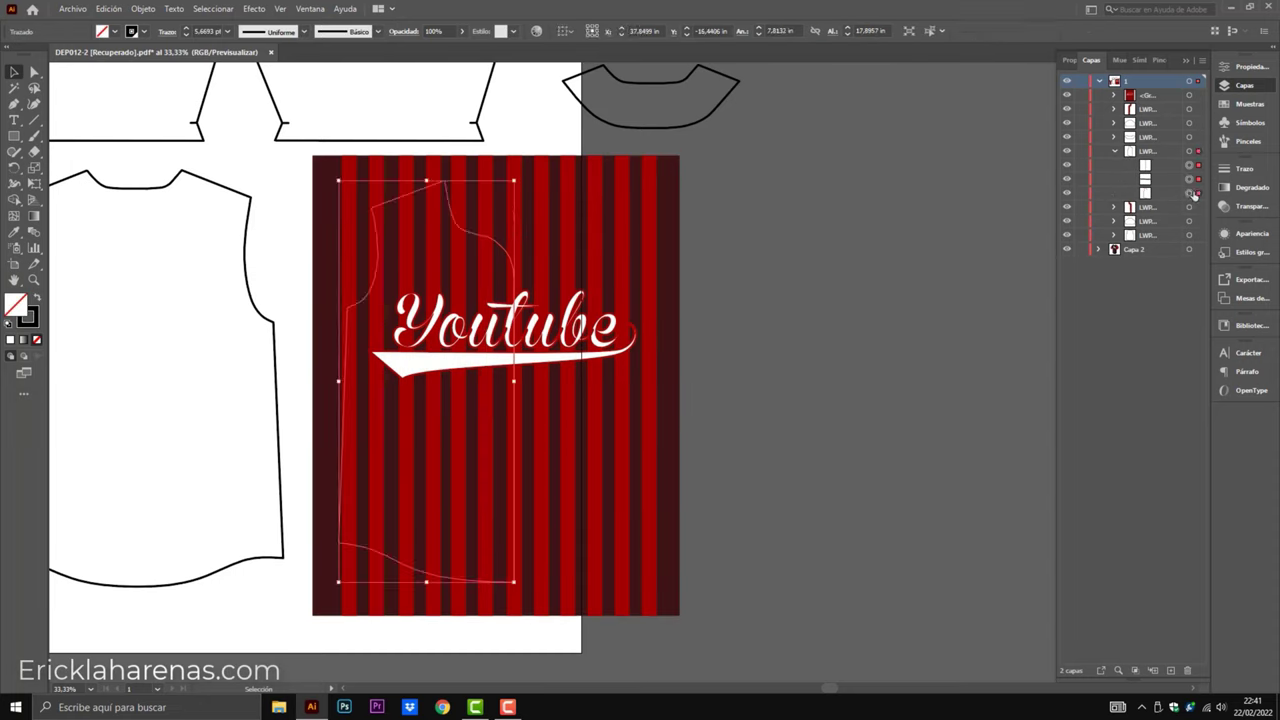
key(ctrl+7)
drag(1155, 168, 1157, 94)
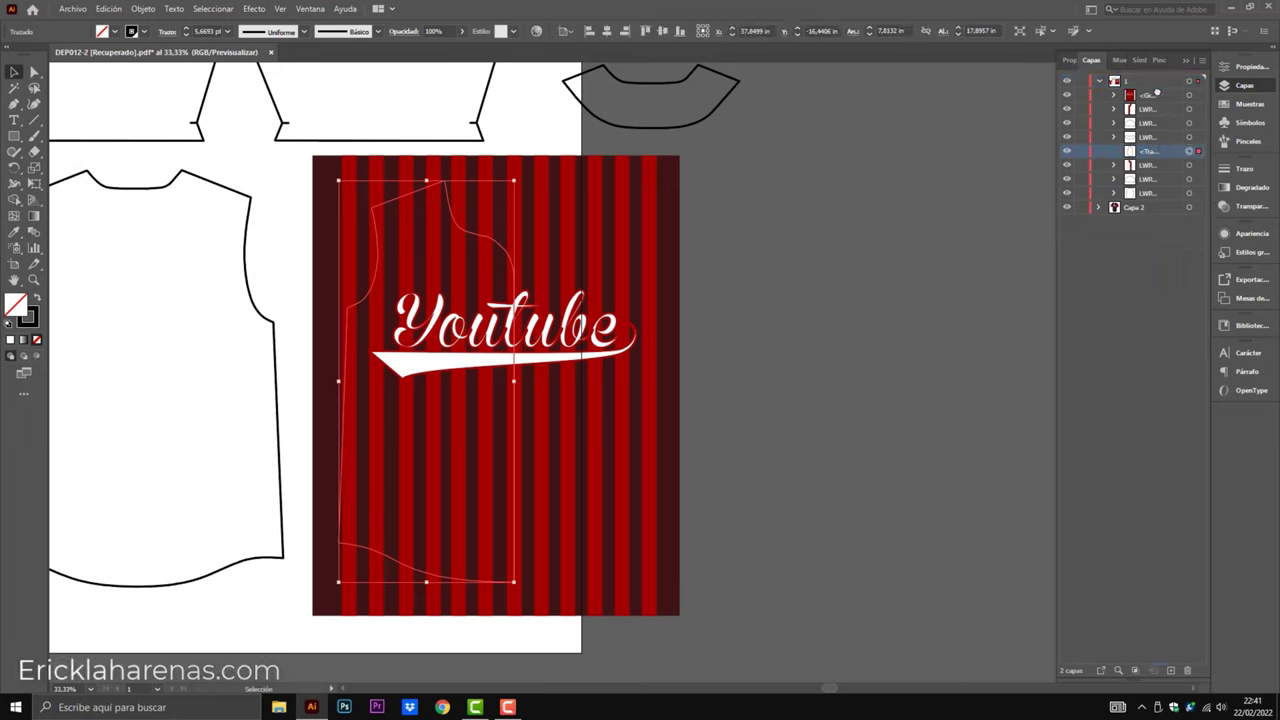
click(797, 223)
Scale the striped artwork down to about 15 × 18.8 in to cover the piece.
click(475, 236)
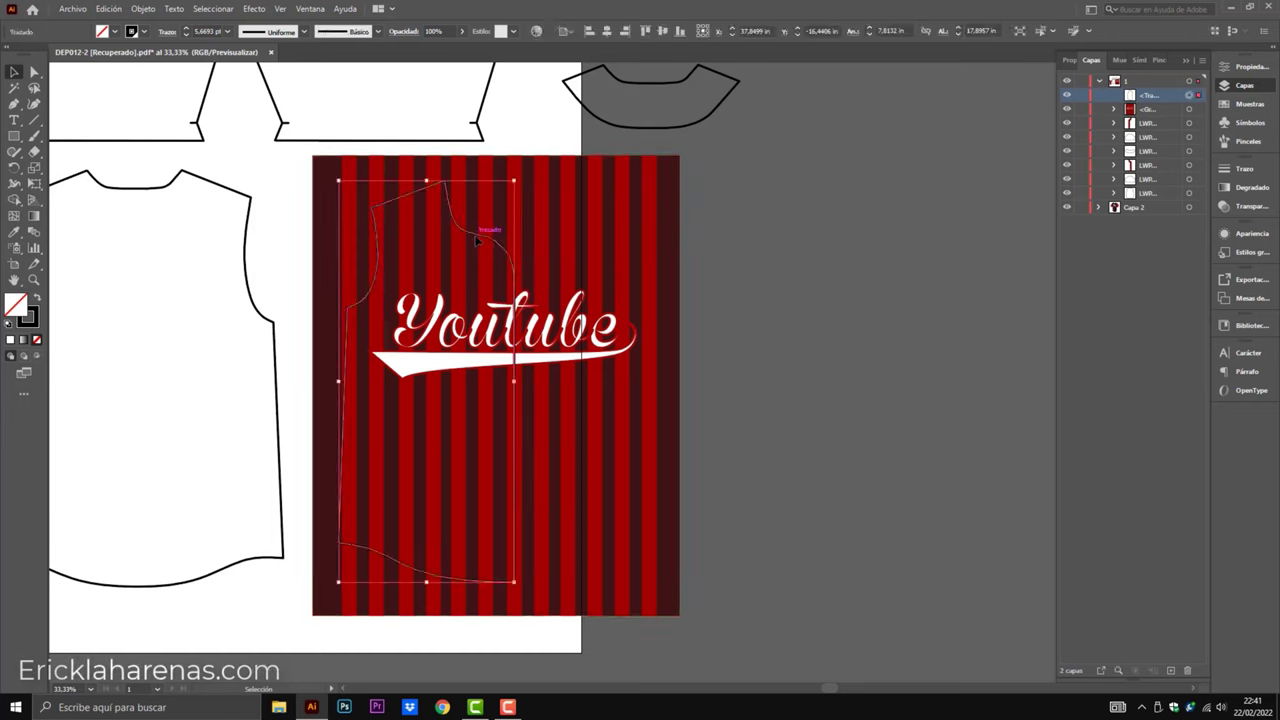
shift+click(614, 279)
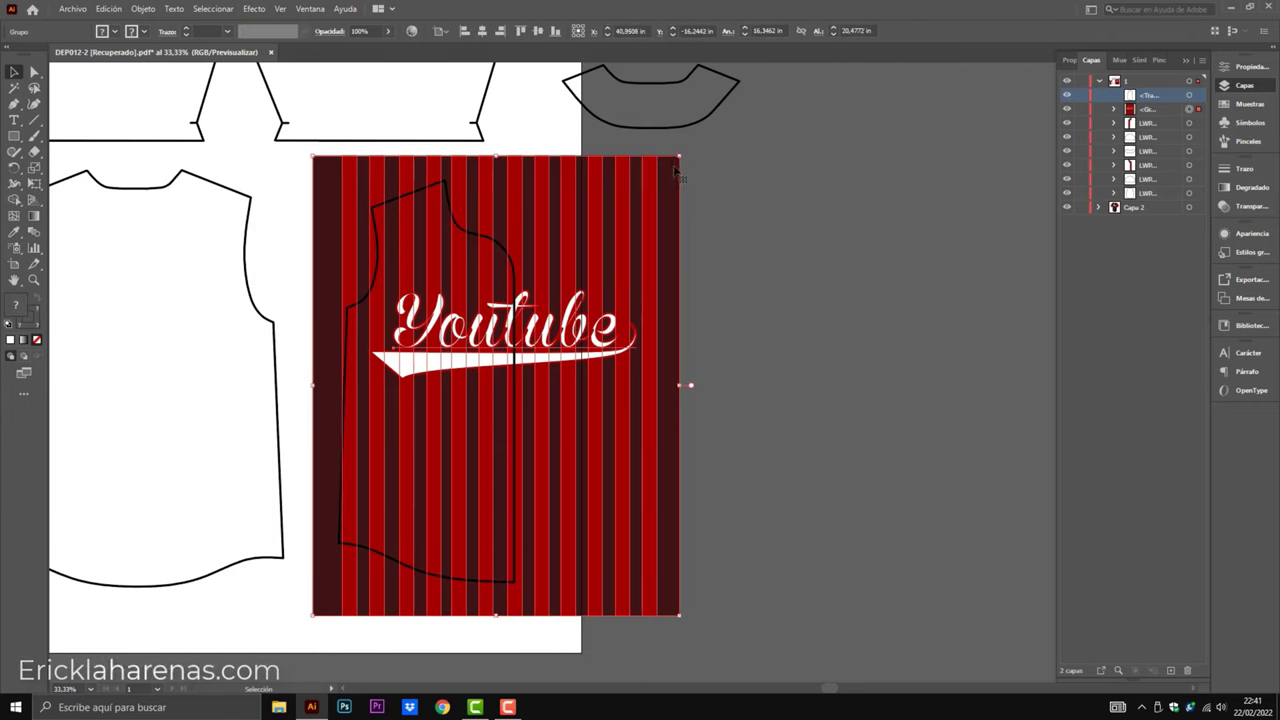
drag(679, 157, 664, 176)
drag(616, 283, 615, 270)
click(768, 237)
click(490, 240)
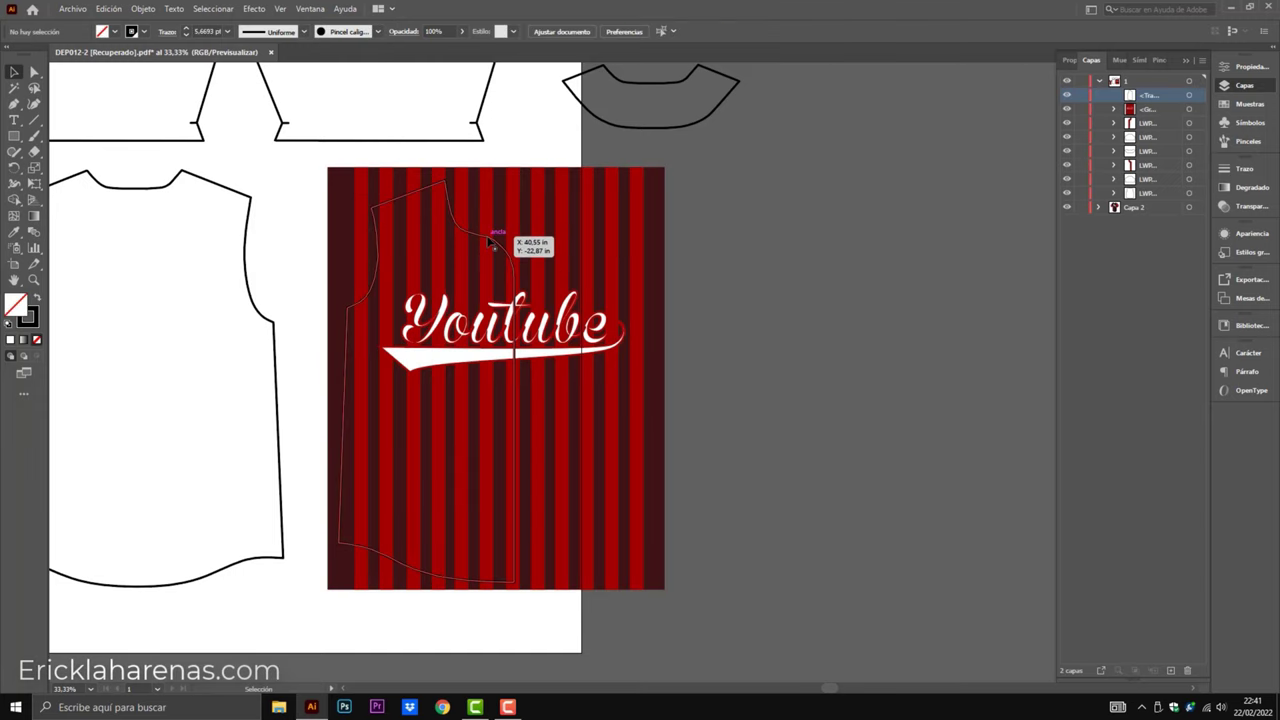
key(a)
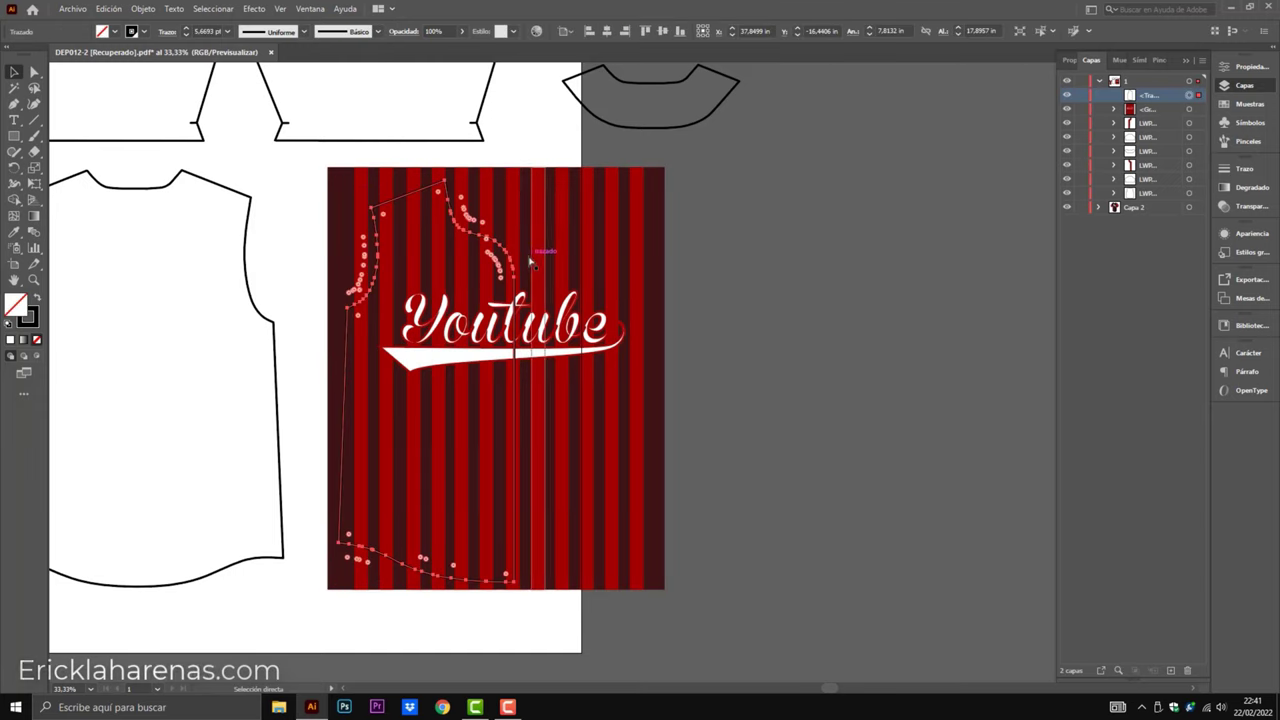
key(v)
click(729, 266)
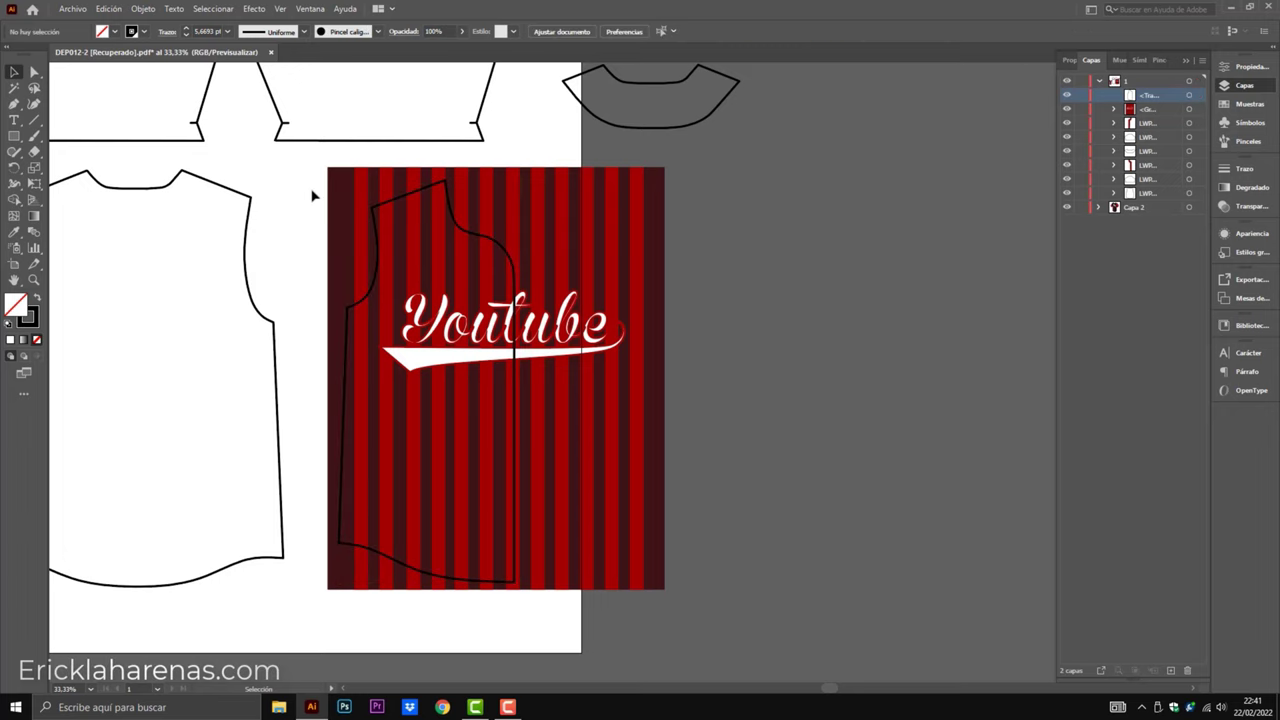
click(508, 314)
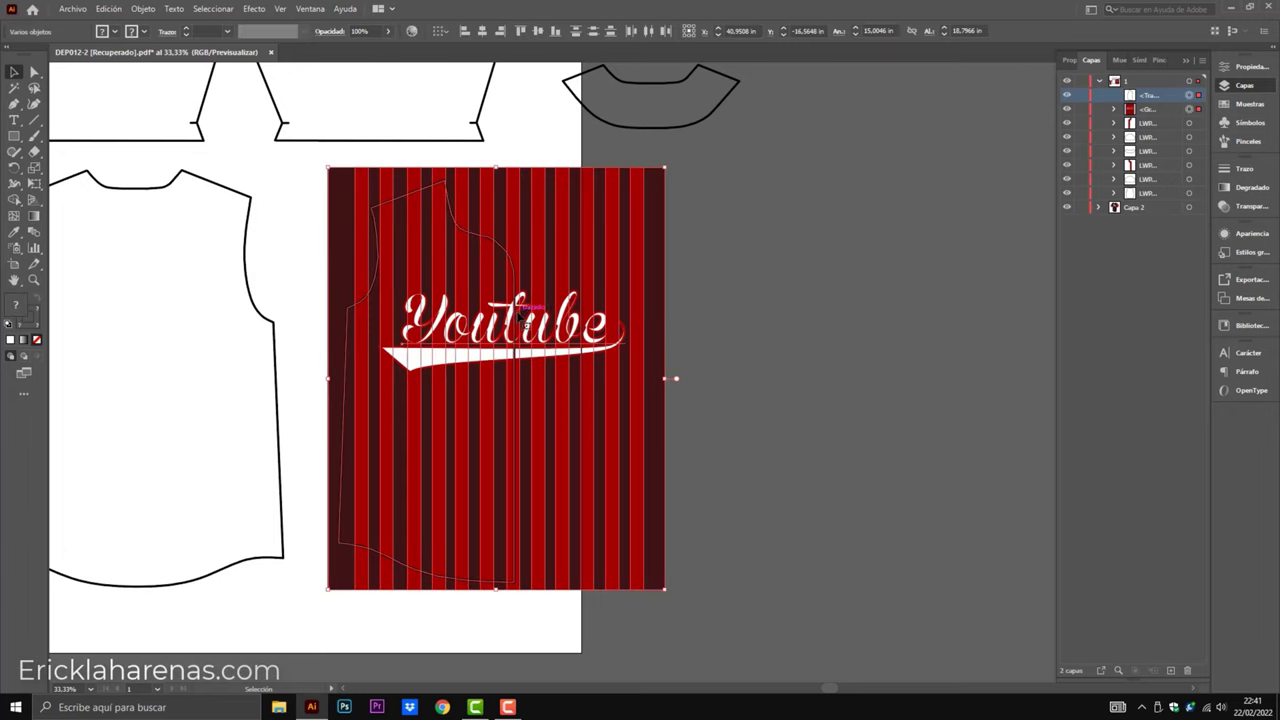
Clip the stripes and Youtube logo to the front piece with Crear máscara de recorte.
right_click(520, 277)
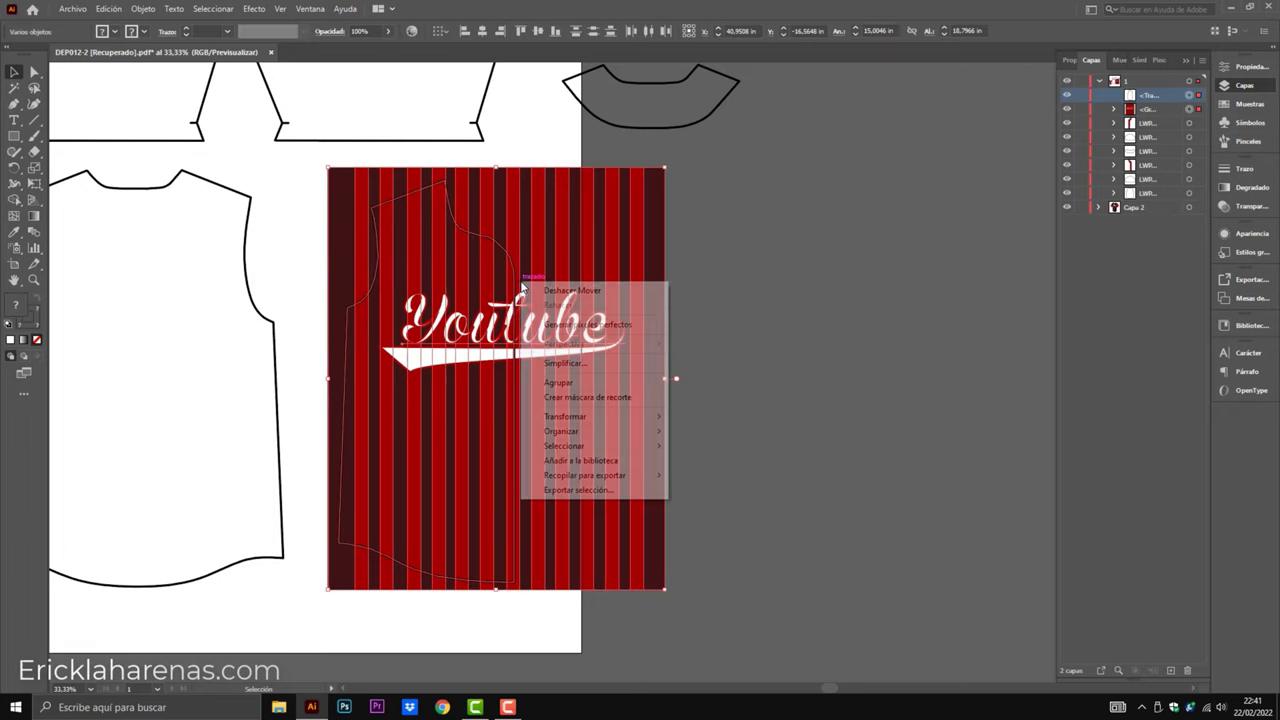
click(602, 397)
click(626, 346)
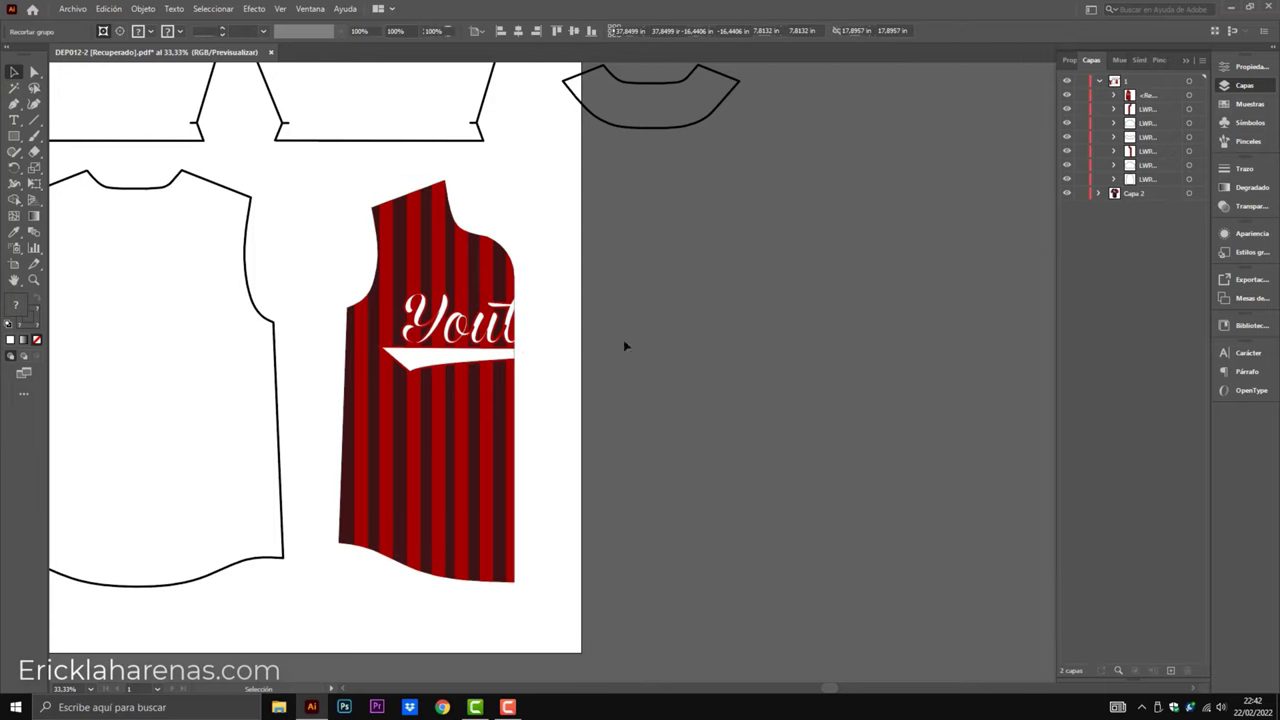
click(445, 345)
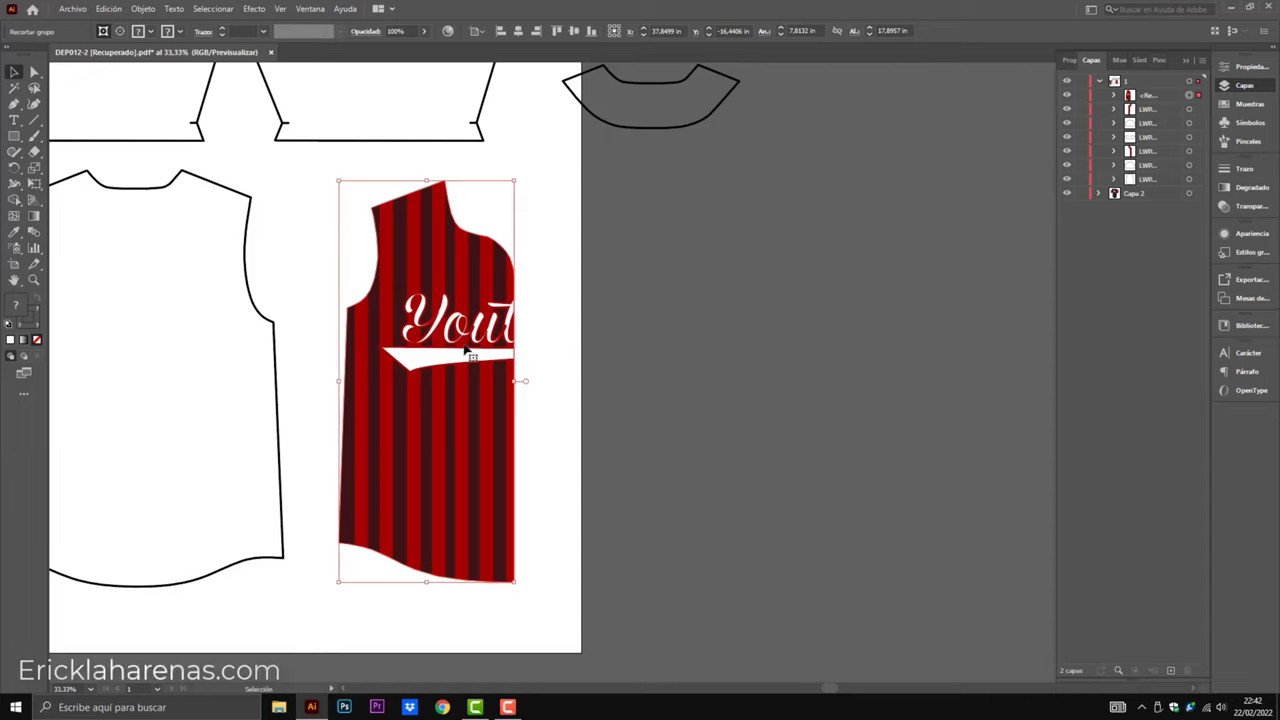
click(588, 308)
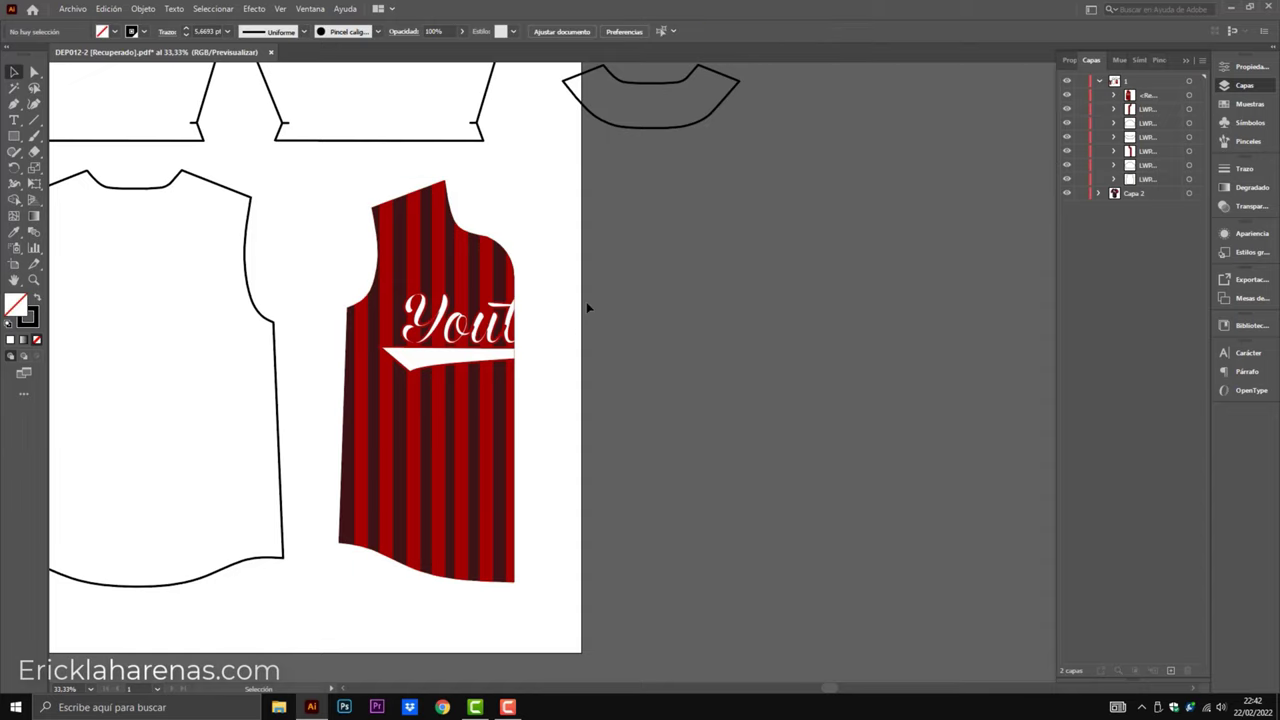
drag(567, 302, 481, 358)
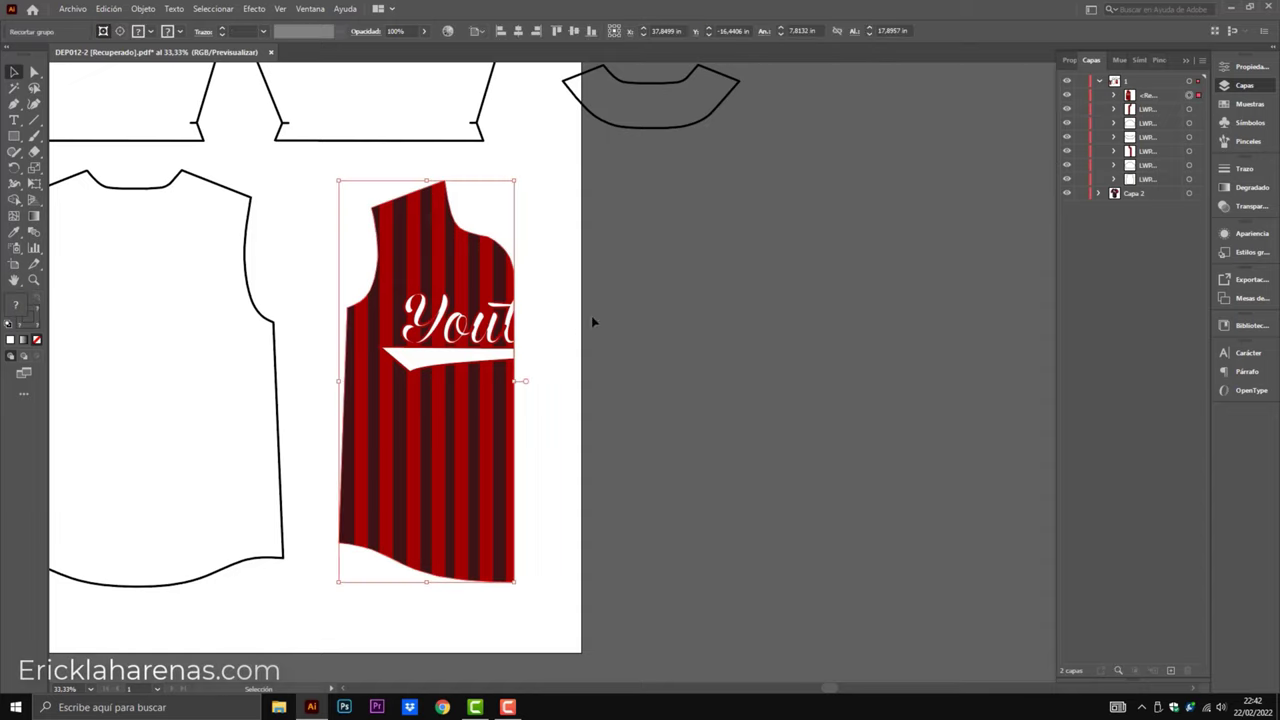
click(702, 290)
key(ctrl+z)
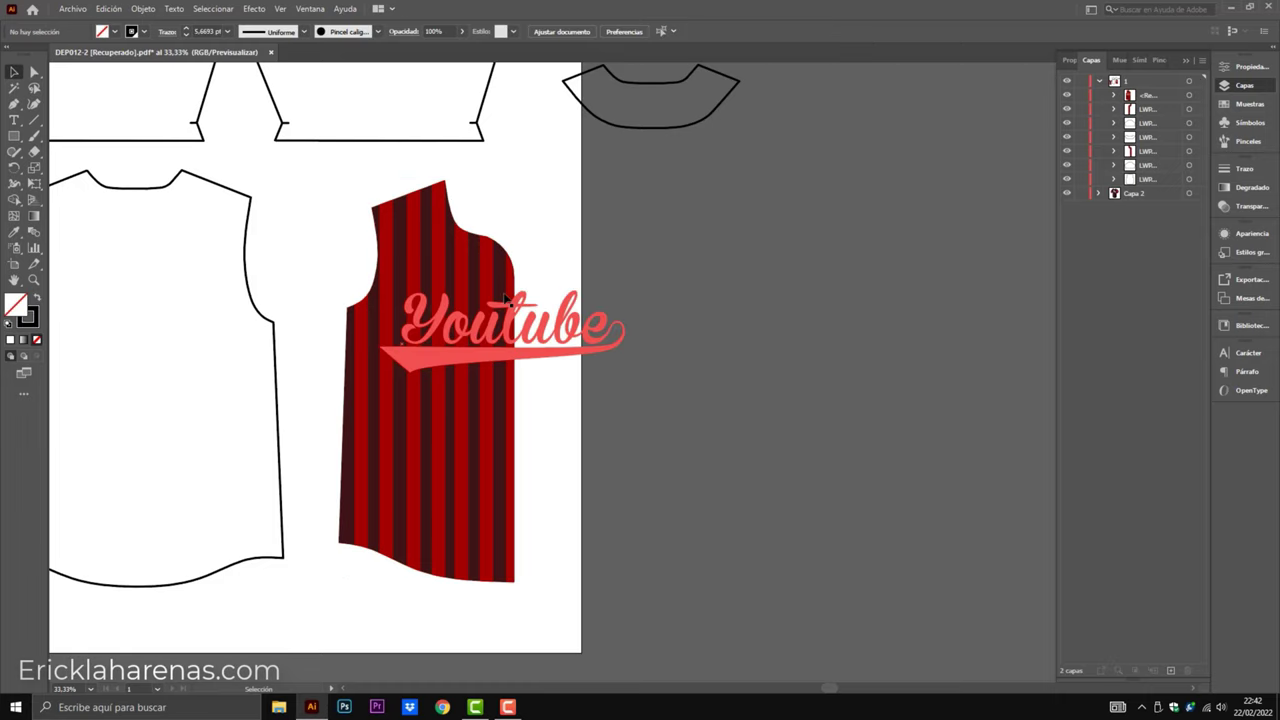
key(ctrl+shift+z)
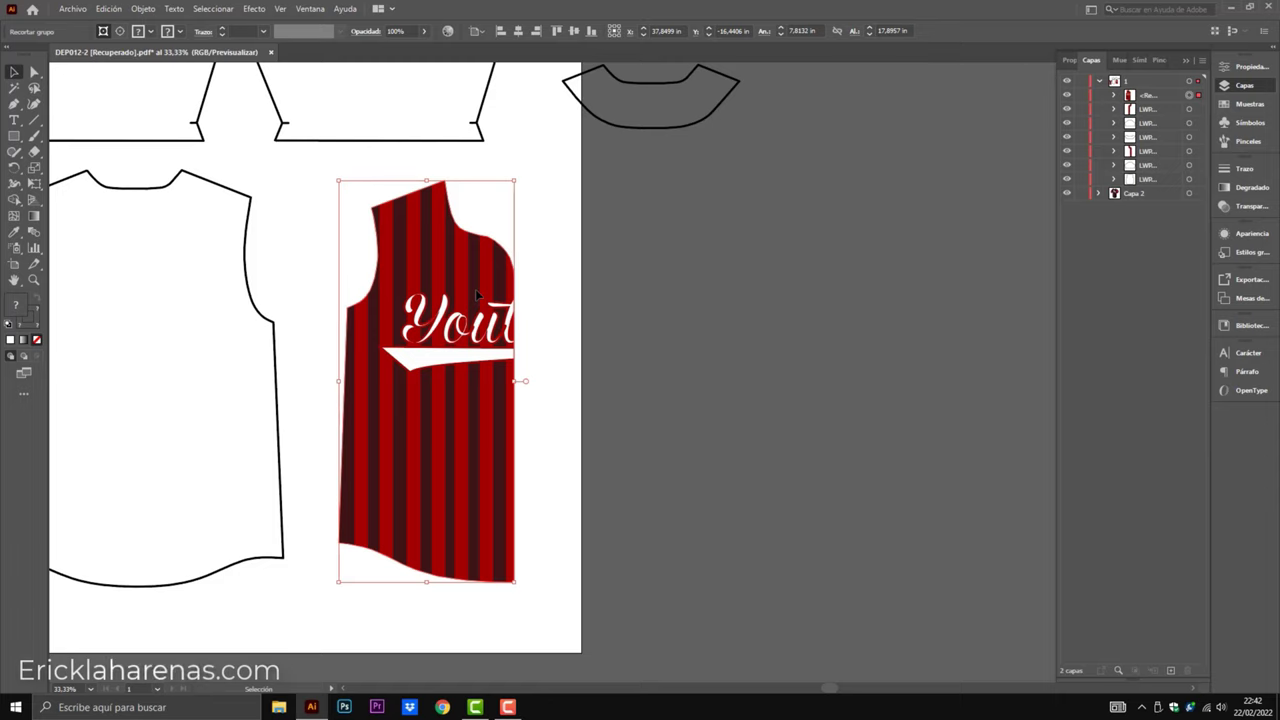
Select the front piece's clipping path in Layers and copy it.
click(1115, 95)
click(1189, 109)
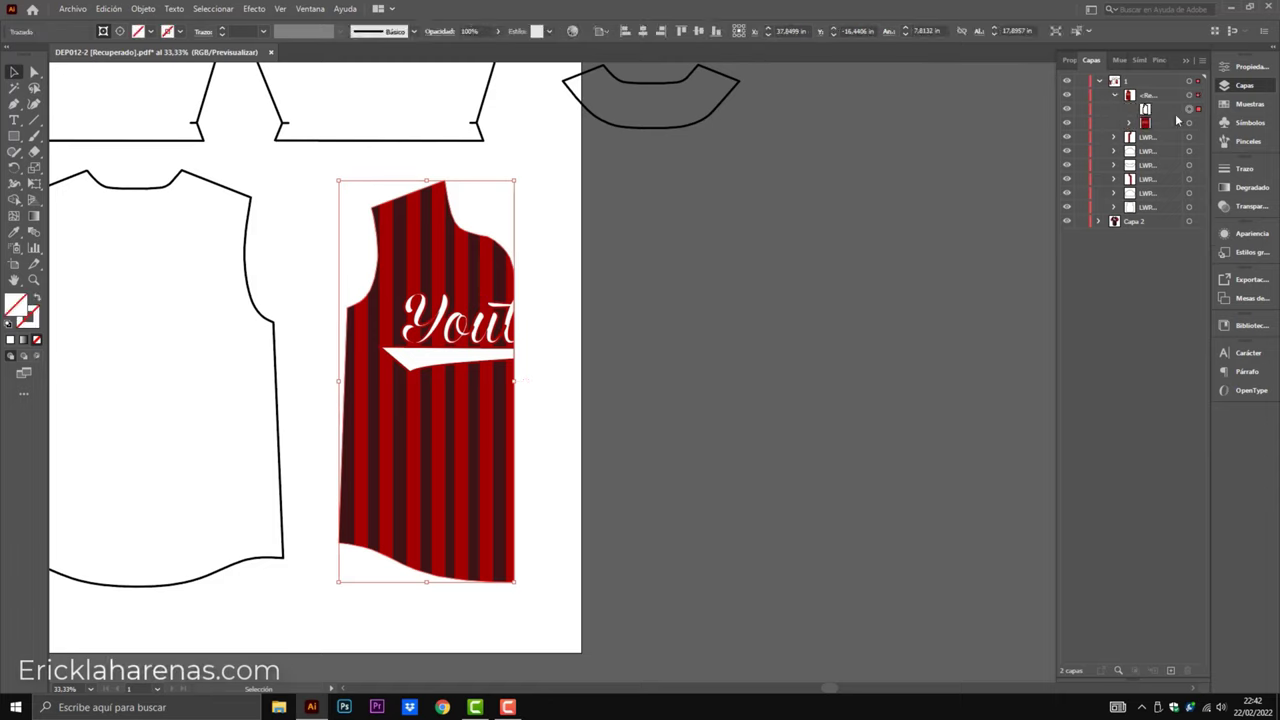
key(a)
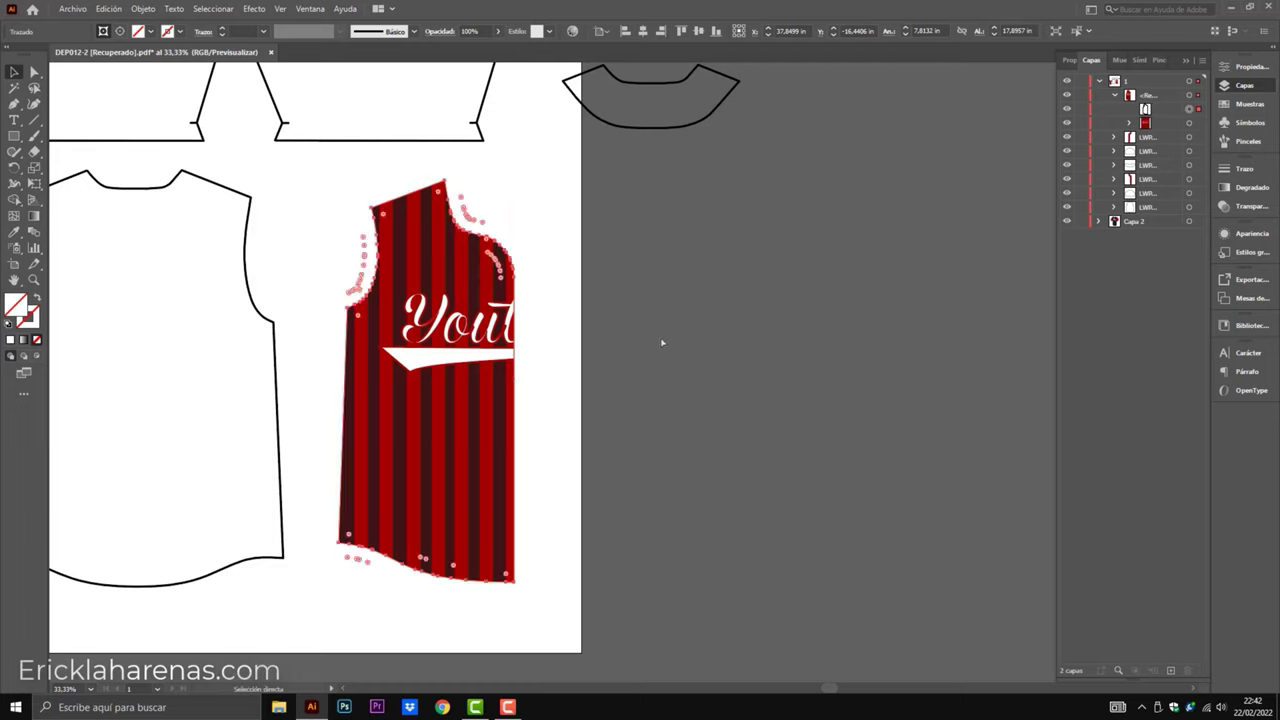
key(ctrl+v)
Paste a copy of the front piece outline and mirror it.
key(v)
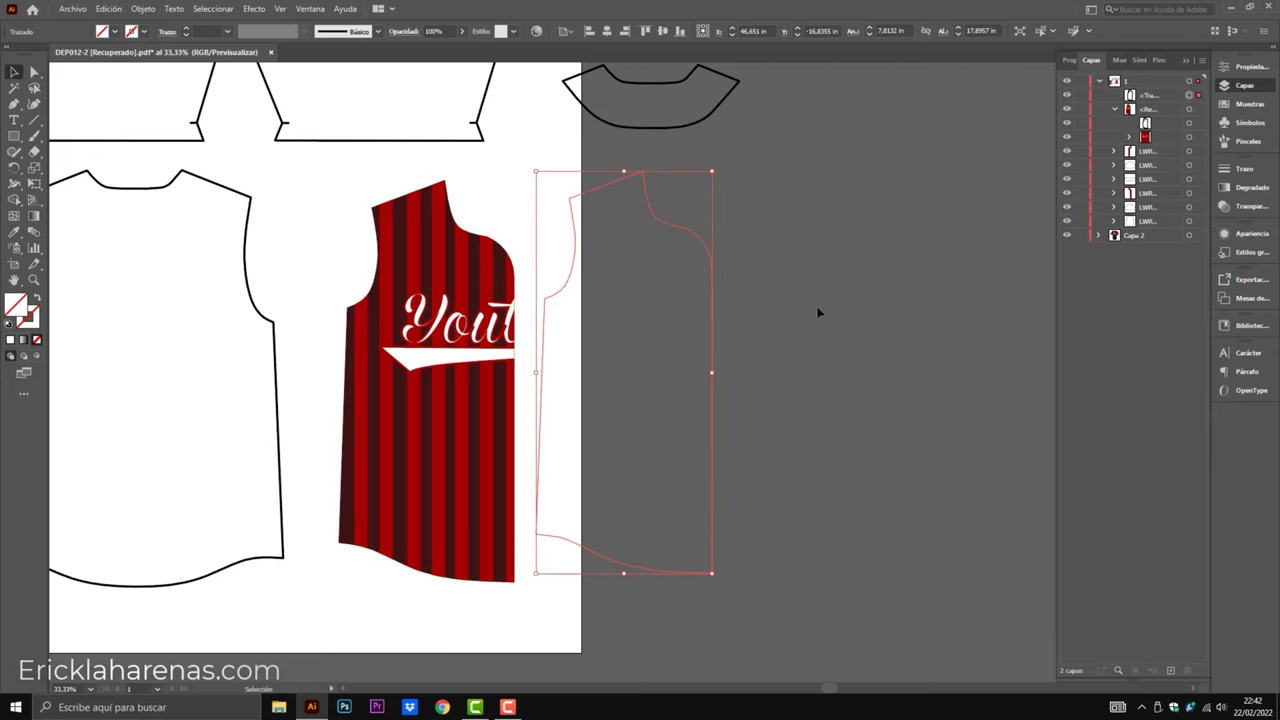
right_click(714, 303)
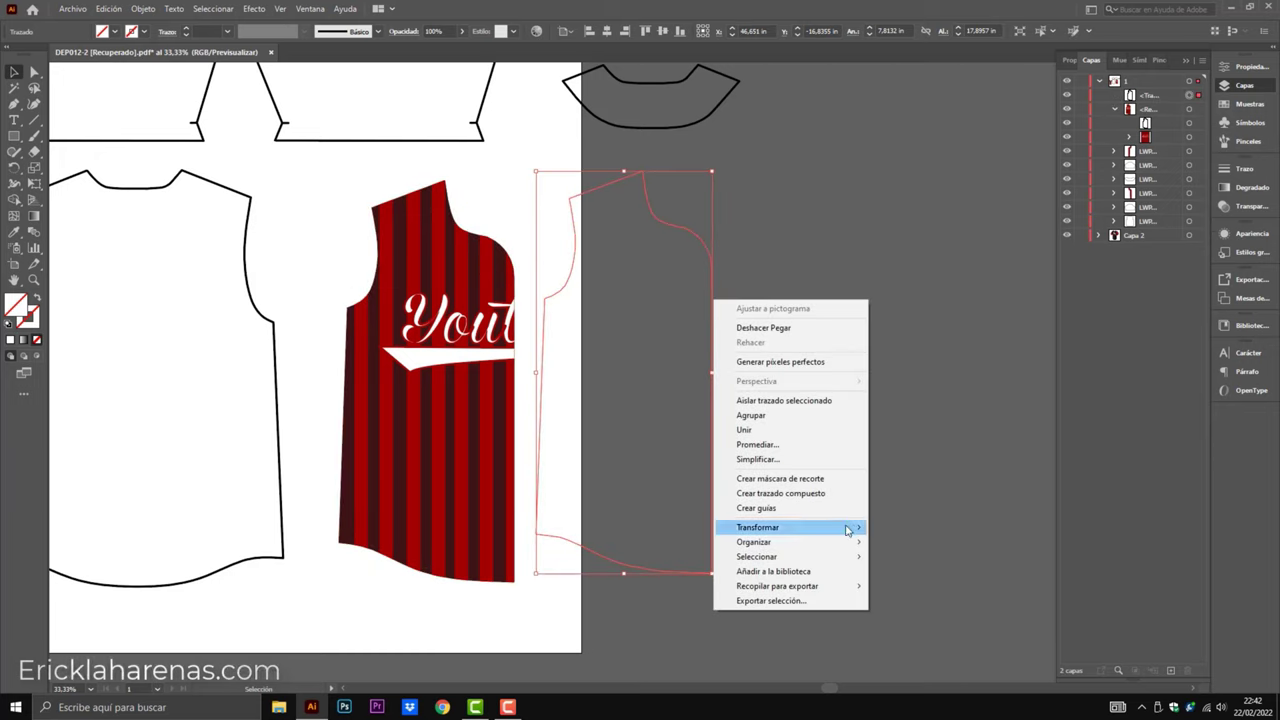
mouse_move(758, 527)
click(902, 576)
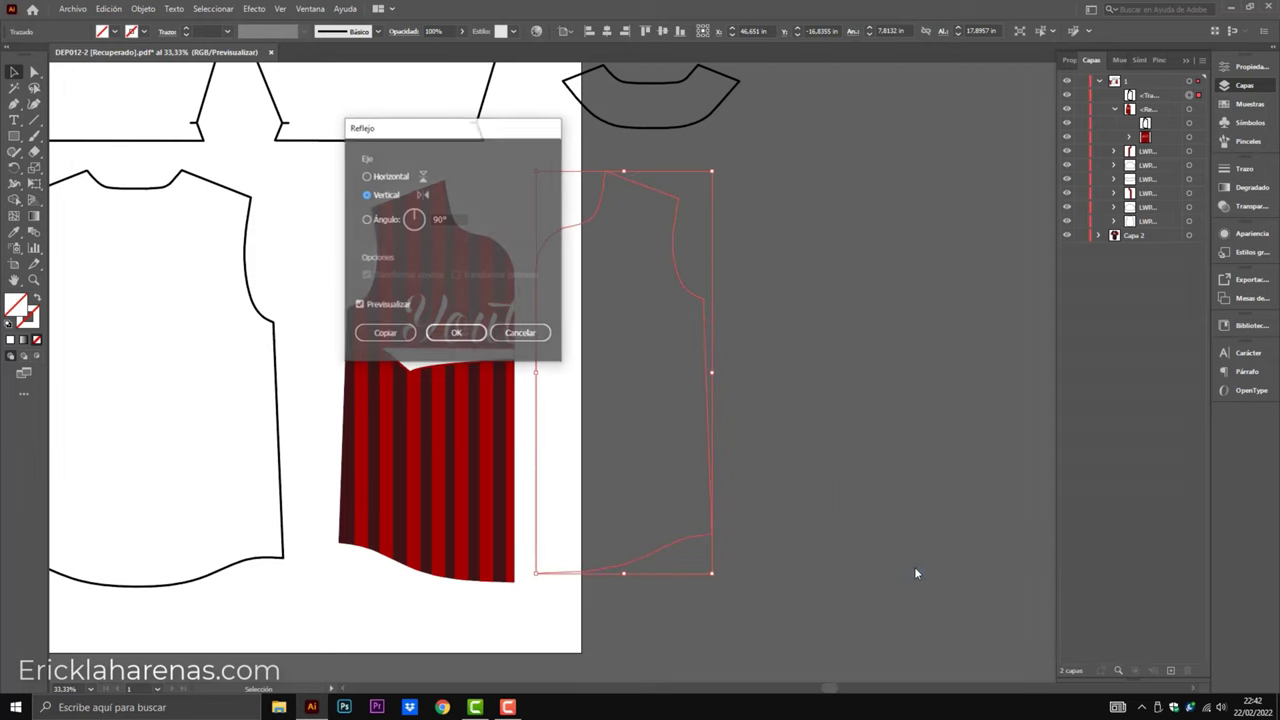
click(468, 333)
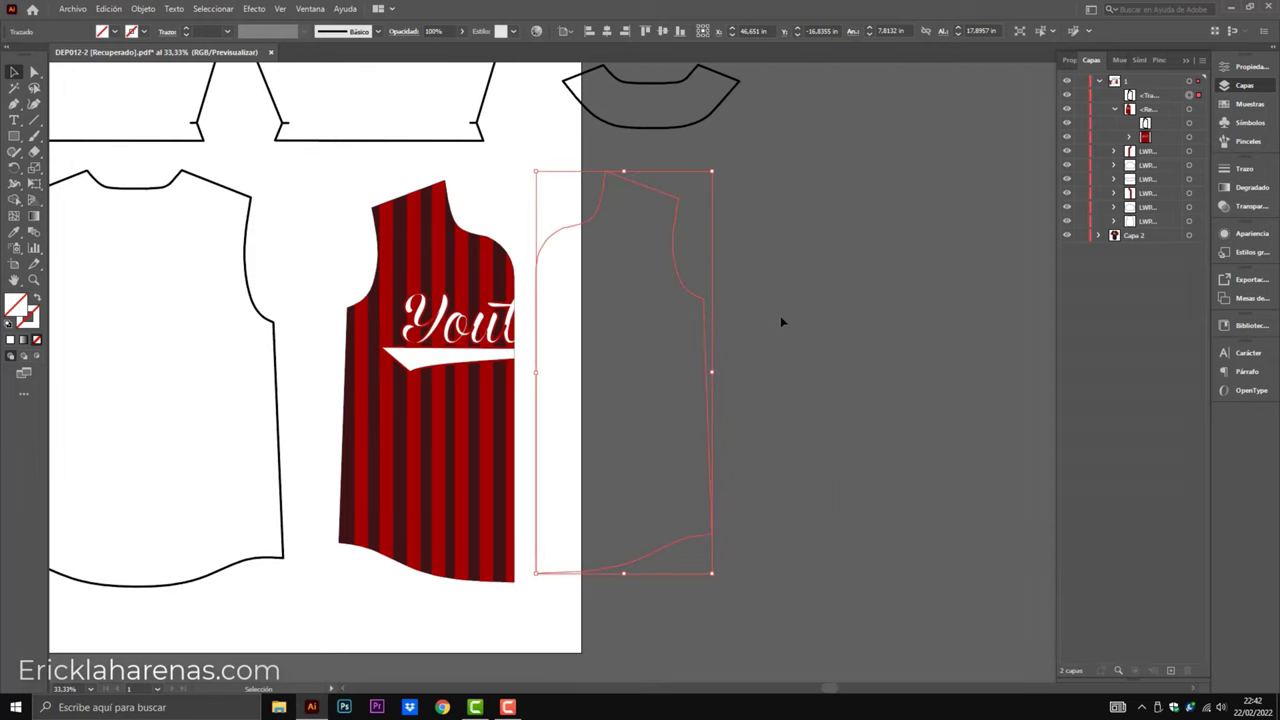
click(690, 293)
click(644, 365)
Set the mirrored outline's stroke weight to 0.75 pt.
text(0,25)
key(Return)
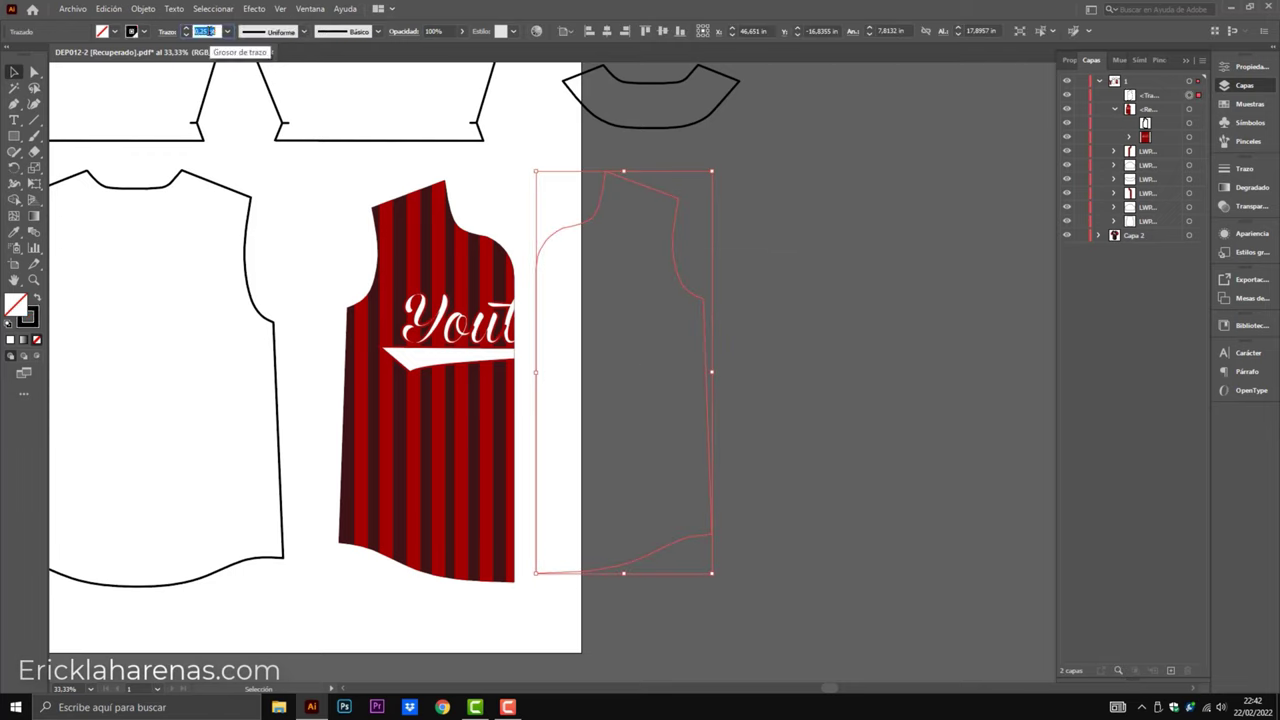
key(Up)
click(752, 252)
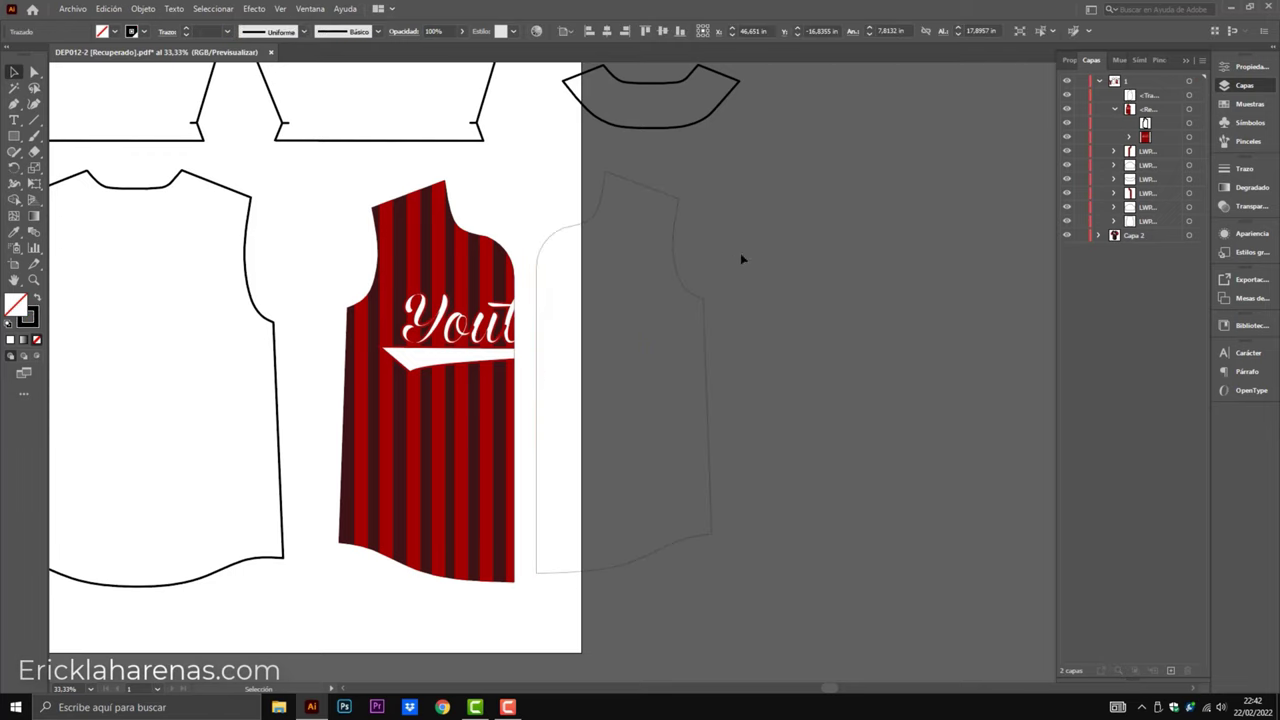
click(672, 326)
Place the outline beside the striped half and paste a stripes copy in front.
drag(698, 291, 626, 330)
click(474, 320)
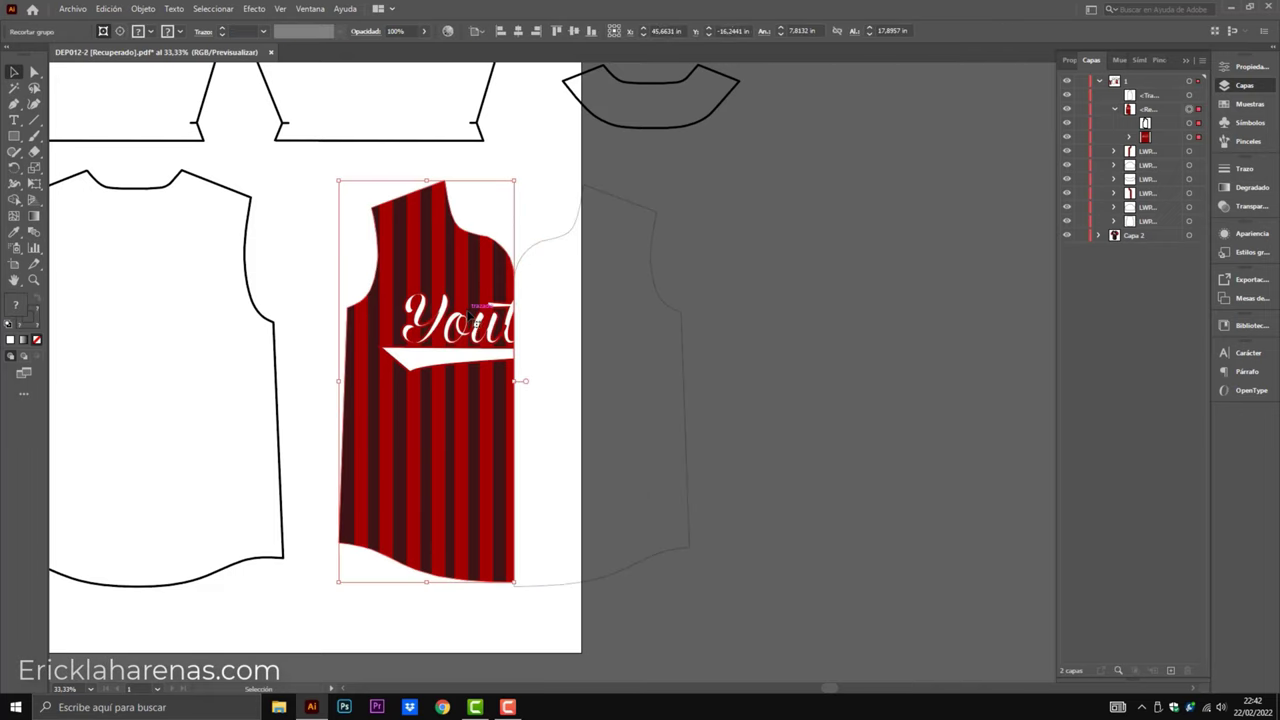
click(1190, 139)
key(a)
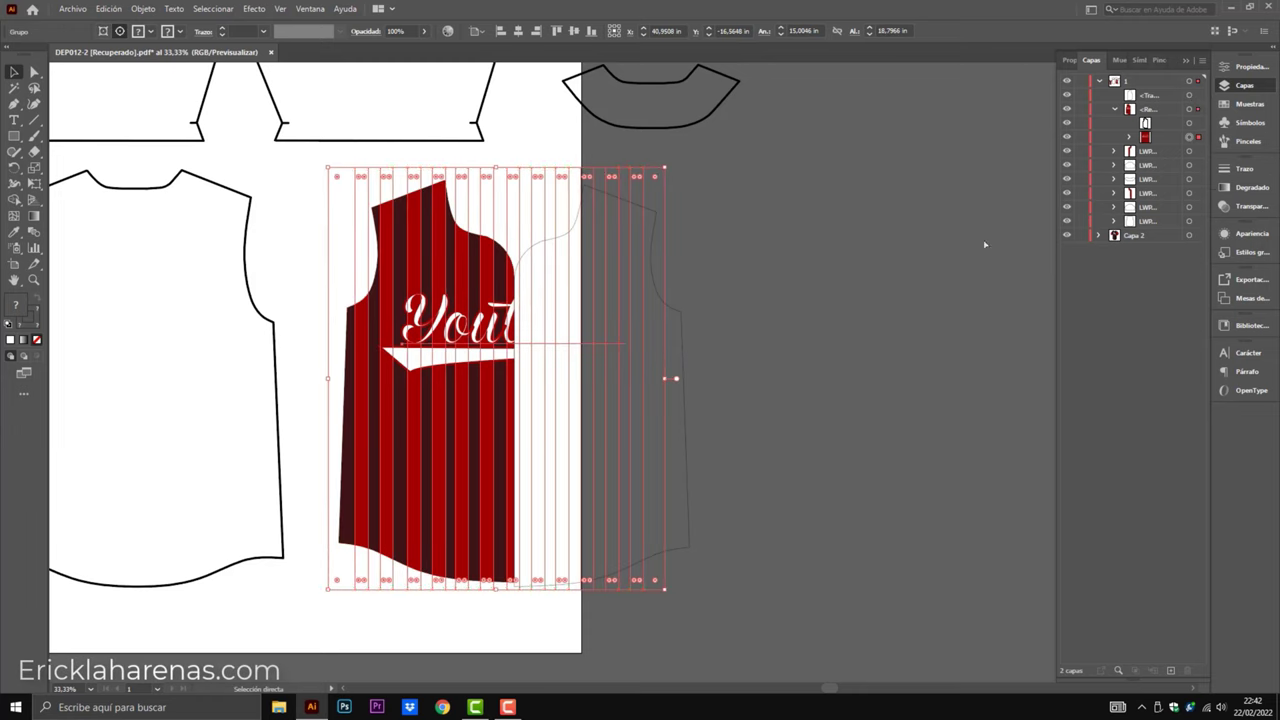
key(ctrl+v)
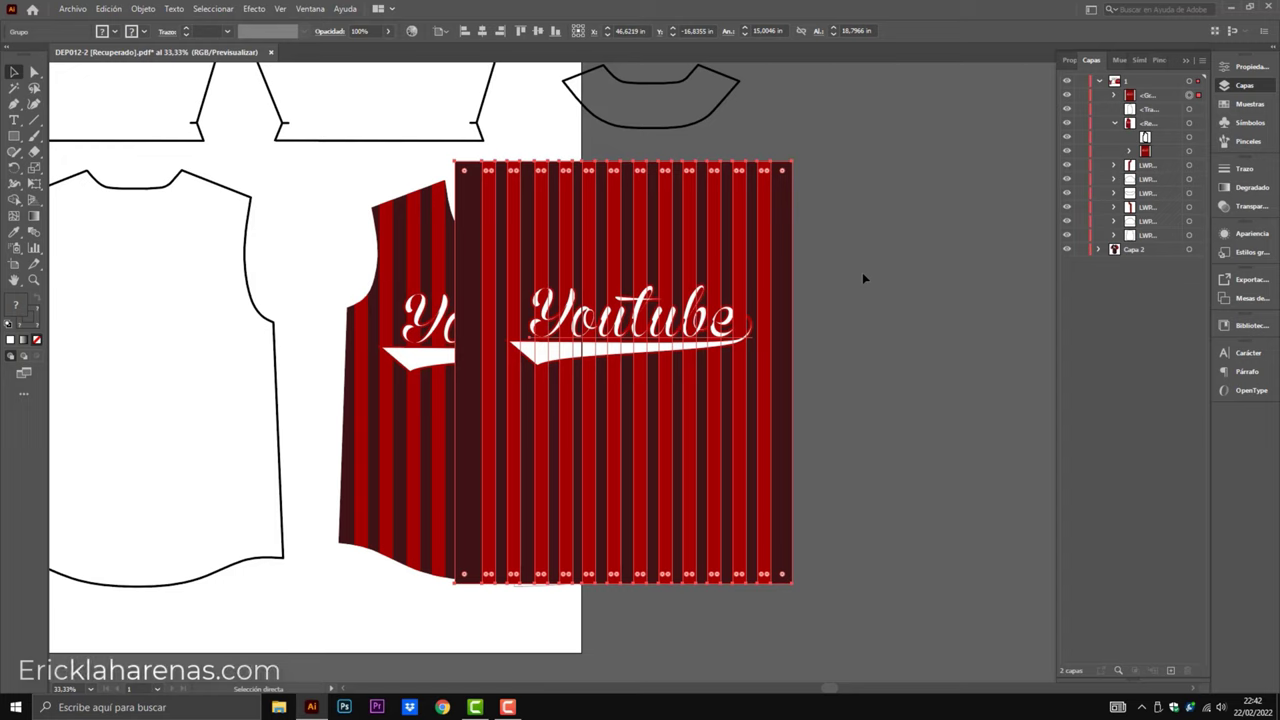
key(ctrl+z)
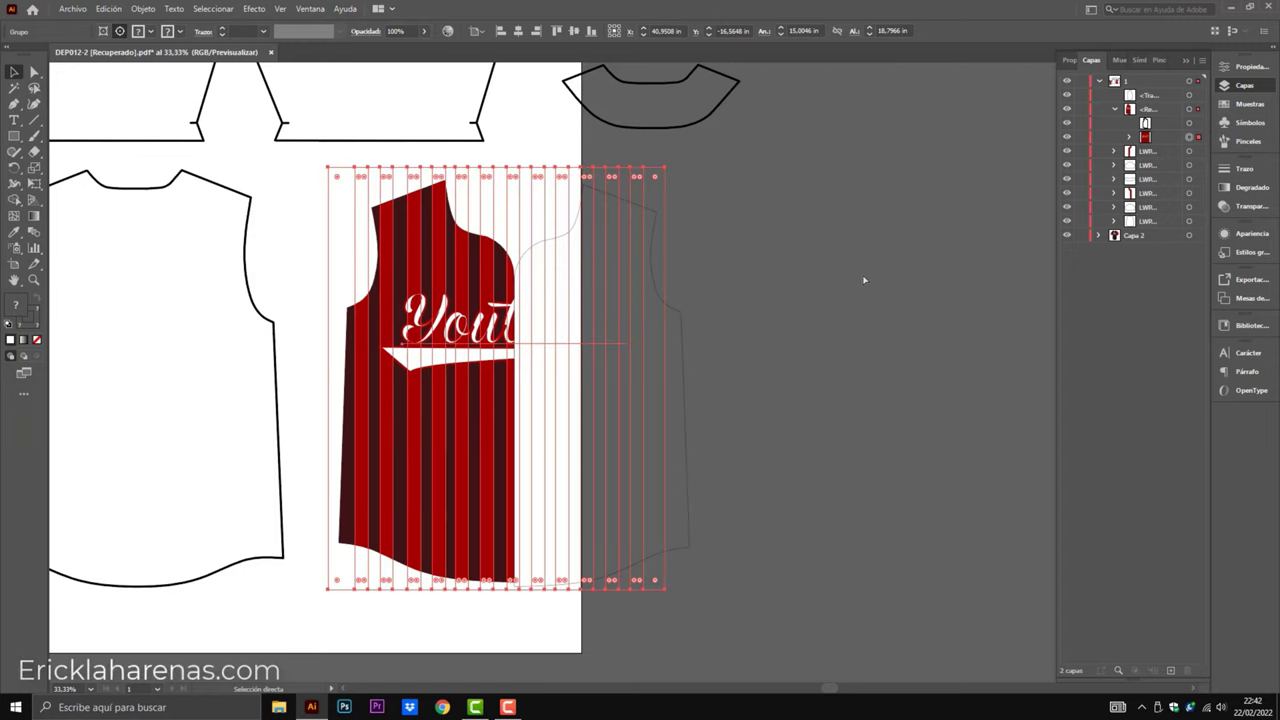
key(v)
key(ctrl+f)
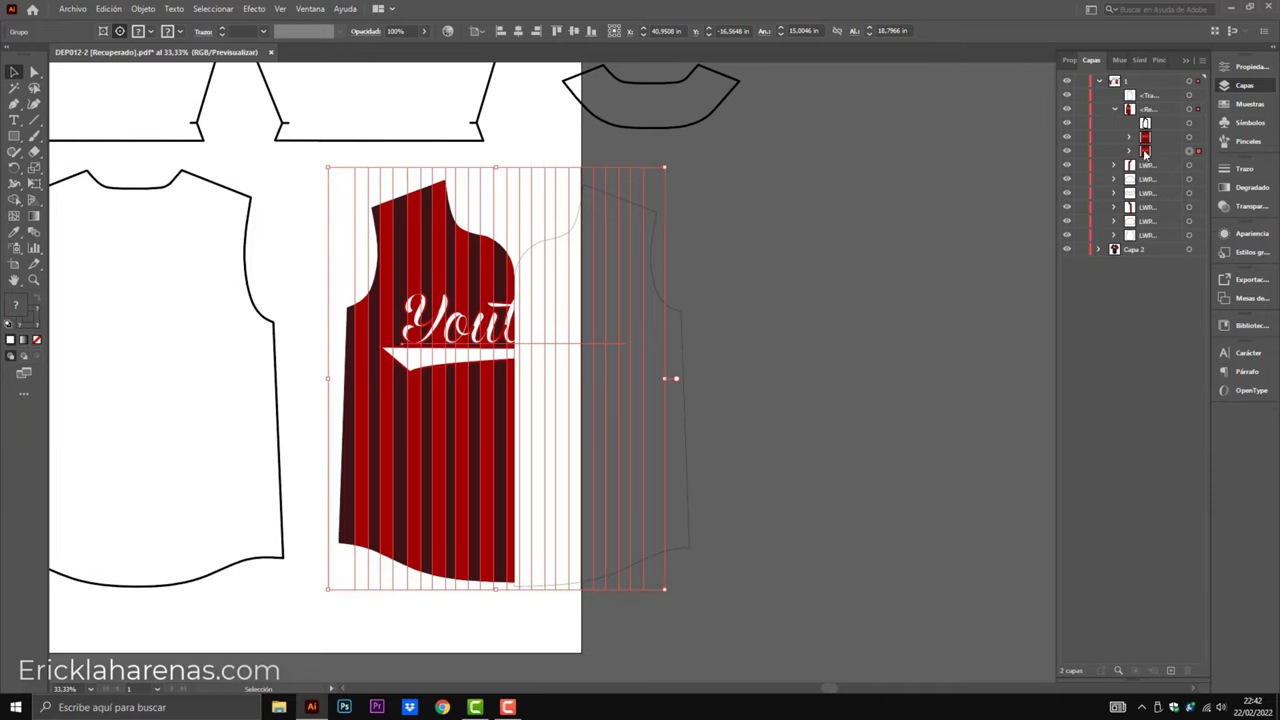
mouse_move(1150, 153)
mouse_down()
mouse_move(1148, 101)
mouse_move(1140, 110)
mouse_up()
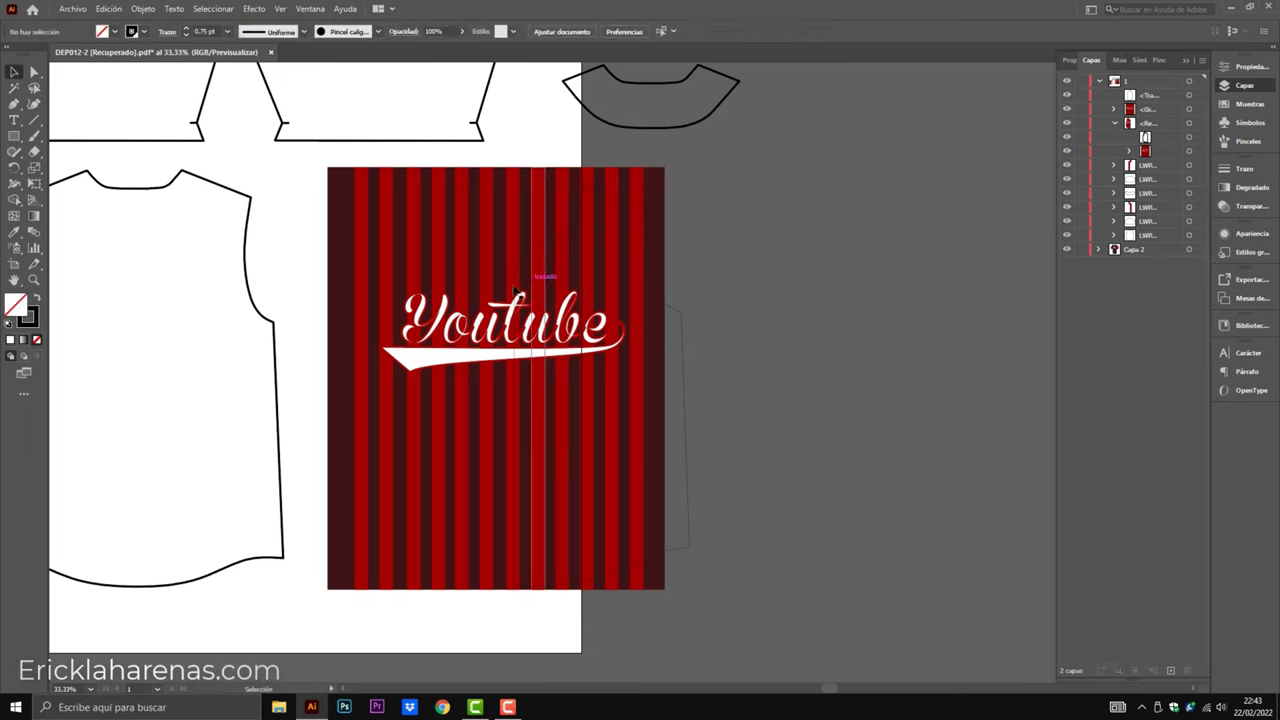
Move the striped copy over the second outline and clip it to the shirt shape.
drag(496, 293, 540, 293)
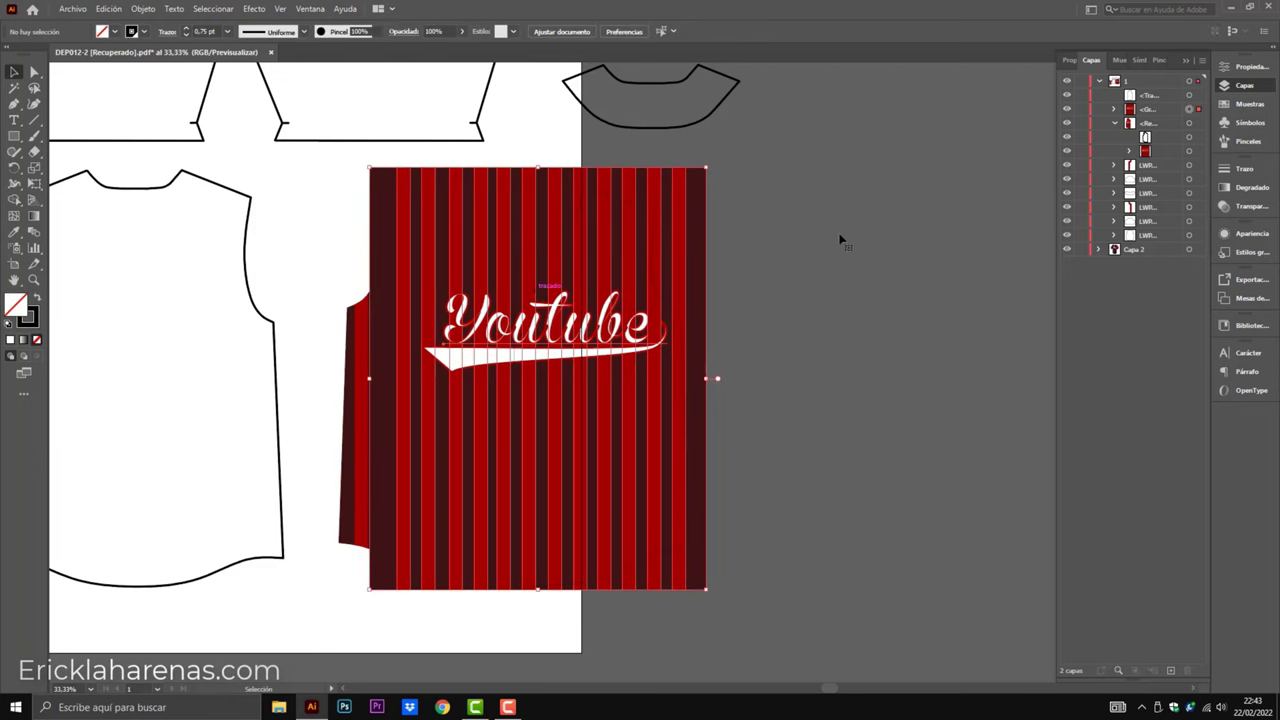
right_click(638, 354)
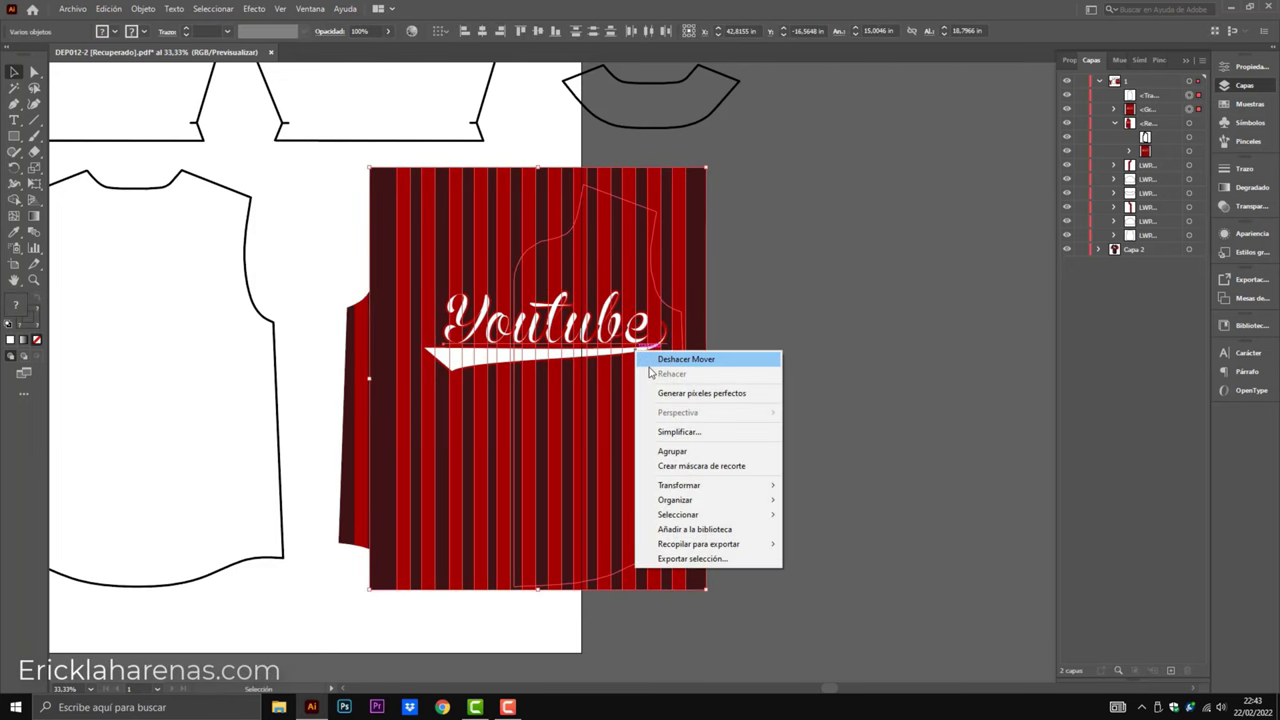
click(730, 466)
click(783, 354)
Align the right front half against the left half and bring the red piece alongside.
mouse_move(657, 403)
mouse_down()
mouse_move(604, 347)
mouse_move(585, 351)
mouse_up()
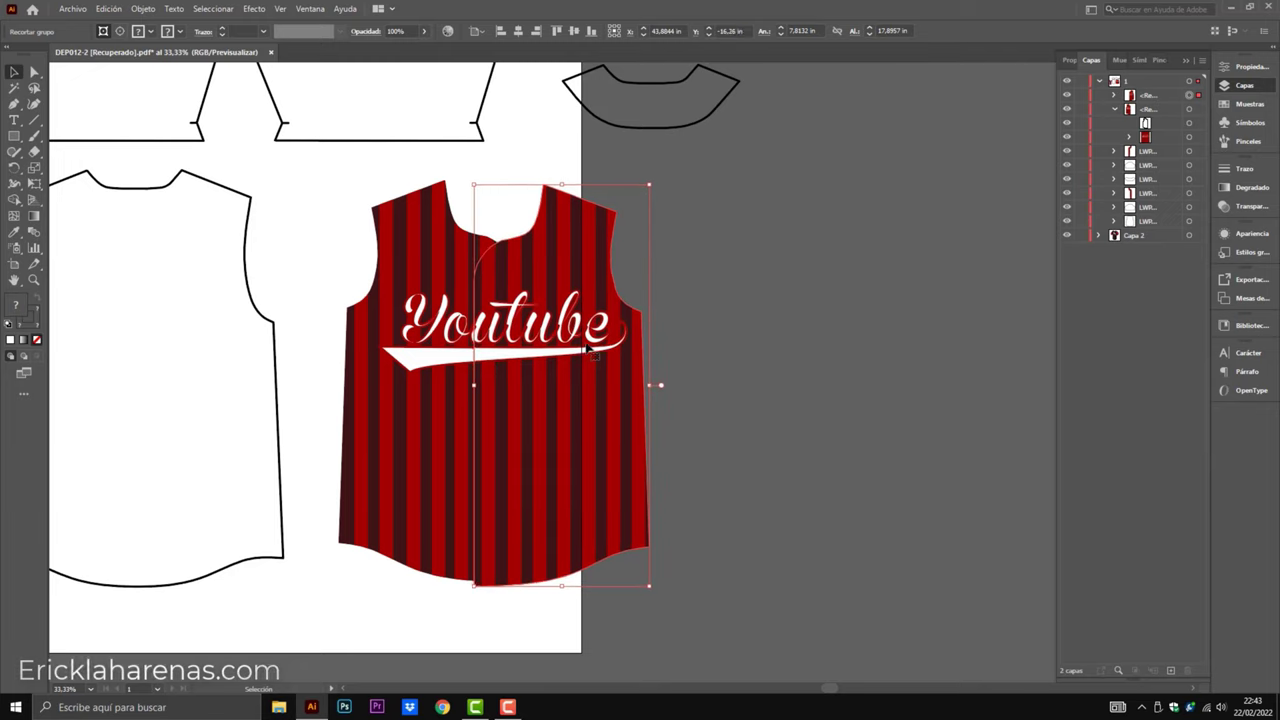
click(788, 331)
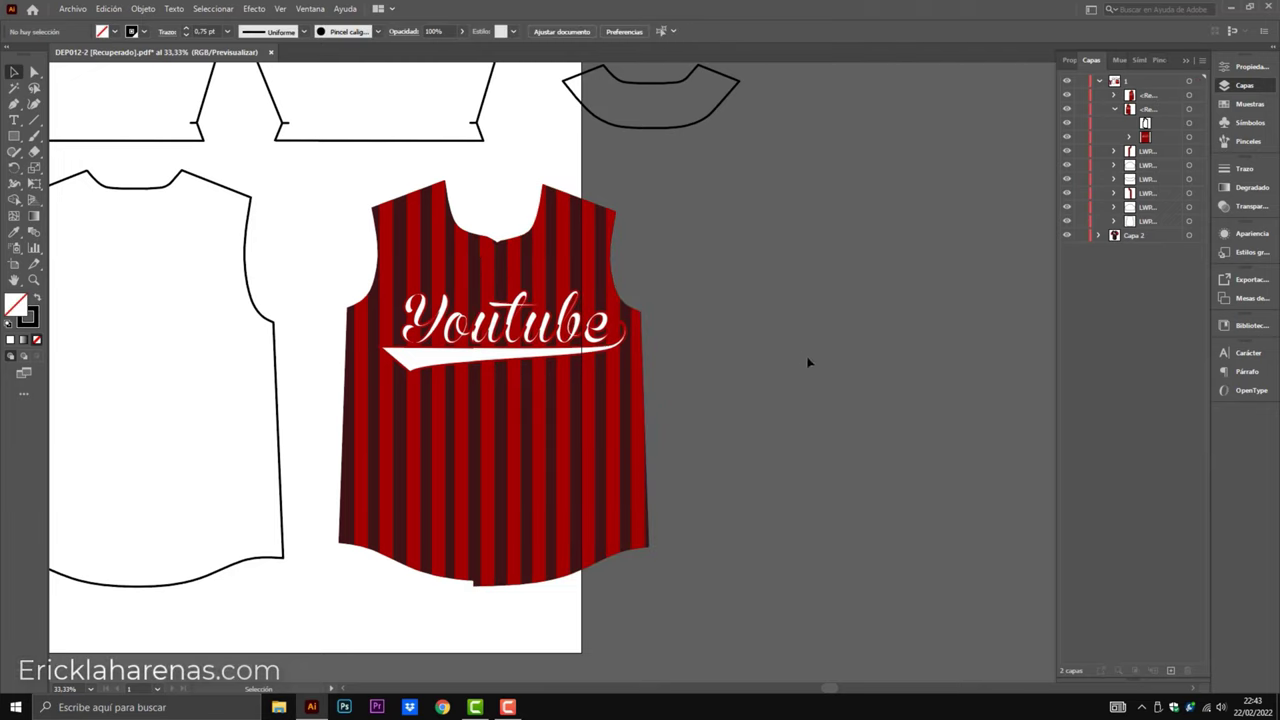
drag(585, 335, 586, 328)
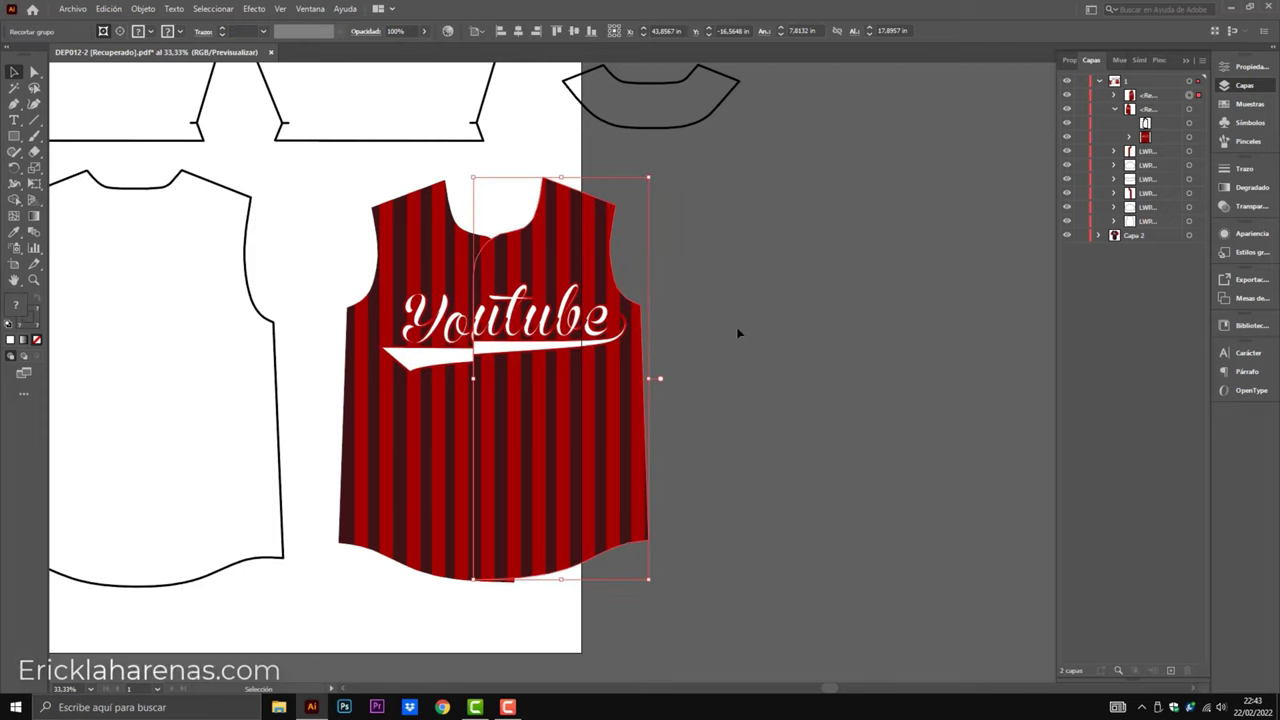
key(Down)
key(Down)
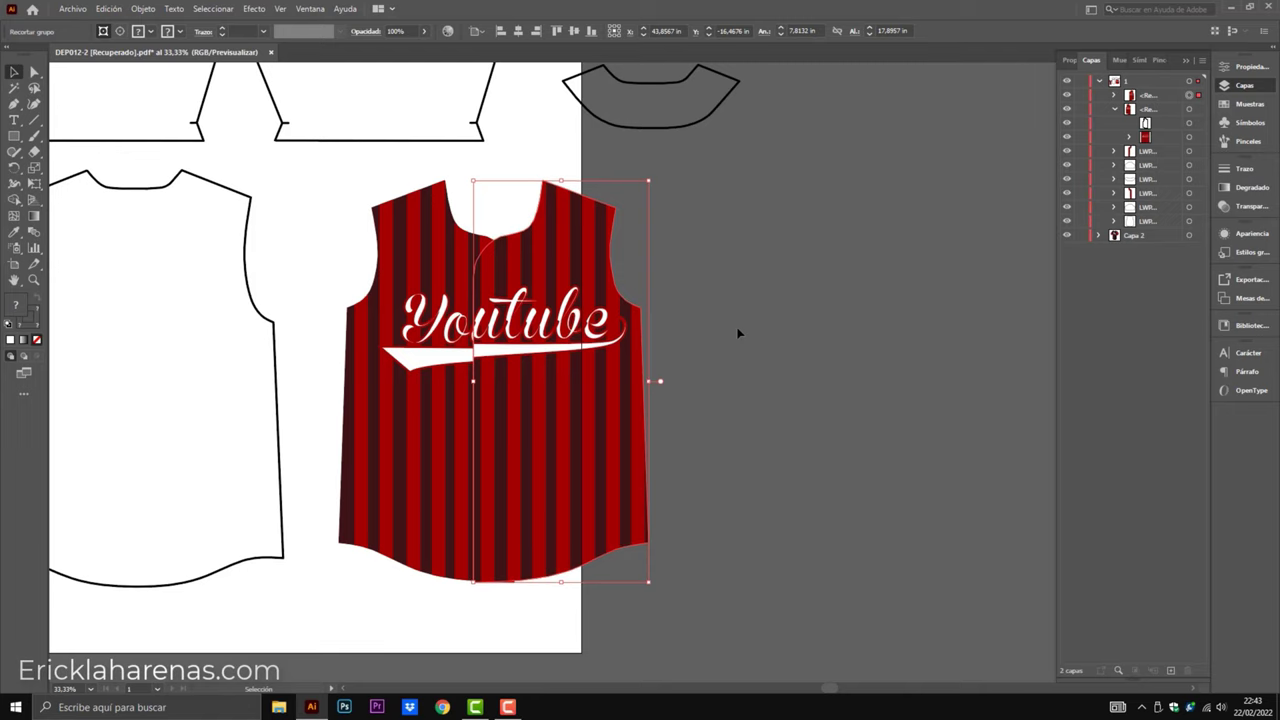
click(738, 333)
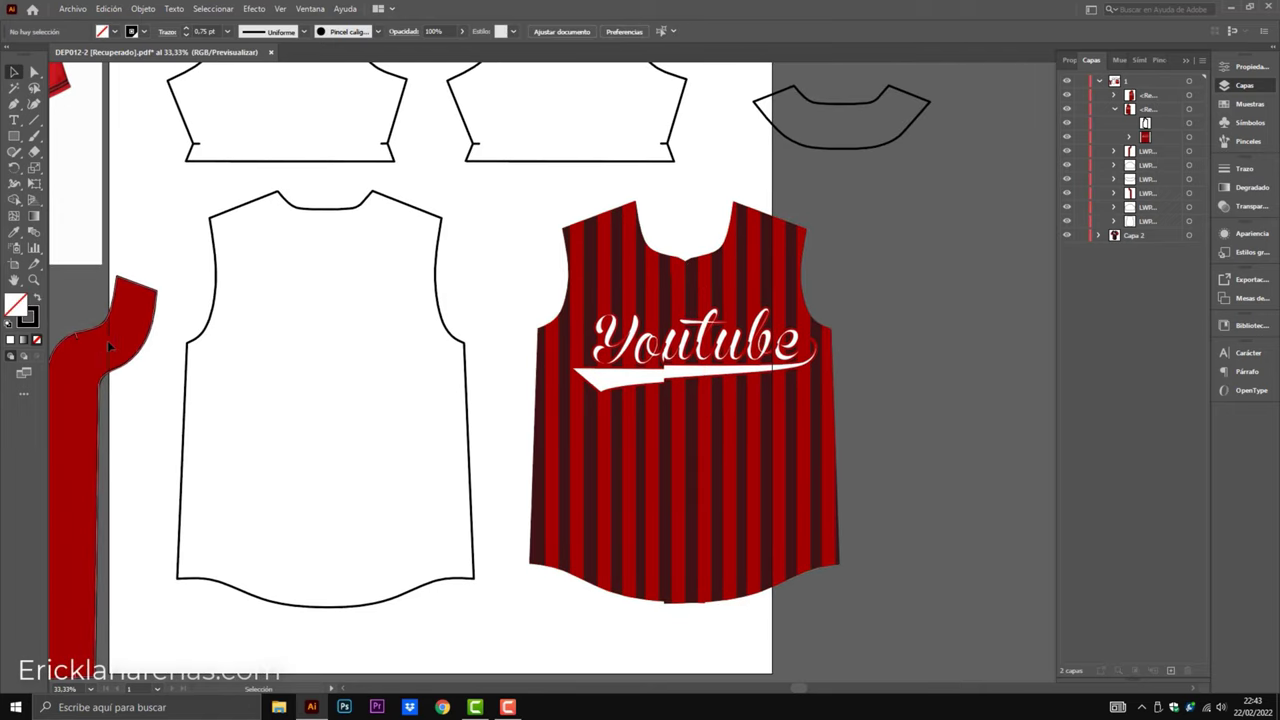
drag(107, 340, 846, 233)
Bring the red placket to the front with Traer al frente, trying it over the shirt centre.
right_click(846, 233)
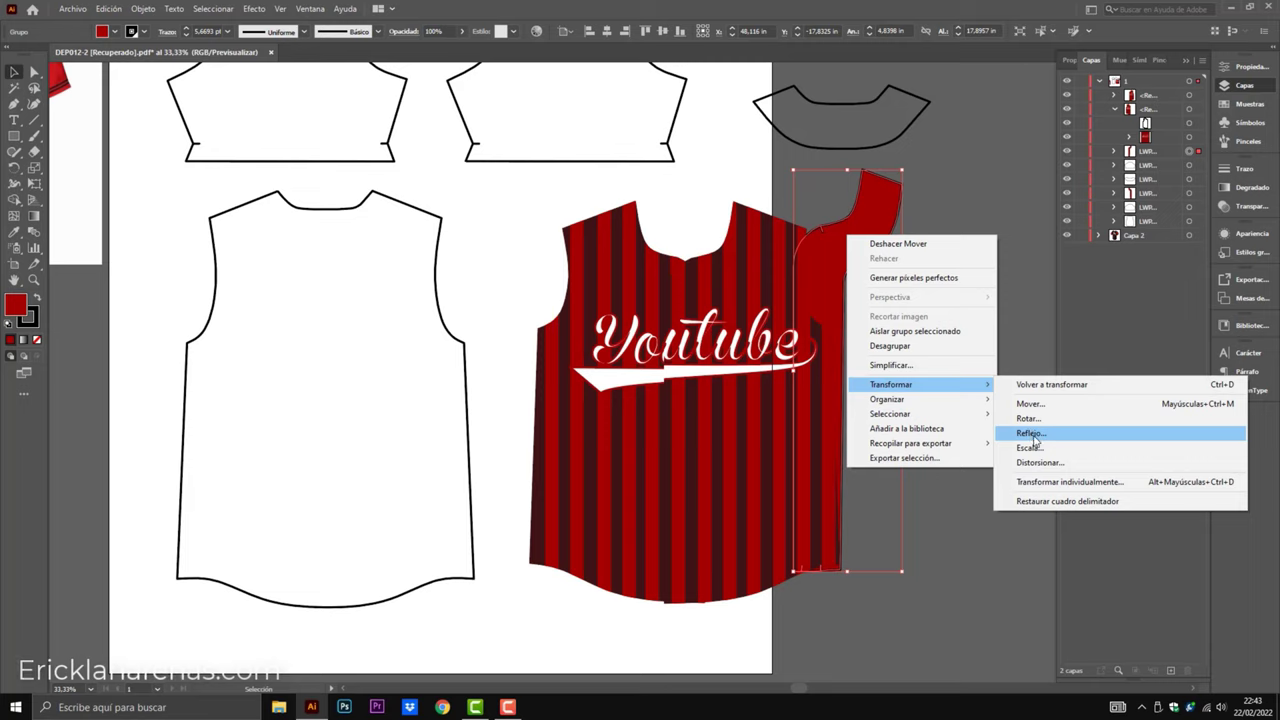
mouse_move(915, 399)
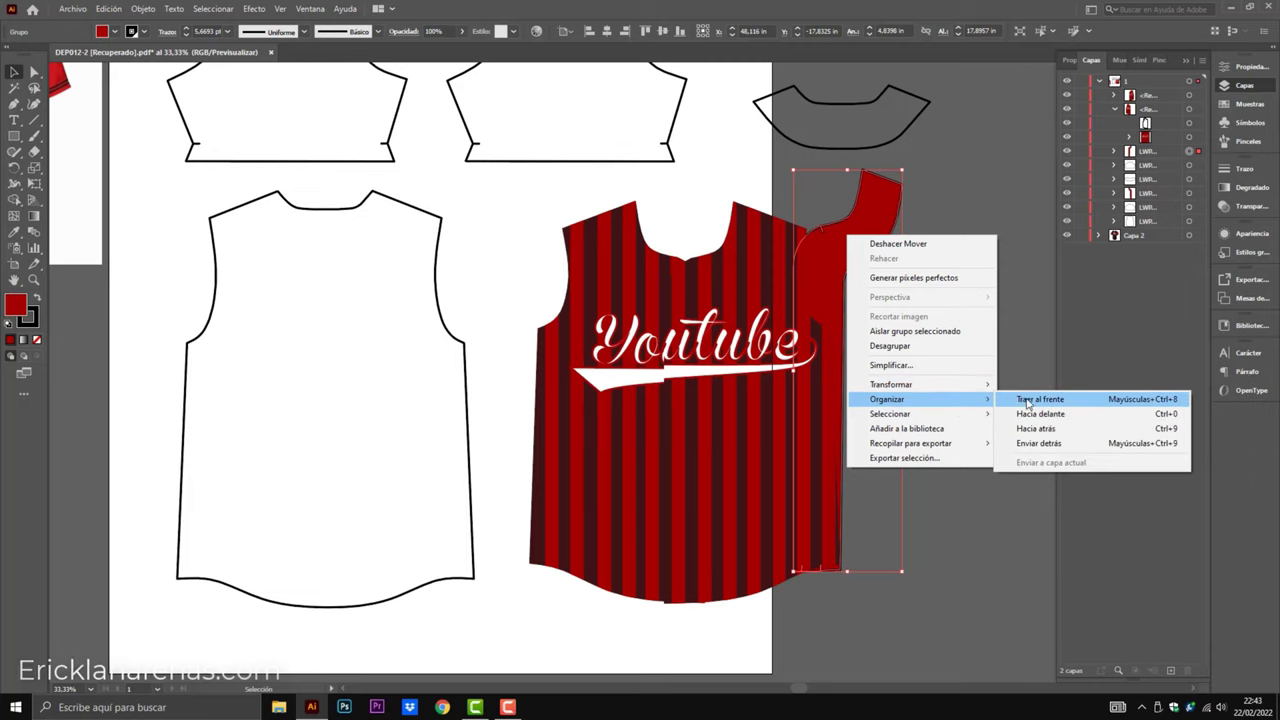
click(1027, 400)
drag(856, 239, 728, 262)
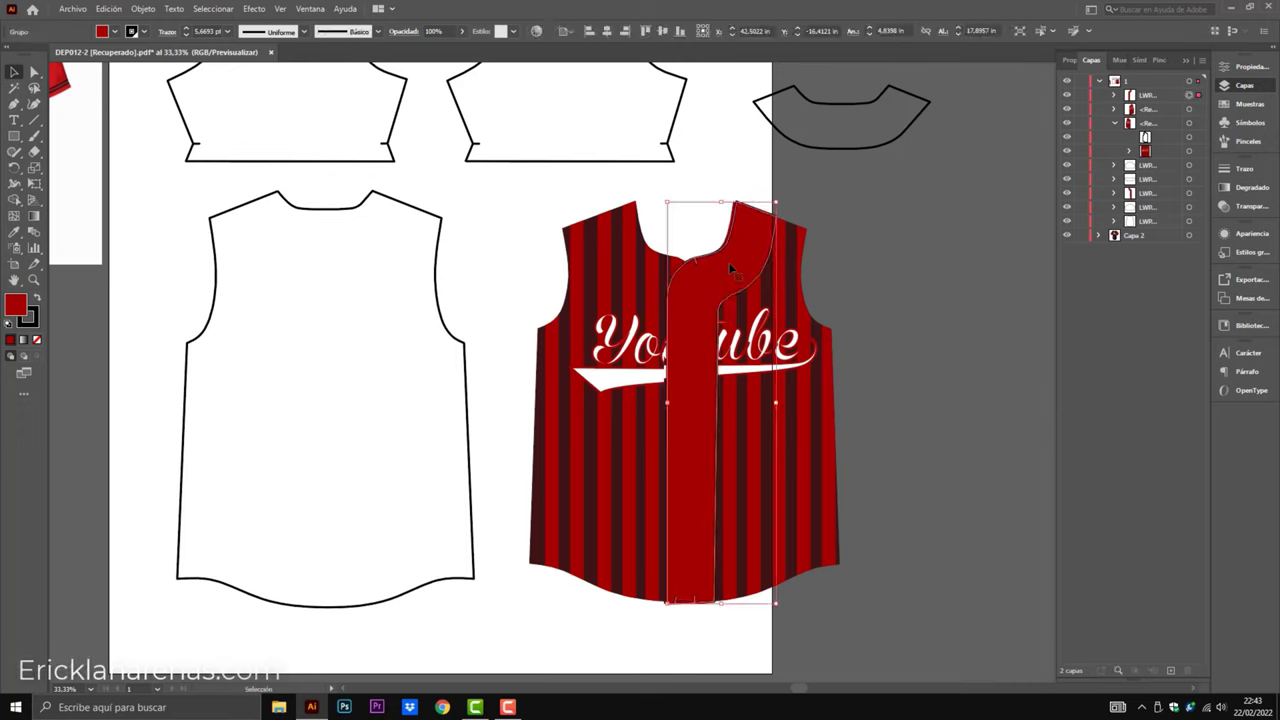
key(ctrl+z)
Move both red placket pieces side by side left of the artboard.
click(697, 290)
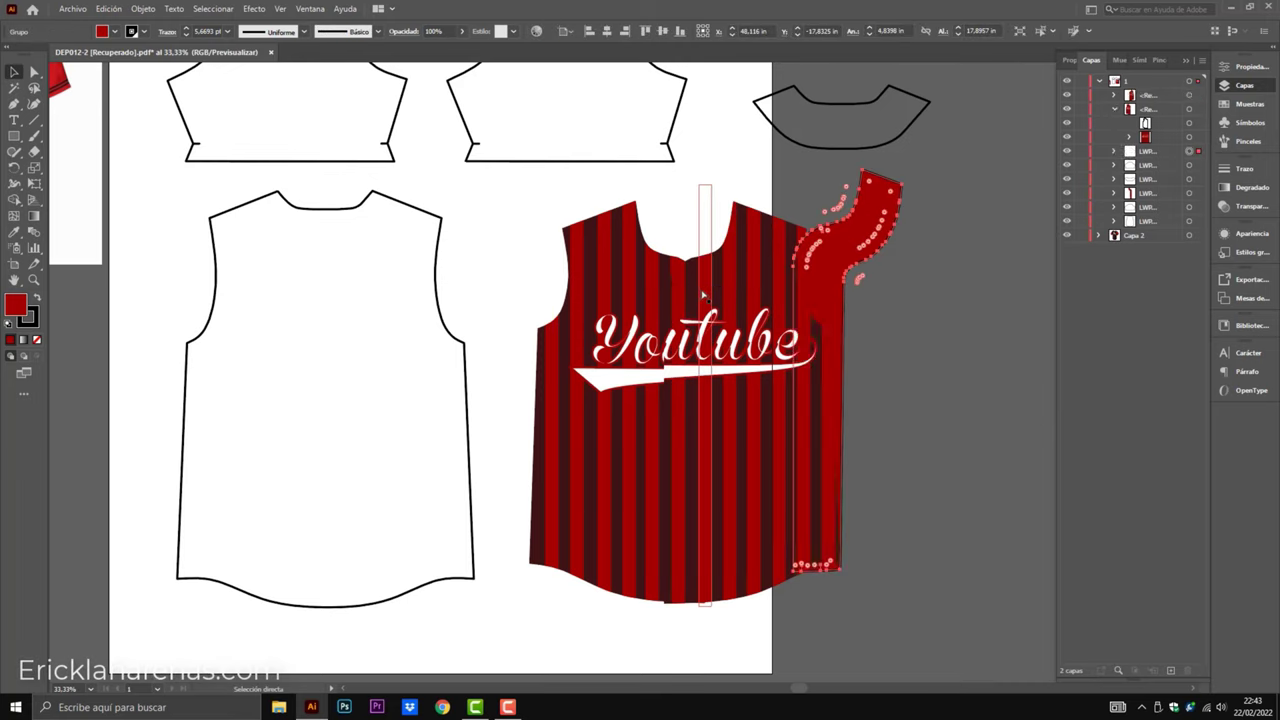
drag(880, 228, 187, 268)
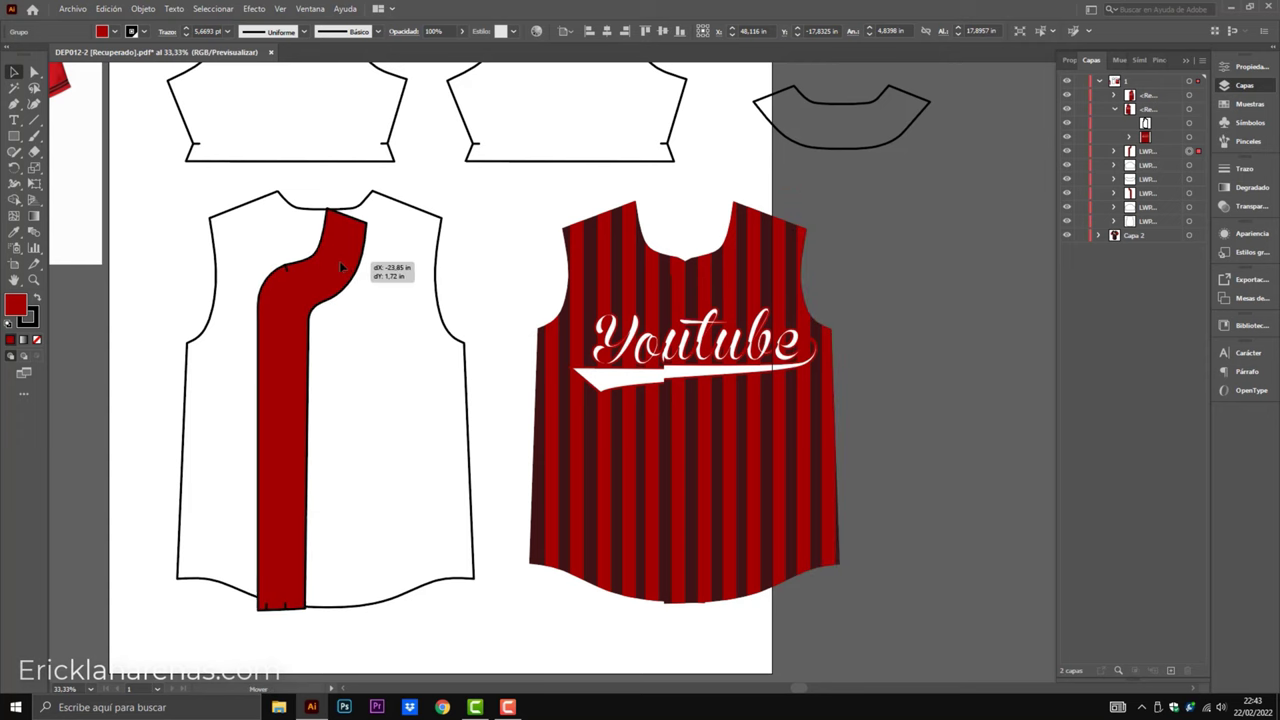
drag(379, 291, 474, 291)
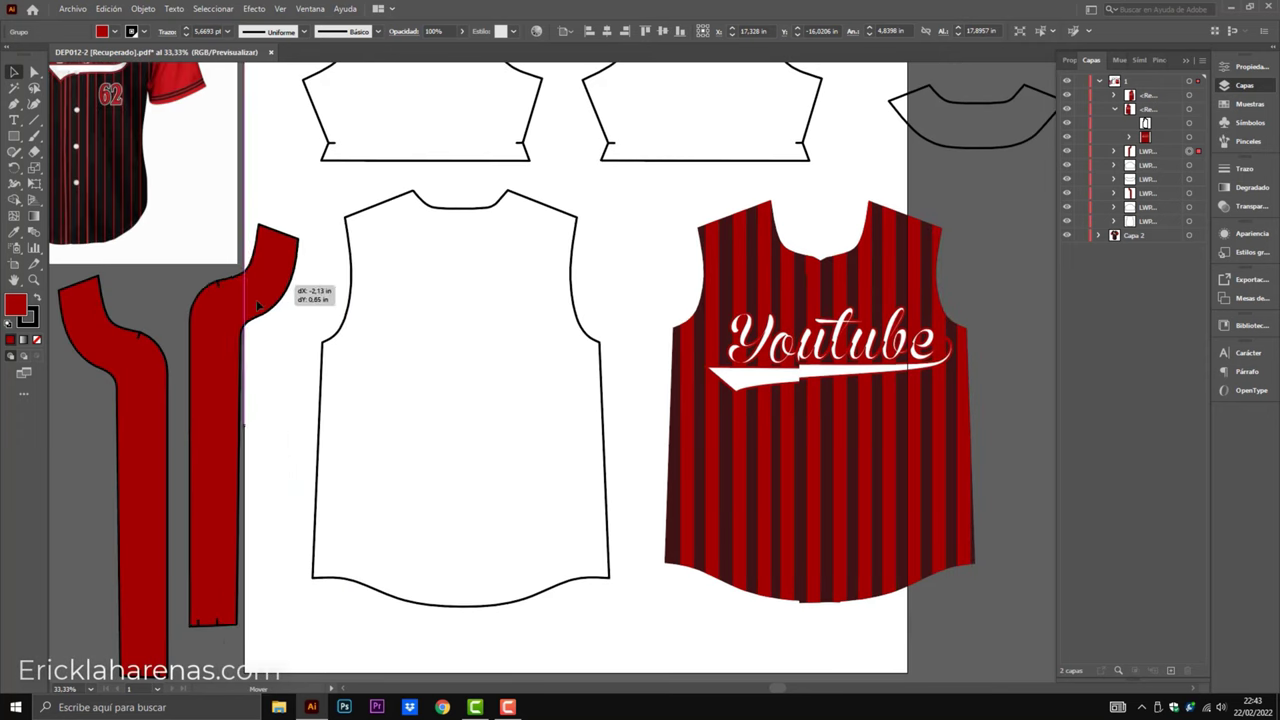
drag(328, 288, 245, 338)
Pull the right front half away and move the red stripes group over the blank jersey piece.
click(918, 320)
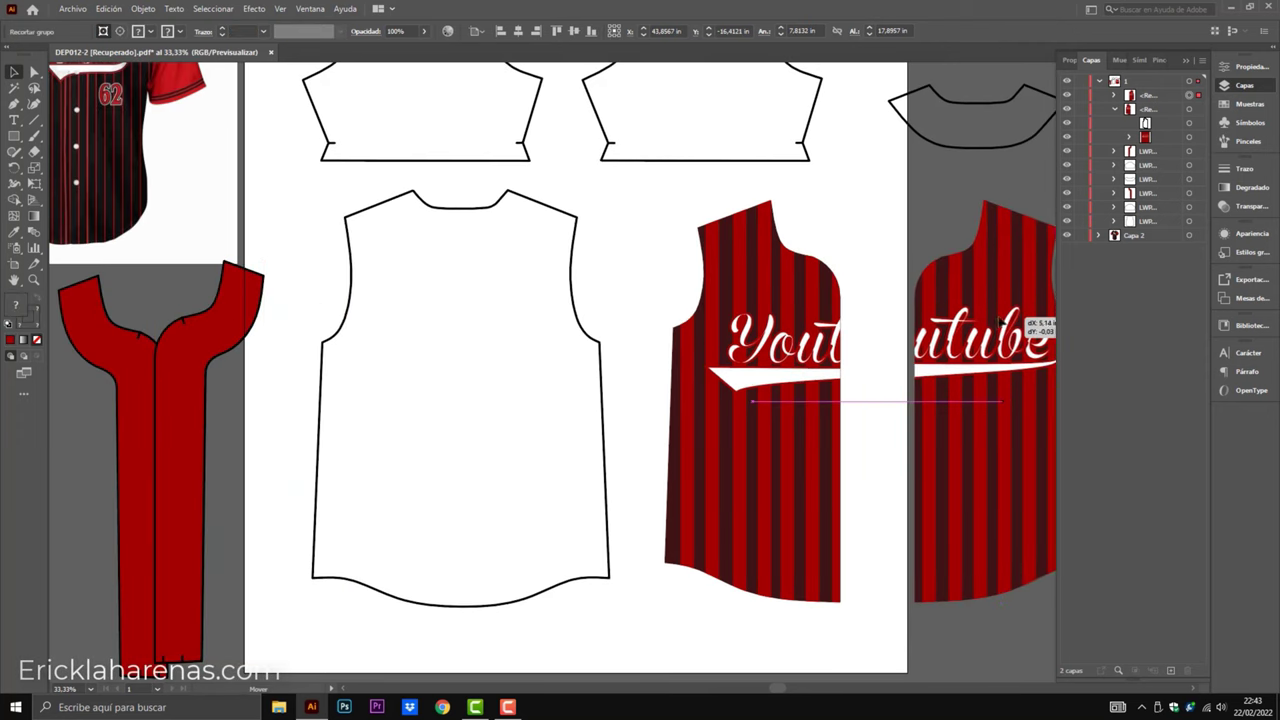
drag(918, 320, 1018, 334)
click(1189, 137)
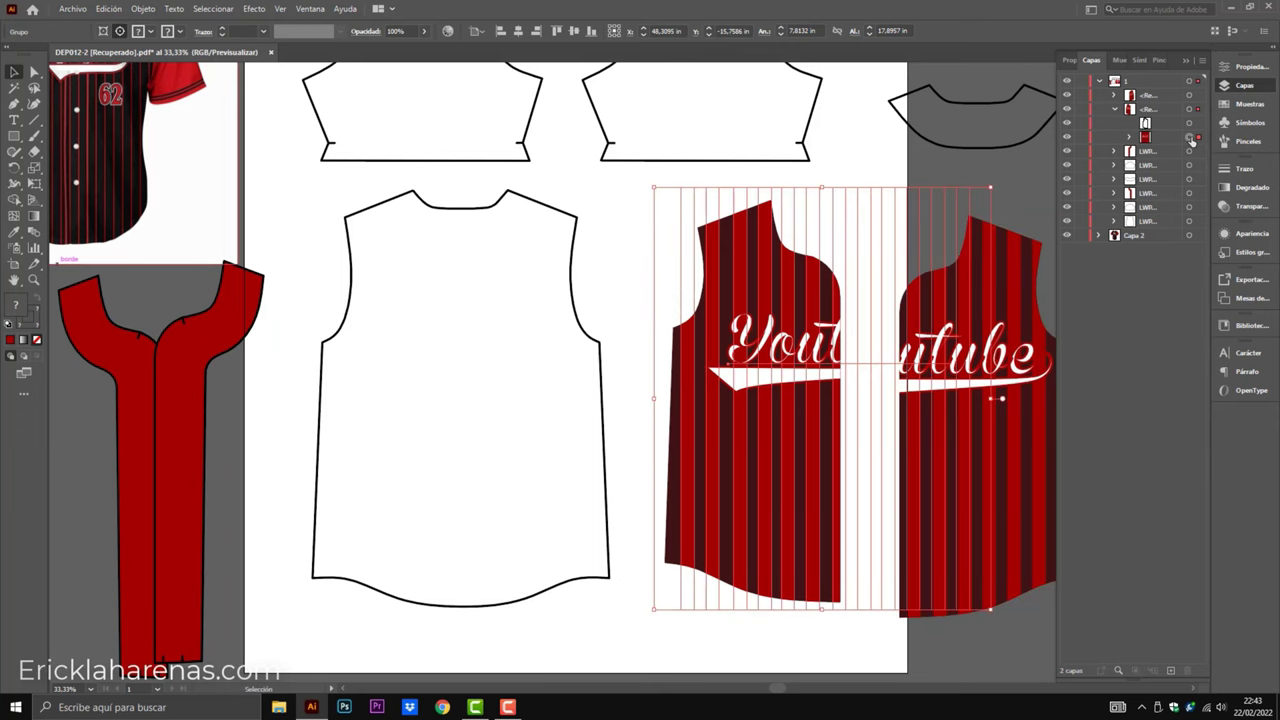
drag(840, 237, 456, 261)
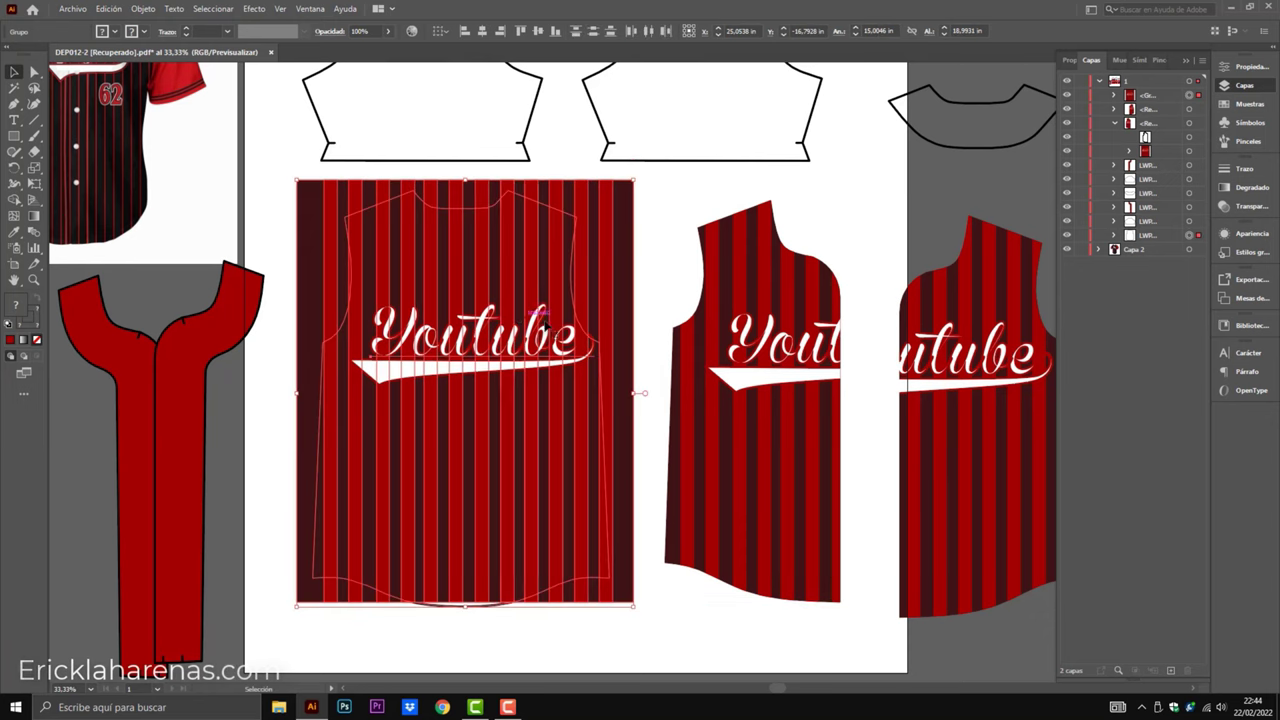
shift+click(510, 316)
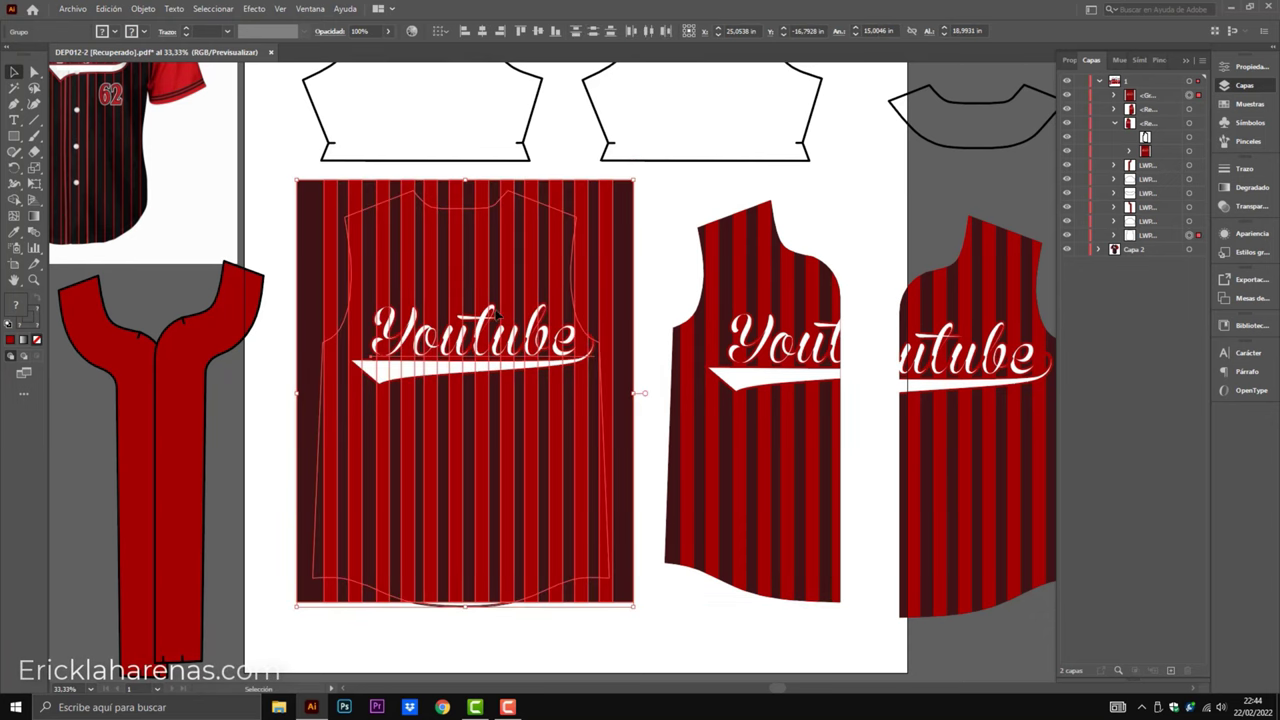
drag(510, 316, 473, 331)
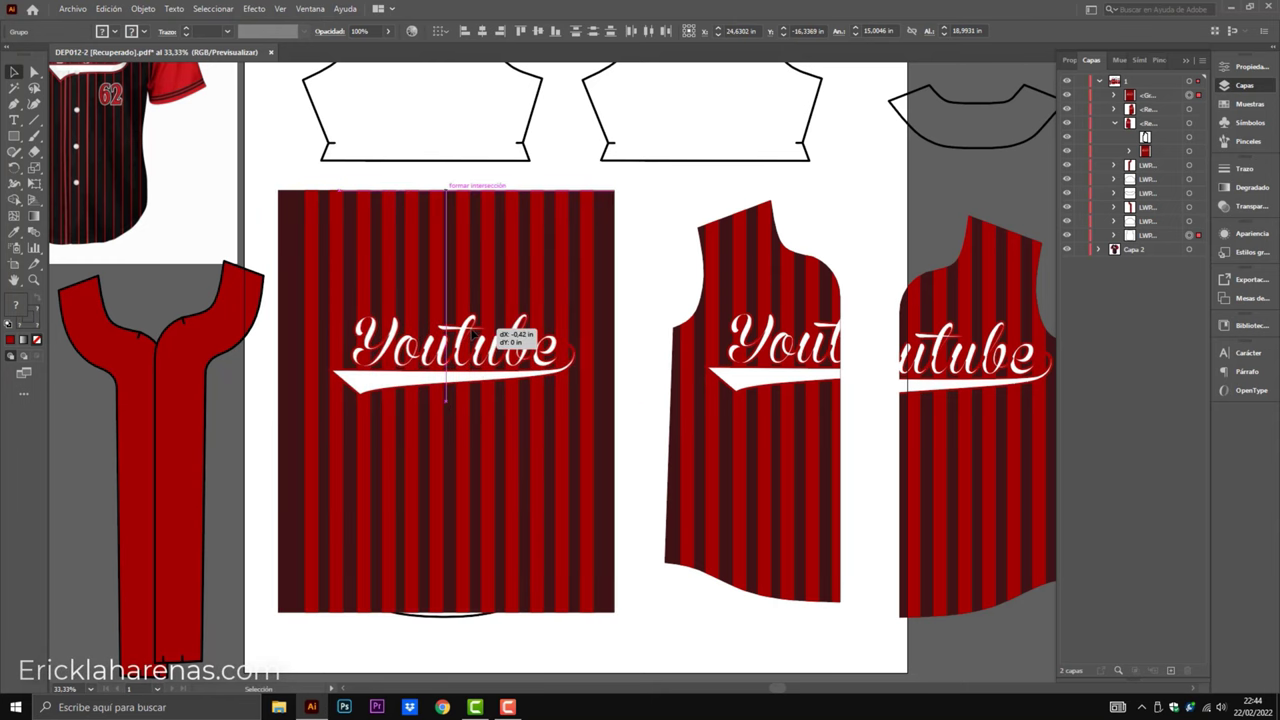
drag(473, 331, 480, 345)
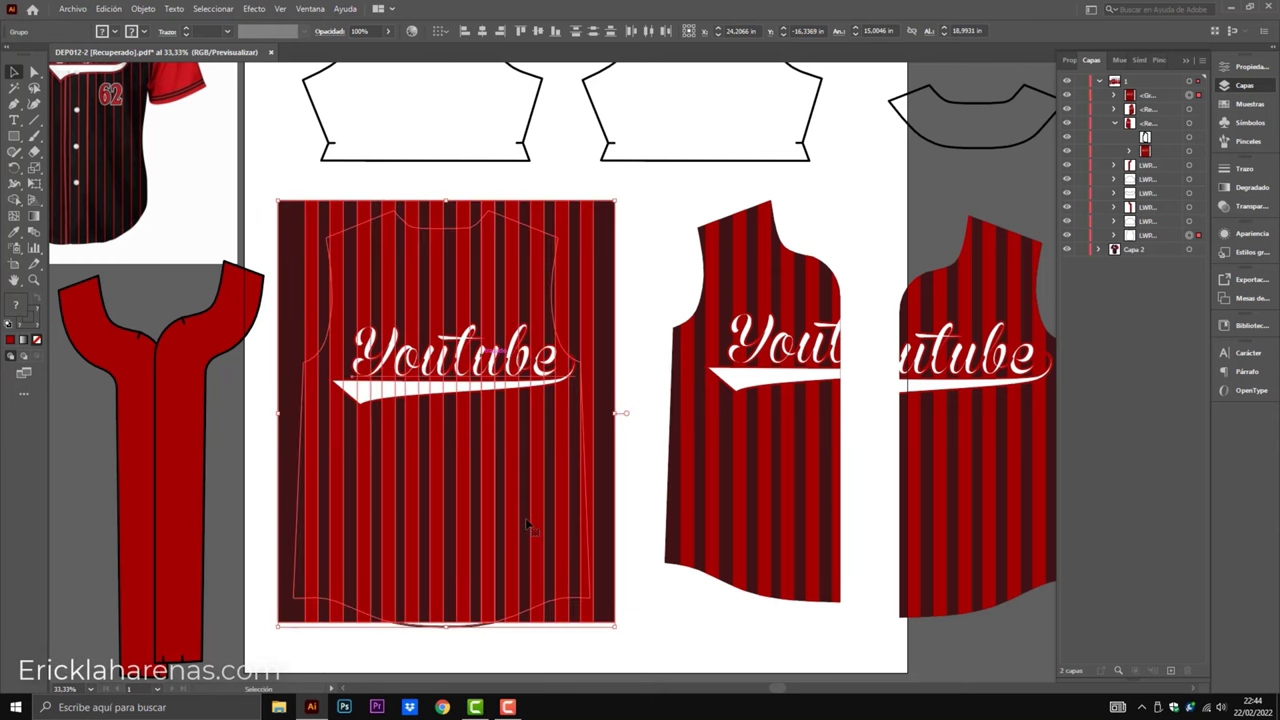
Stack the jersey outline above the stripes in Capas and make a clipping mask.
click(508, 640)
drag(482, 412, 474, 424)
drag(452, 256, 450, 265)
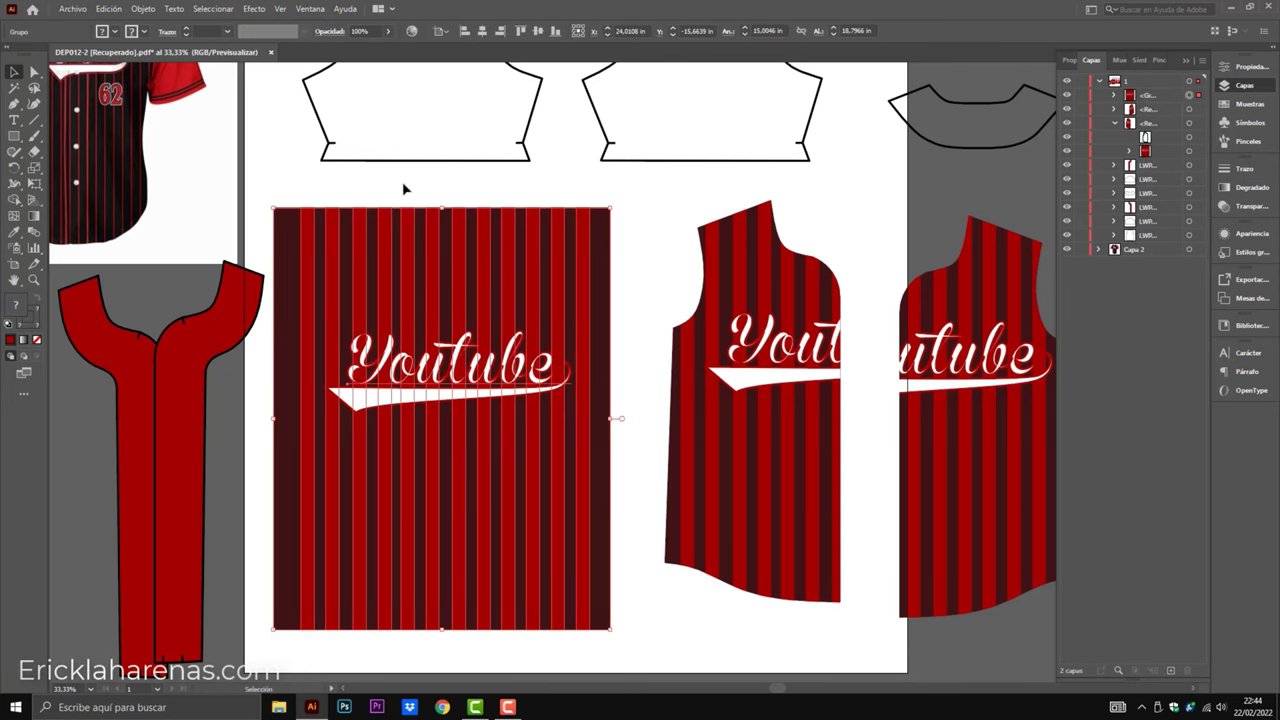
shift+click(489, 314)
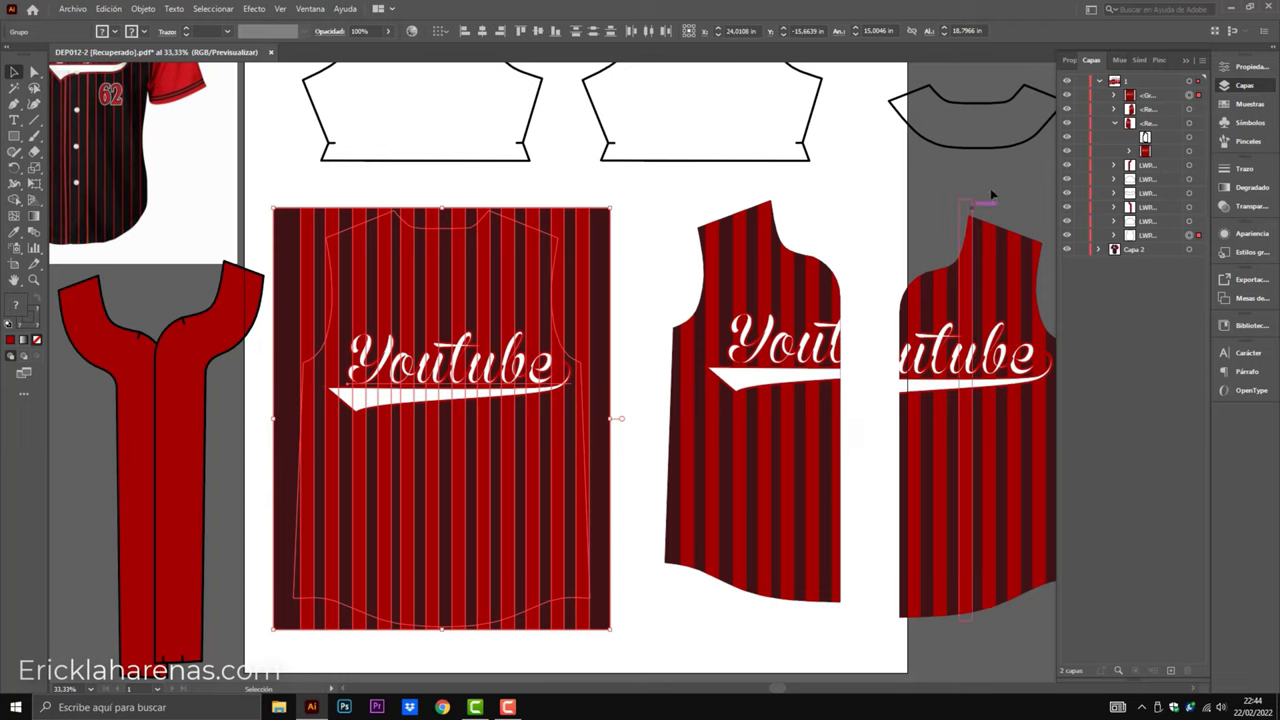
click(1114, 236)
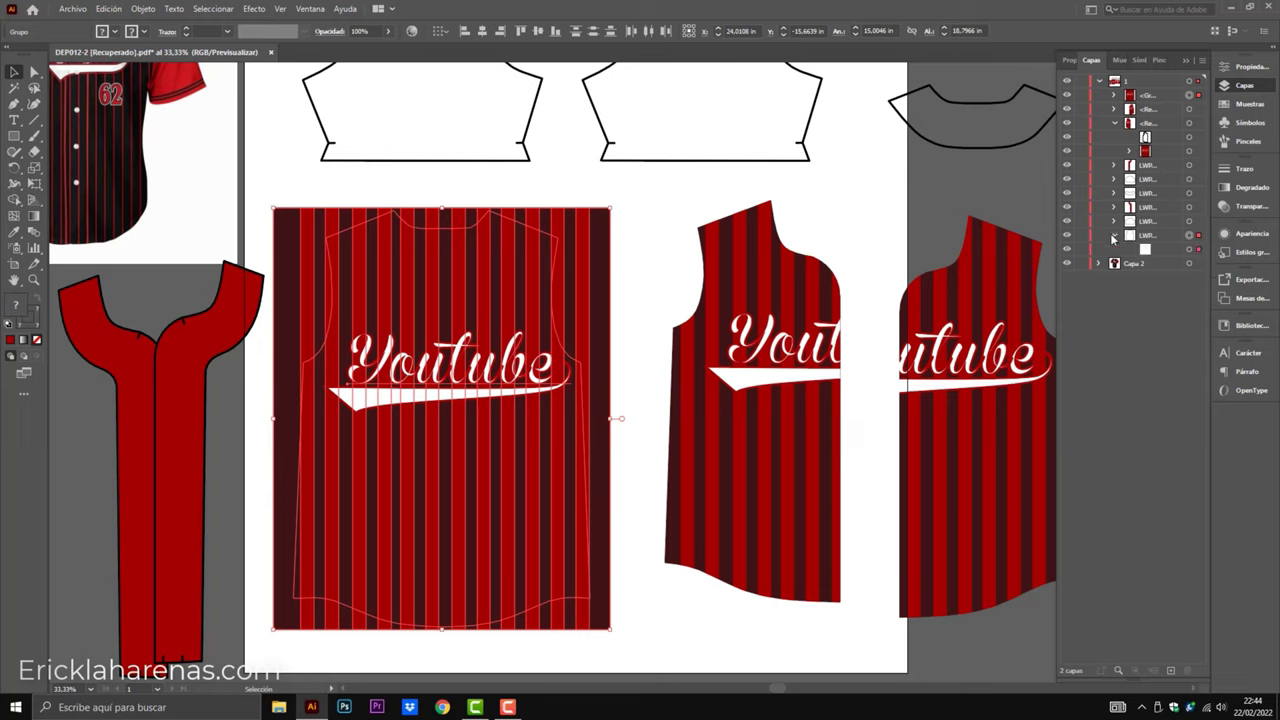
drag(1178, 255, 1174, 91)
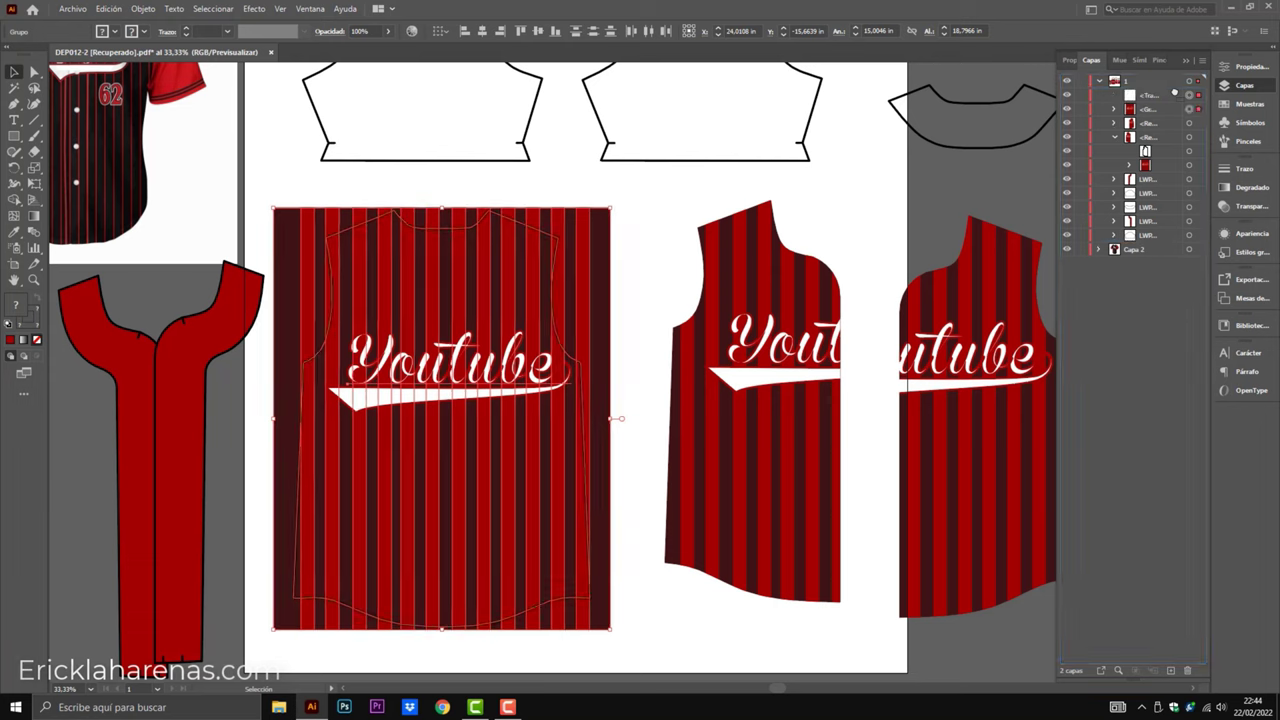
right_click(490, 260)
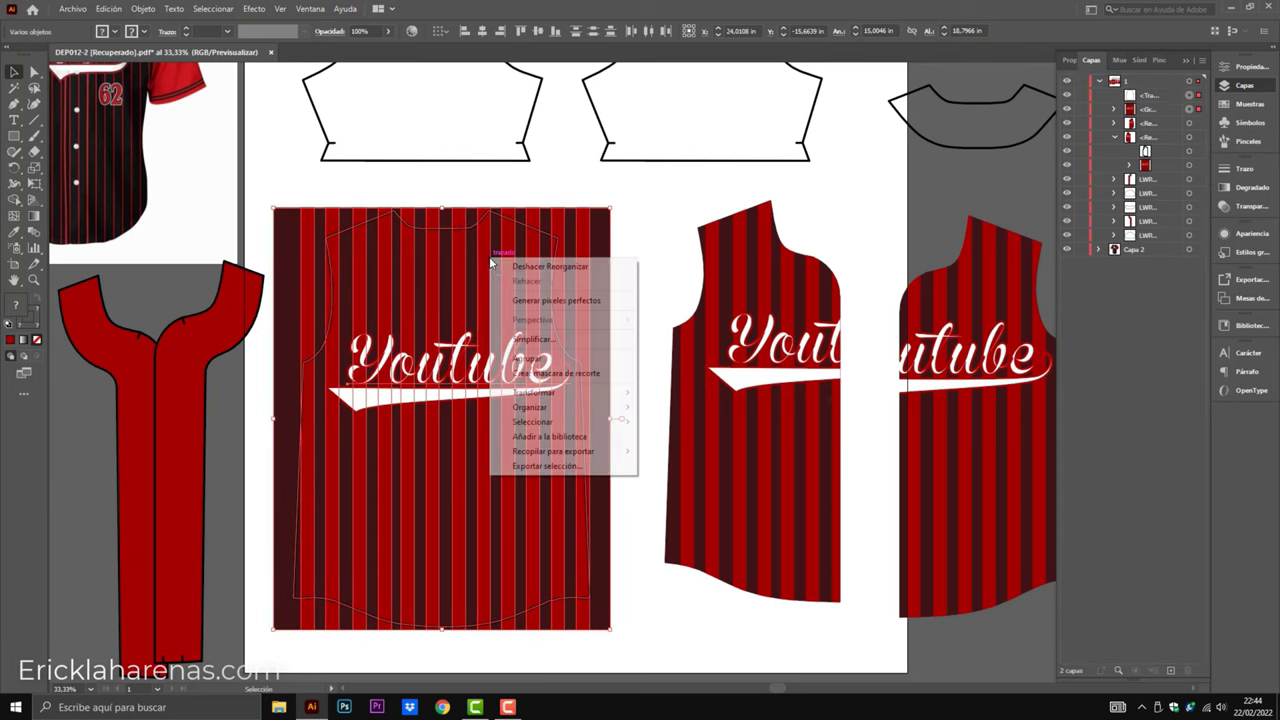
click(591, 373)
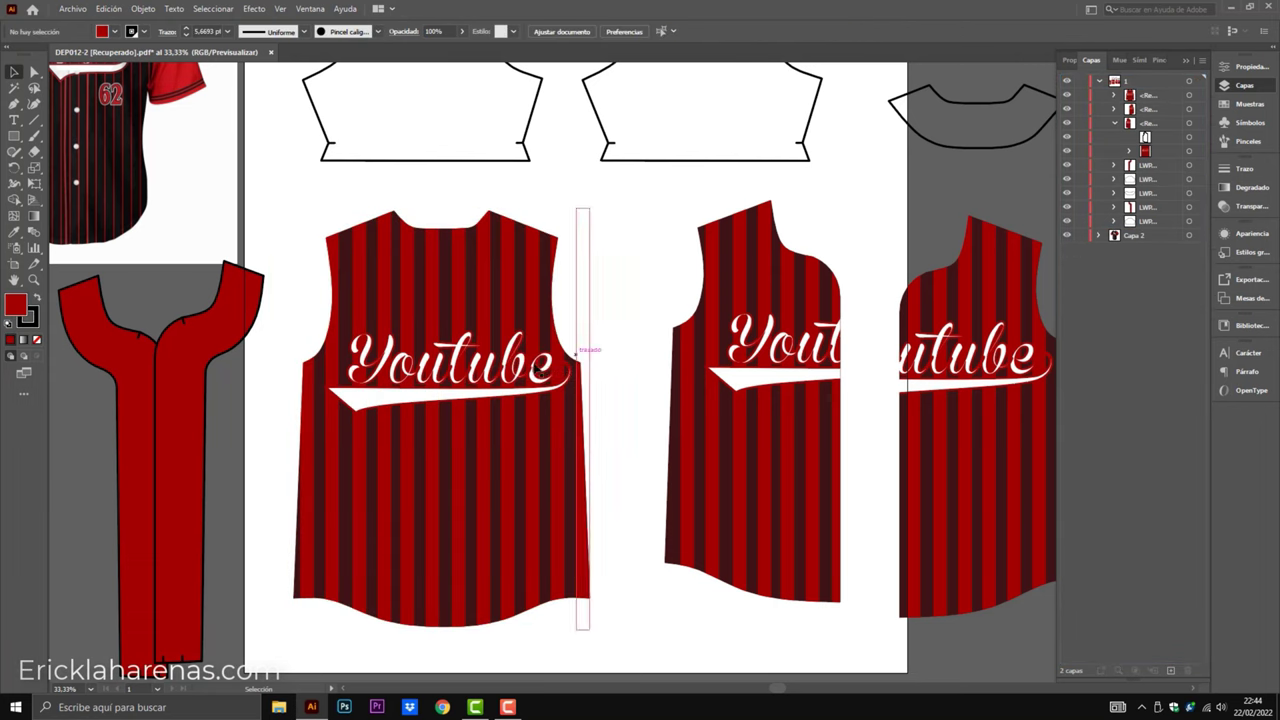
drag(504, 372, 556, 352)
Slide the right back panel against the middle panel and drag the right placket strip rightward.
scroll(857, 290, right, 3)
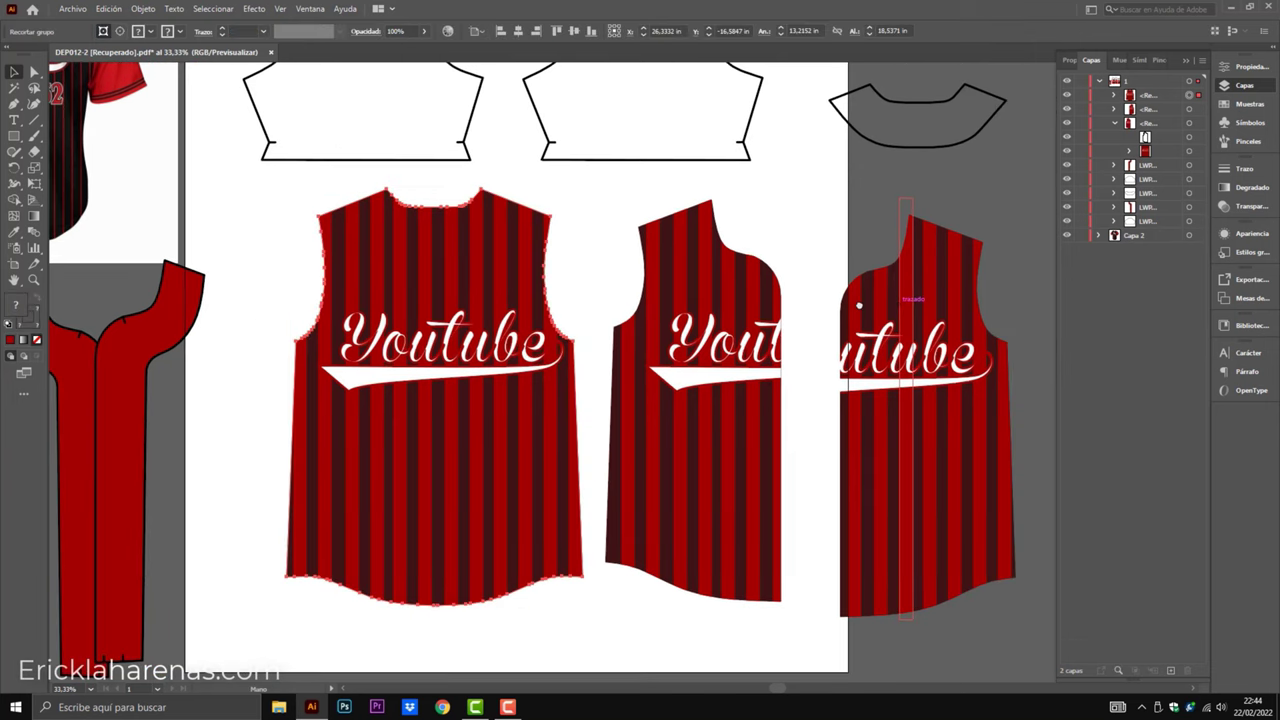
drag(849, 332, 800, 332)
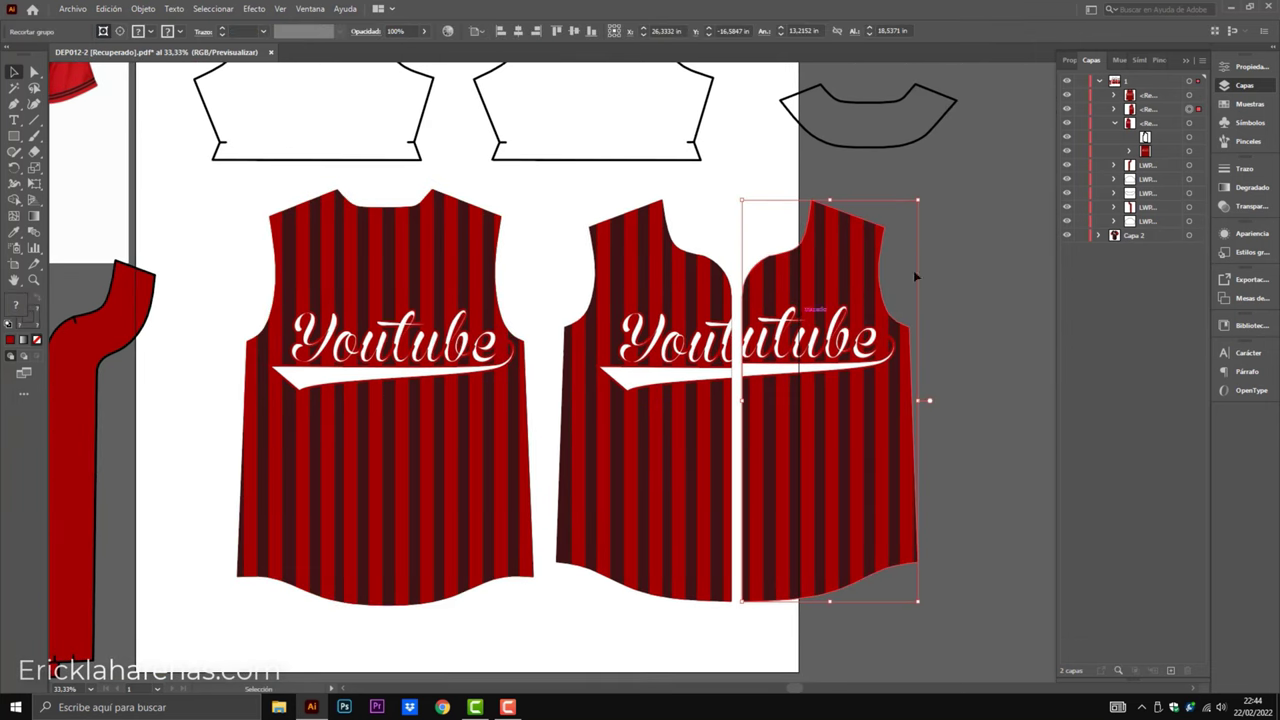
key(ctrl+minus)
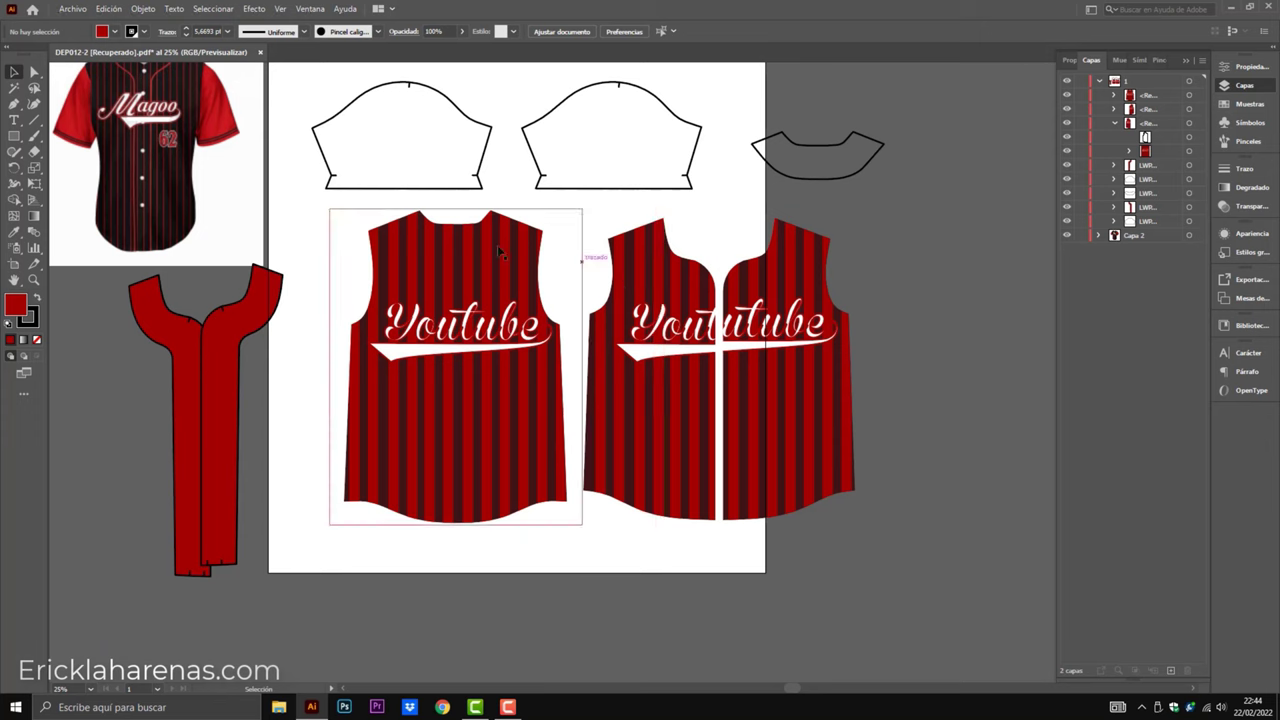
drag(428, 98, 660, 205)
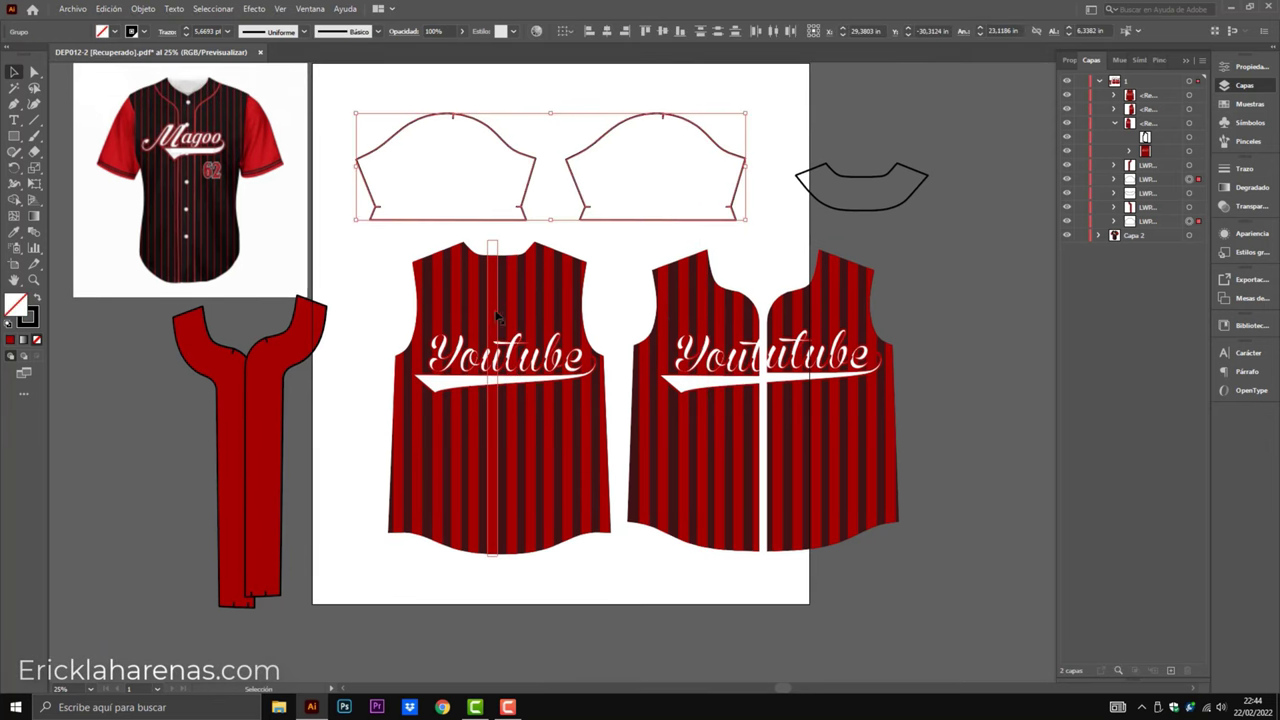
drag(280, 355, 305, 357)
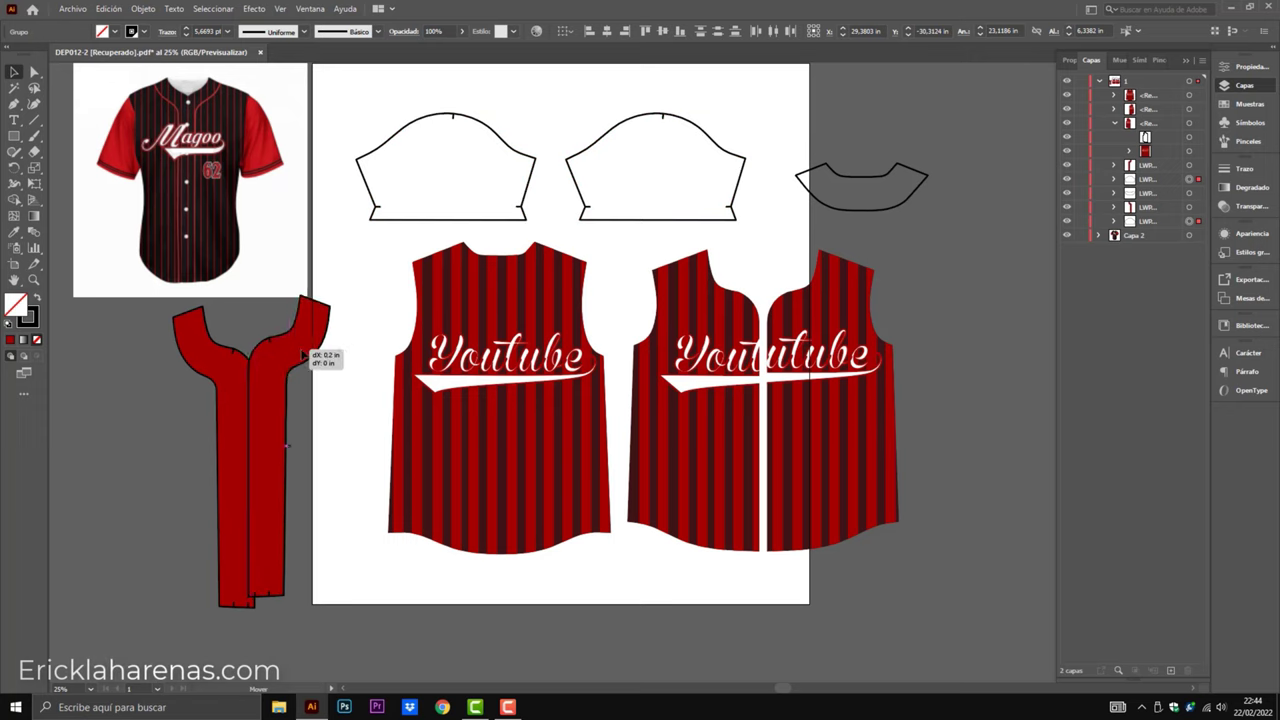
Fill both sleeves with the placket's red using the Eyedropper.
key(i)
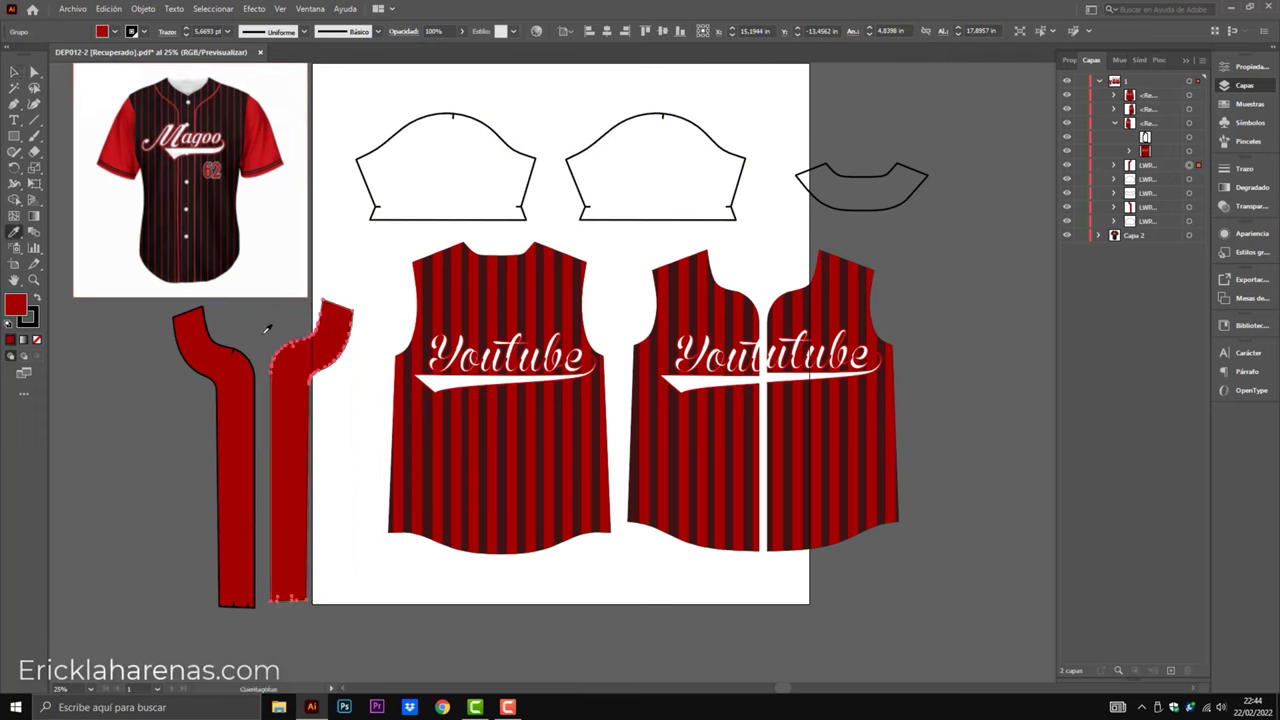
click(290, 348)
key(v)
drag(420, 95, 645, 215)
key(i)
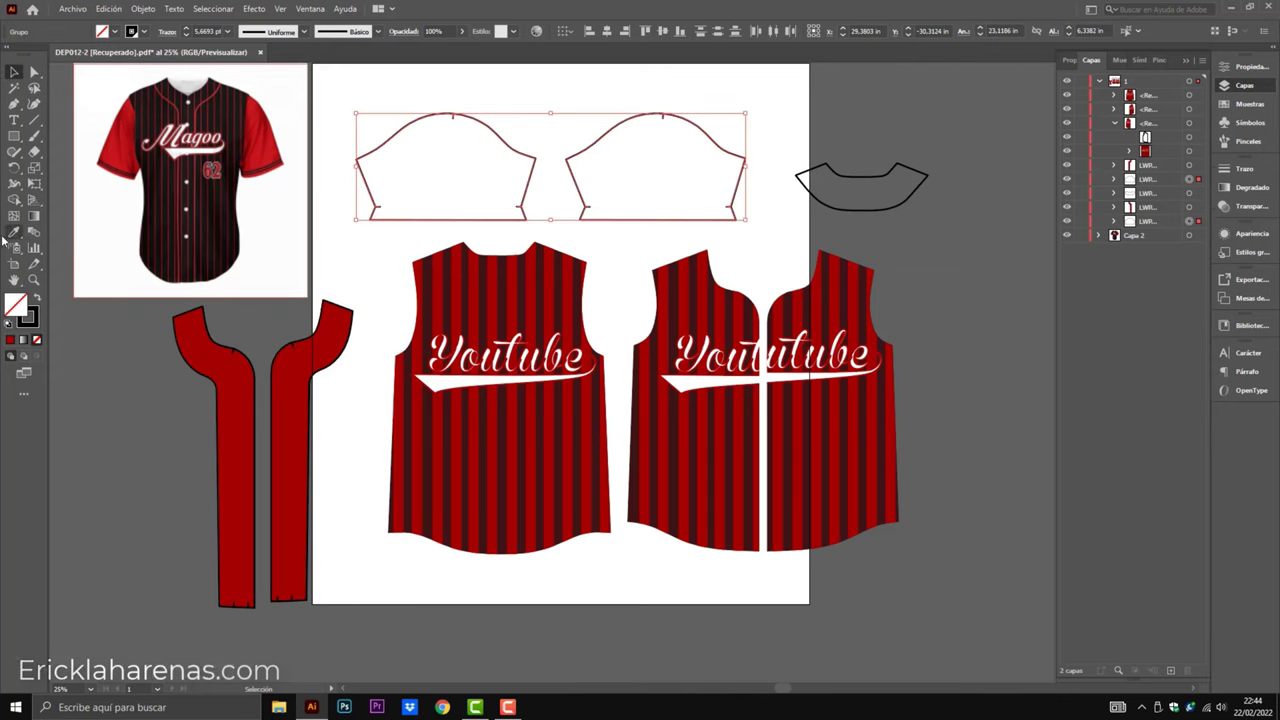
click(218, 353)
key(v)
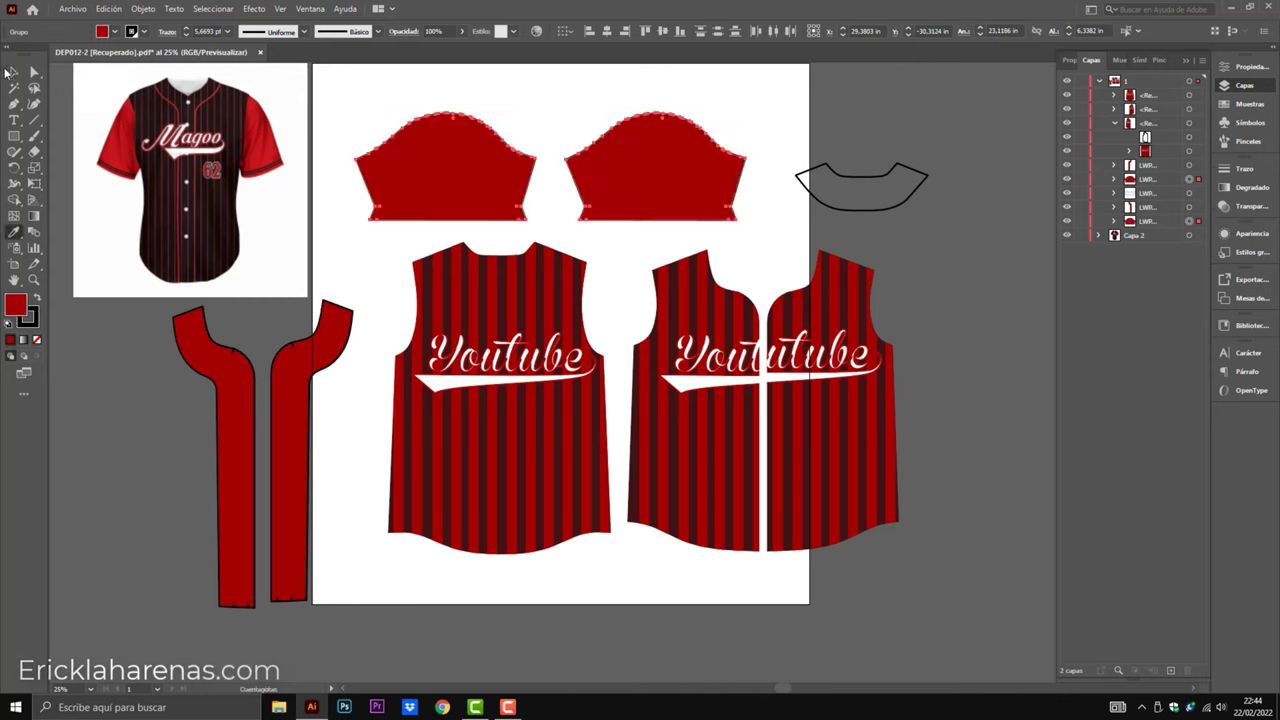
click(503, 106)
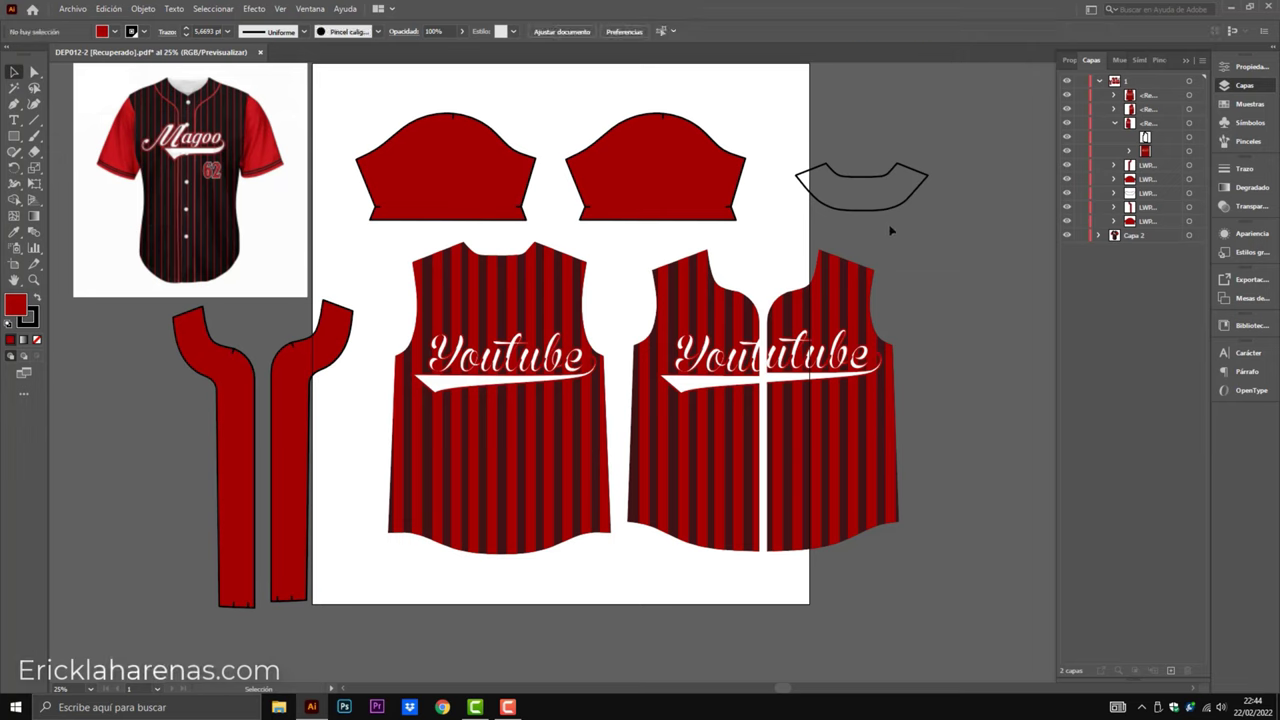
Give the collar outline the same red fill as the sleeves.
click(862, 178)
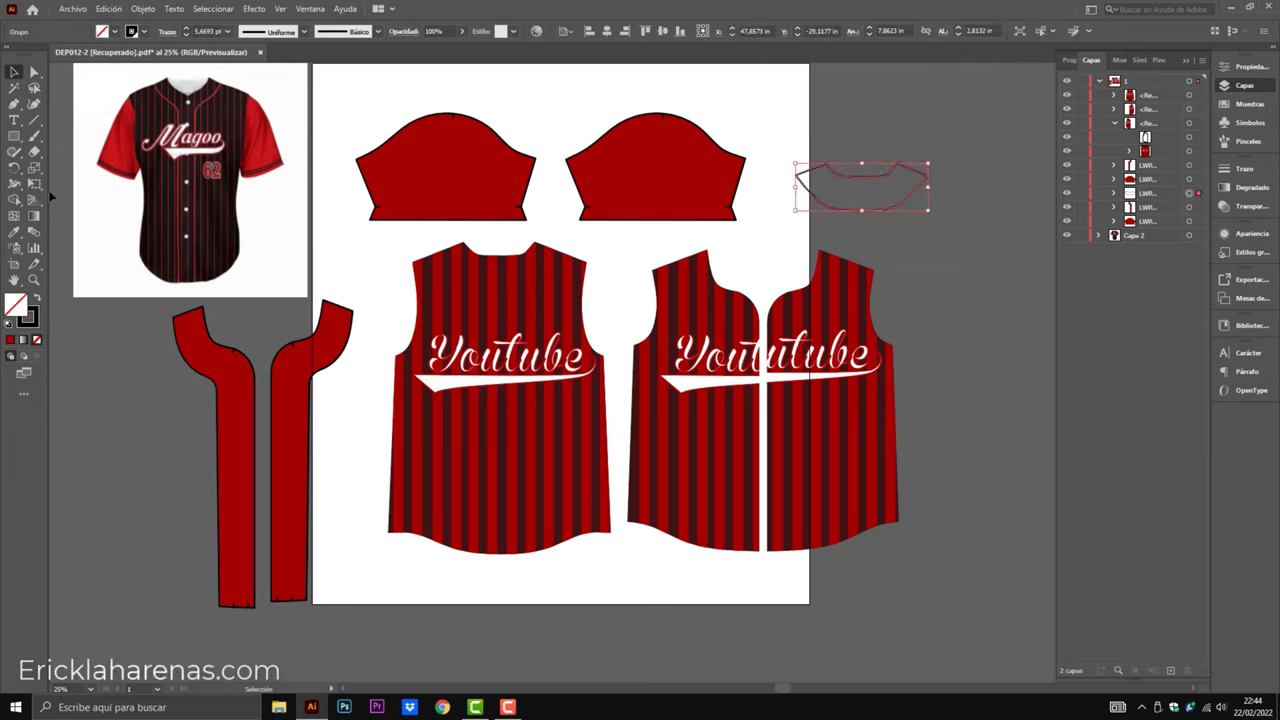
click(14, 231)
click(450, 172)
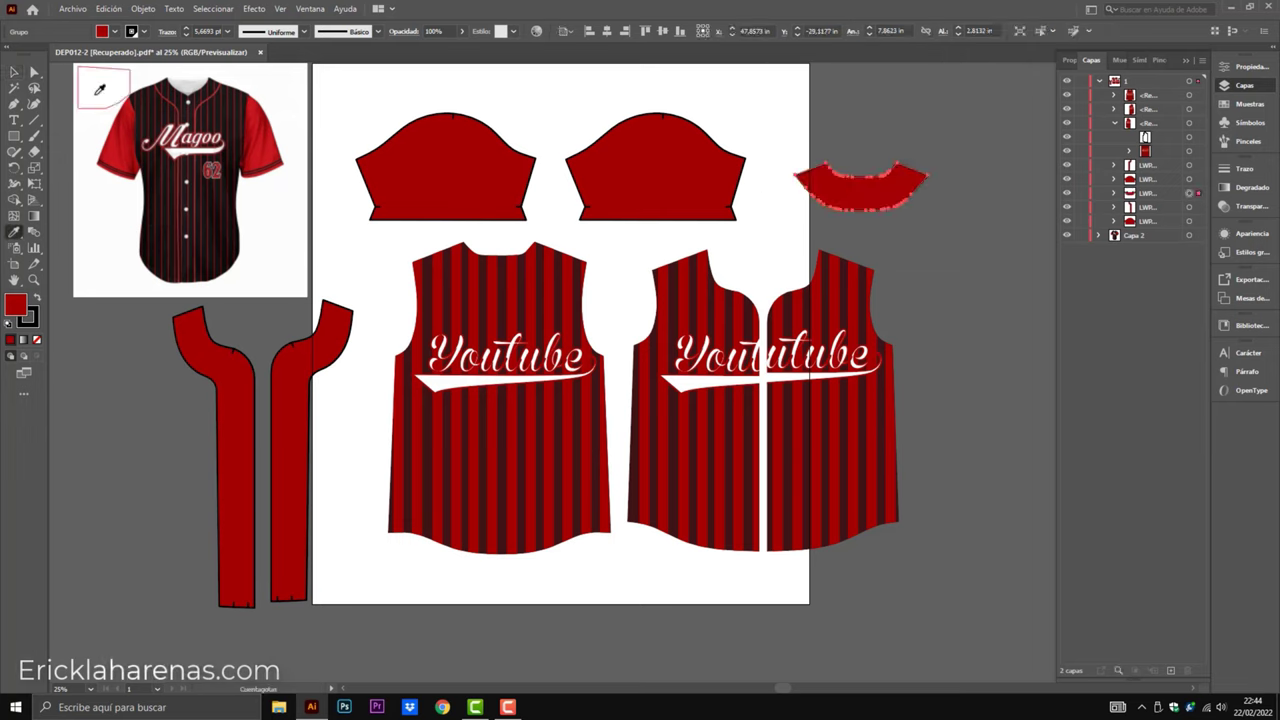
click(14, 72)
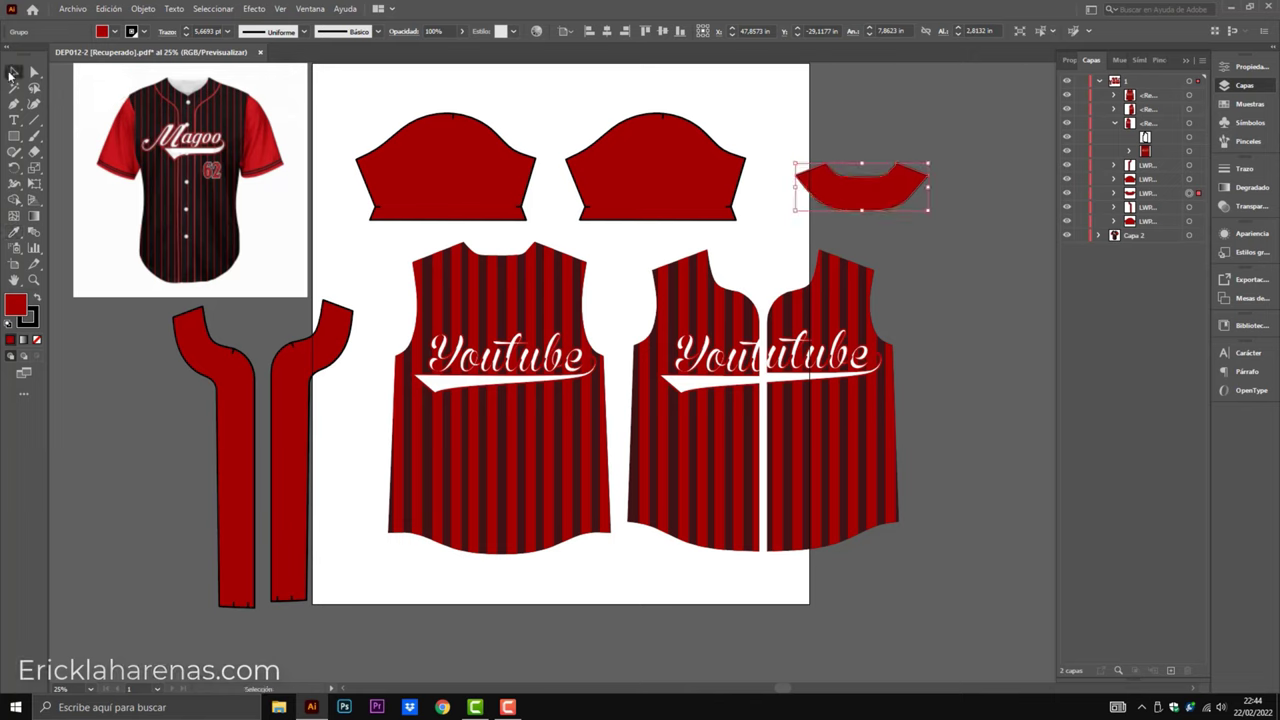
click(923, 332)
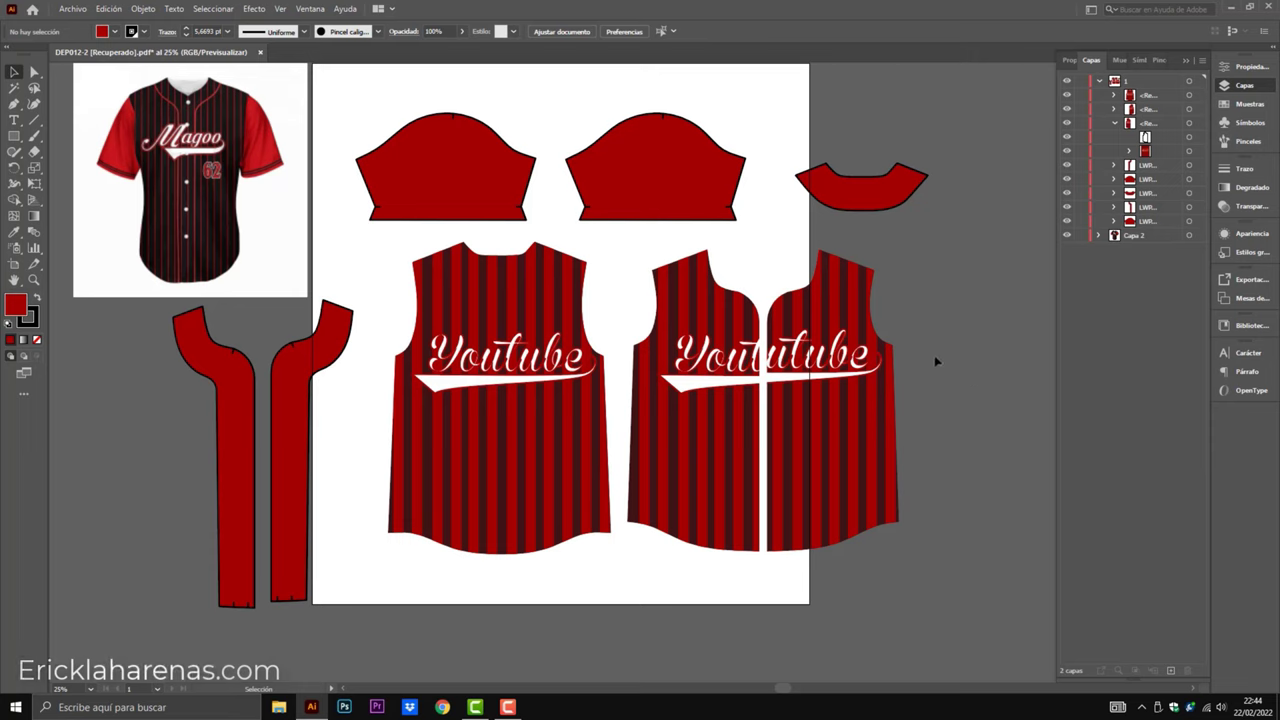
Nudge the right half of the split jersey panel leftward toward the other half.
mouse_move(977, 549)
mouse_down()
mouse_move(412, 308)
mouse_move(120, 100)
mouse_up()
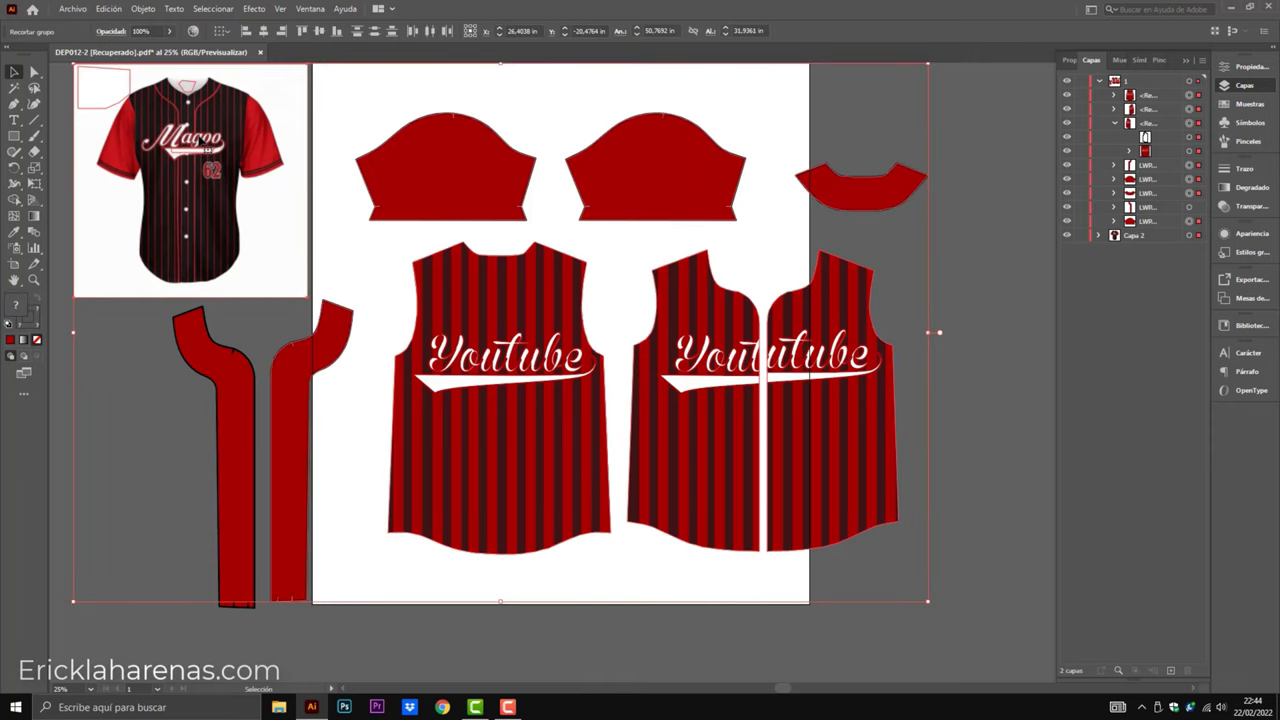
click(339, 218)
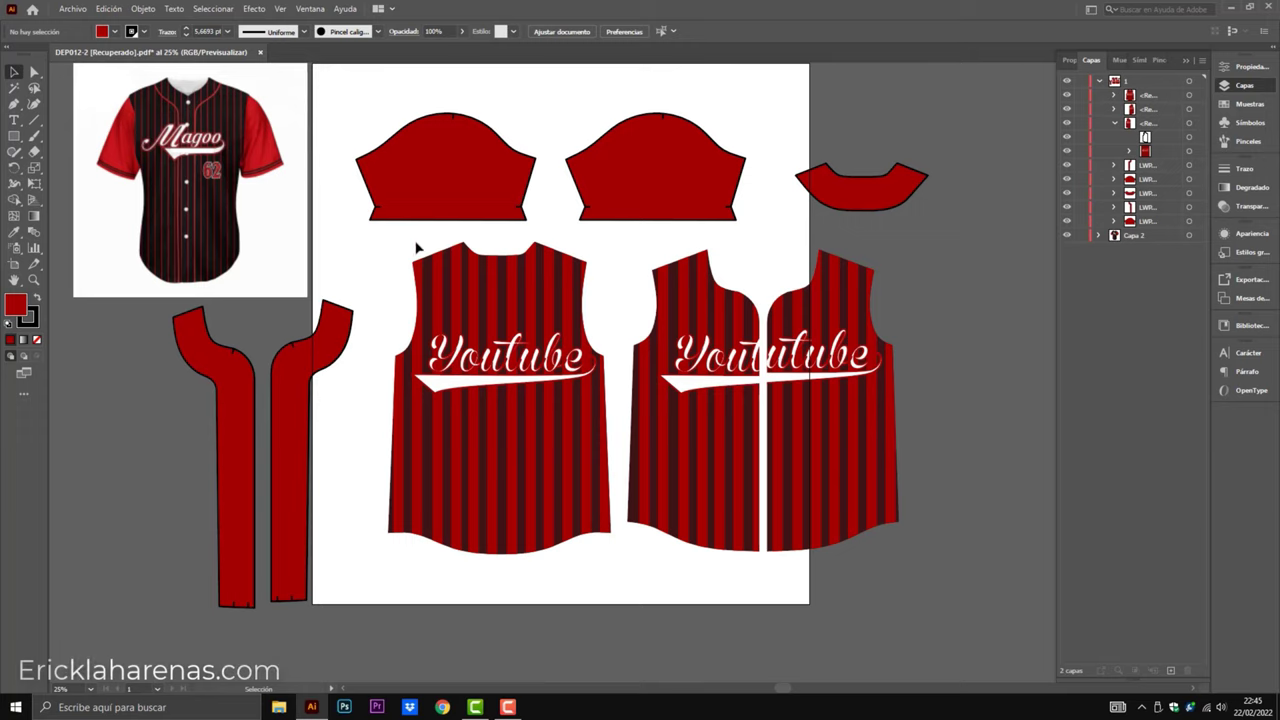
mouse_move(372, 236)
mouse_down()
mouse_move(687, 395)
mouse_move(923, 462)
mouse_move(955, 488)
mouse_up()
drag(879, 400, 851, 400)
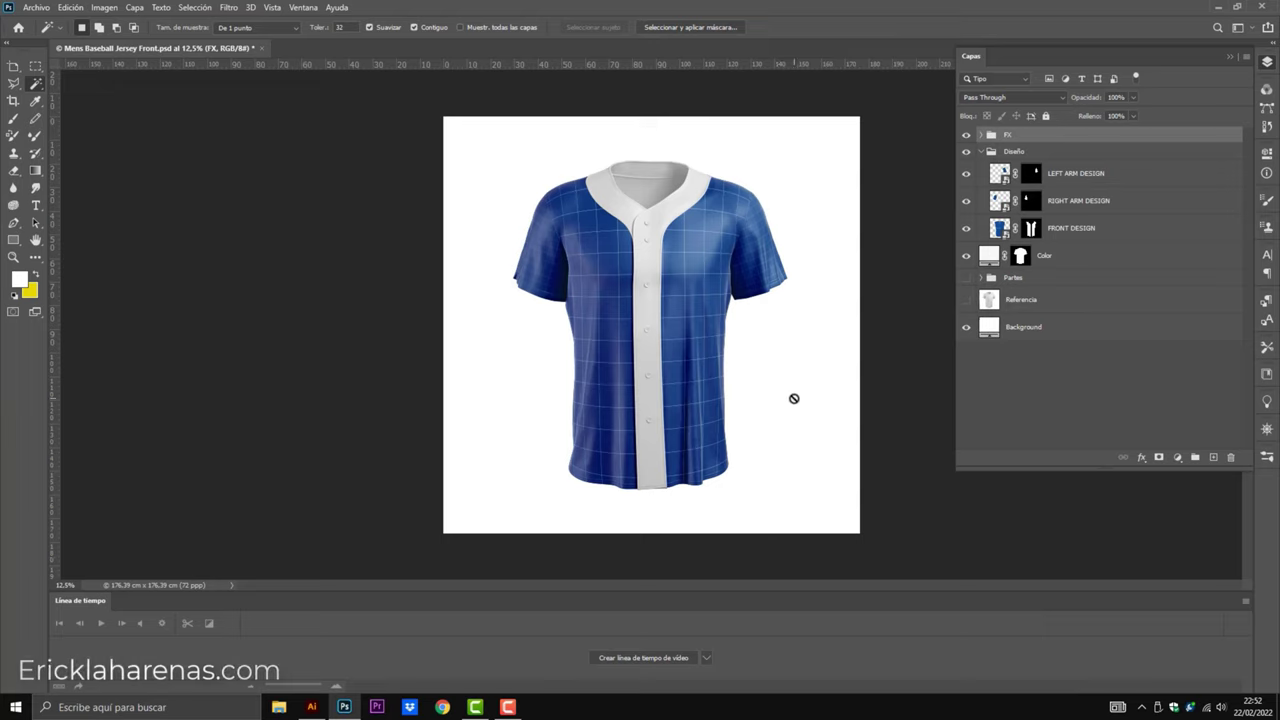
Dismiss the error, open the Diseño group's FRONT DESIGN smart object, and start Colocar elemento incrustado.
click(744, 343)
click(644, 267)
click(997, 151)
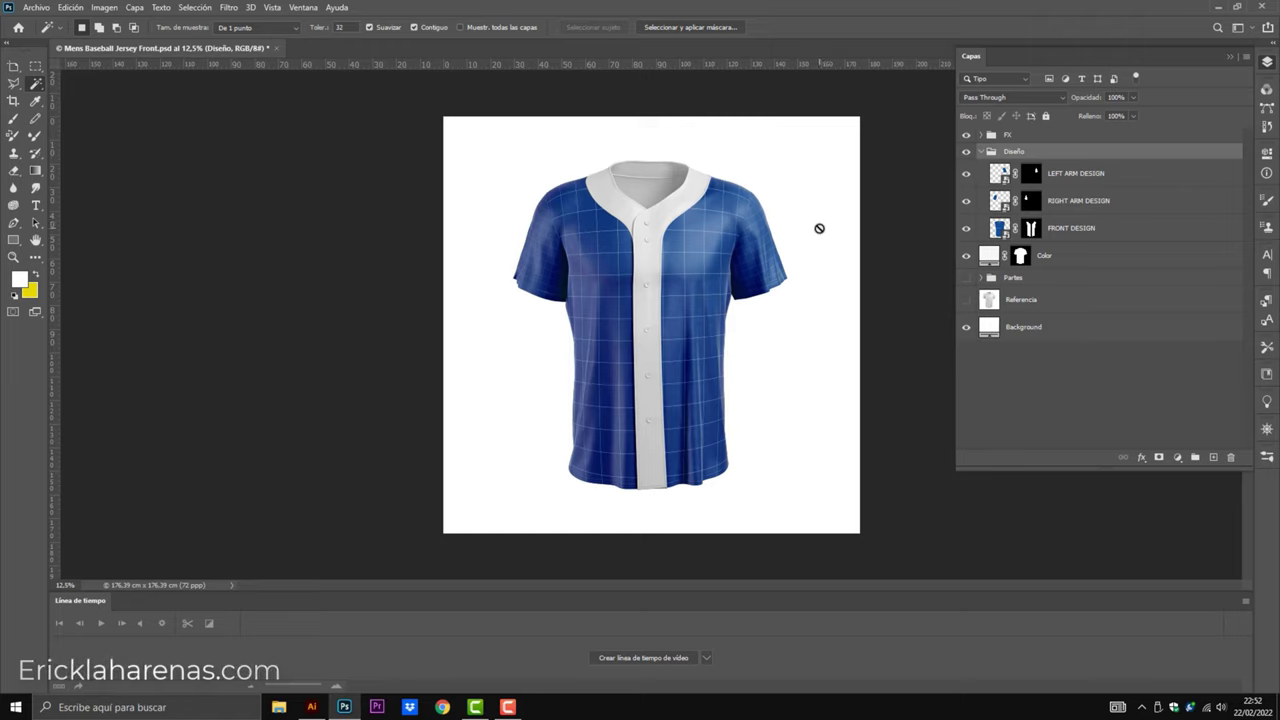
double_click(1001, 229)
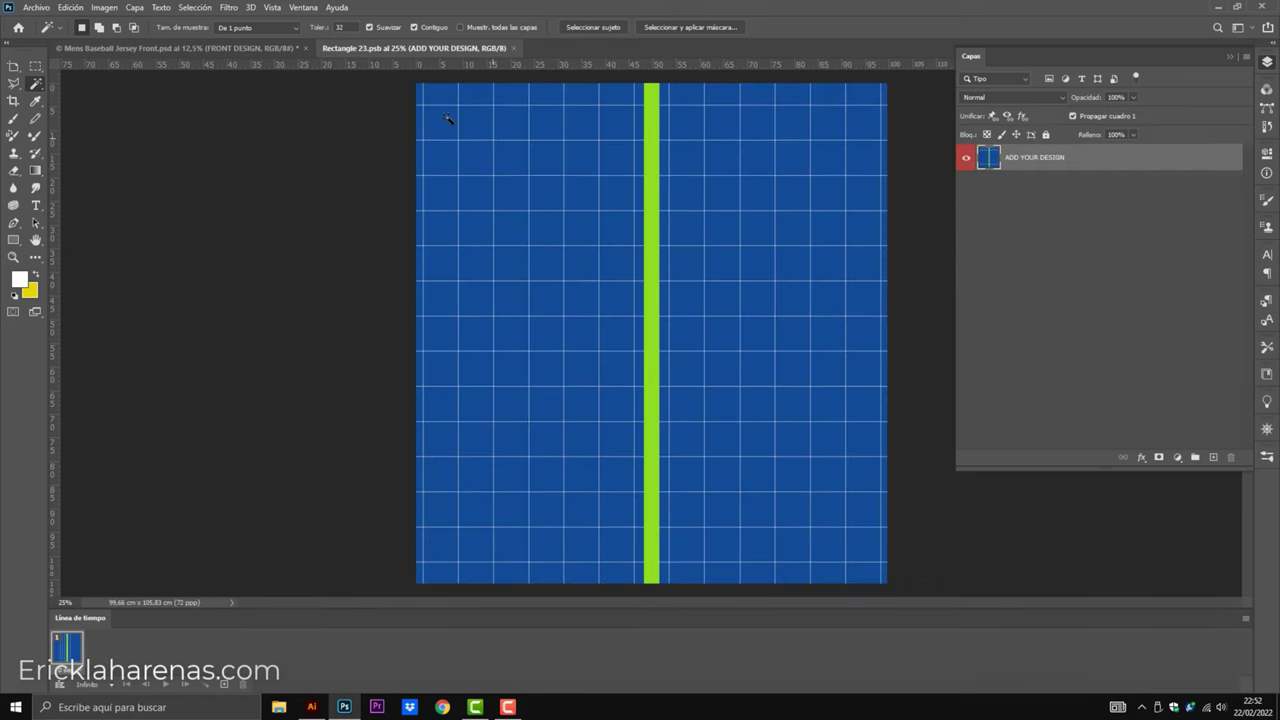
click(36, 7)
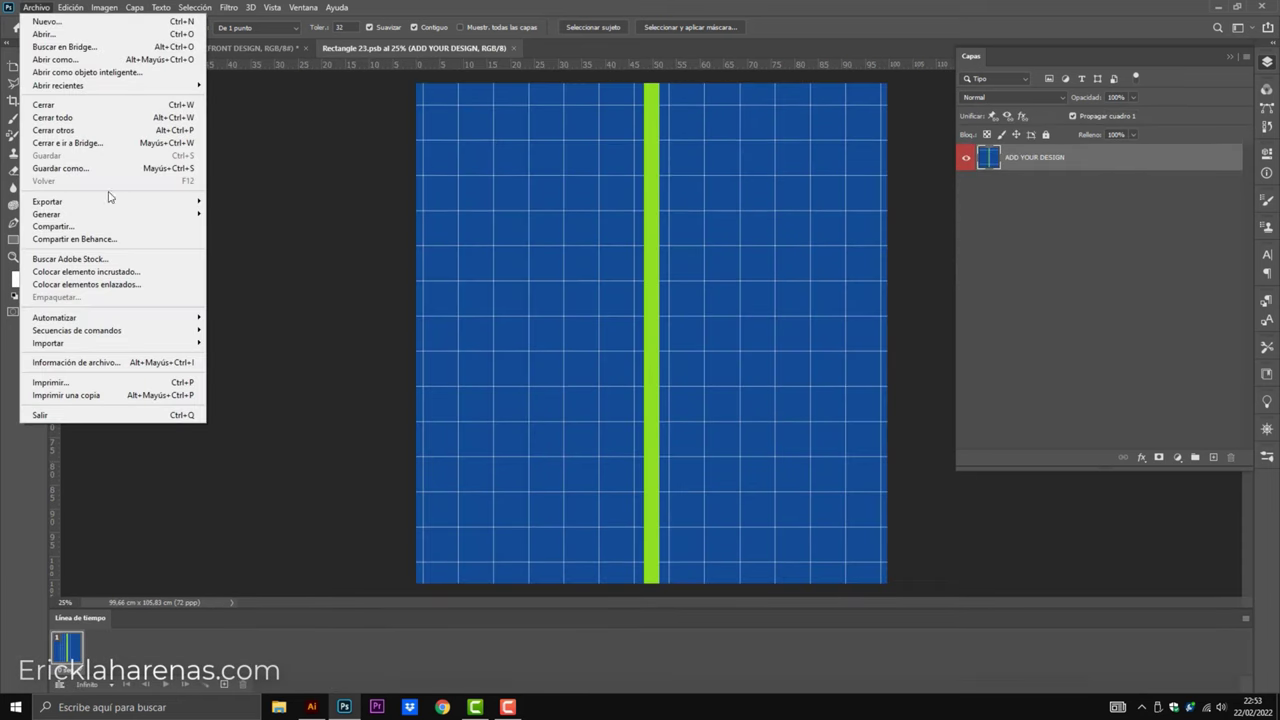
click(125, 272)
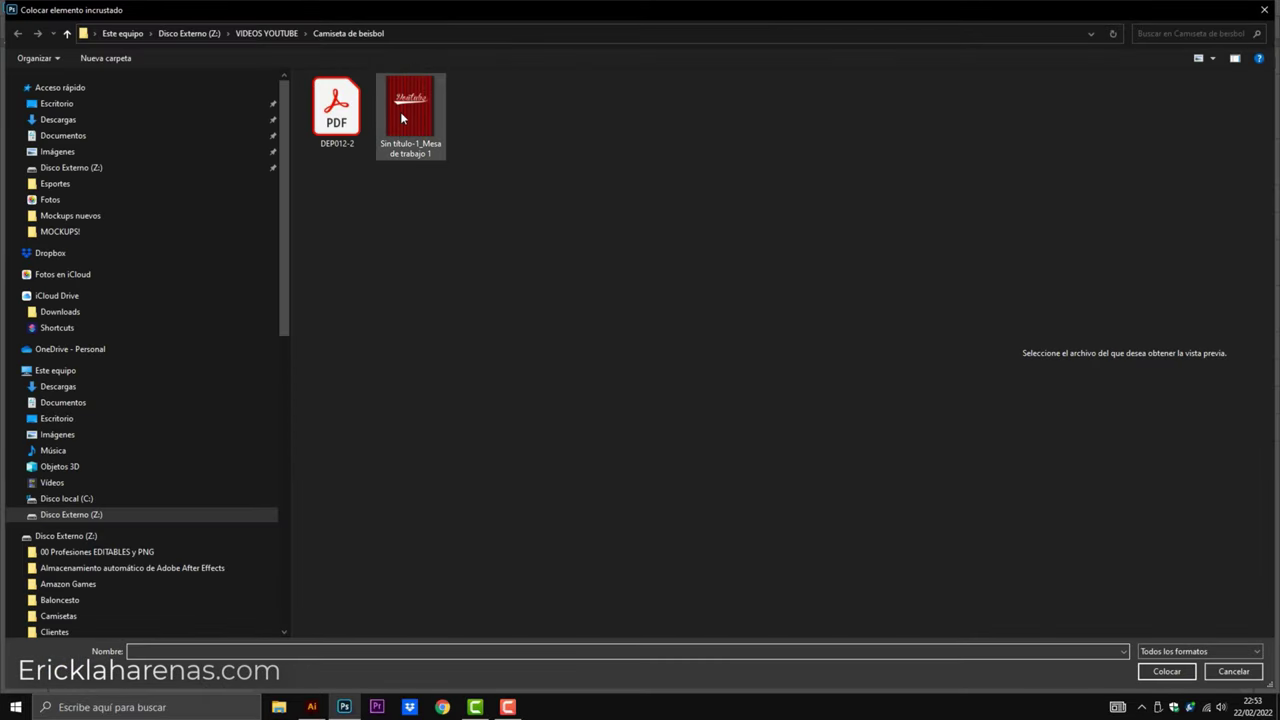
Place the Sin título-1_Mesa de trabajo 1 artwork, stretch it over the whole canvas, and save.
click(402, 118)
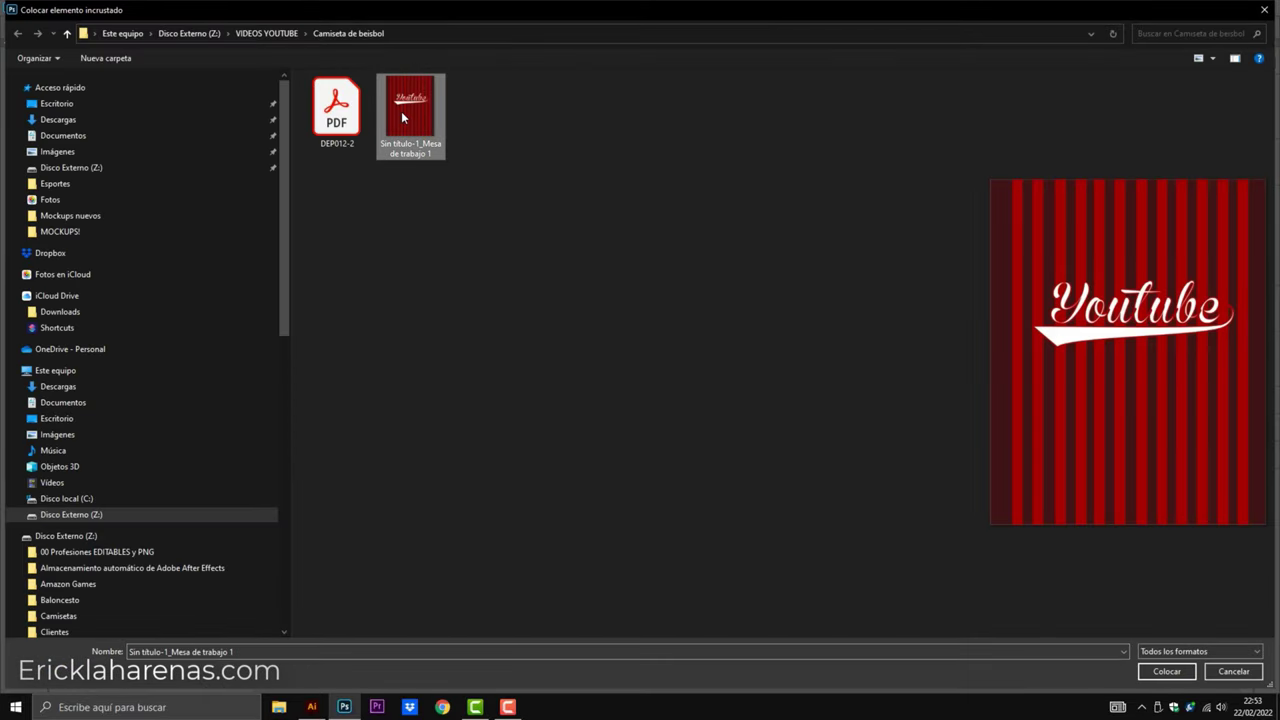
click(1162, 670)
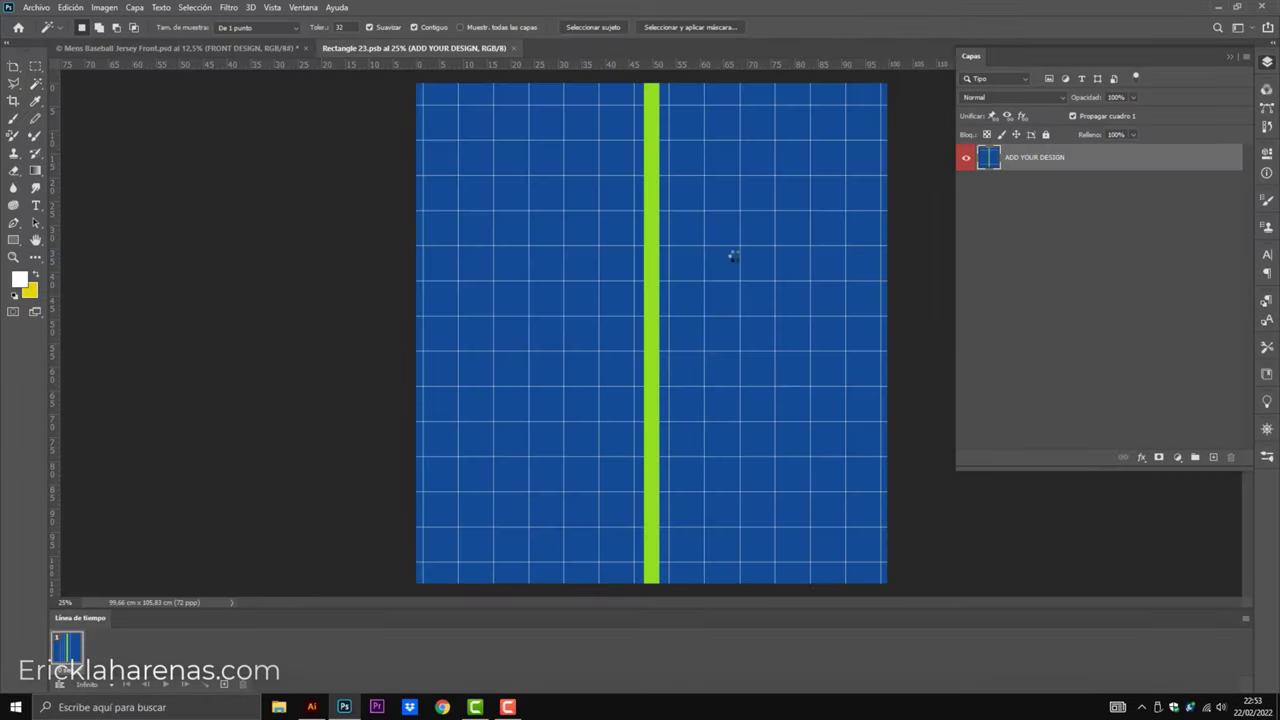
drag(651, 219, 651, 84)
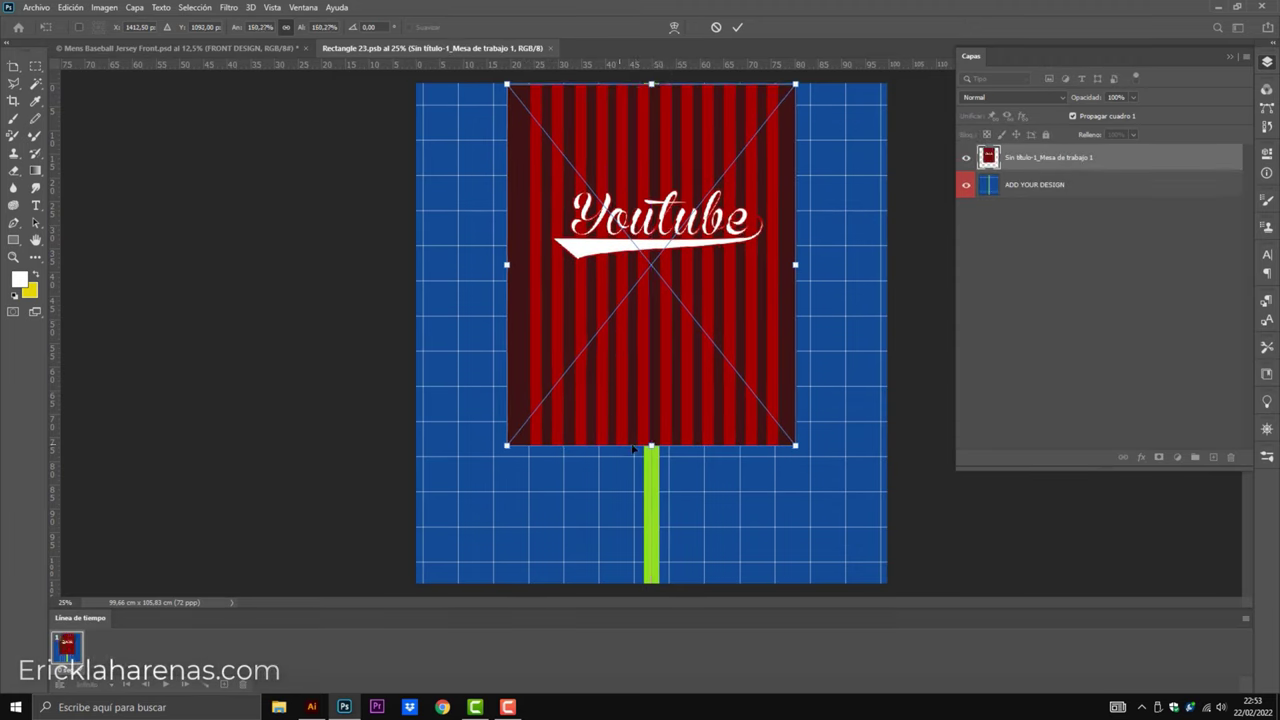
drag(651, 448, 669, 580)
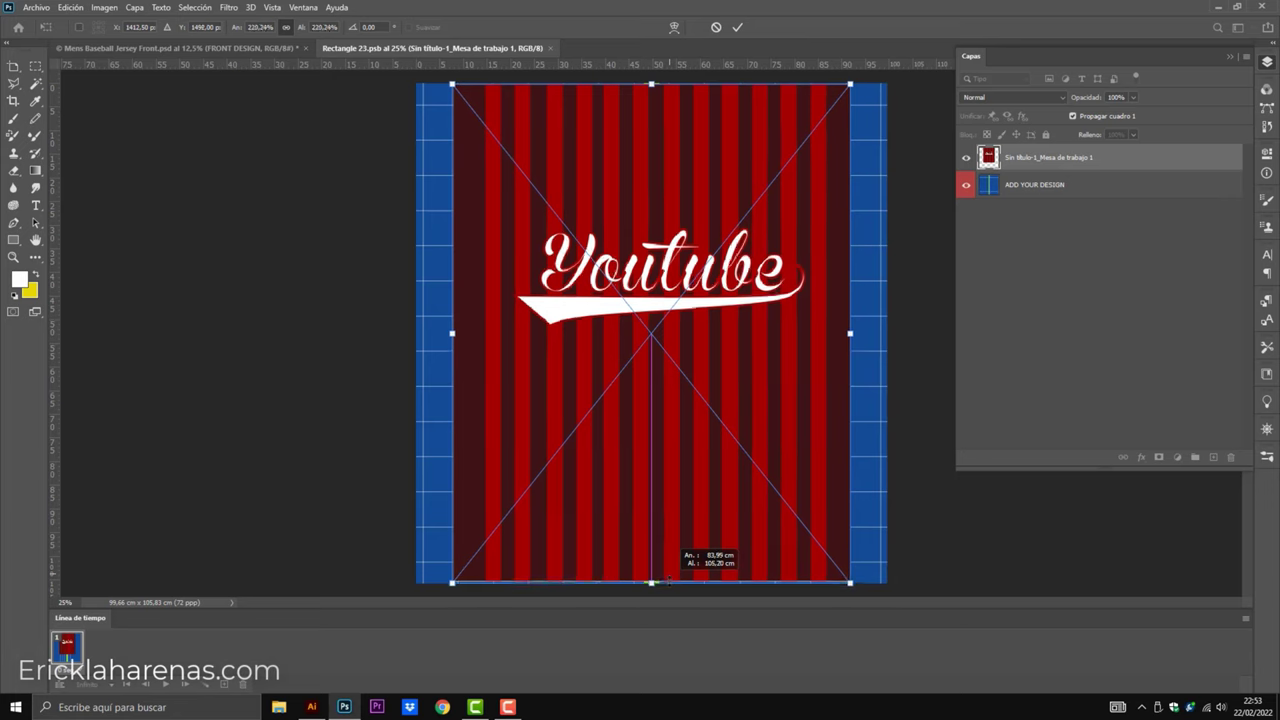
drag(669, 578, 669, 575)
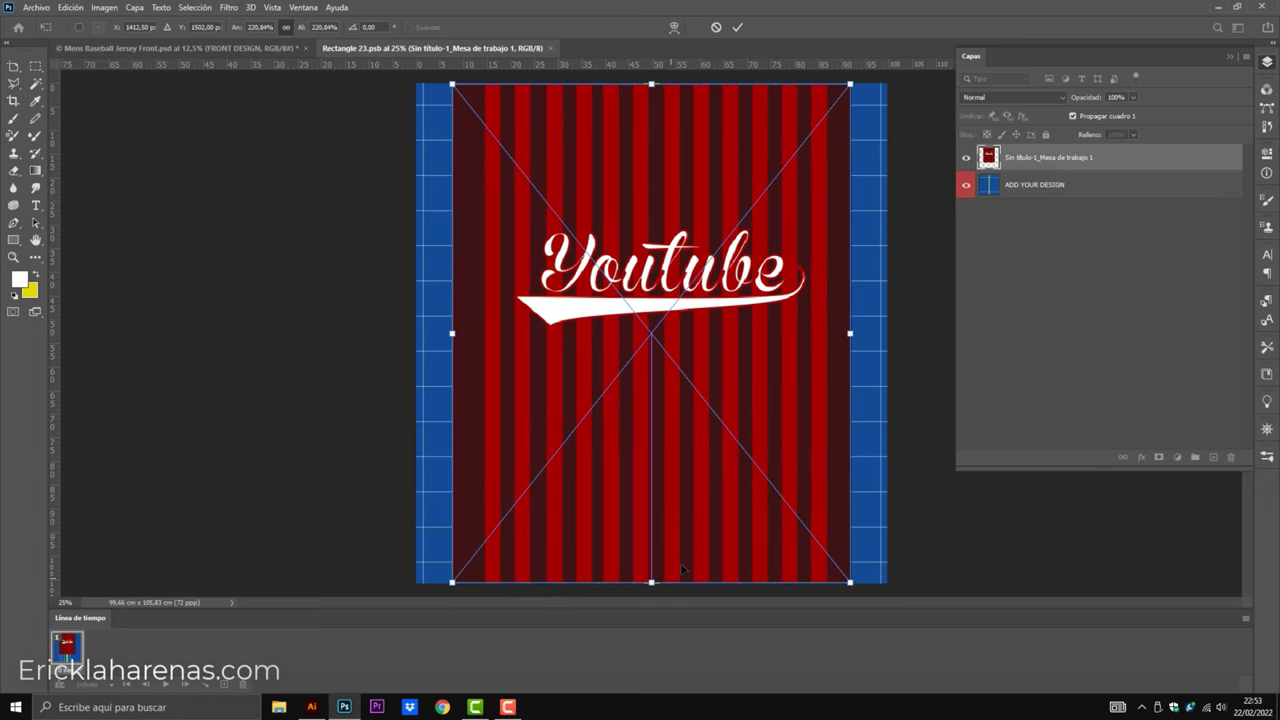
drag(850, 334, 880, 338)
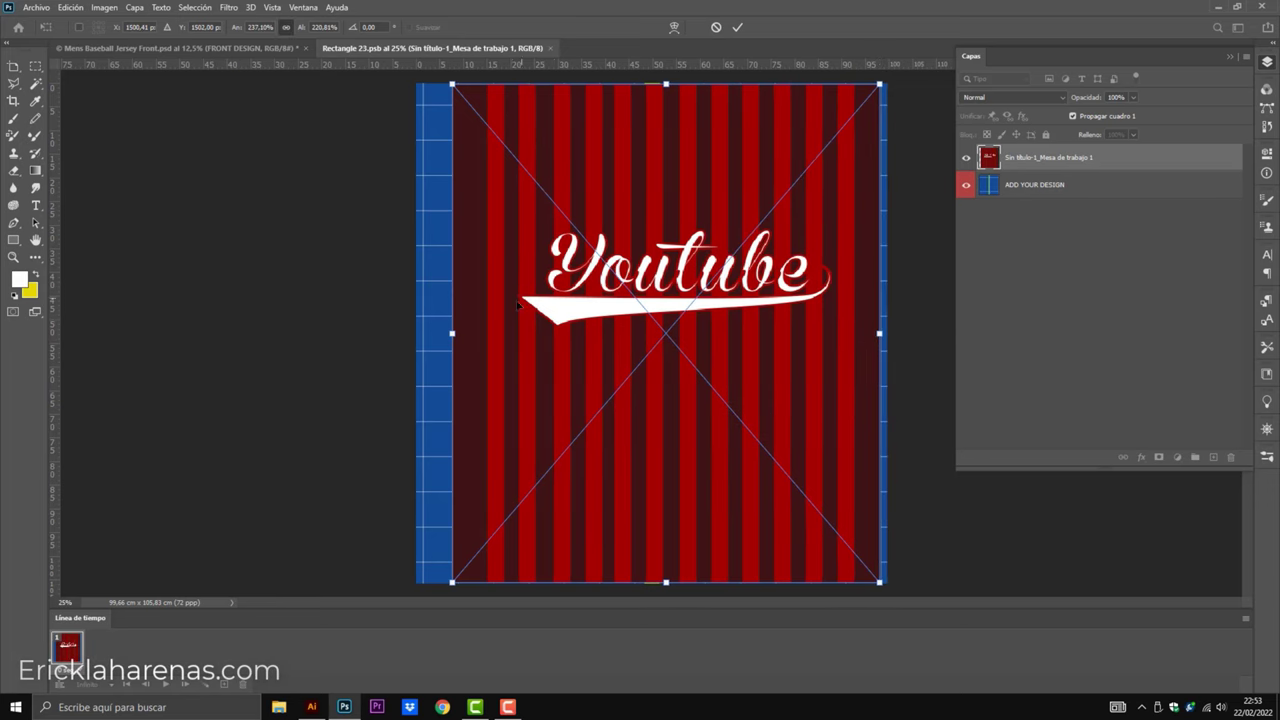
drag(452, 333, 422, 333)
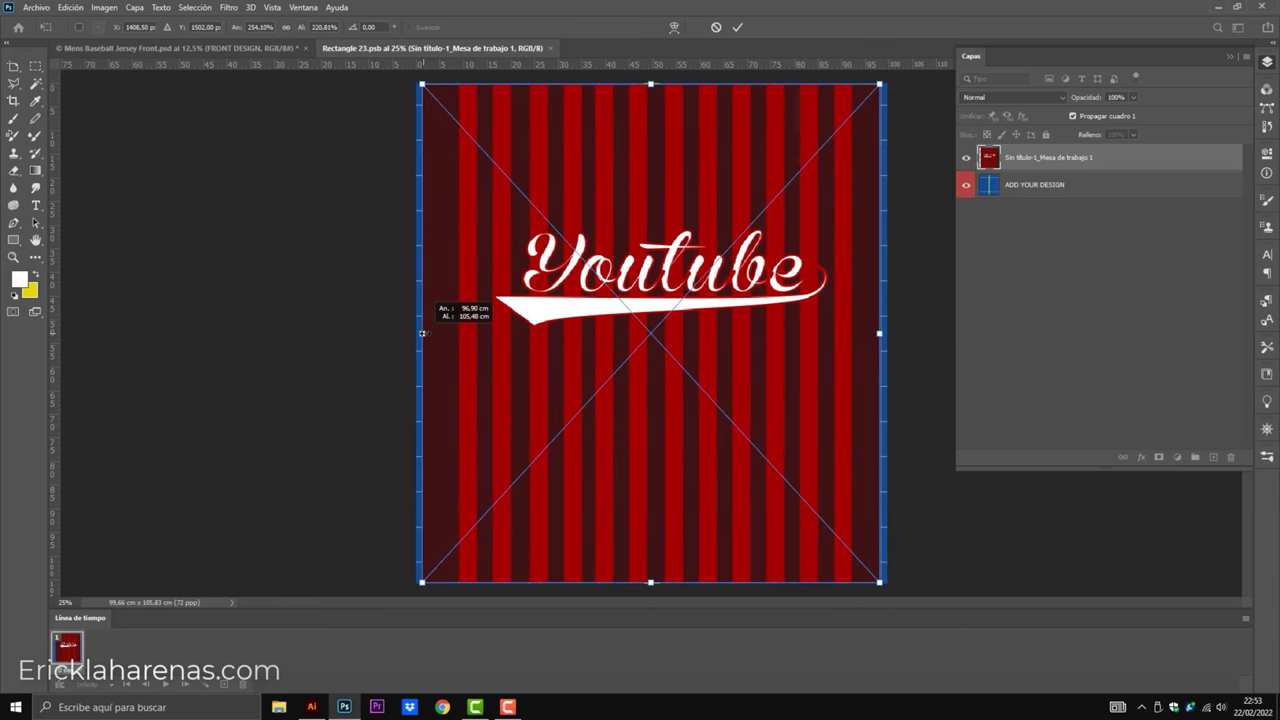
click(736, 27)
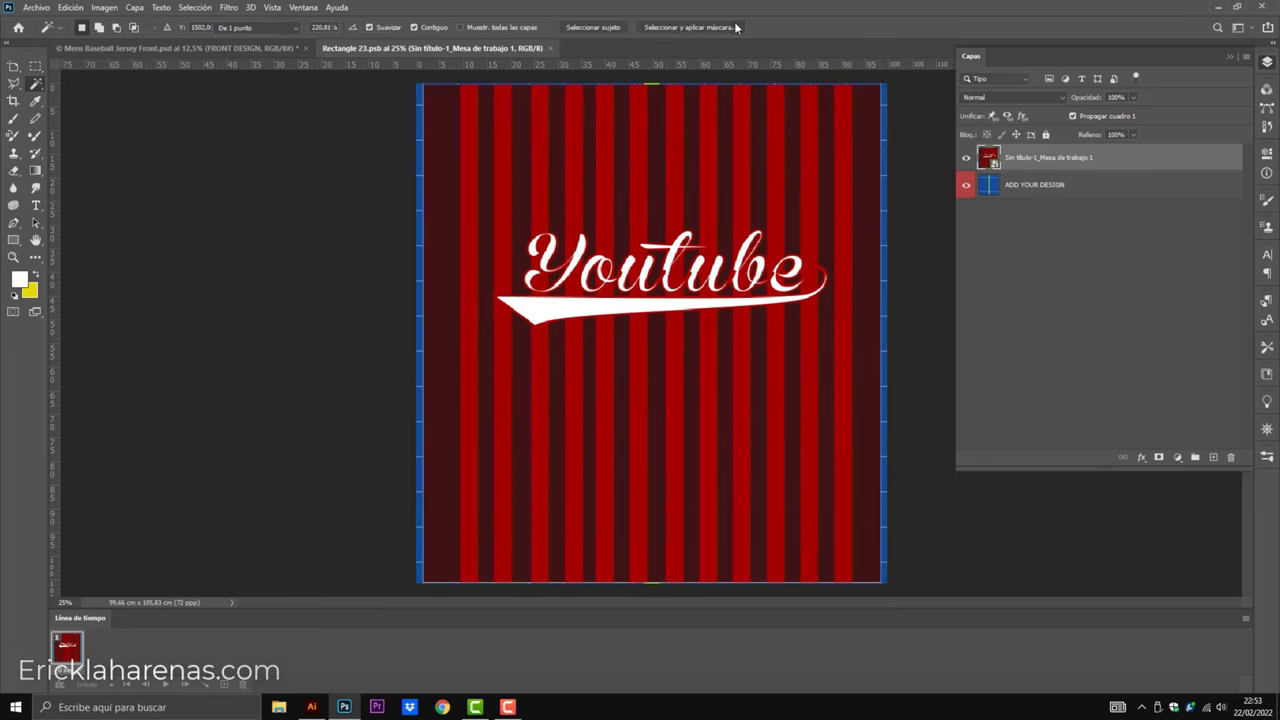
key(ctrl+s)
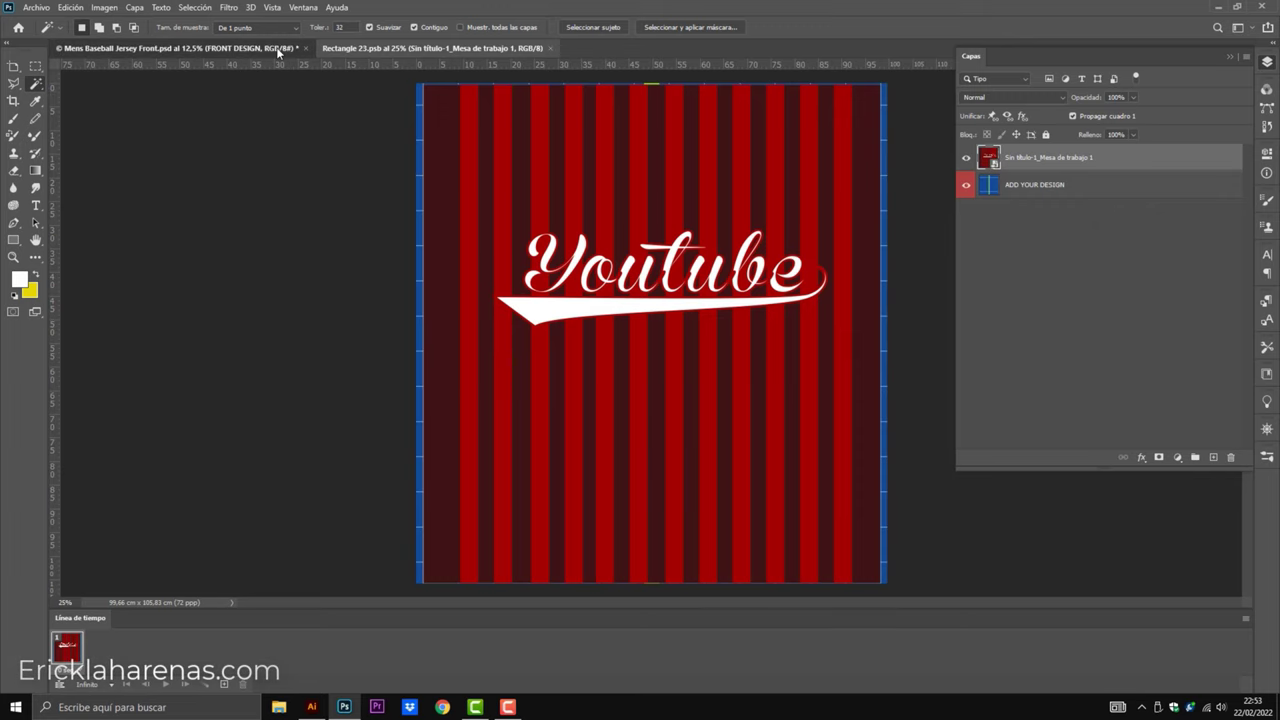
Set the mockup's Color fill layer to dark red aa0b09, then open the LEFT ARM DESIGN smart object.
click(278, 49)
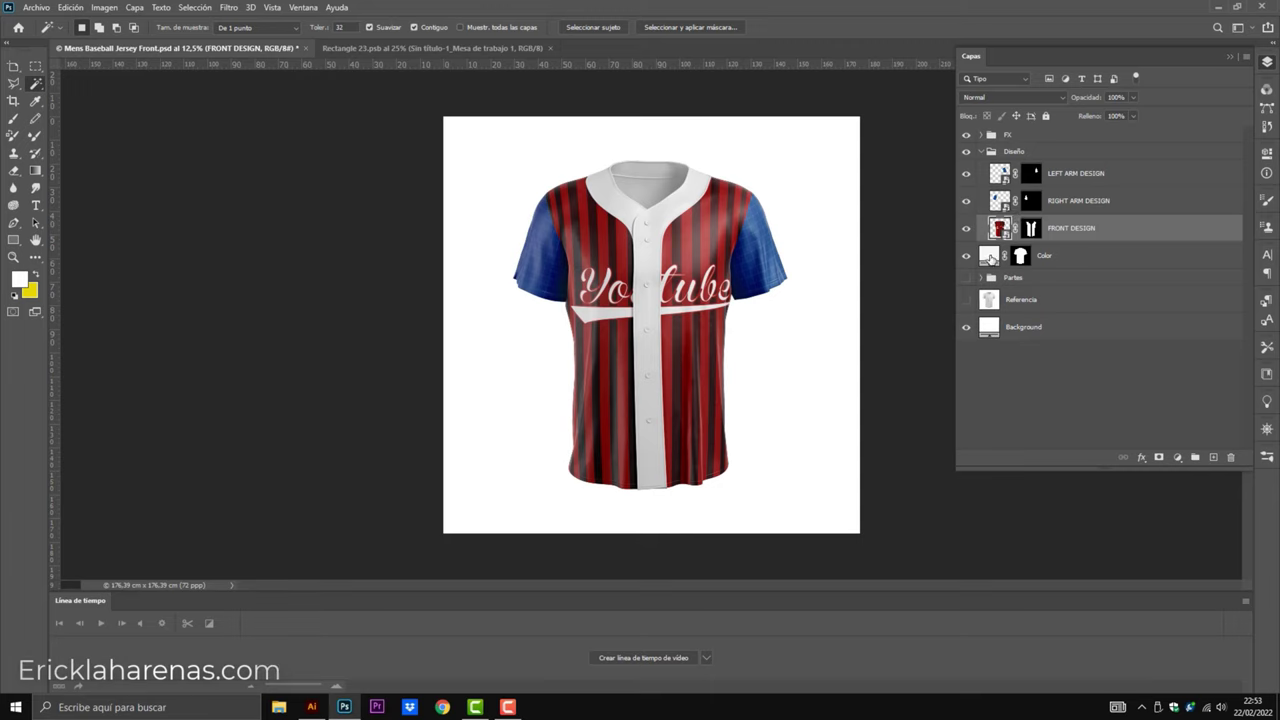
double_click(990, 256)
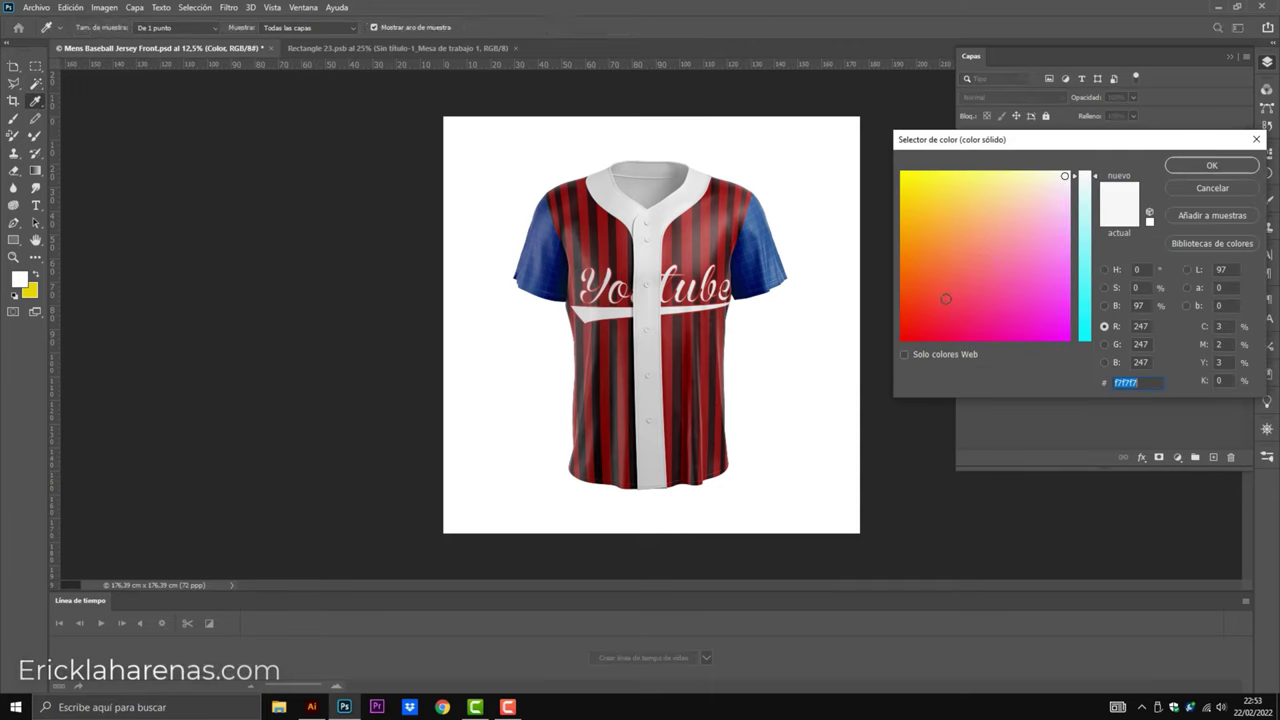
click(913, 325)
mouse_move(913, 325)
mouse_down()
mouse_move(919, 297)
mouse_move(913, 313)
mouse_up()
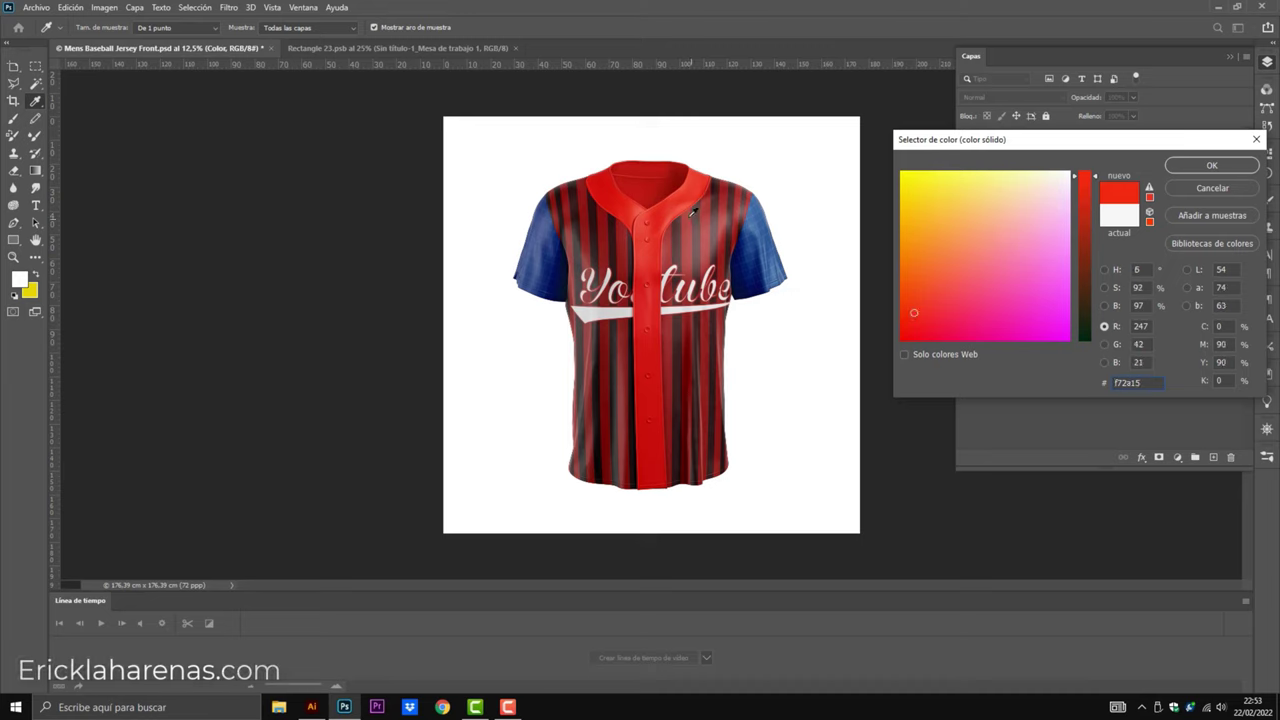
drag(913, 313, 906, 333)
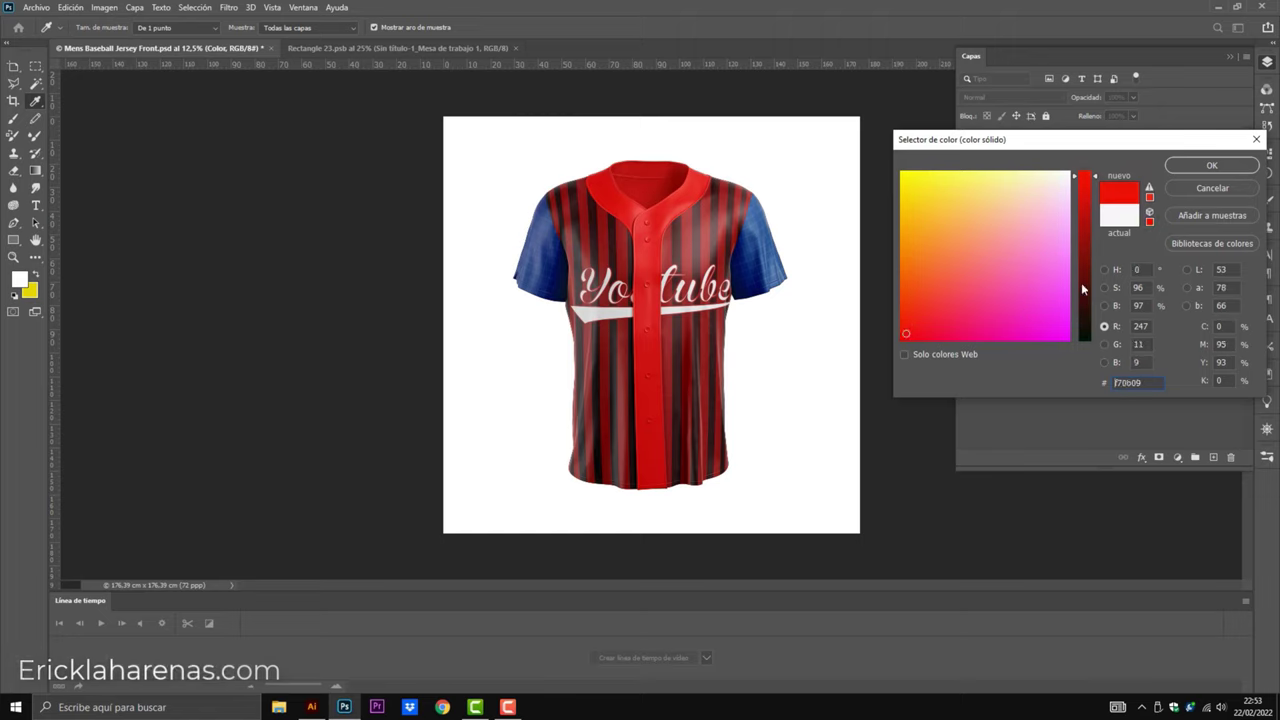
drag(1092, 216, 1090, 234)
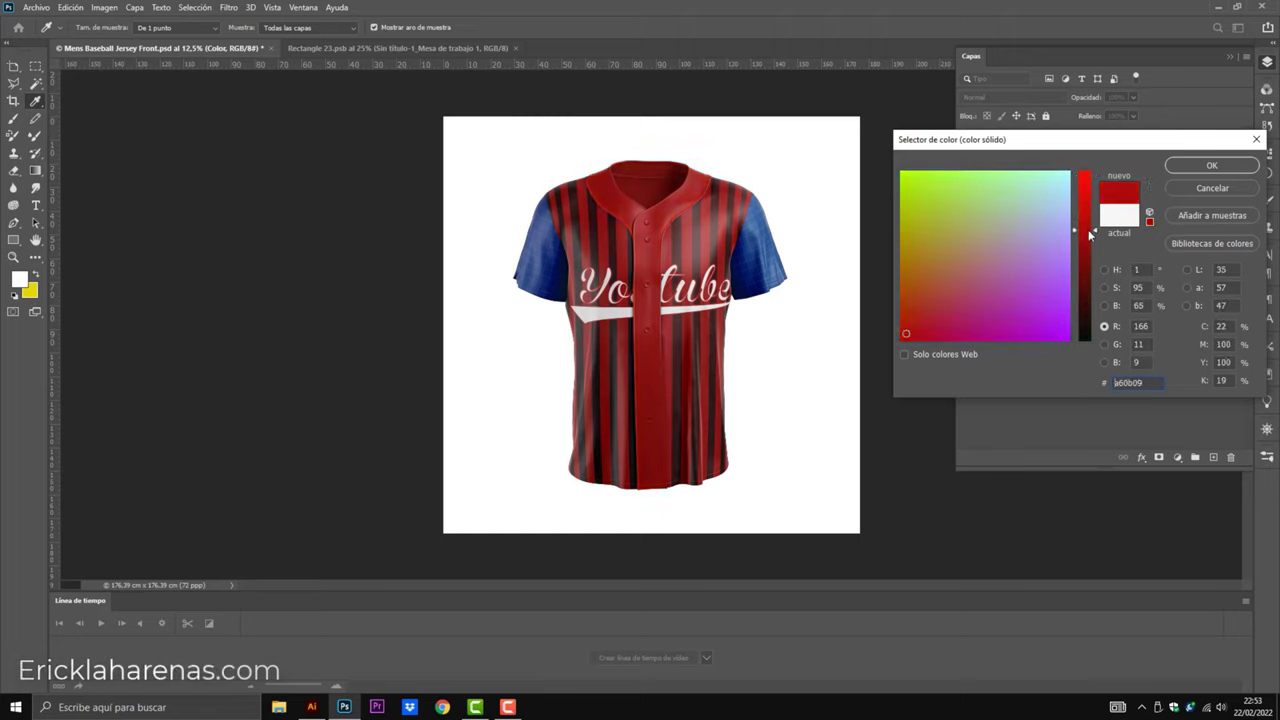
click(1204, 166)
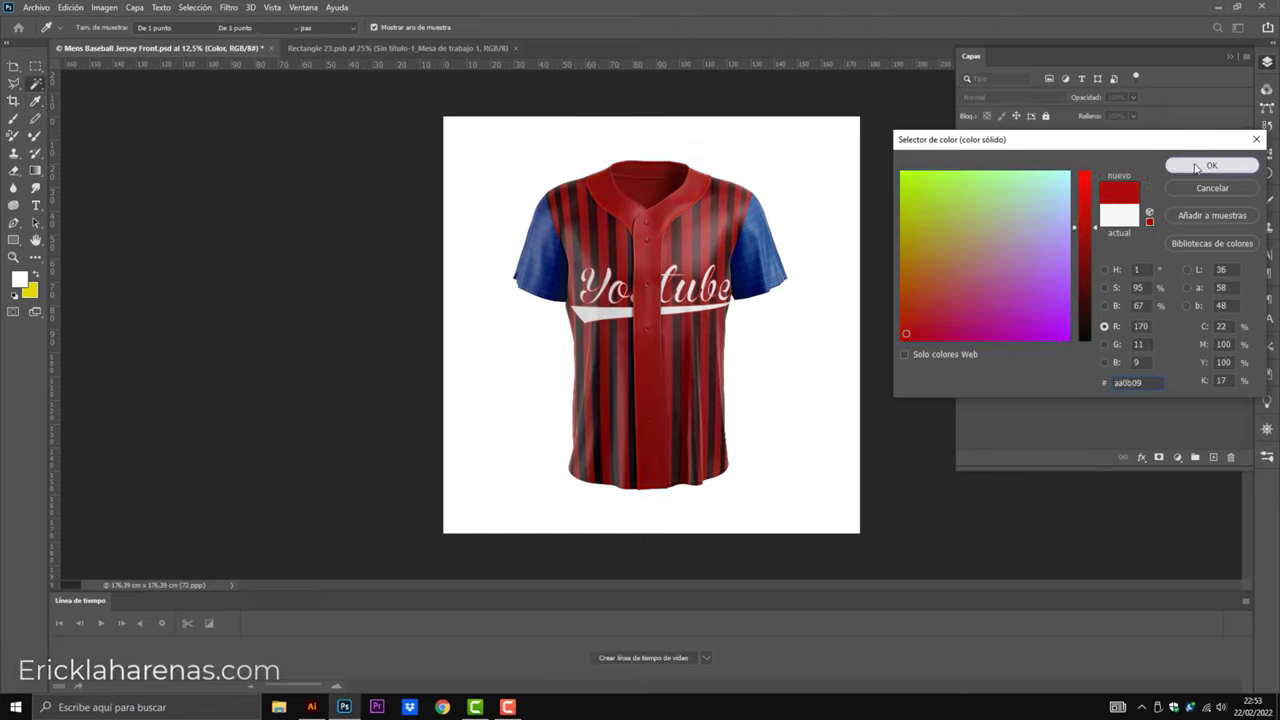
double_click(1000, 174)
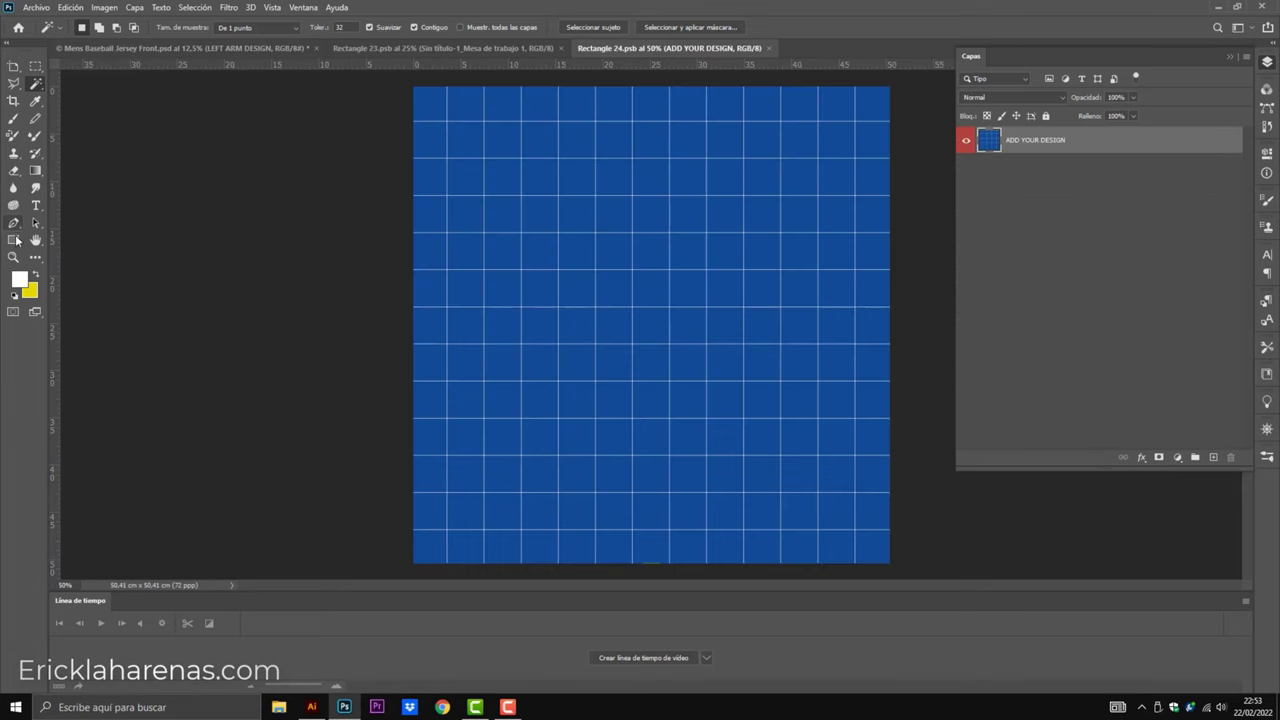
Cover the left sleeve canvas with a dark red rectangle and save it.
click(13, 240)
drag(405, 83, 755, 446)
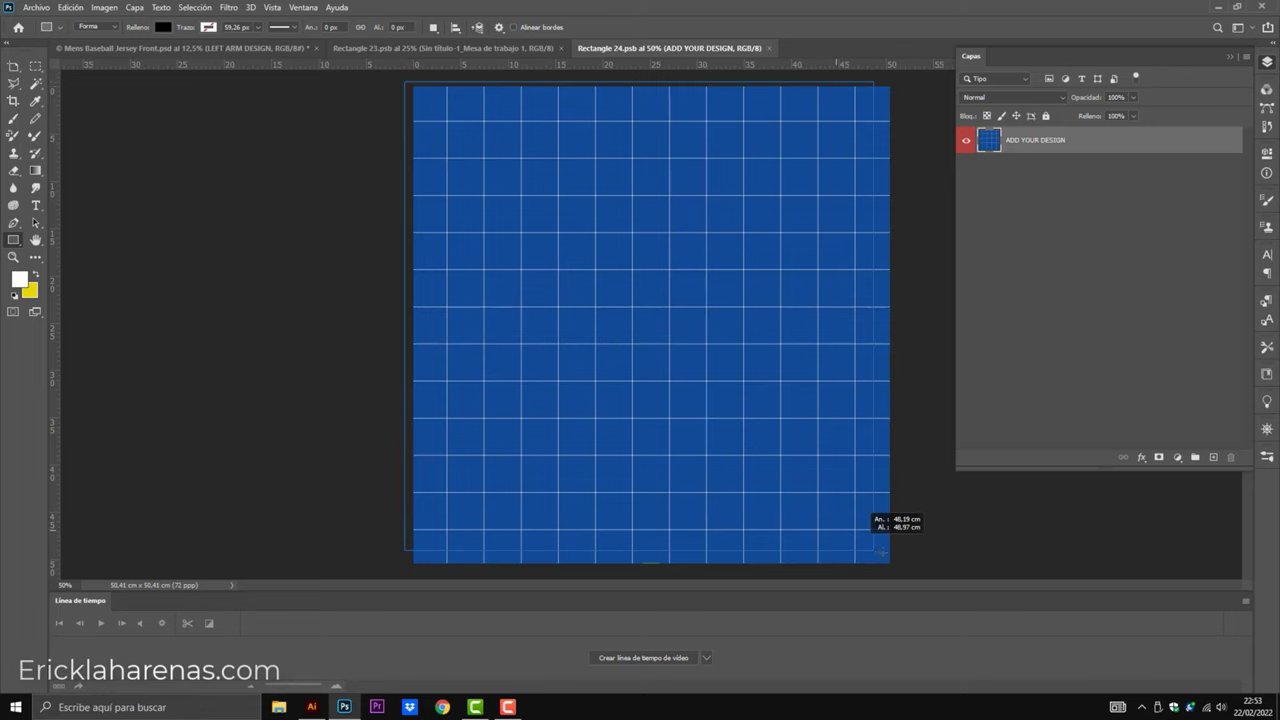
drag(673, 336, 904, 570)
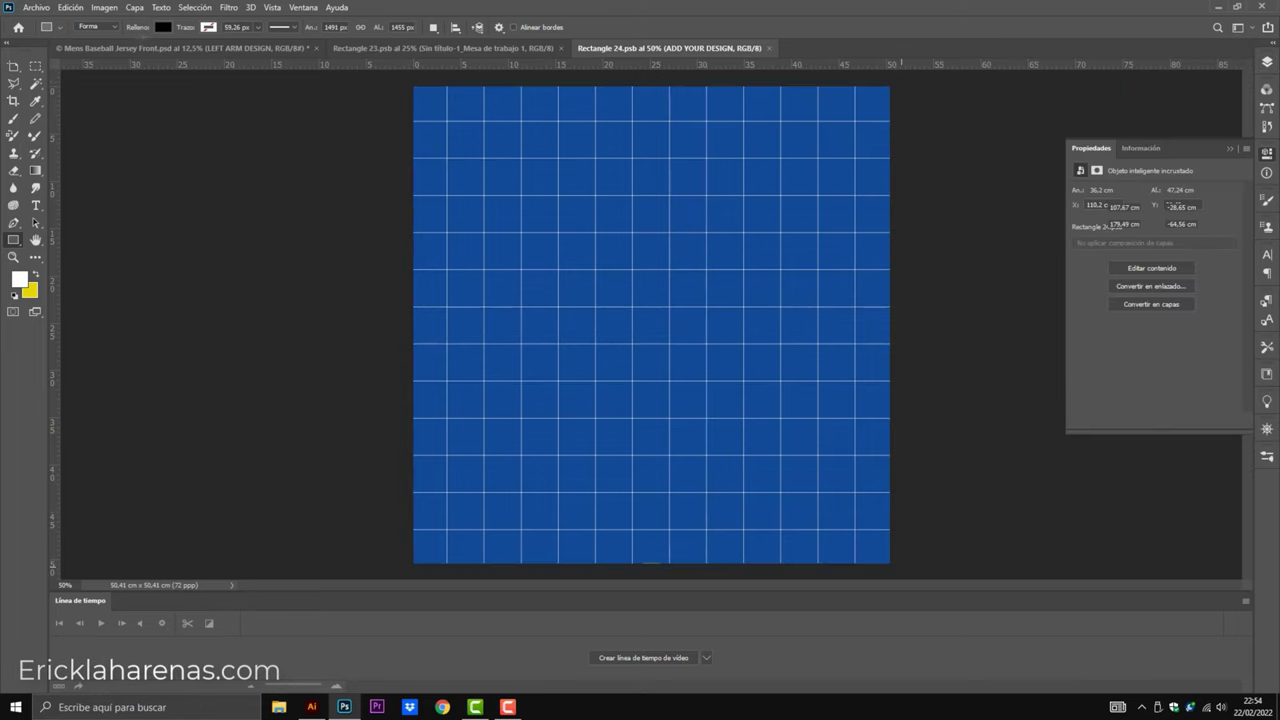
click(163, 27)
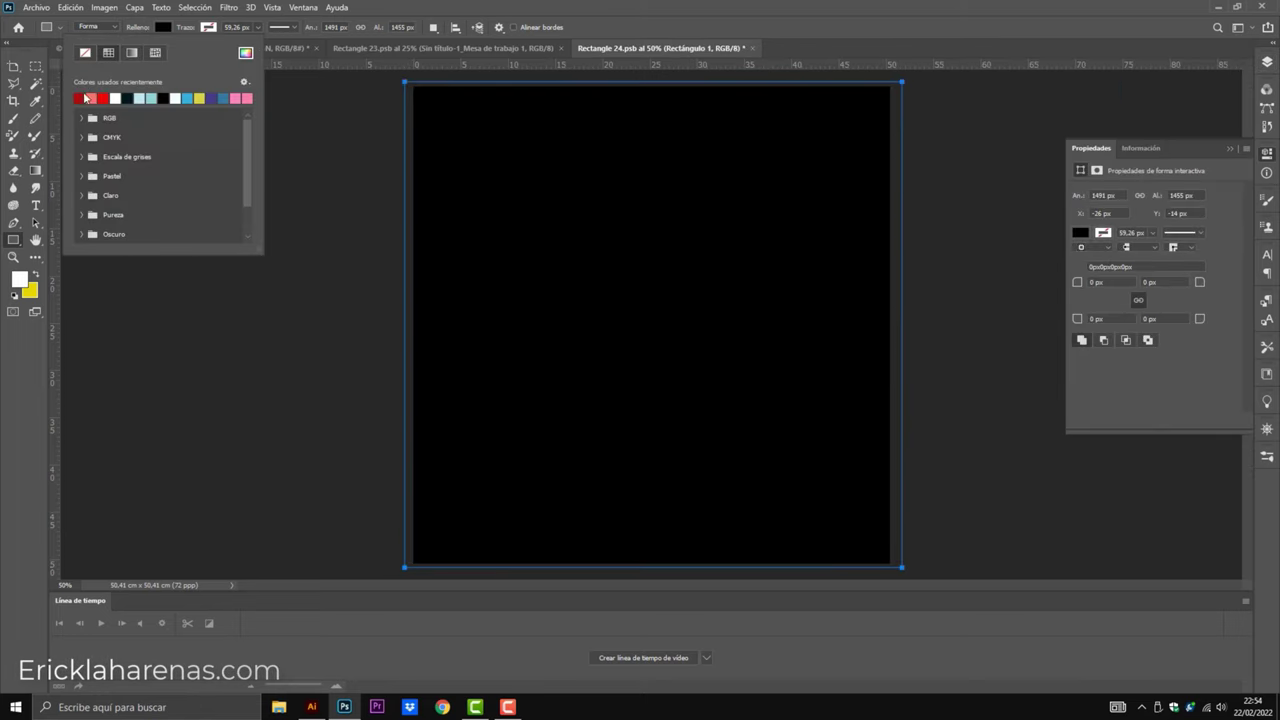
click(80, 97)
click(771, 26)
key(ctrl+s)
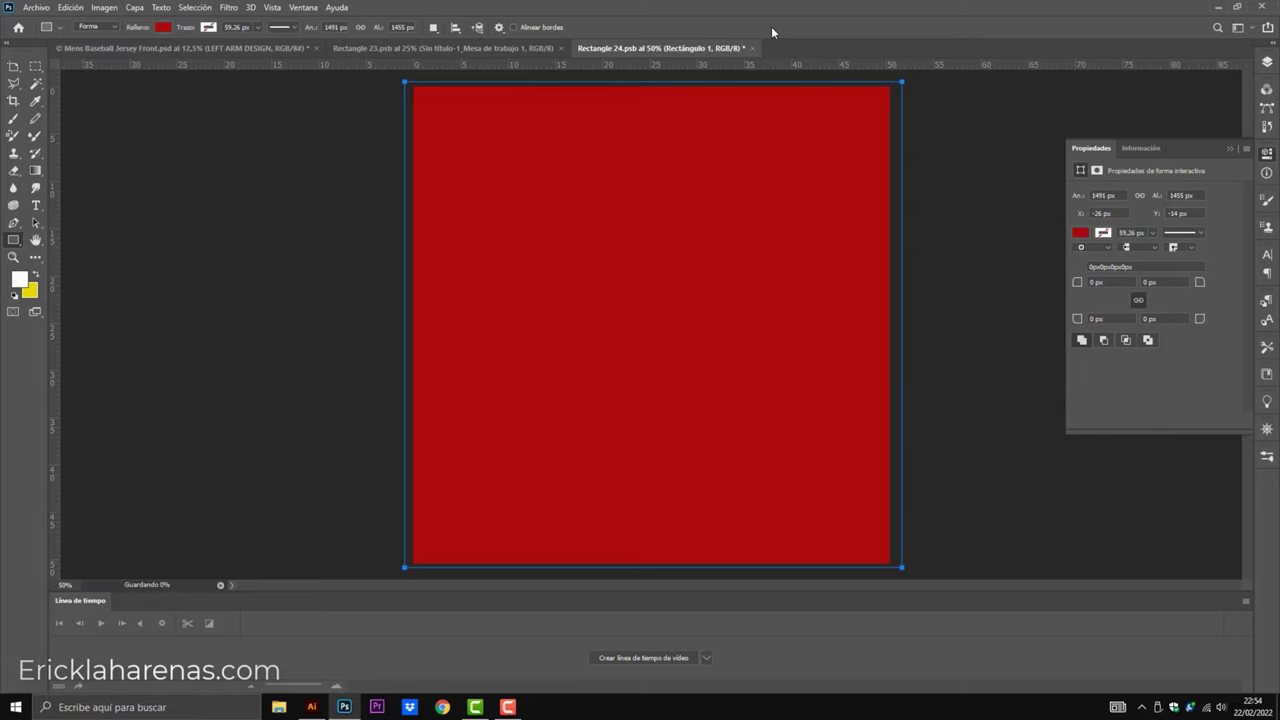
Cover the right sleeve design with a dark red rectangle, save and close it.
click(272, 43)
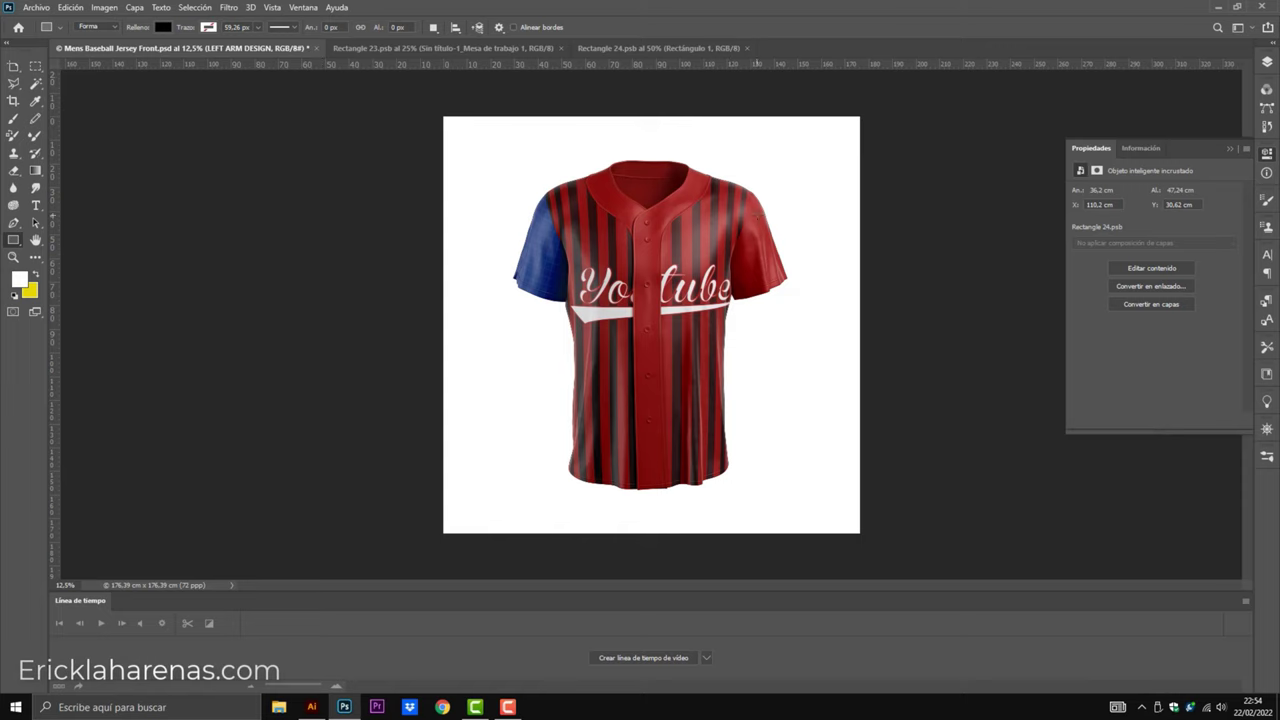
click(1228, 148)
click(1265, 68)
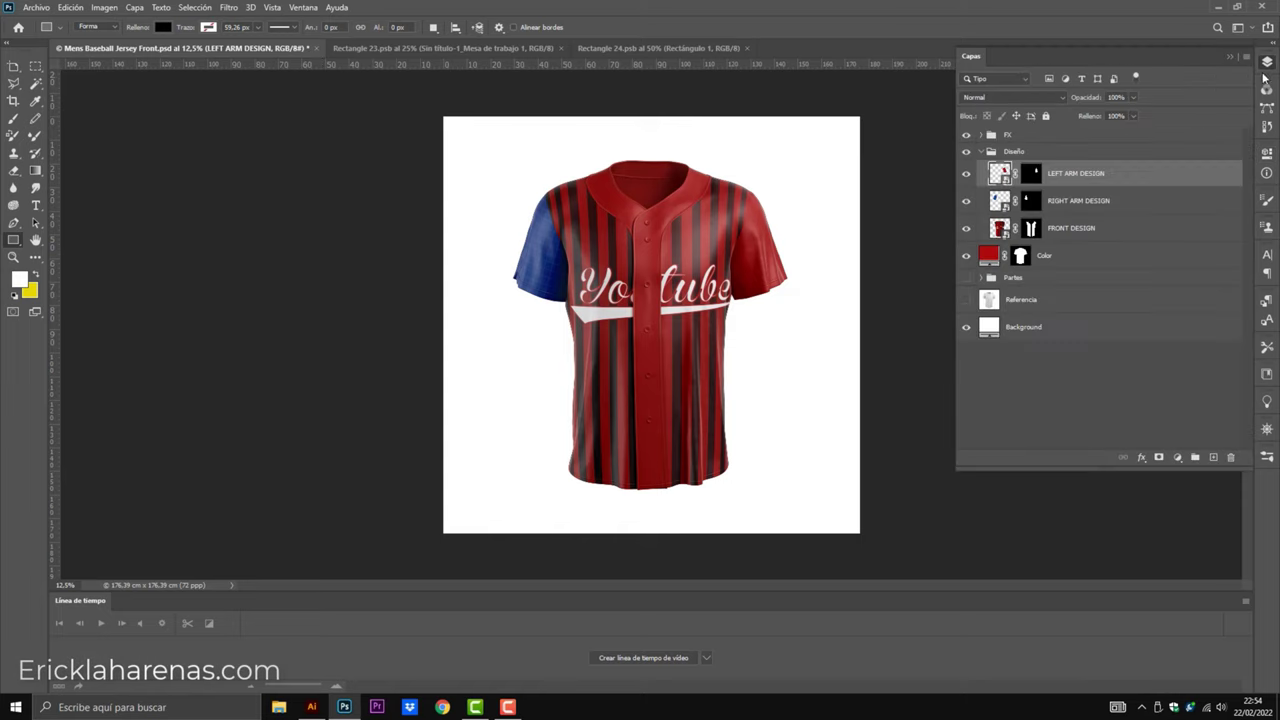
double_click(1000, 201)
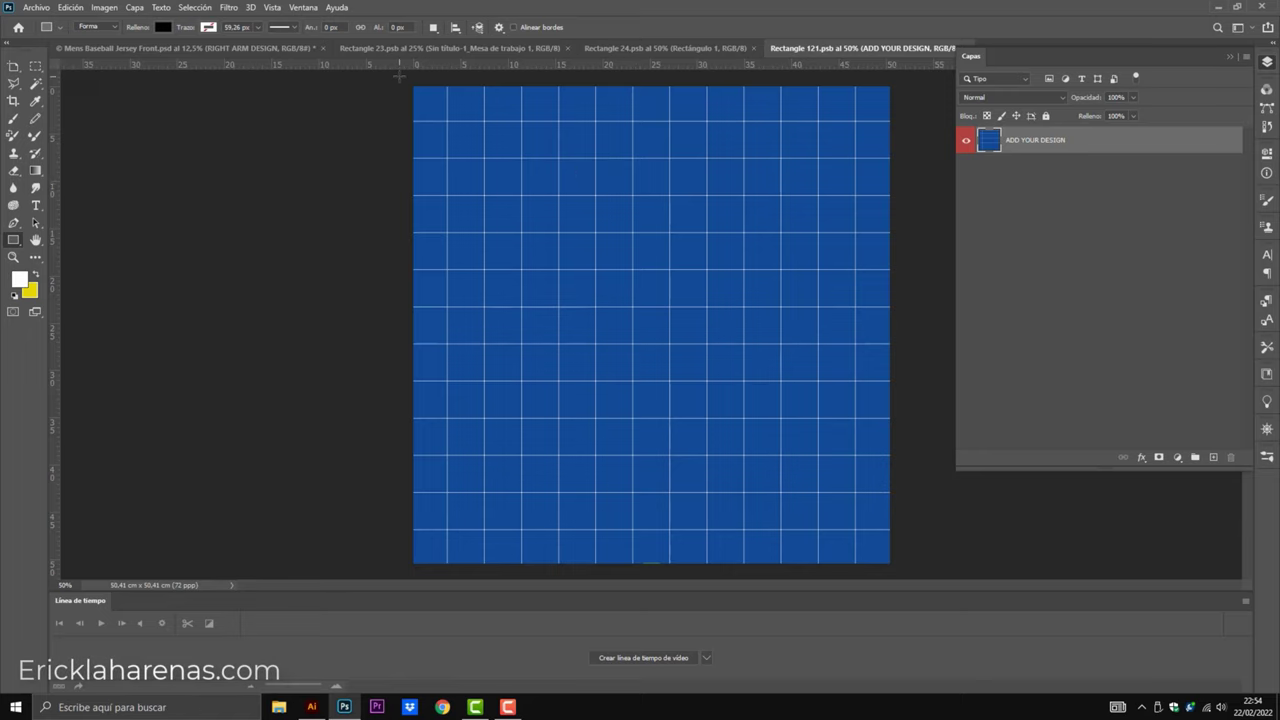
drag(413, 84, 910, 569)
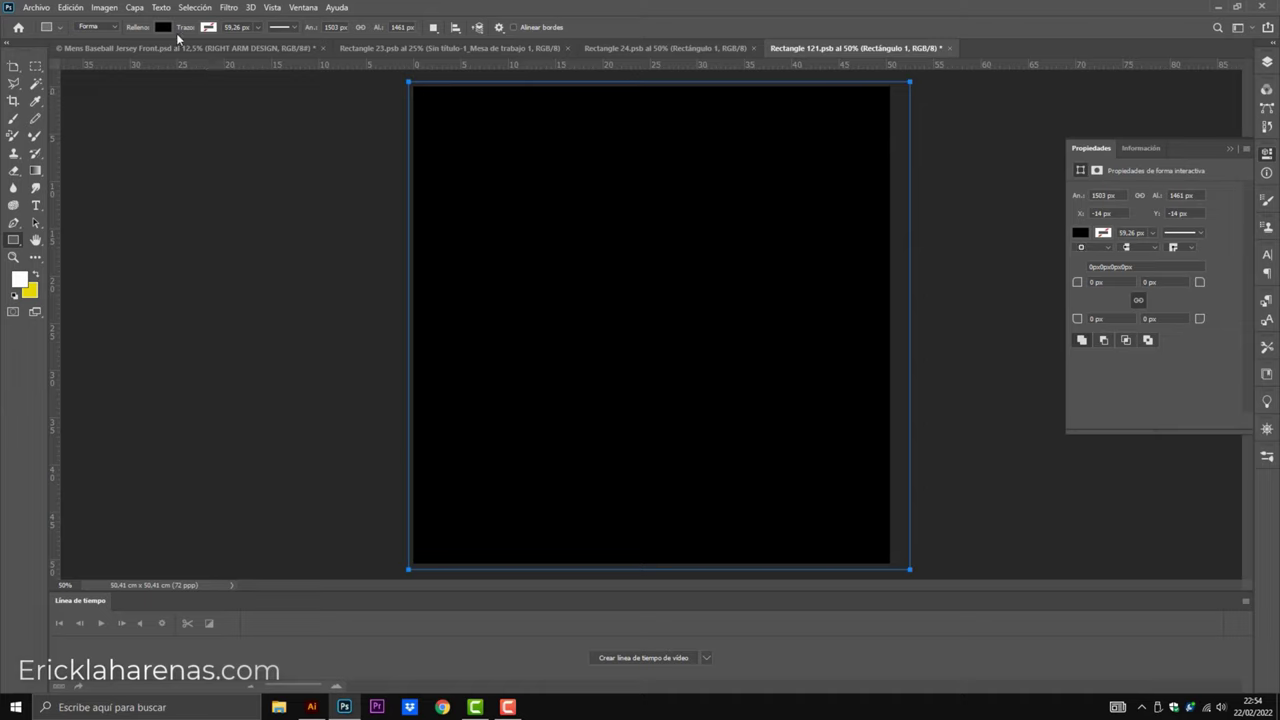
click(163, 27)
click(80, 97)
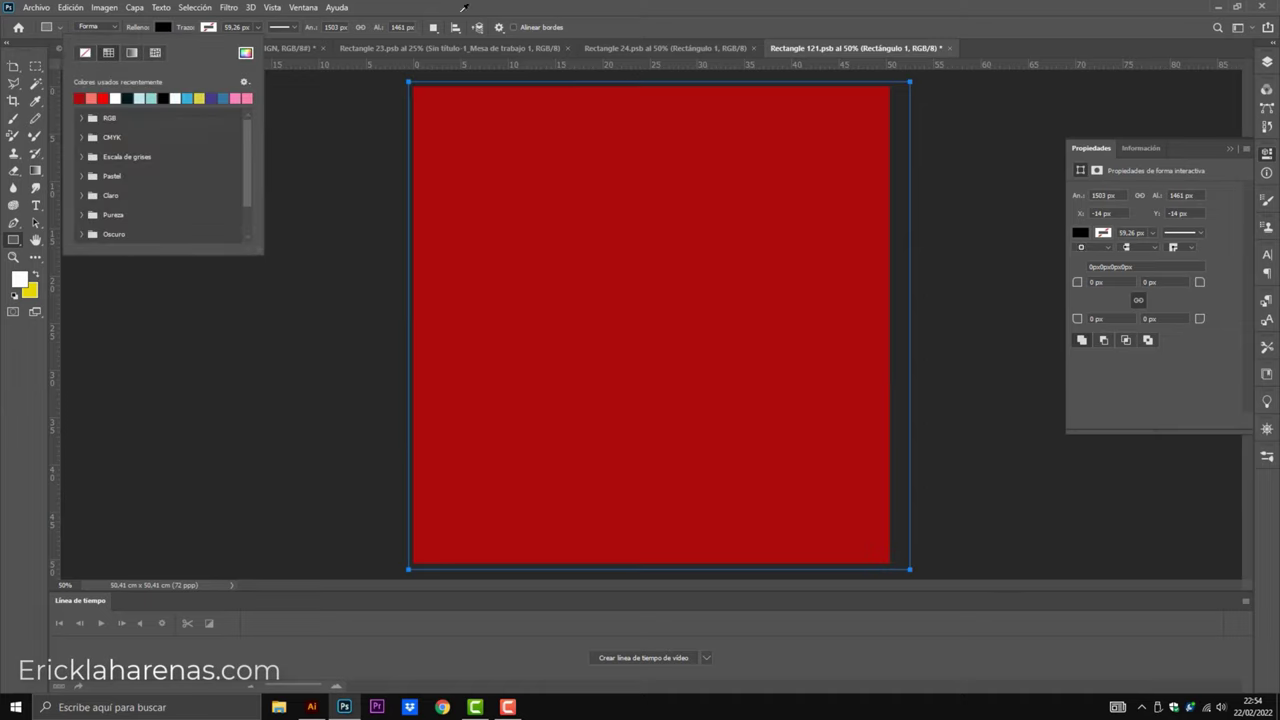
key(Return)
key(ctrl+s)
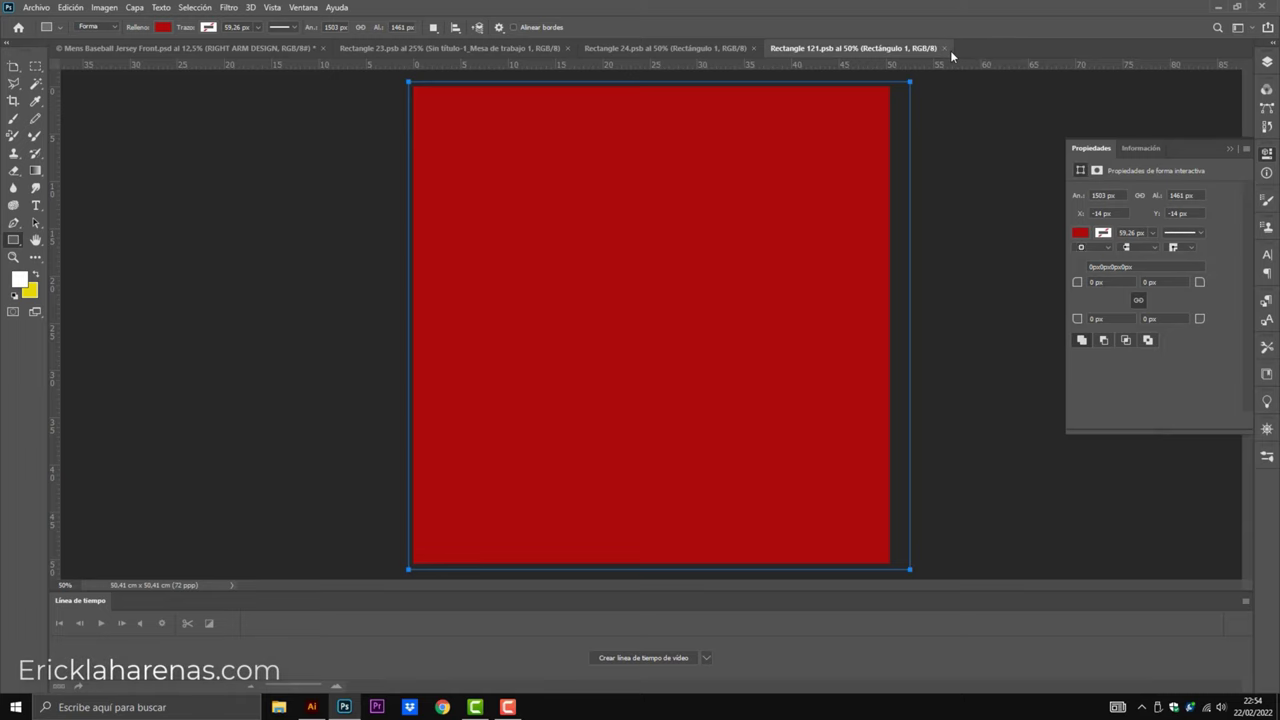
click(944, 48)
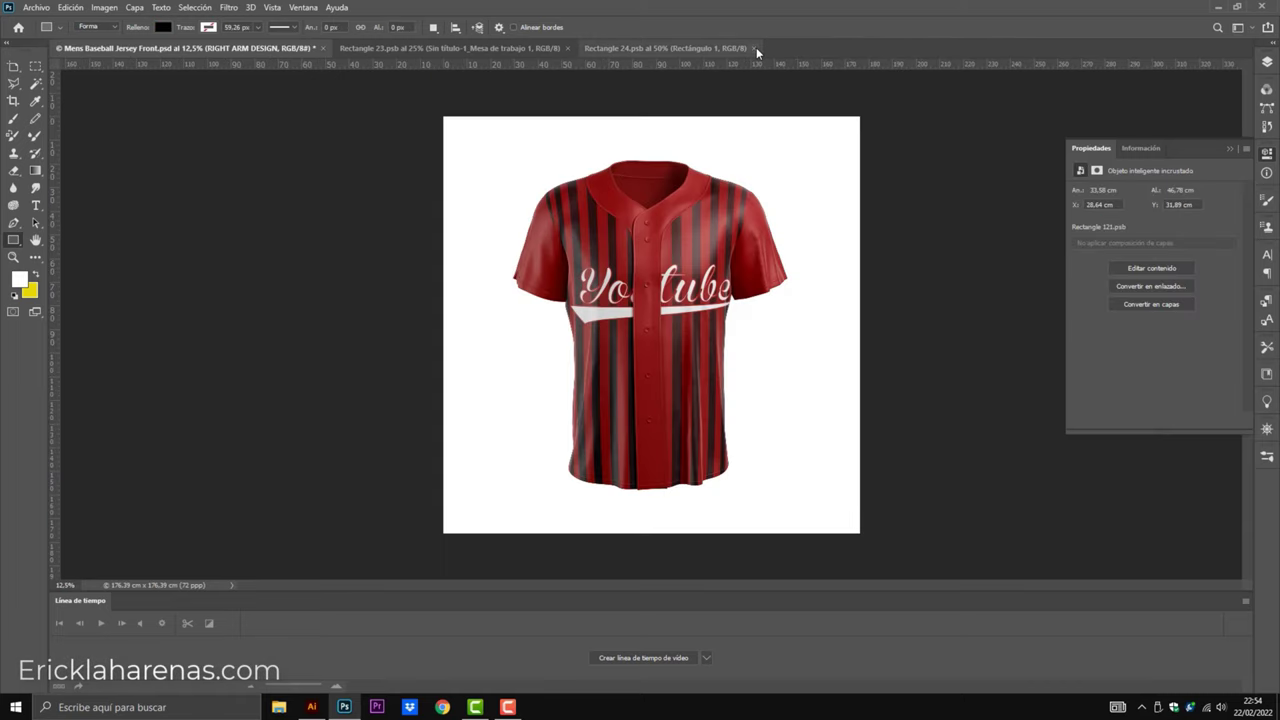
Close the leftover Rectangle .psb sleeve documents and bring back the Layers panel.
click(751, 47)
click(568, 46)
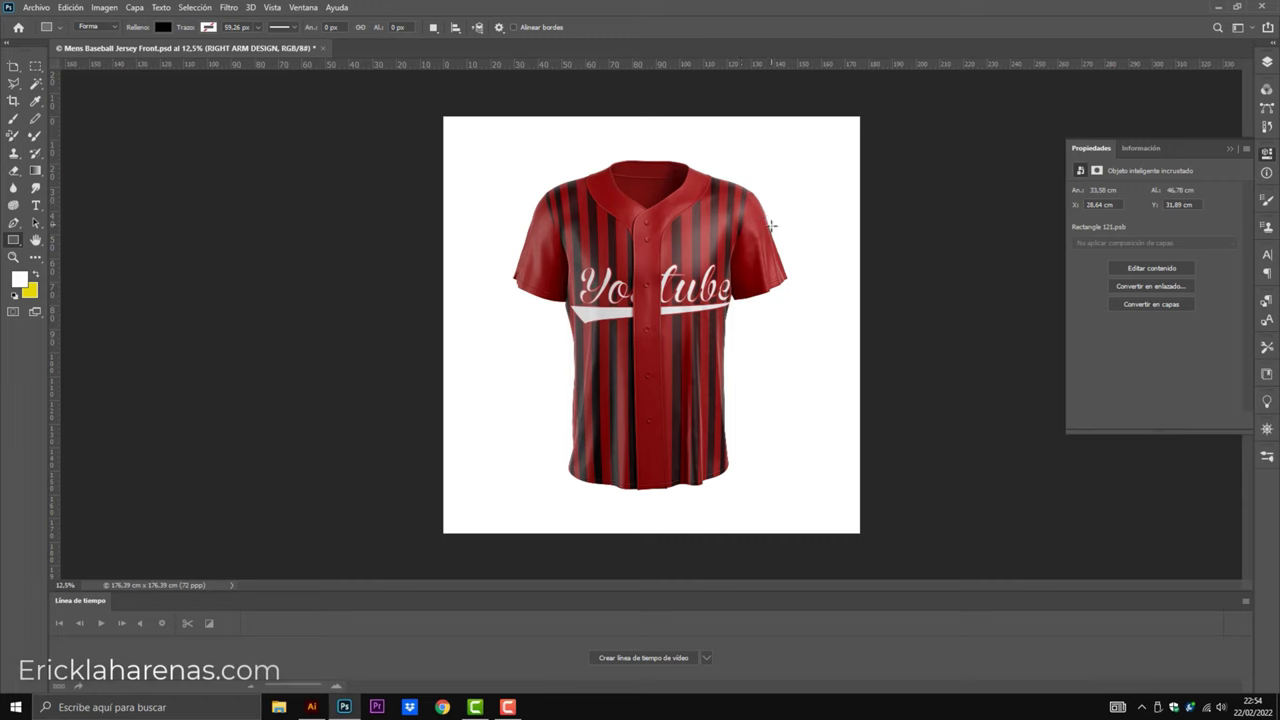
scroll(686, 262, up, 1)
scroll(682, 262, up, 1)
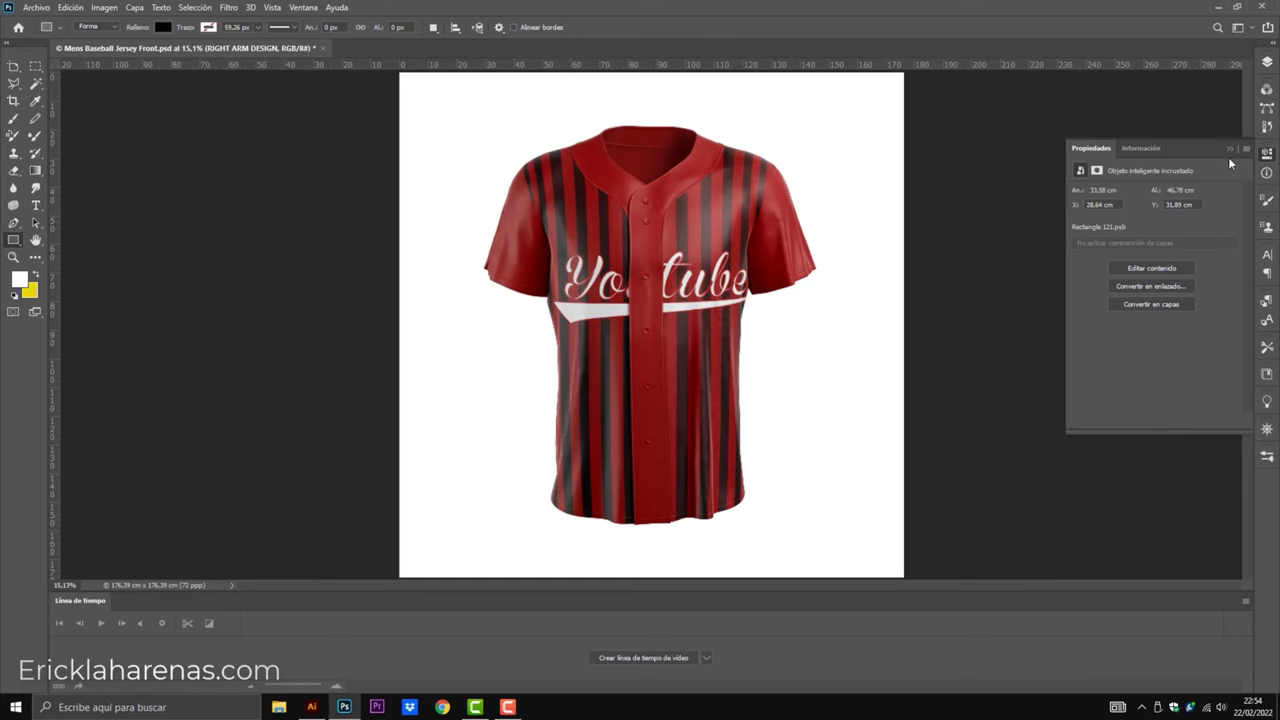
click(1230, 148)
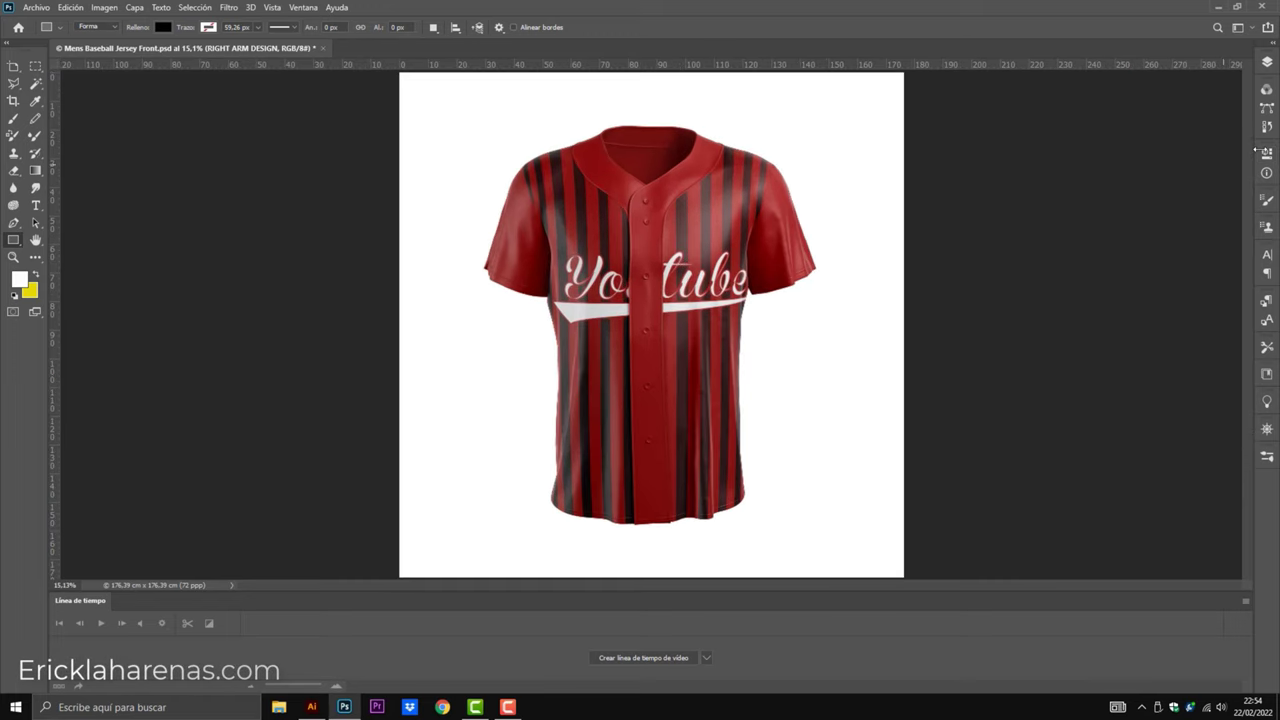
click(1267, 63)
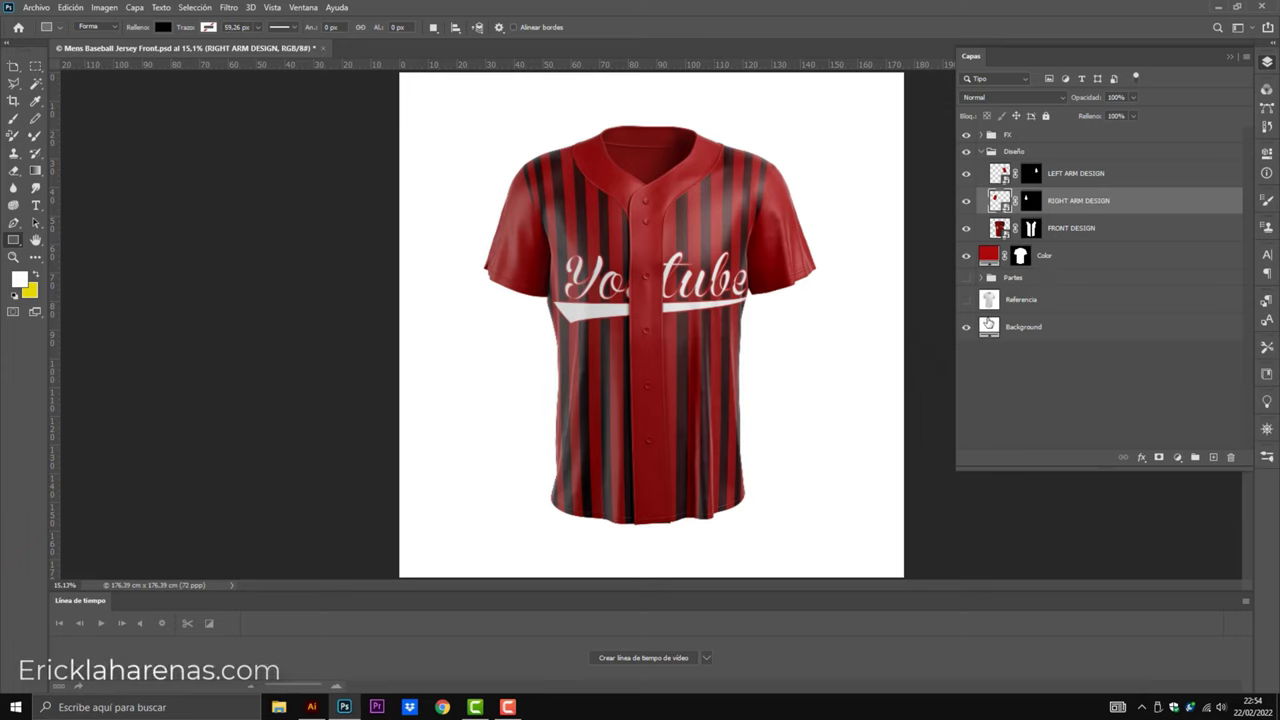
Change the Background layer colour to black 000000.
double_click(988, 323)
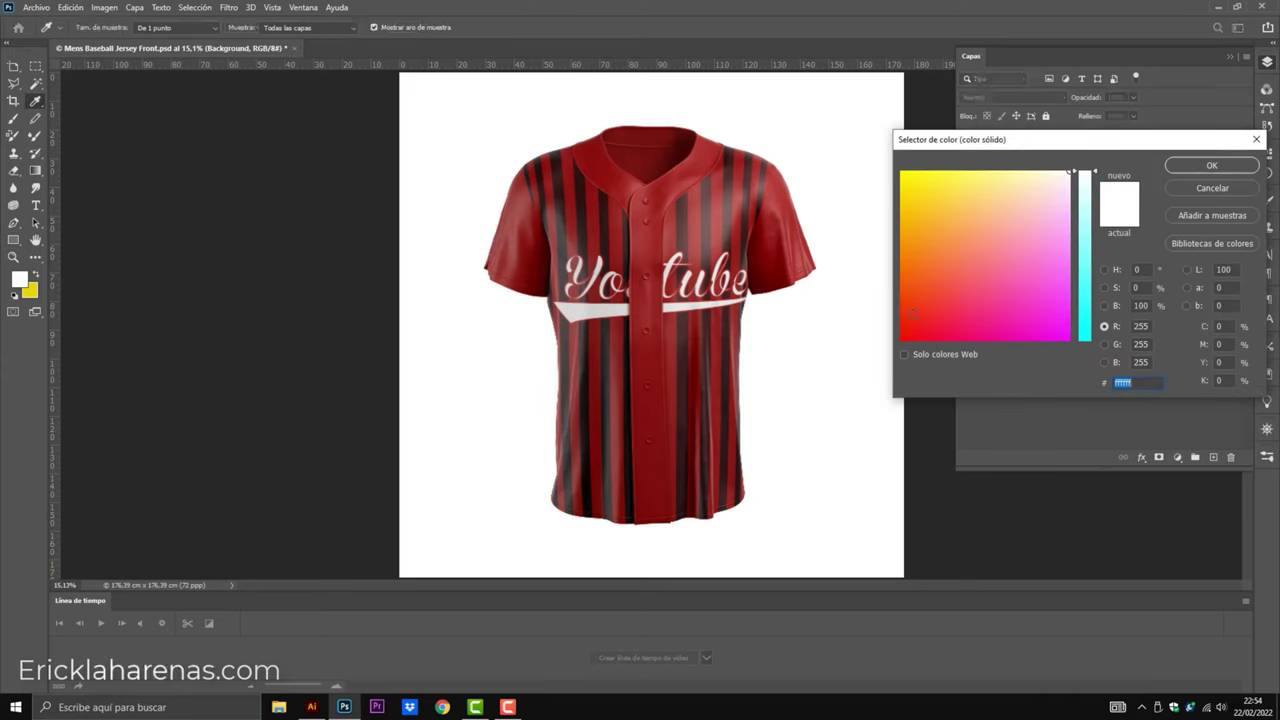
click(905, 327)
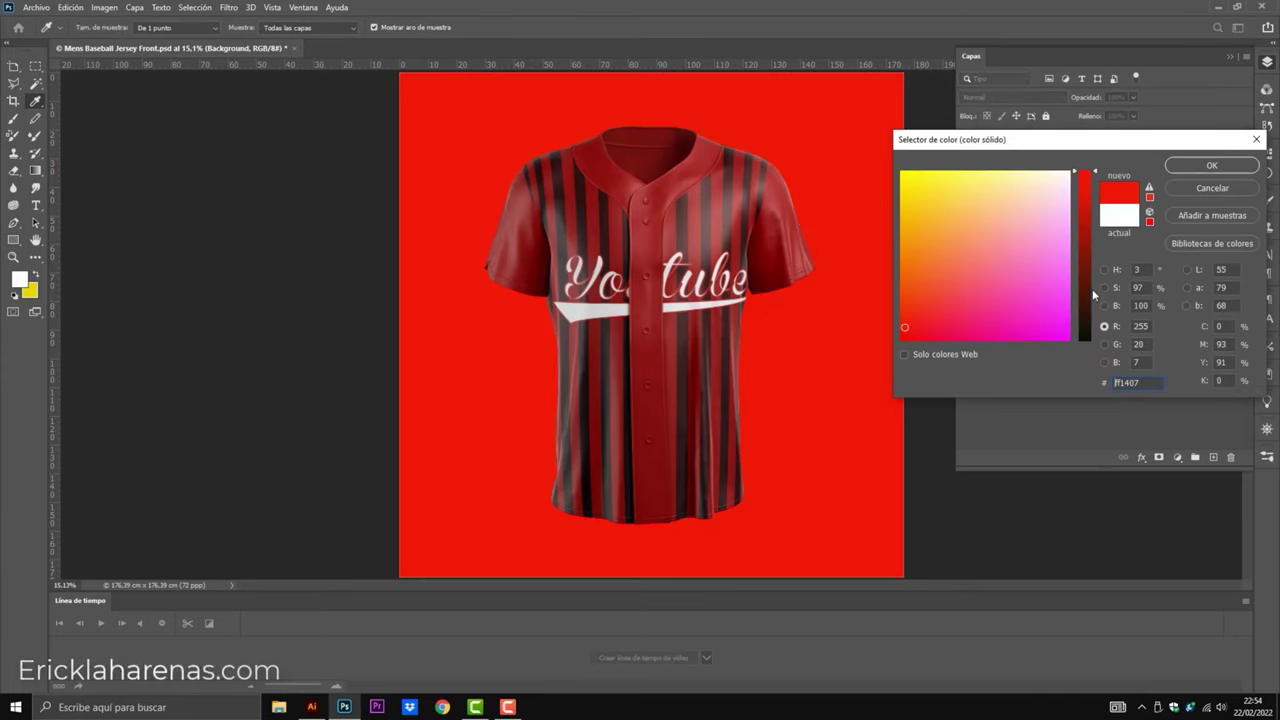
drag(1094, 295, 1085, 332)
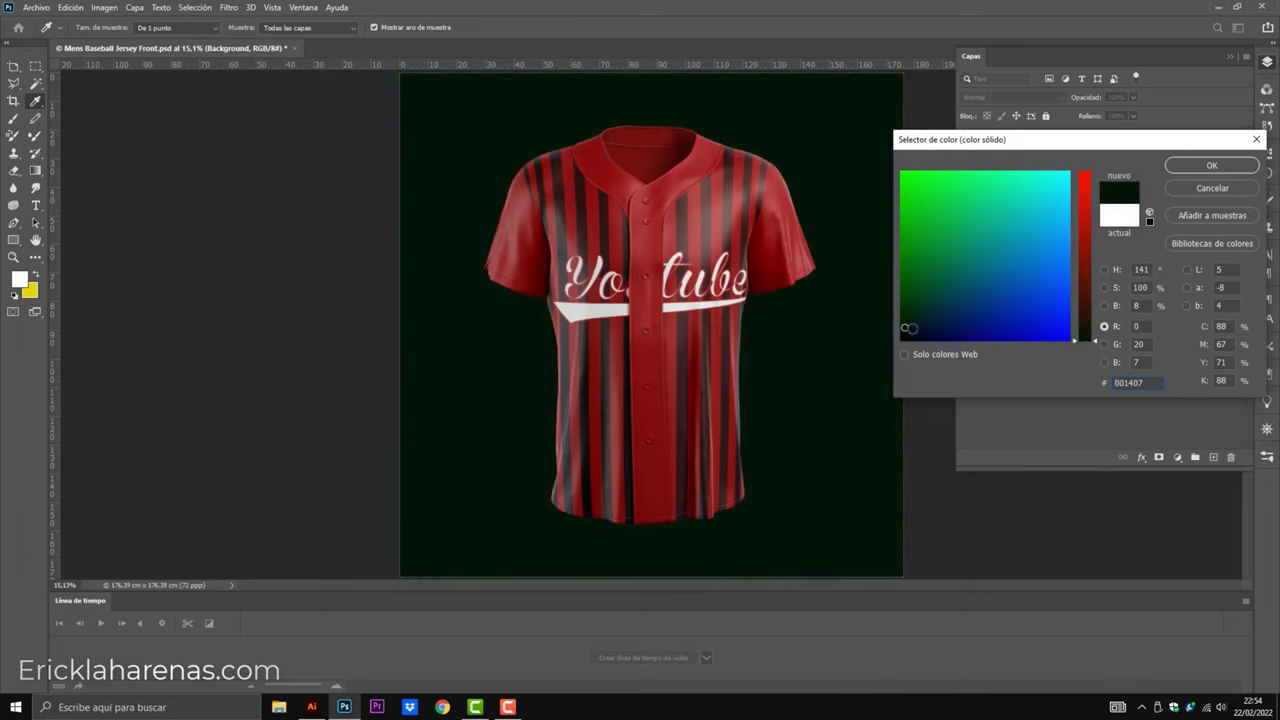
drag(908, 328, 901, 341)
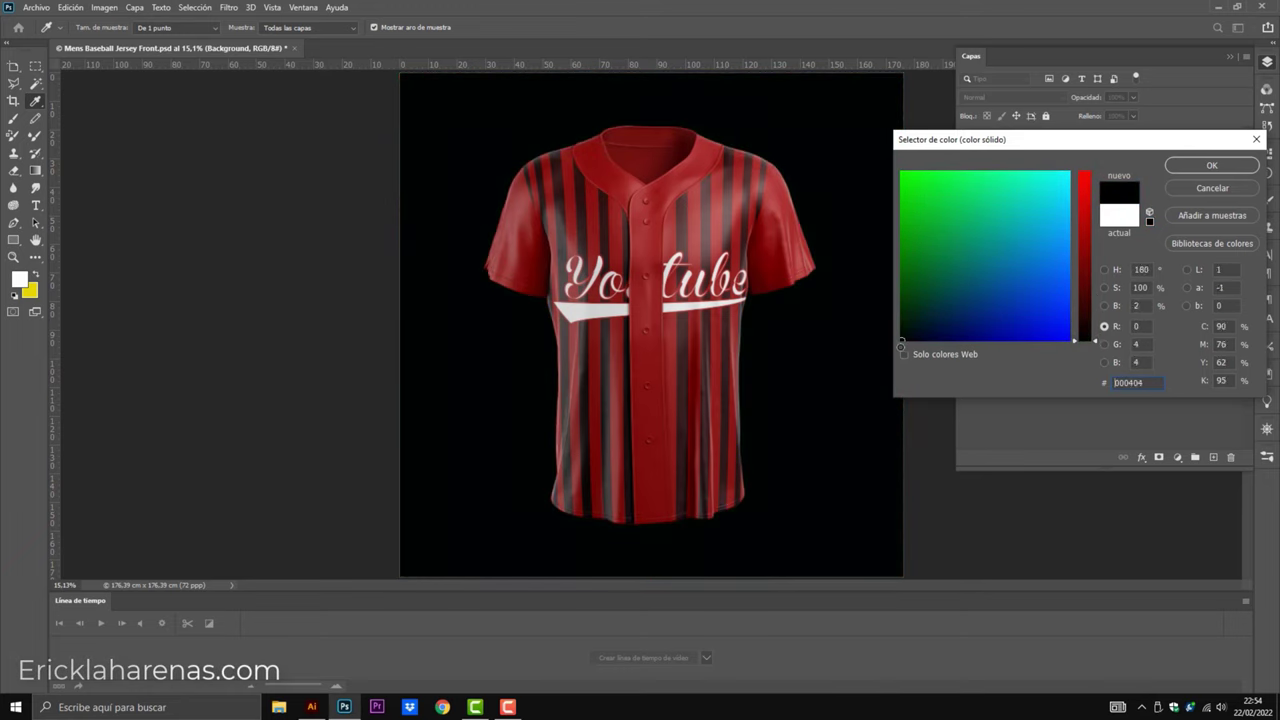
click(1180, 164)
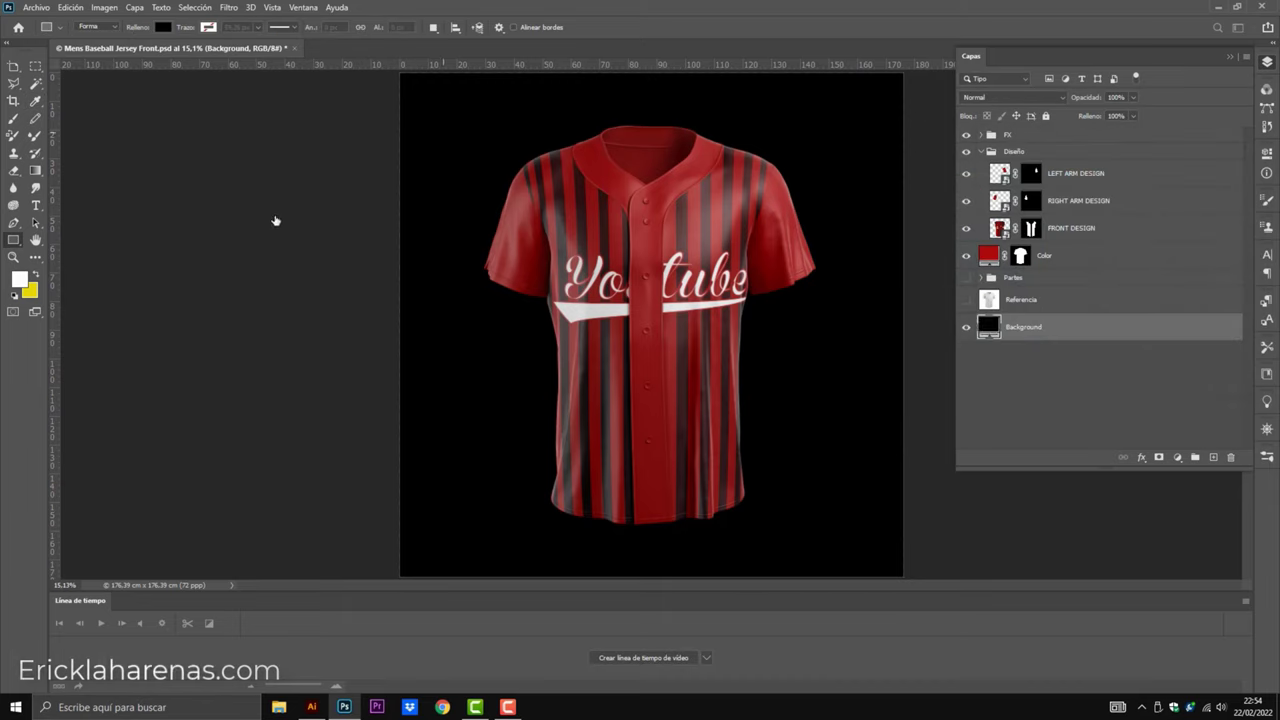
click(557, 172)
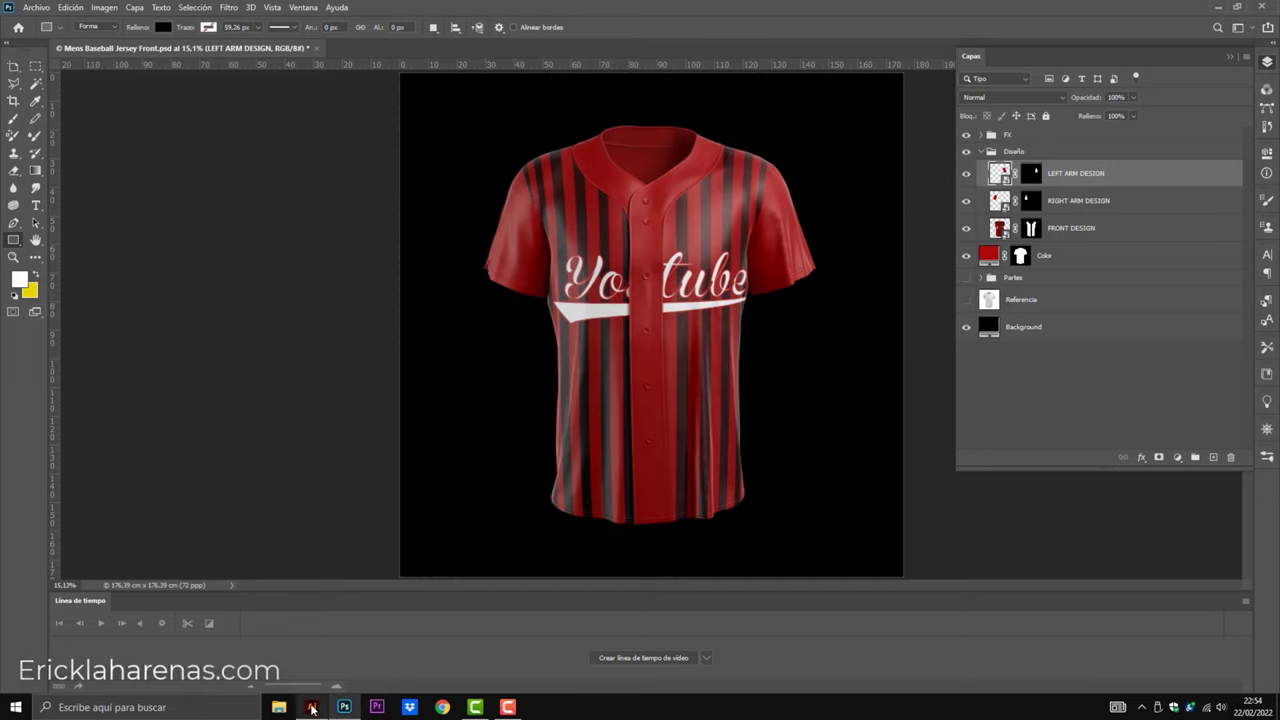
click(312, 708)
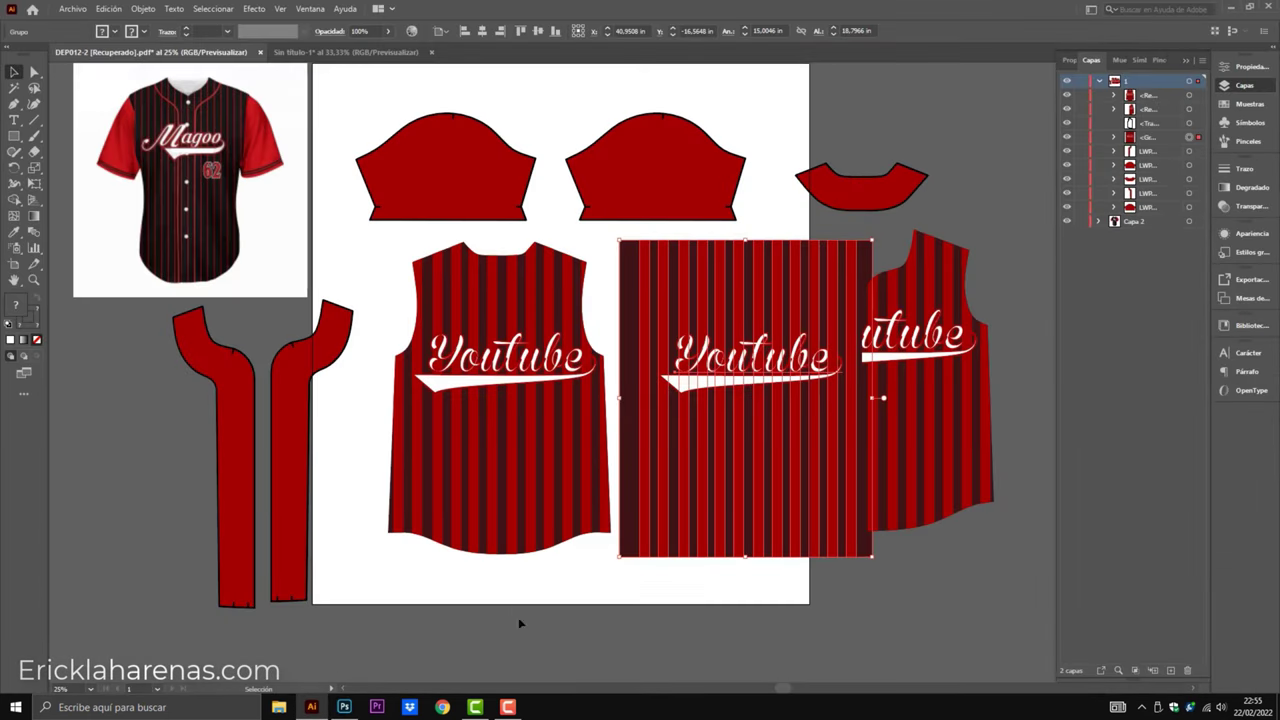
click(344, 707)
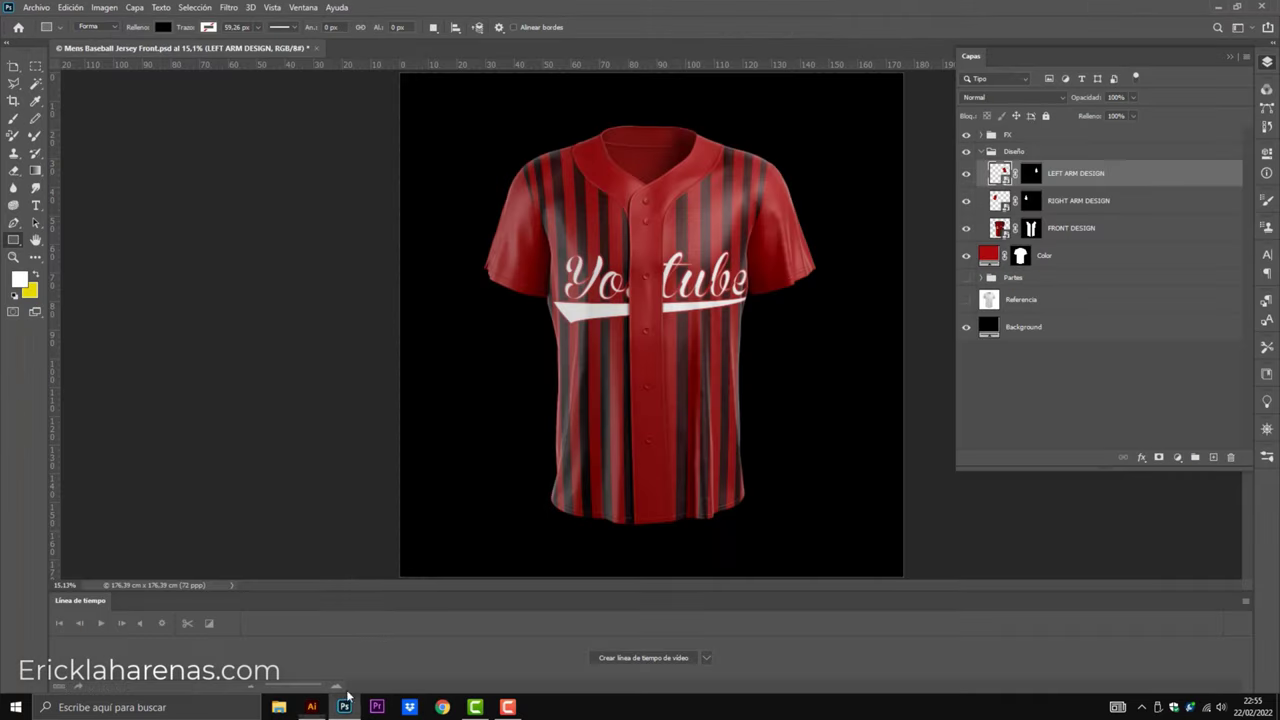